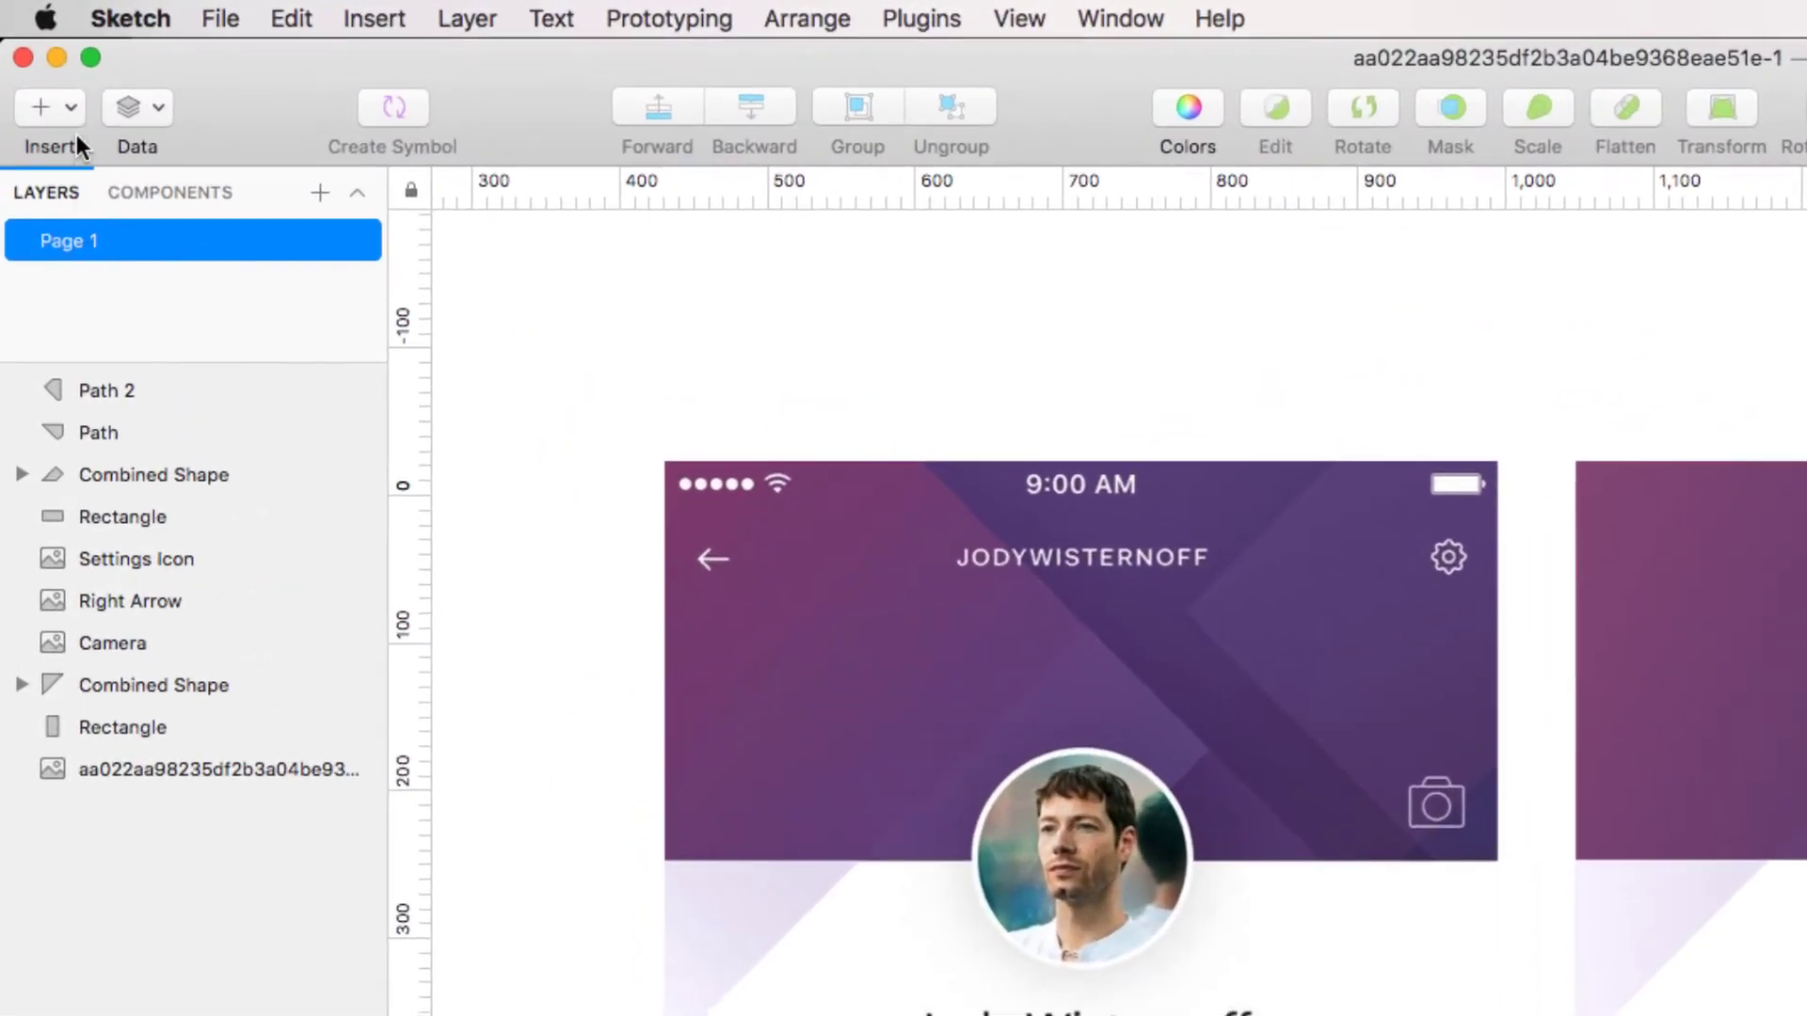
Step: Insert the White status bar symbol from the iOS UI Design library at the top of the blank screen's purple header
click(76, 111)
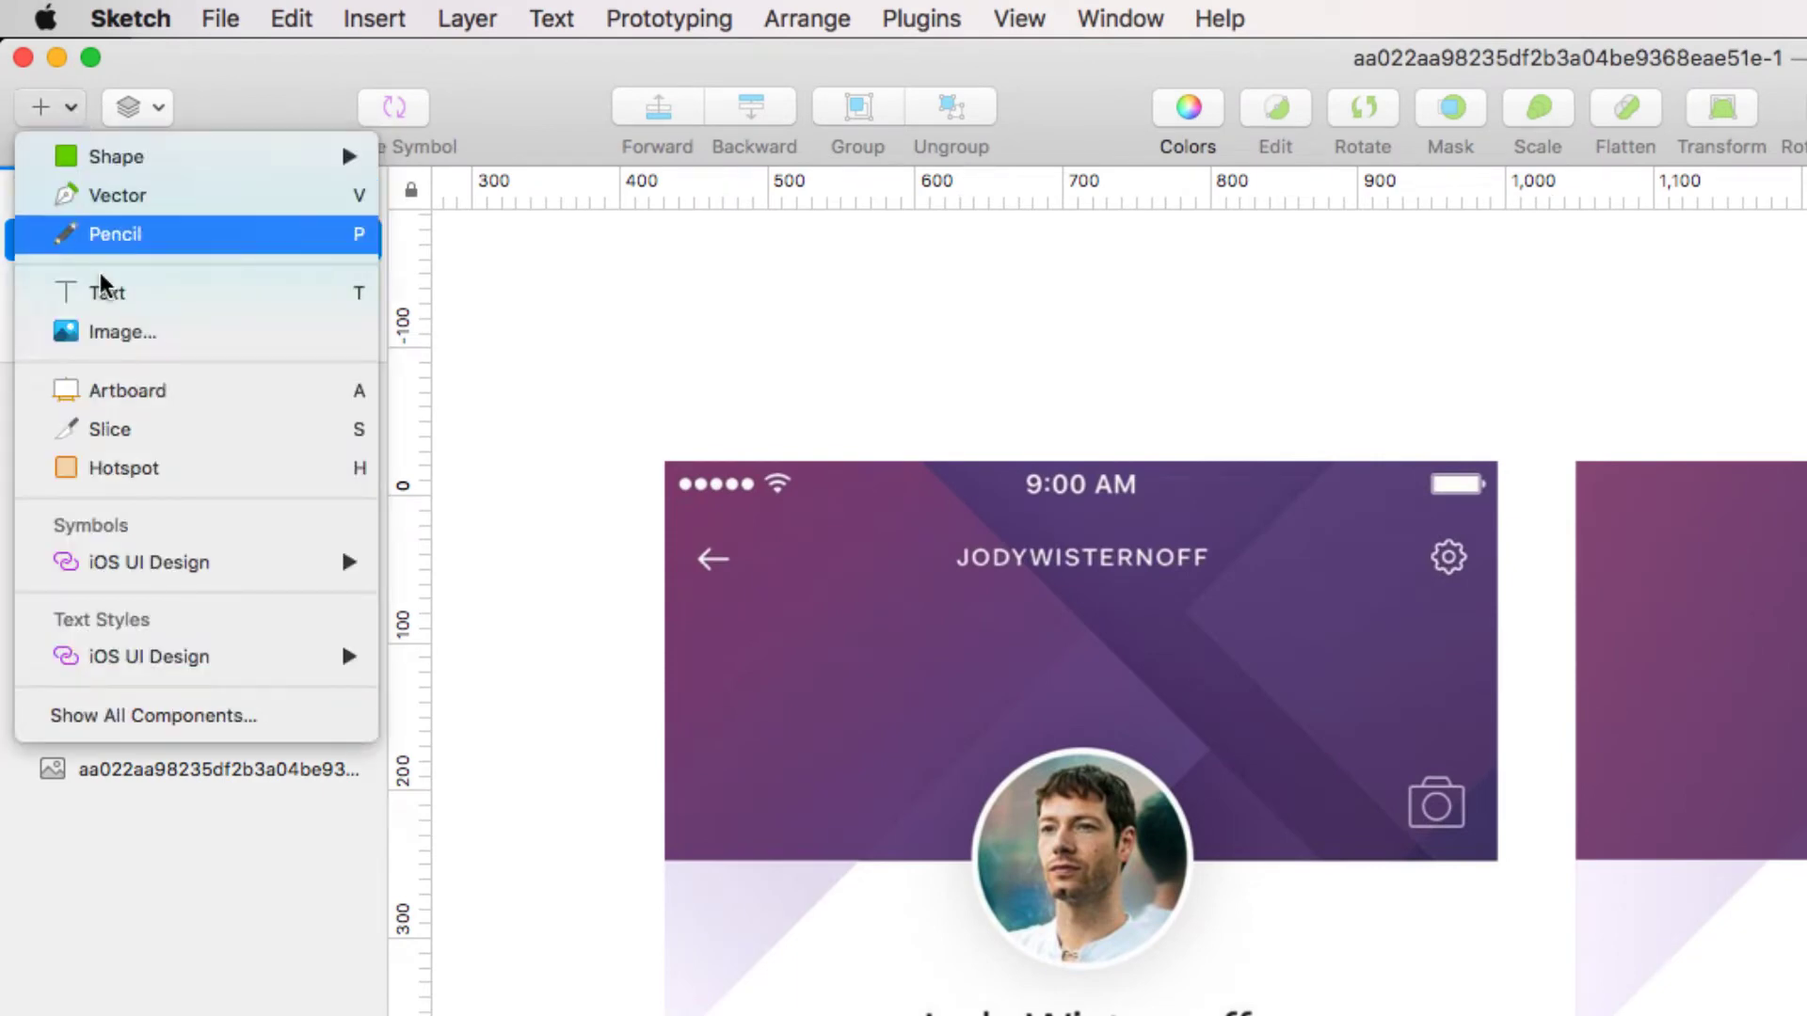
mouse_move(137, 561)
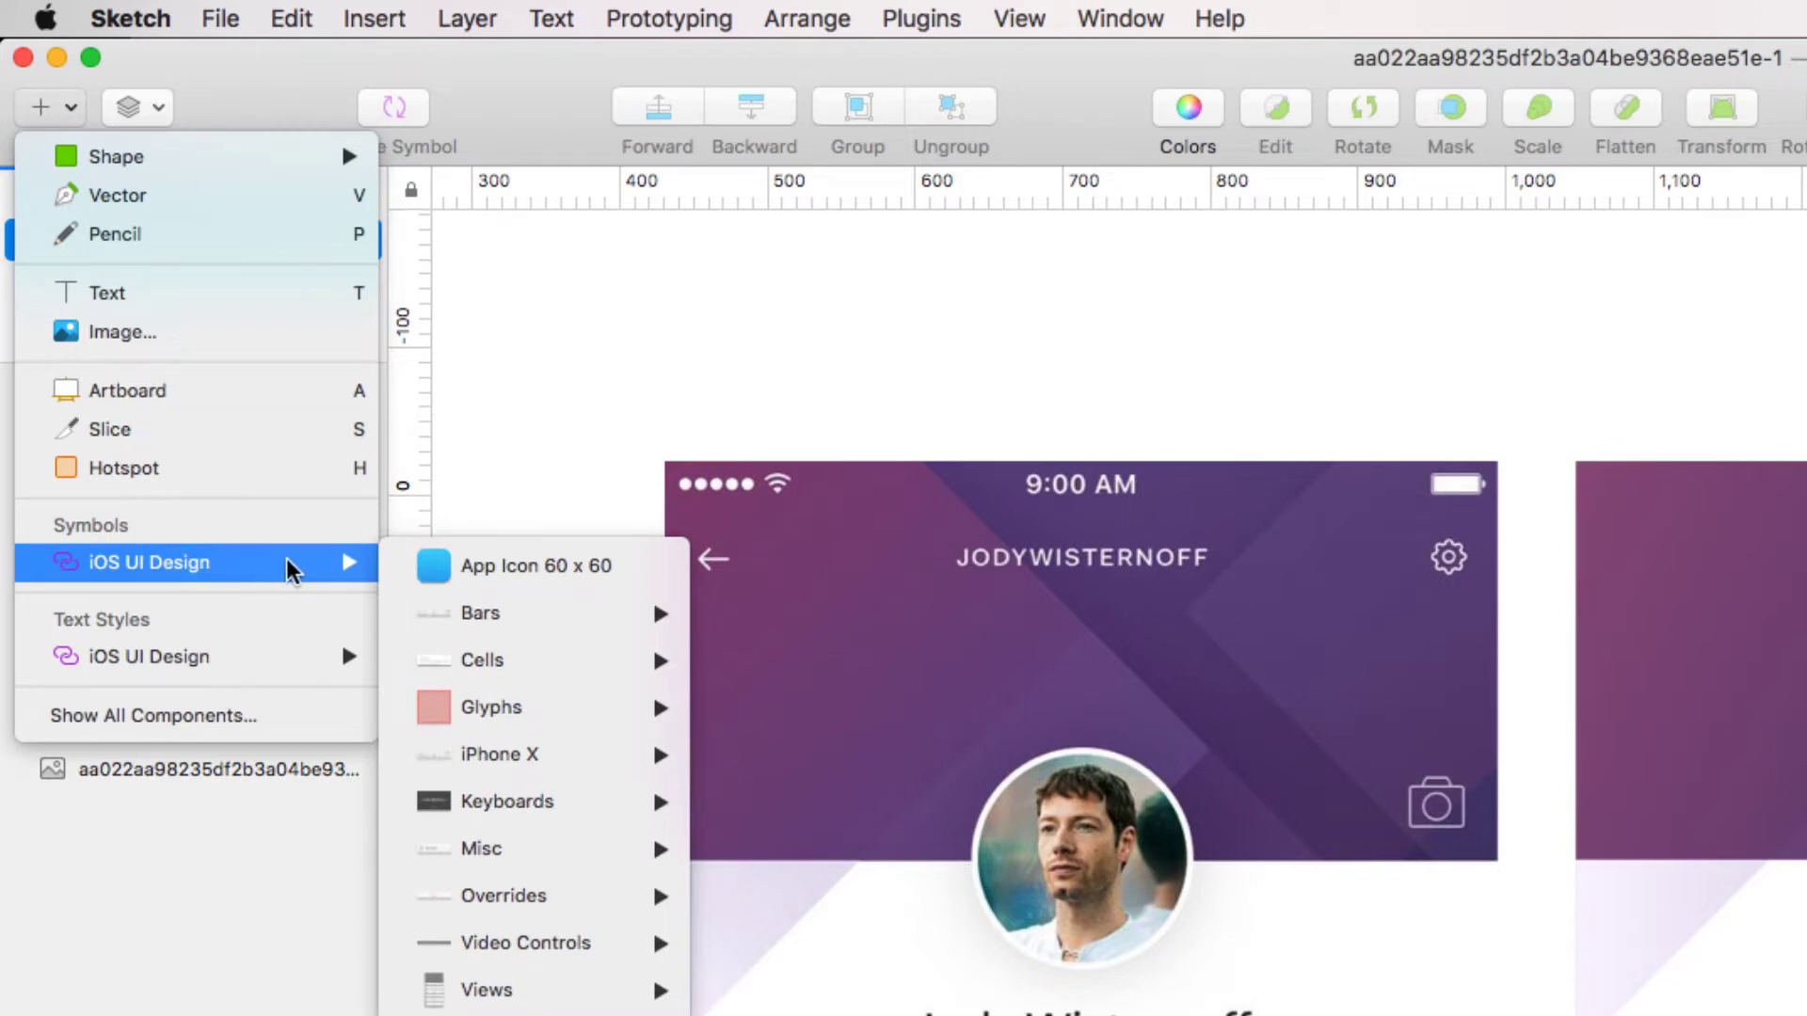
mouse_move(524, 619)
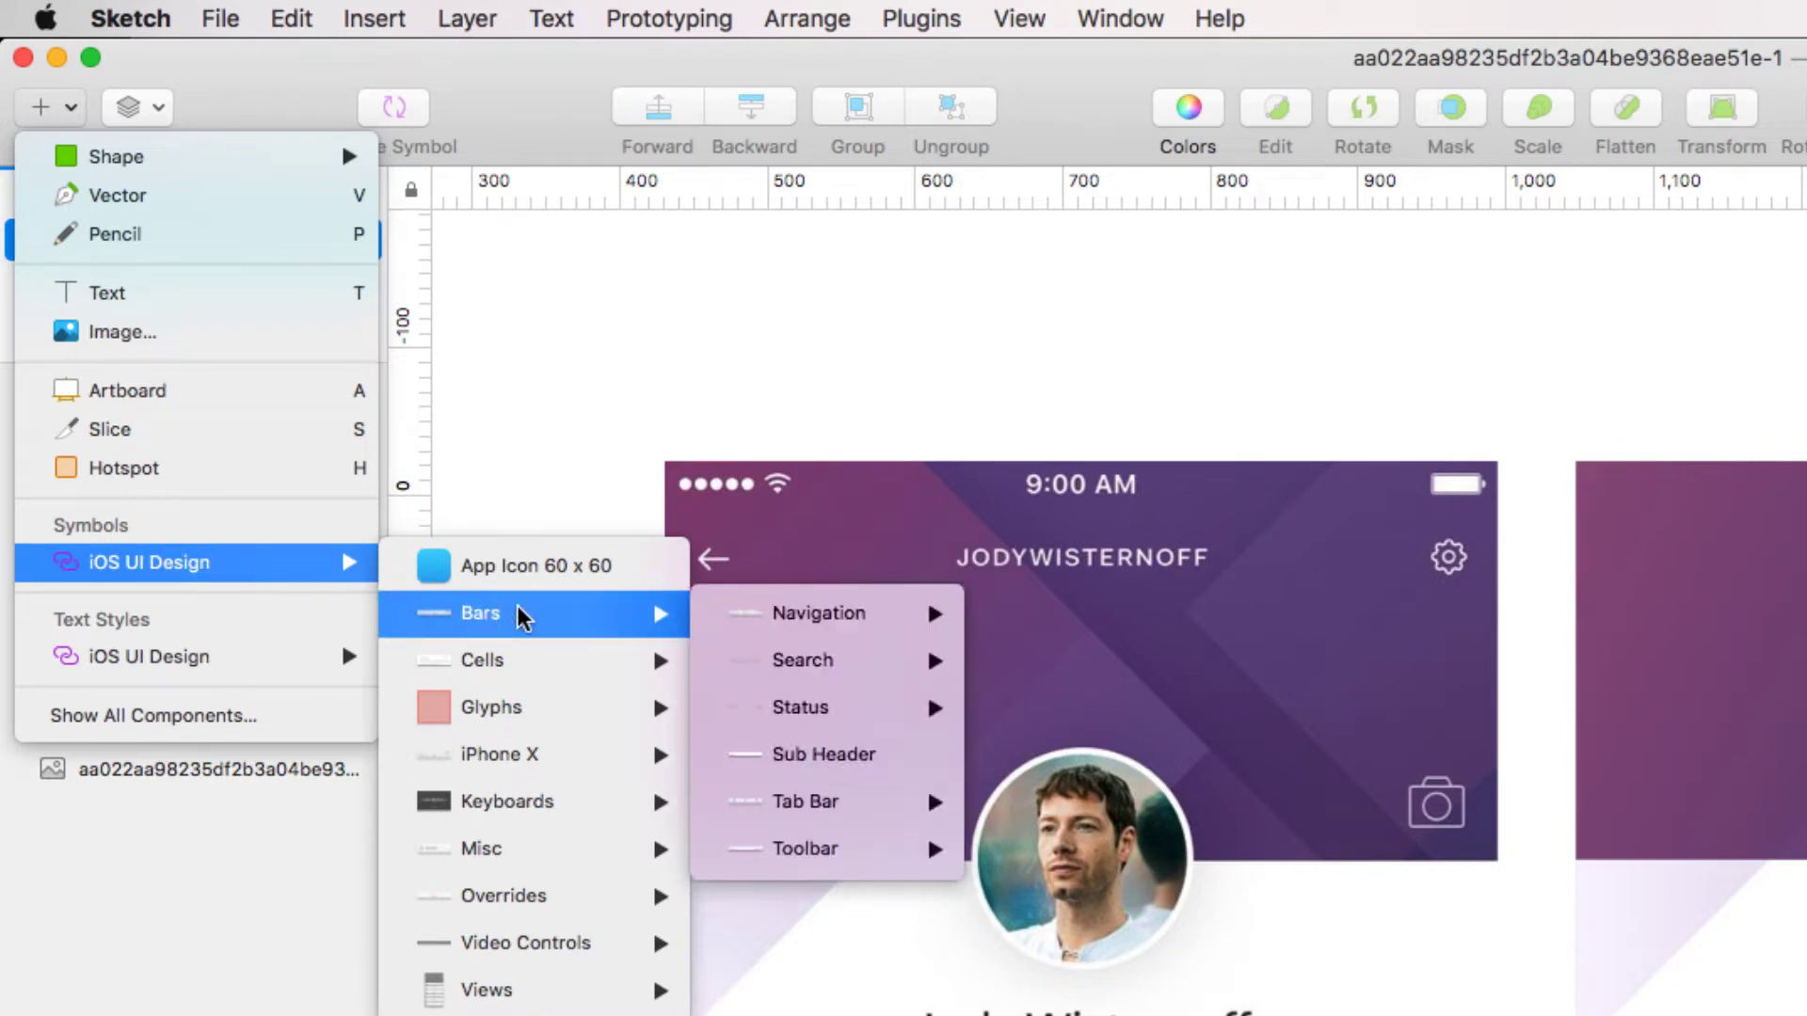
mouse_move(828, 718)
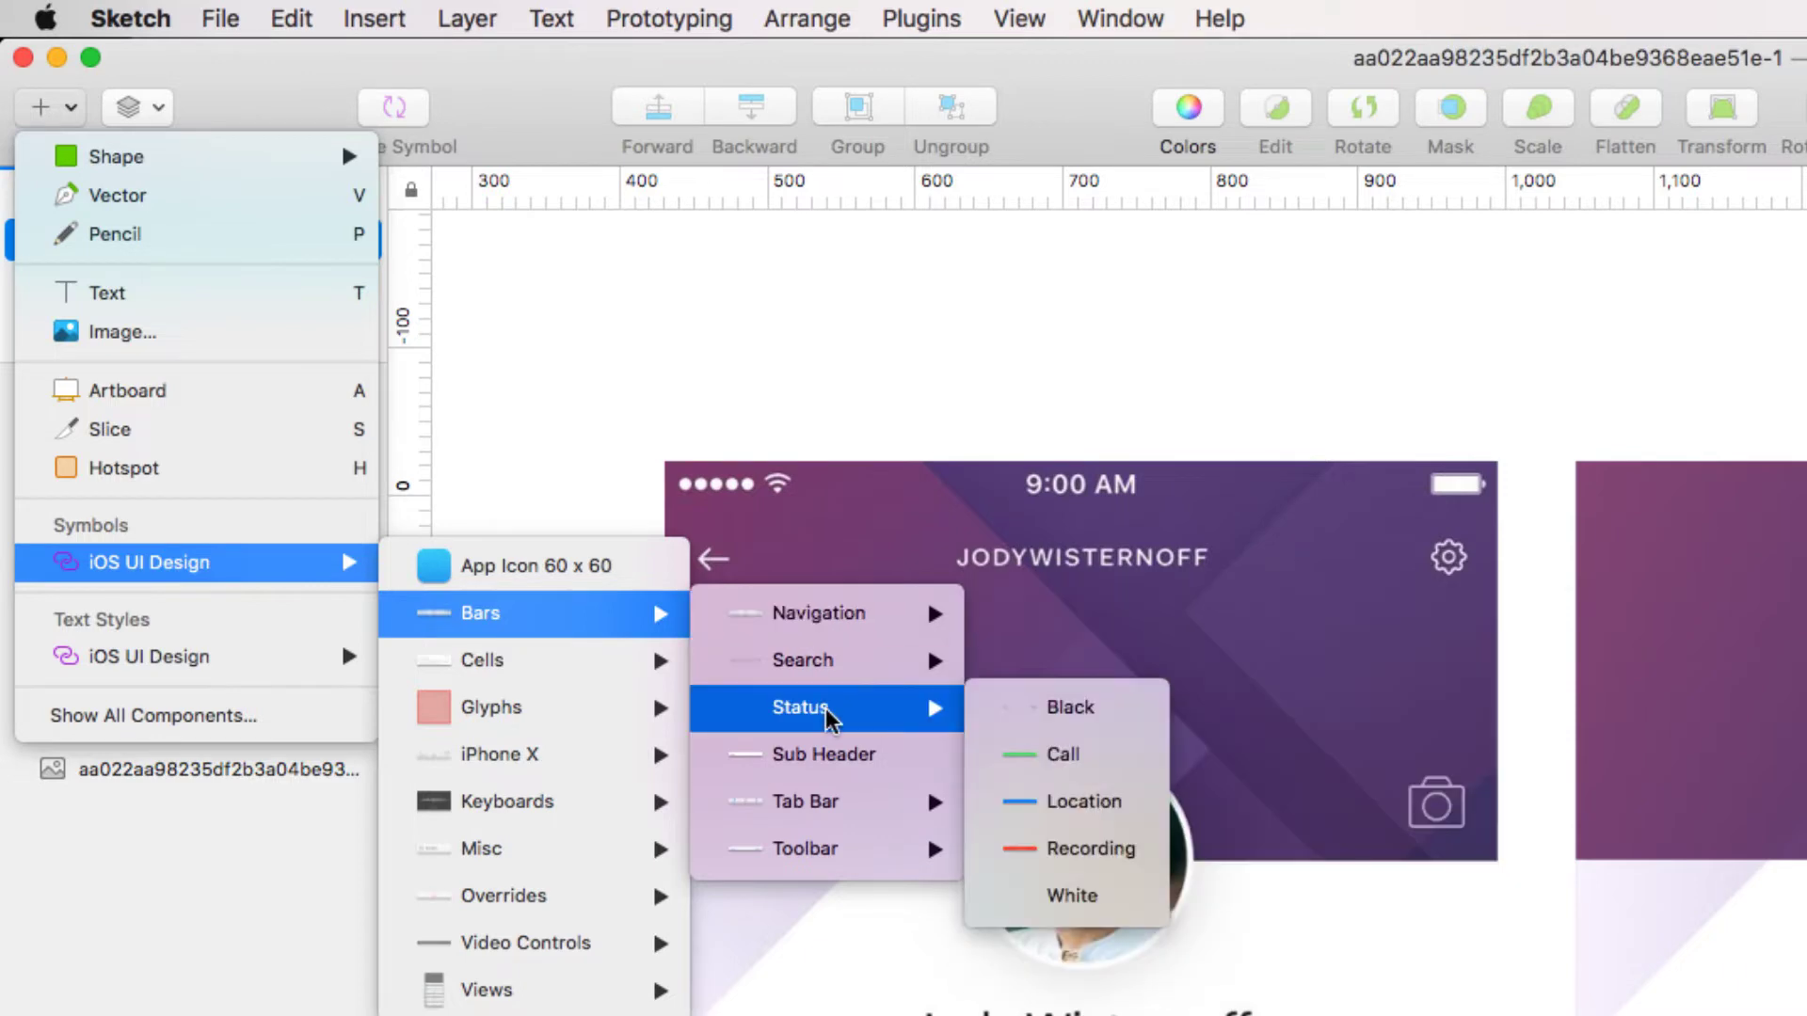
click(1076, 901)
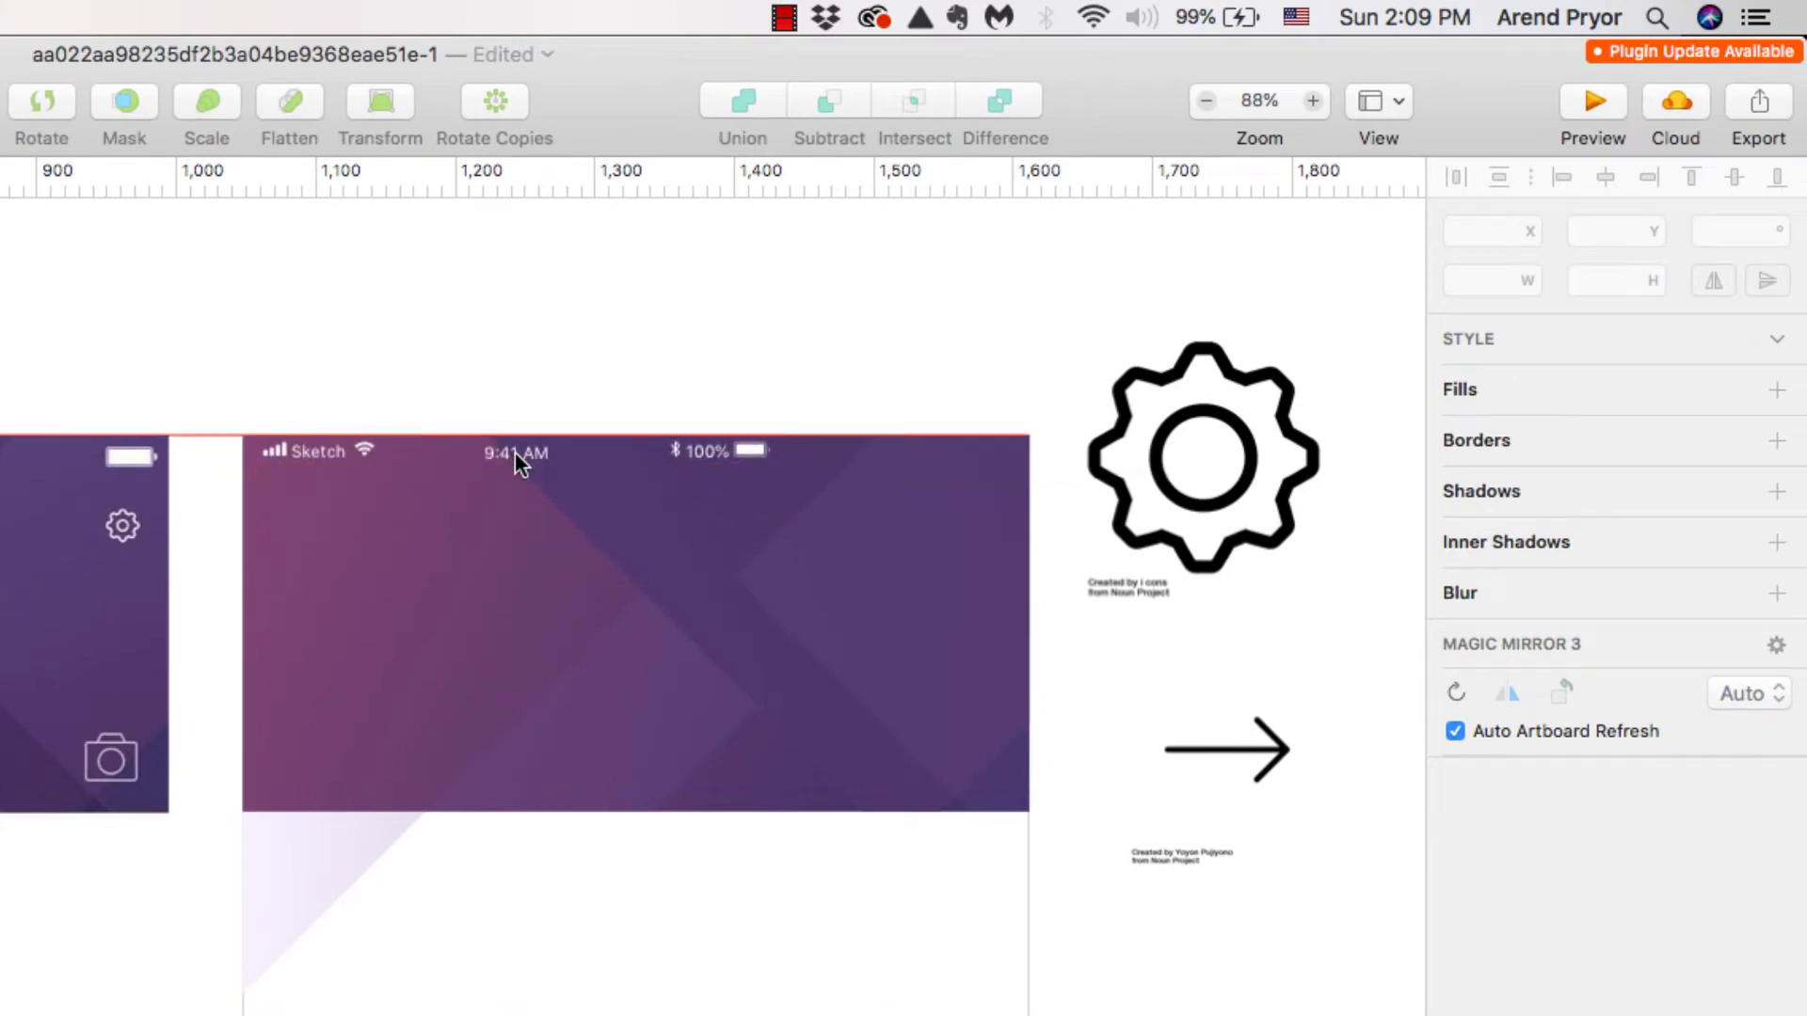
click(516, 452)
Step: Widen the status bar to 544 and centre it horizontally on the screen's background rectangle
drag(778, 463, 1013, 465)
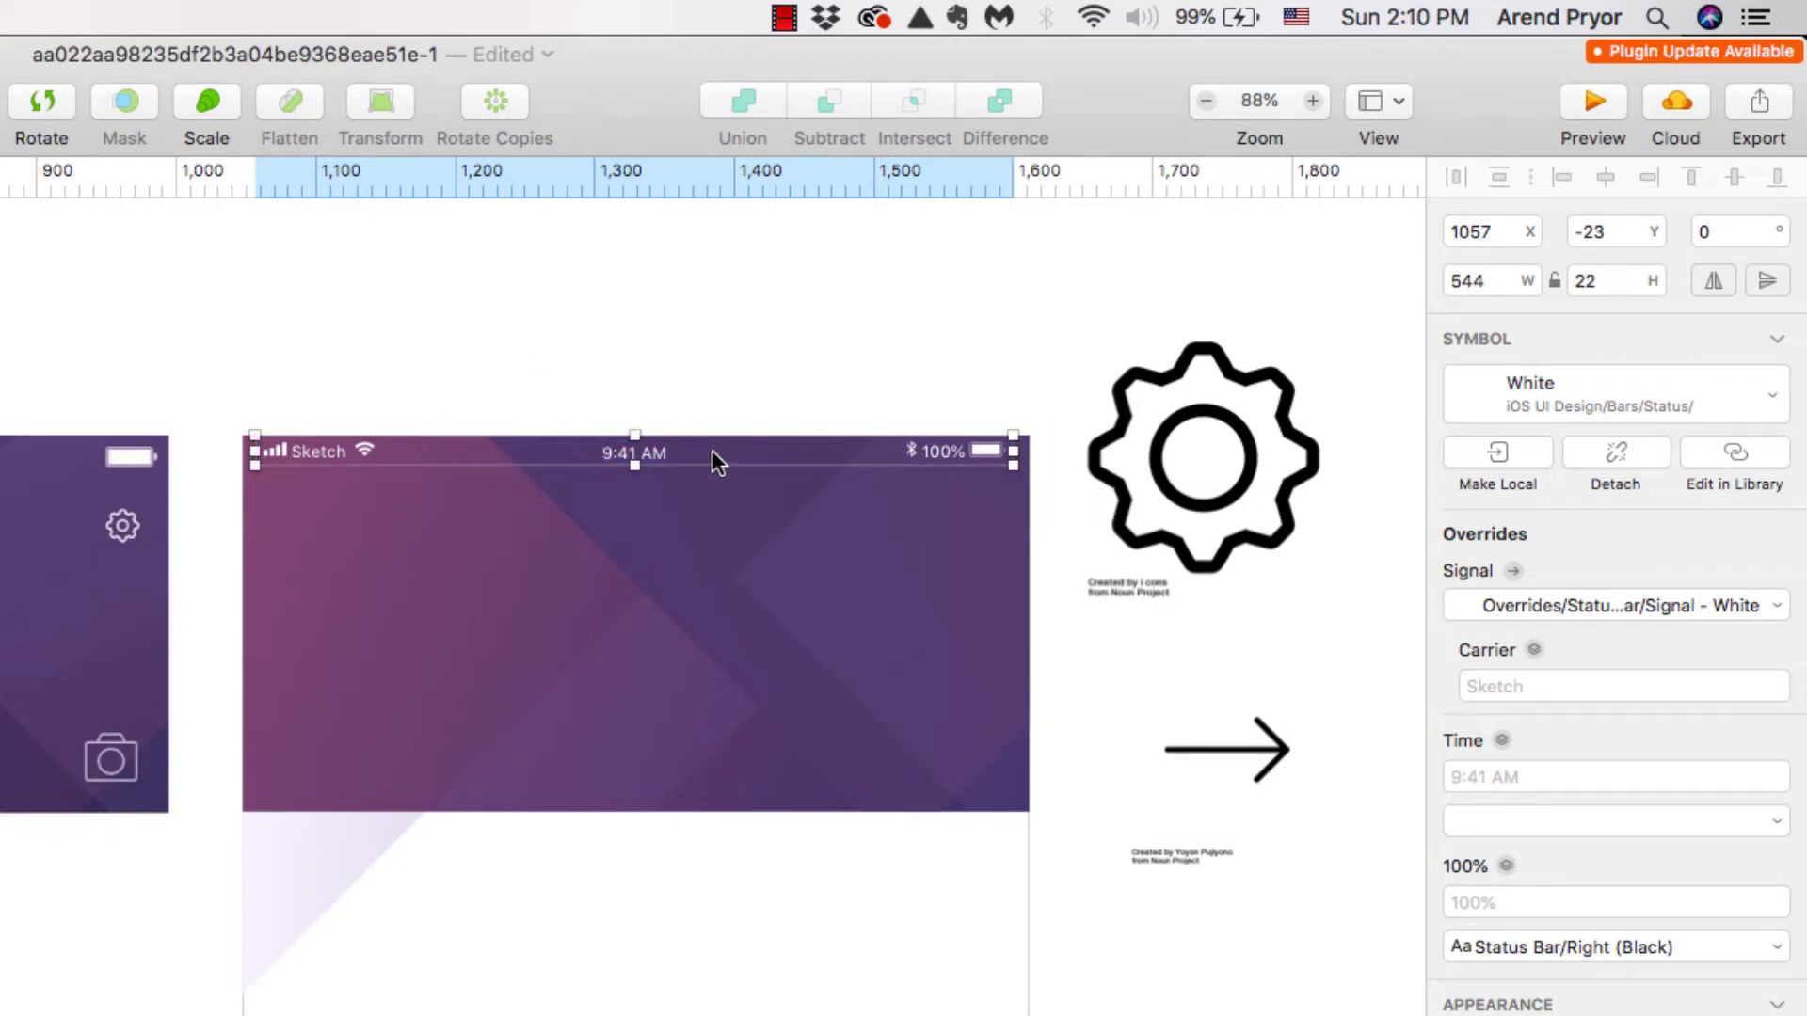
shift+click(611, 906)
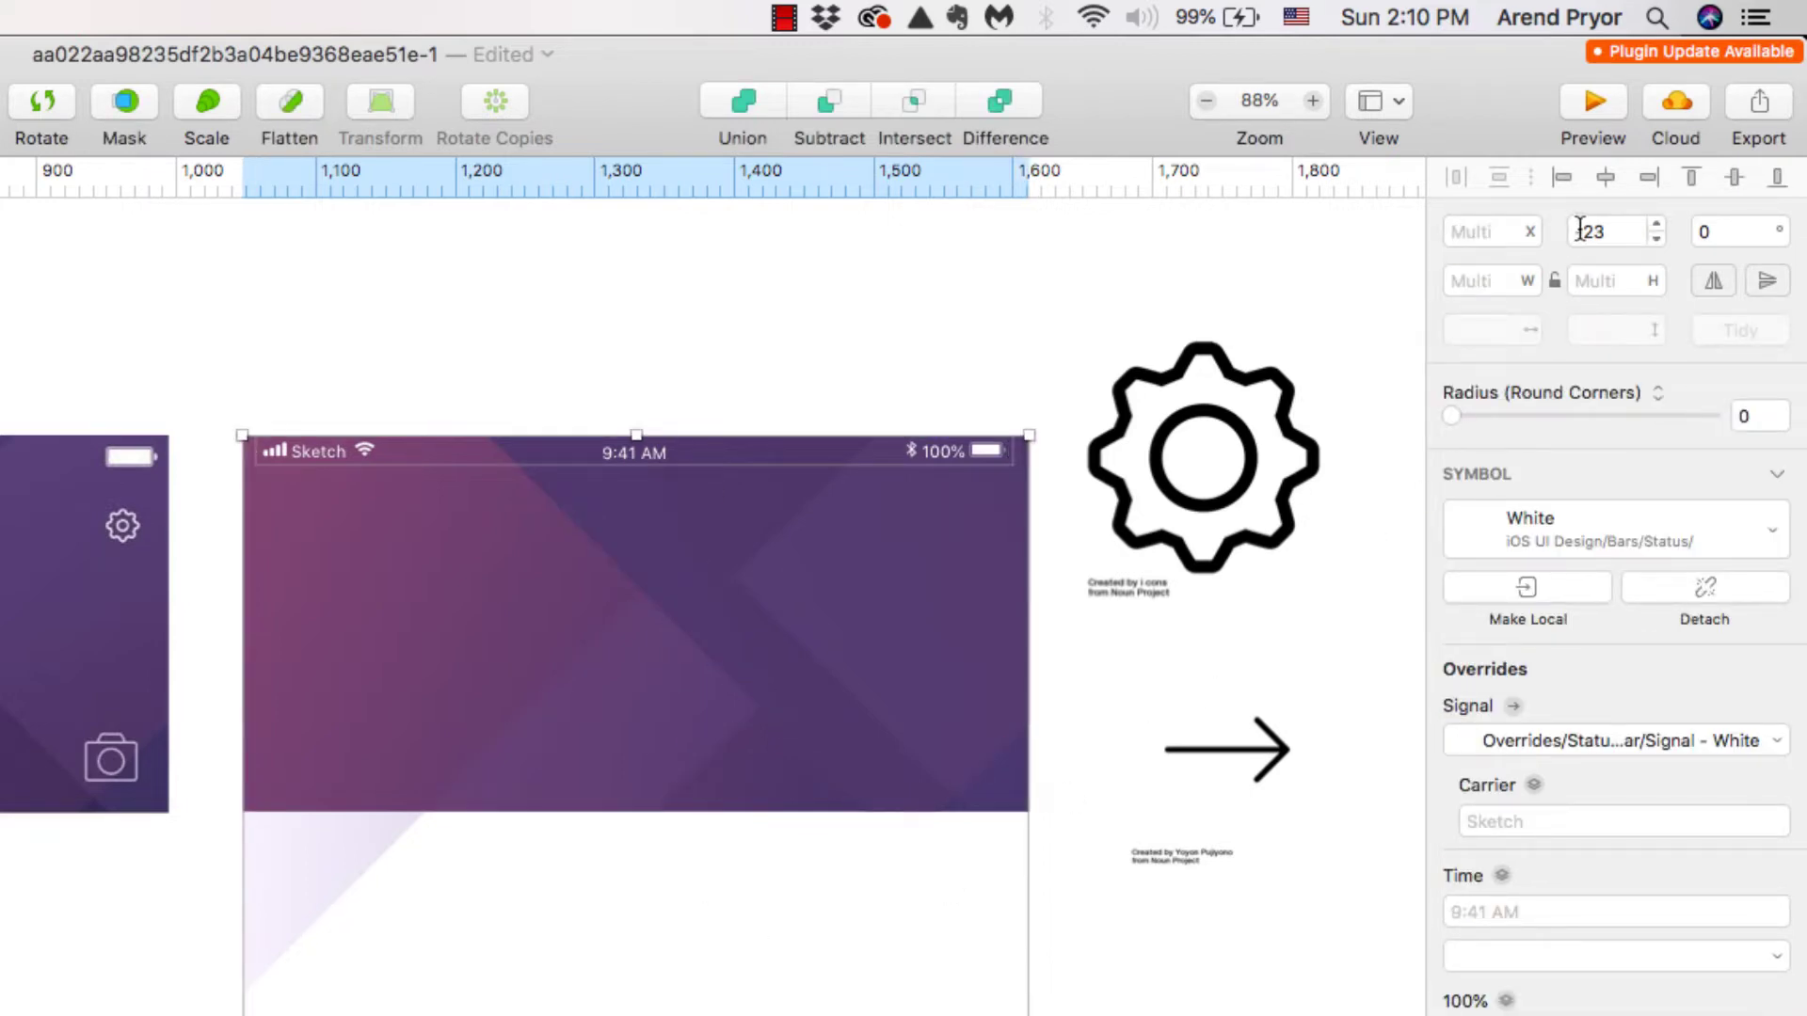
click(1606, 176)
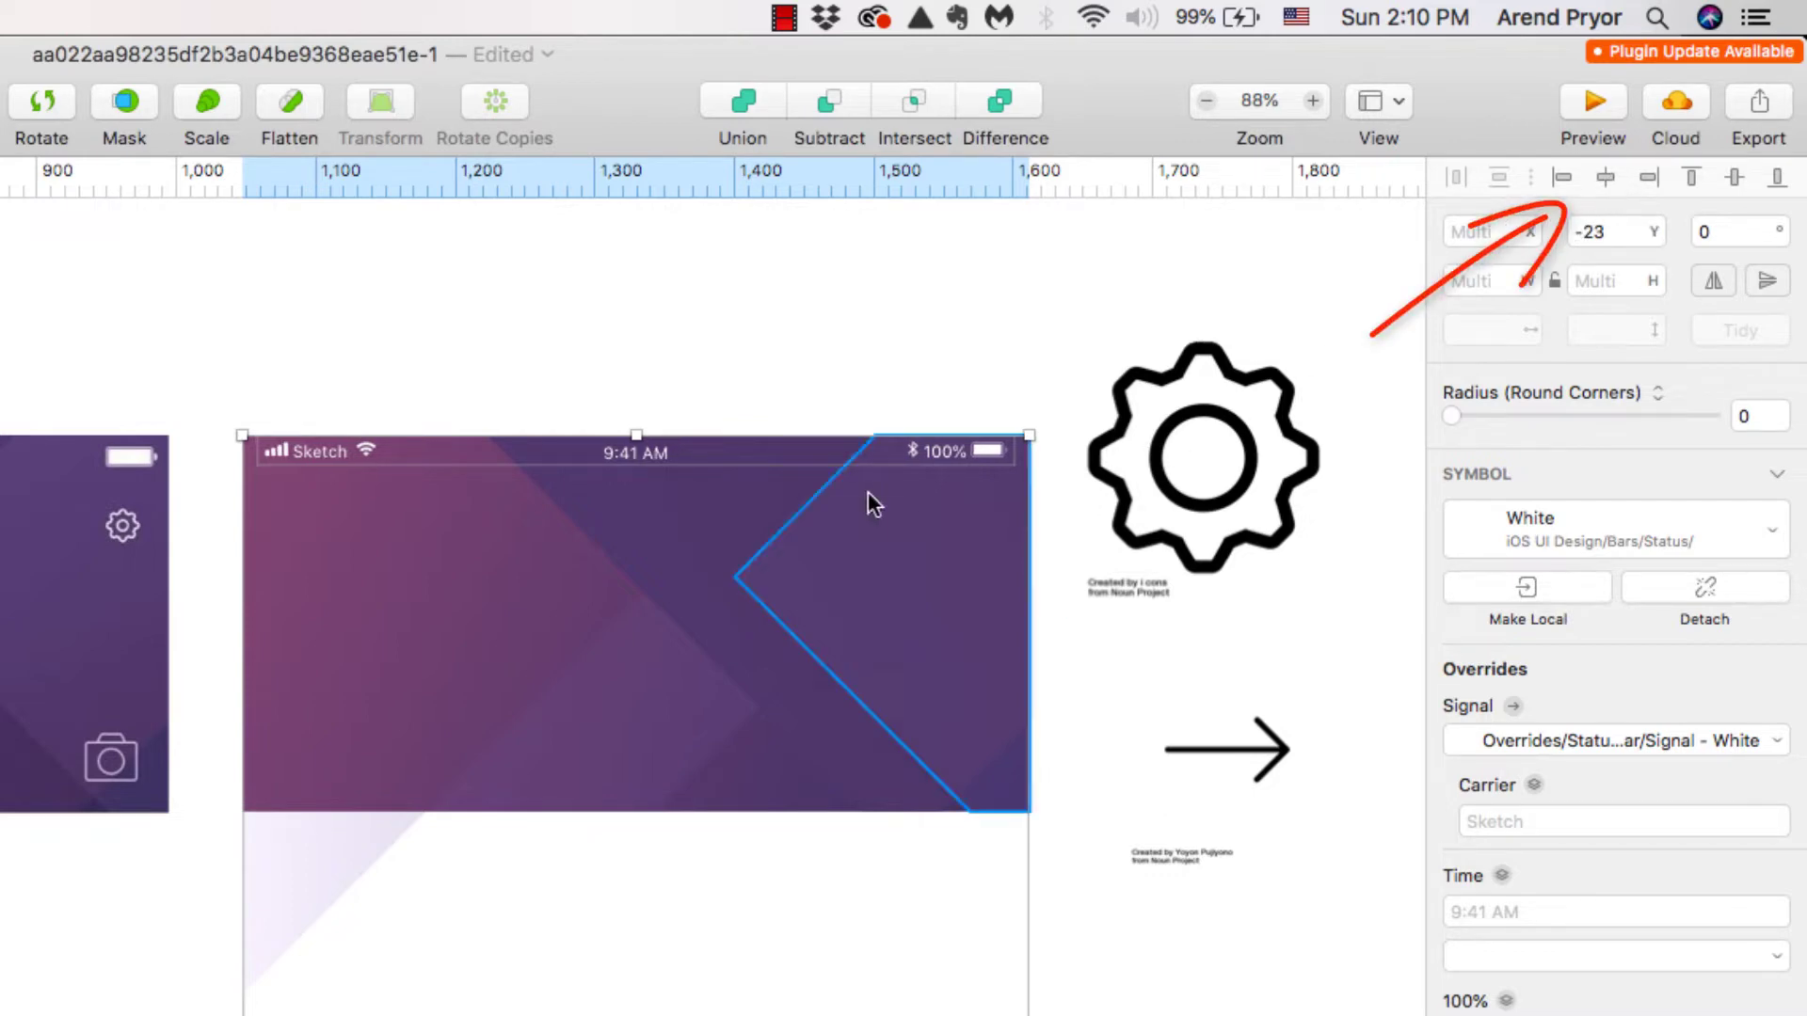
click(726, 359)
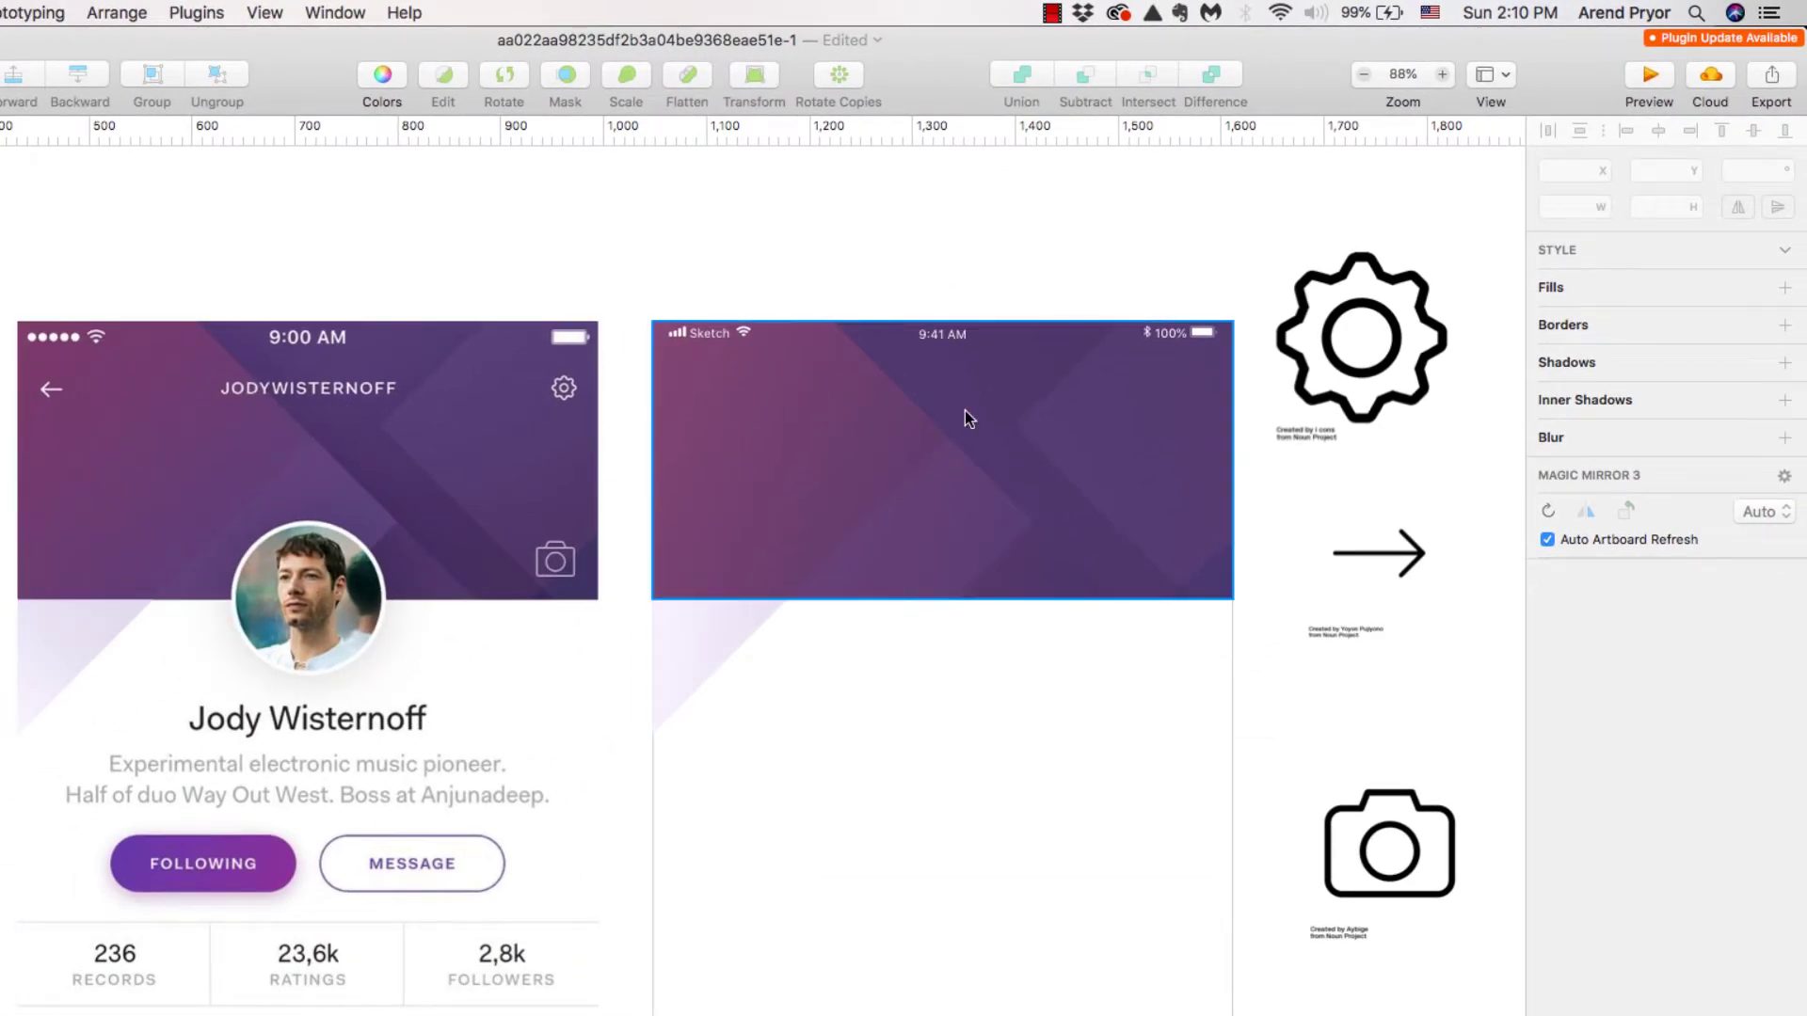
Step: Add the text WHOISTHISGUY to the purple header, centred under the status bar time at Y 26
key(t)
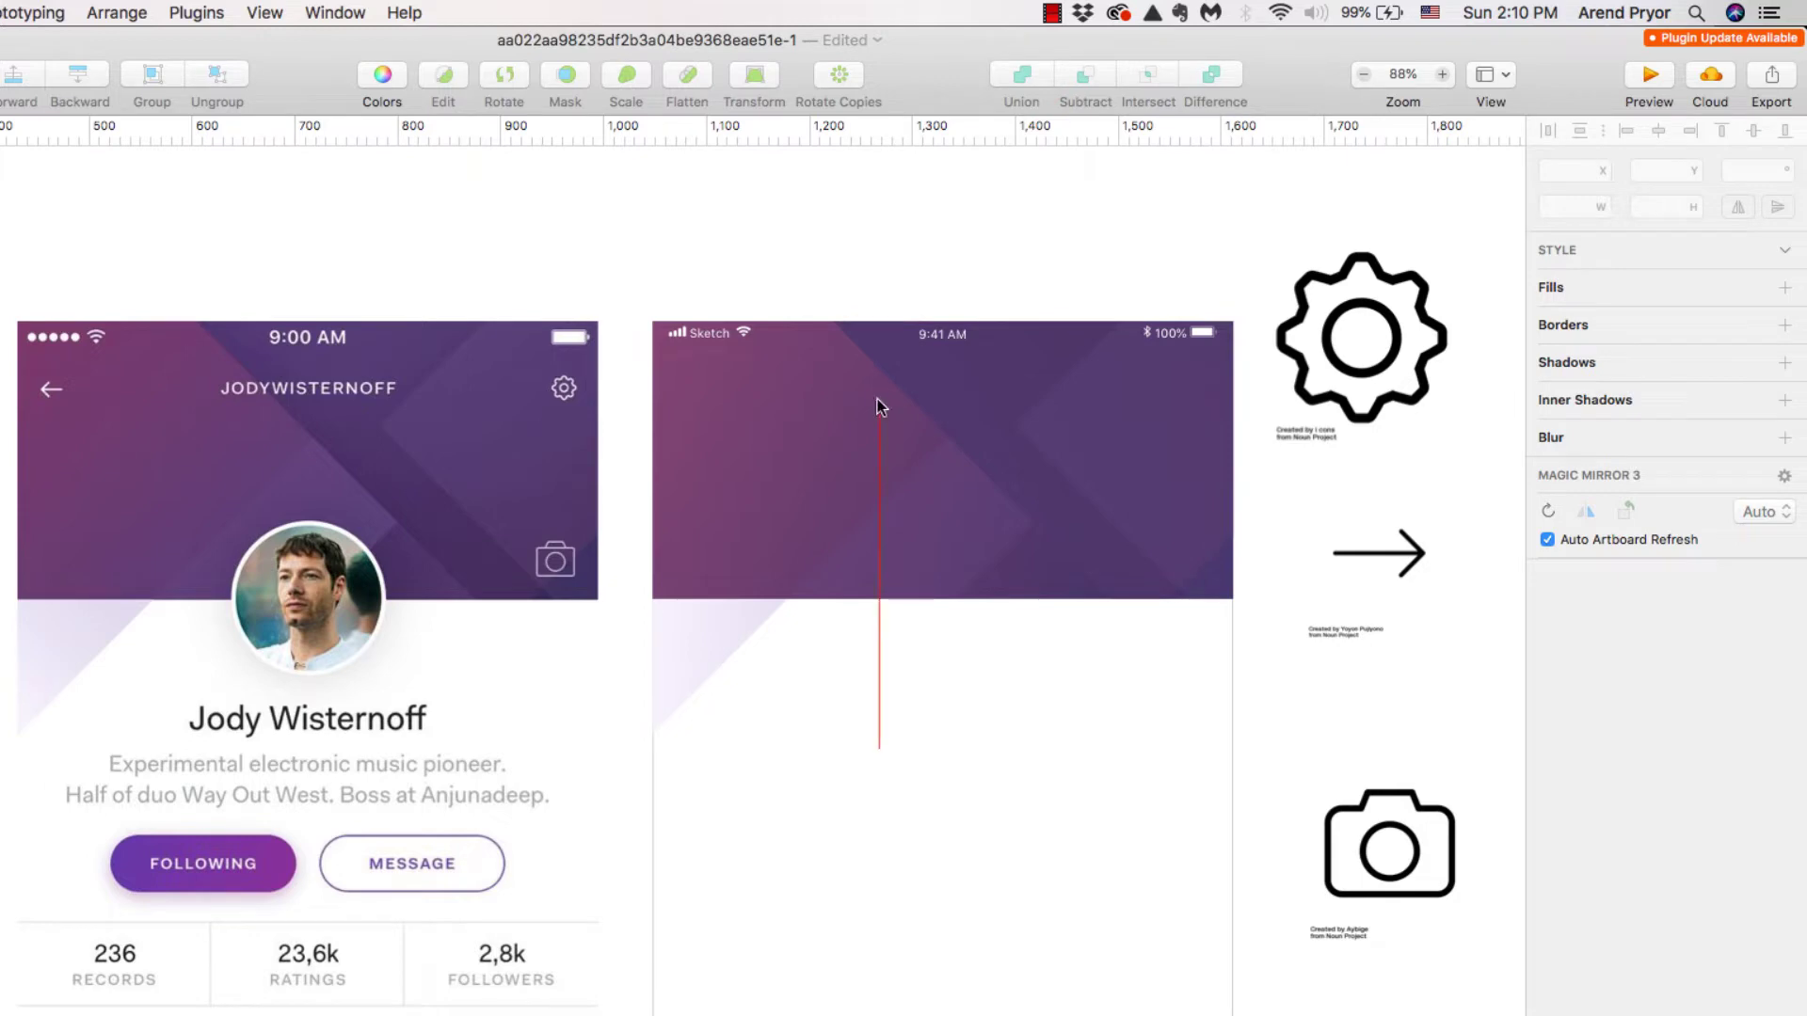
click(877, 399)
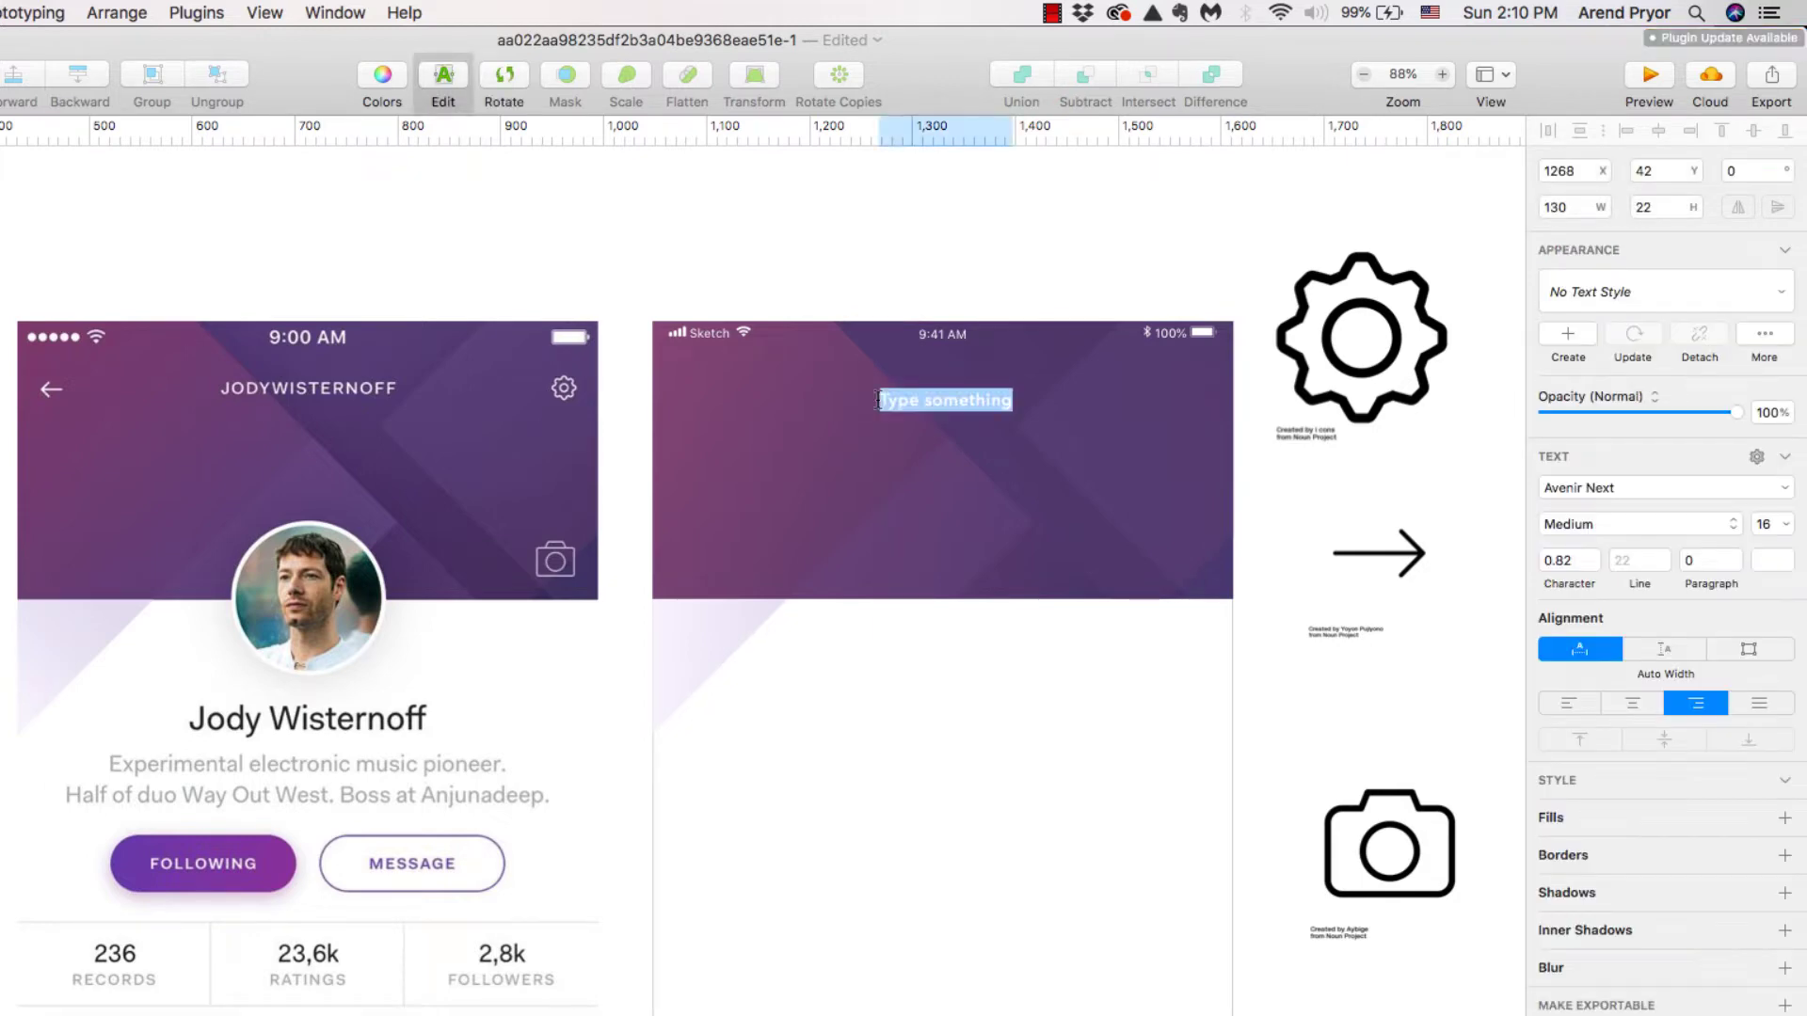
text(WHOISTHISGUY)
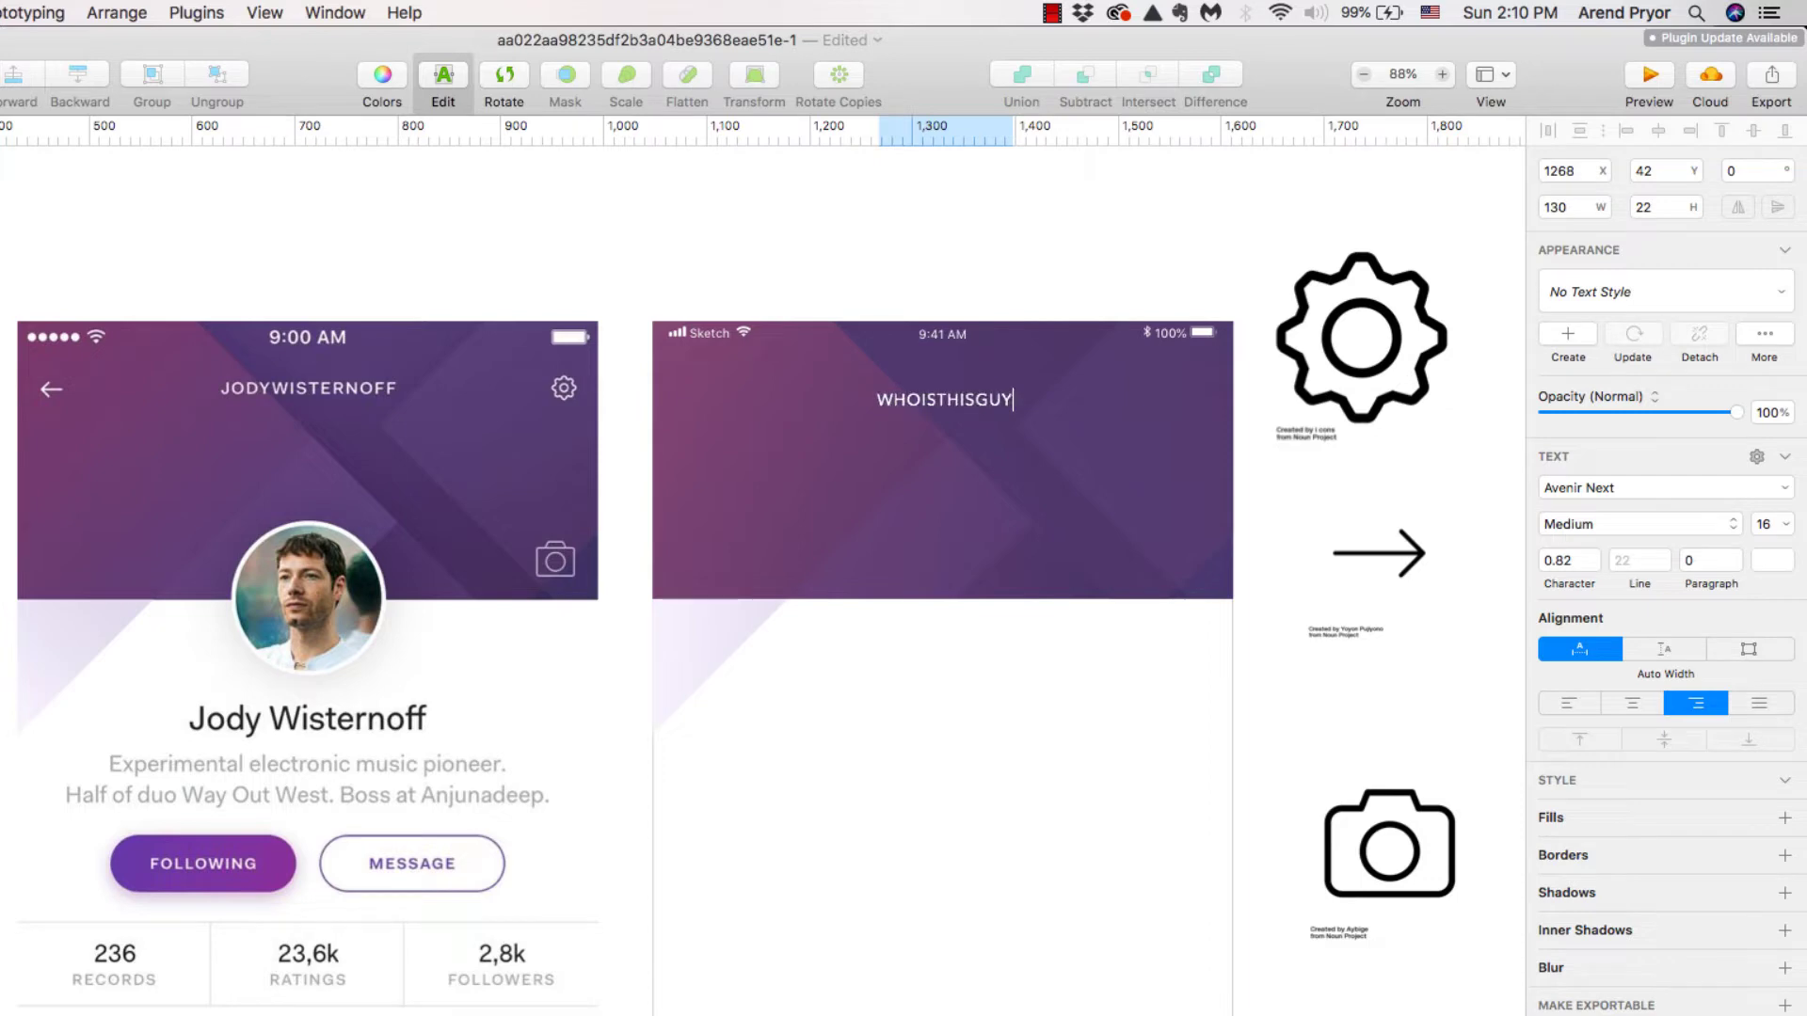
key(Escape)
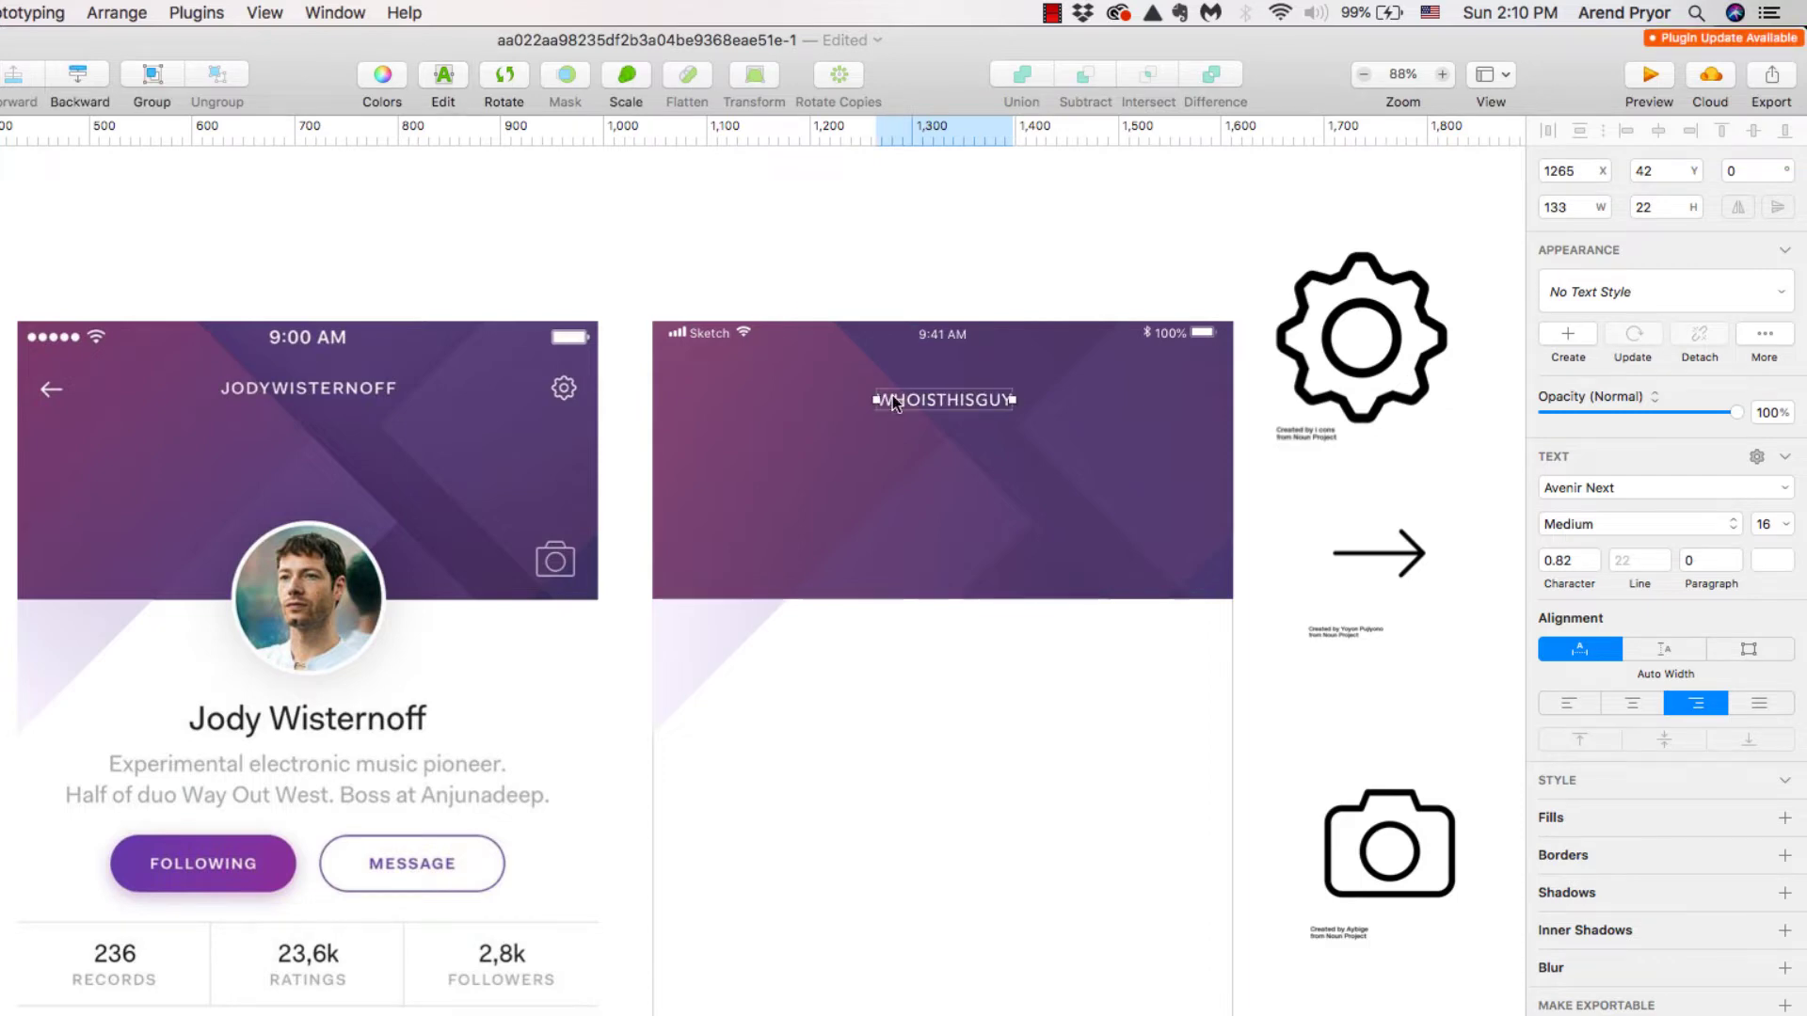
mouse_move(936, 402)
mouse_down()
mouse_move(941, 387)
mouse_move(909, 391)
mouse_move(935, 397)
mouse_up()
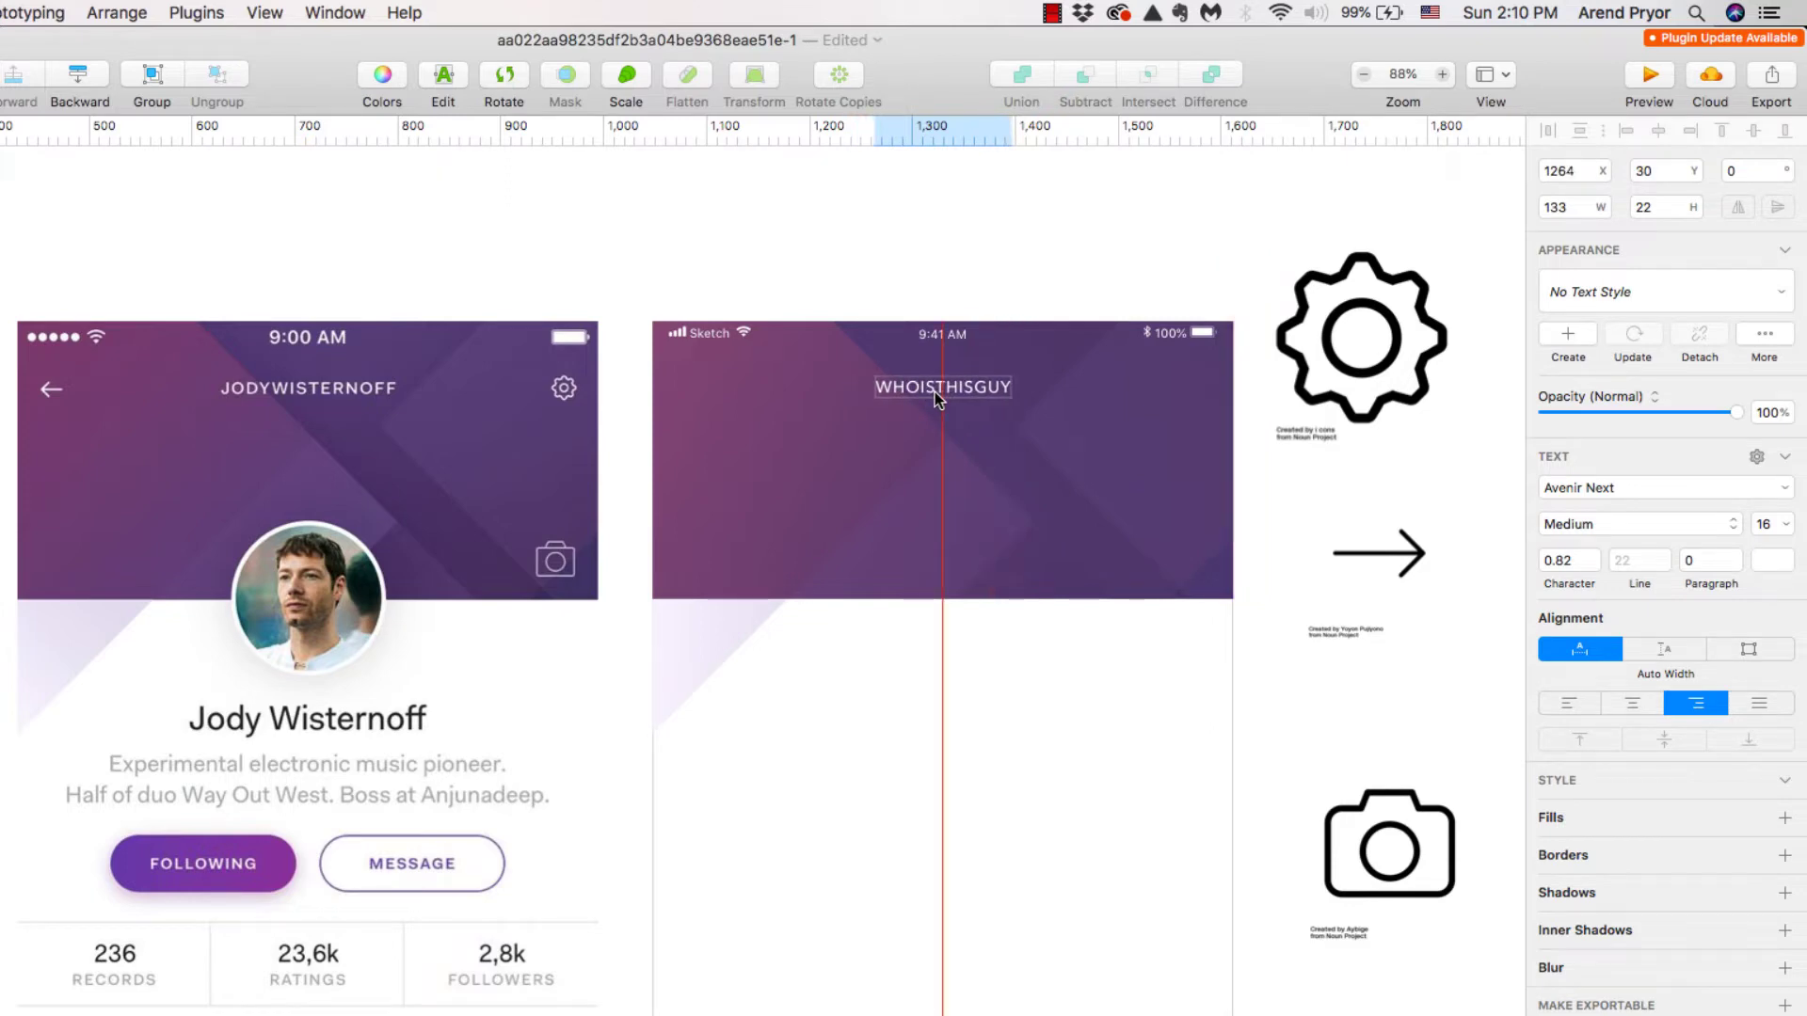
mouse_move(934, 392)
mouse_down()
mouse_move(911, 391)
mouse_move(931, 387)
mouse_up()
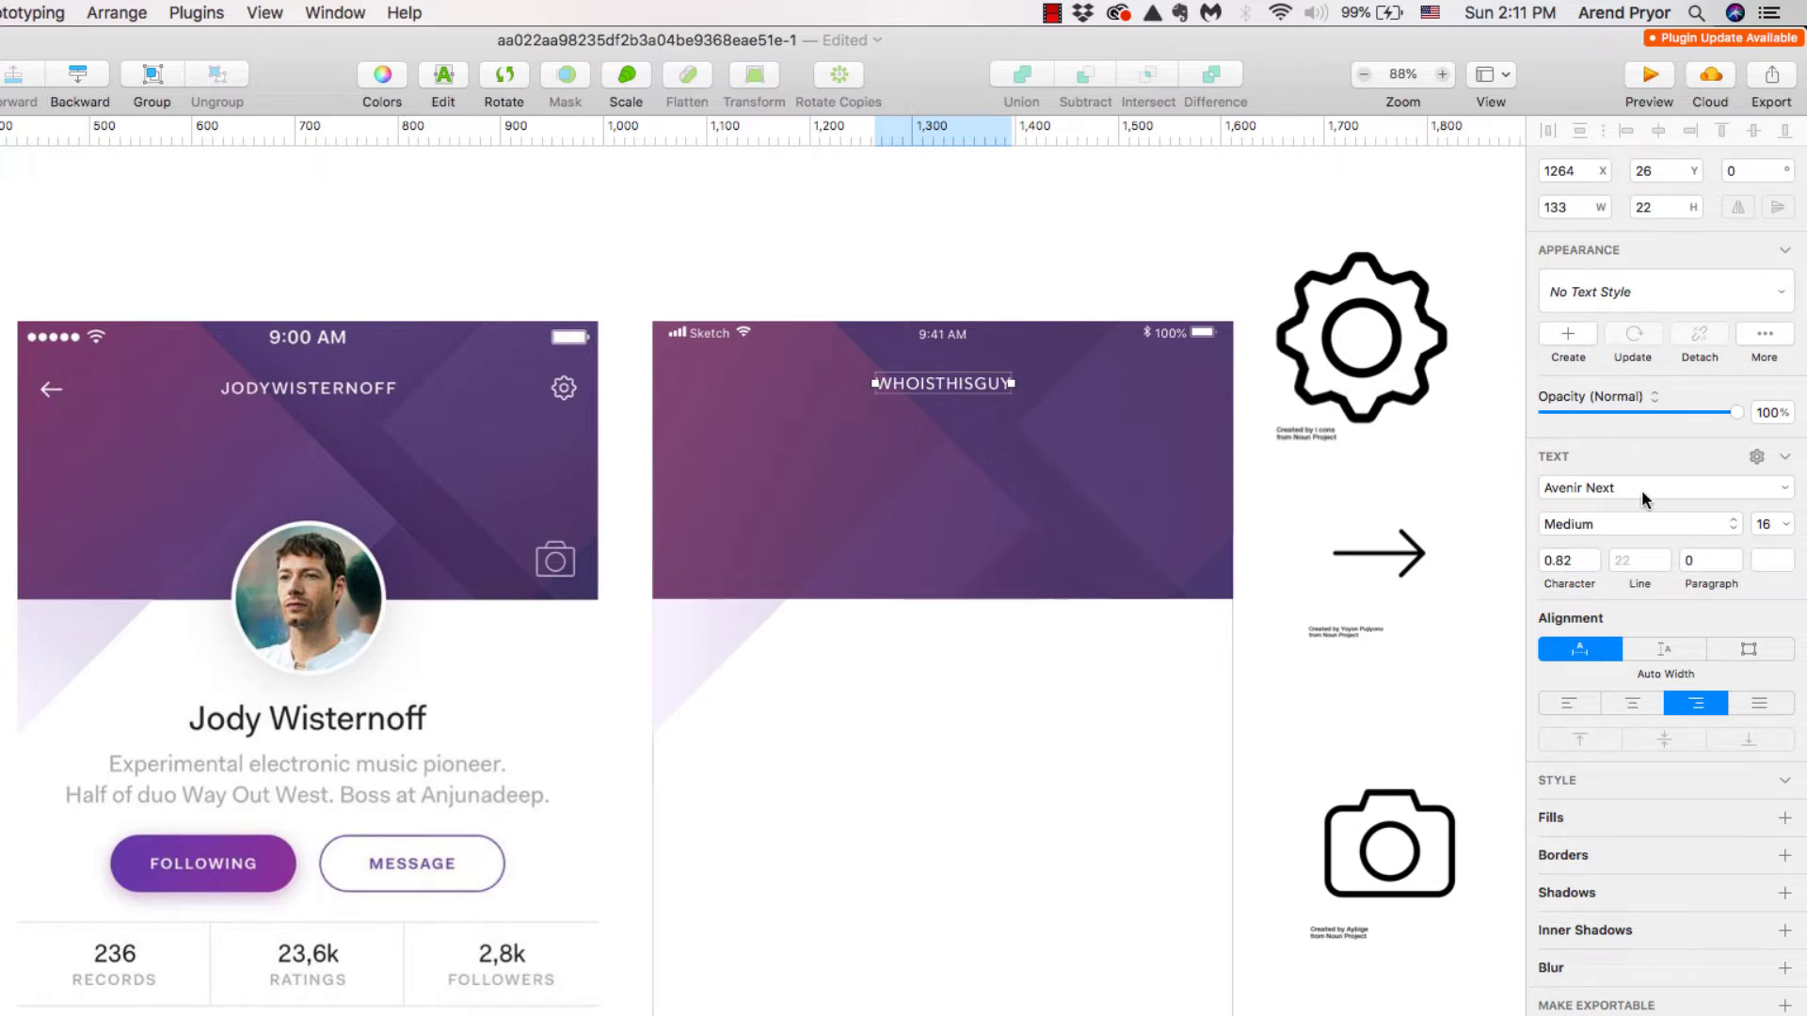
Step: Set the font weight of the WHOISTHISGUY text to Demi Bold
click(1720, 526)
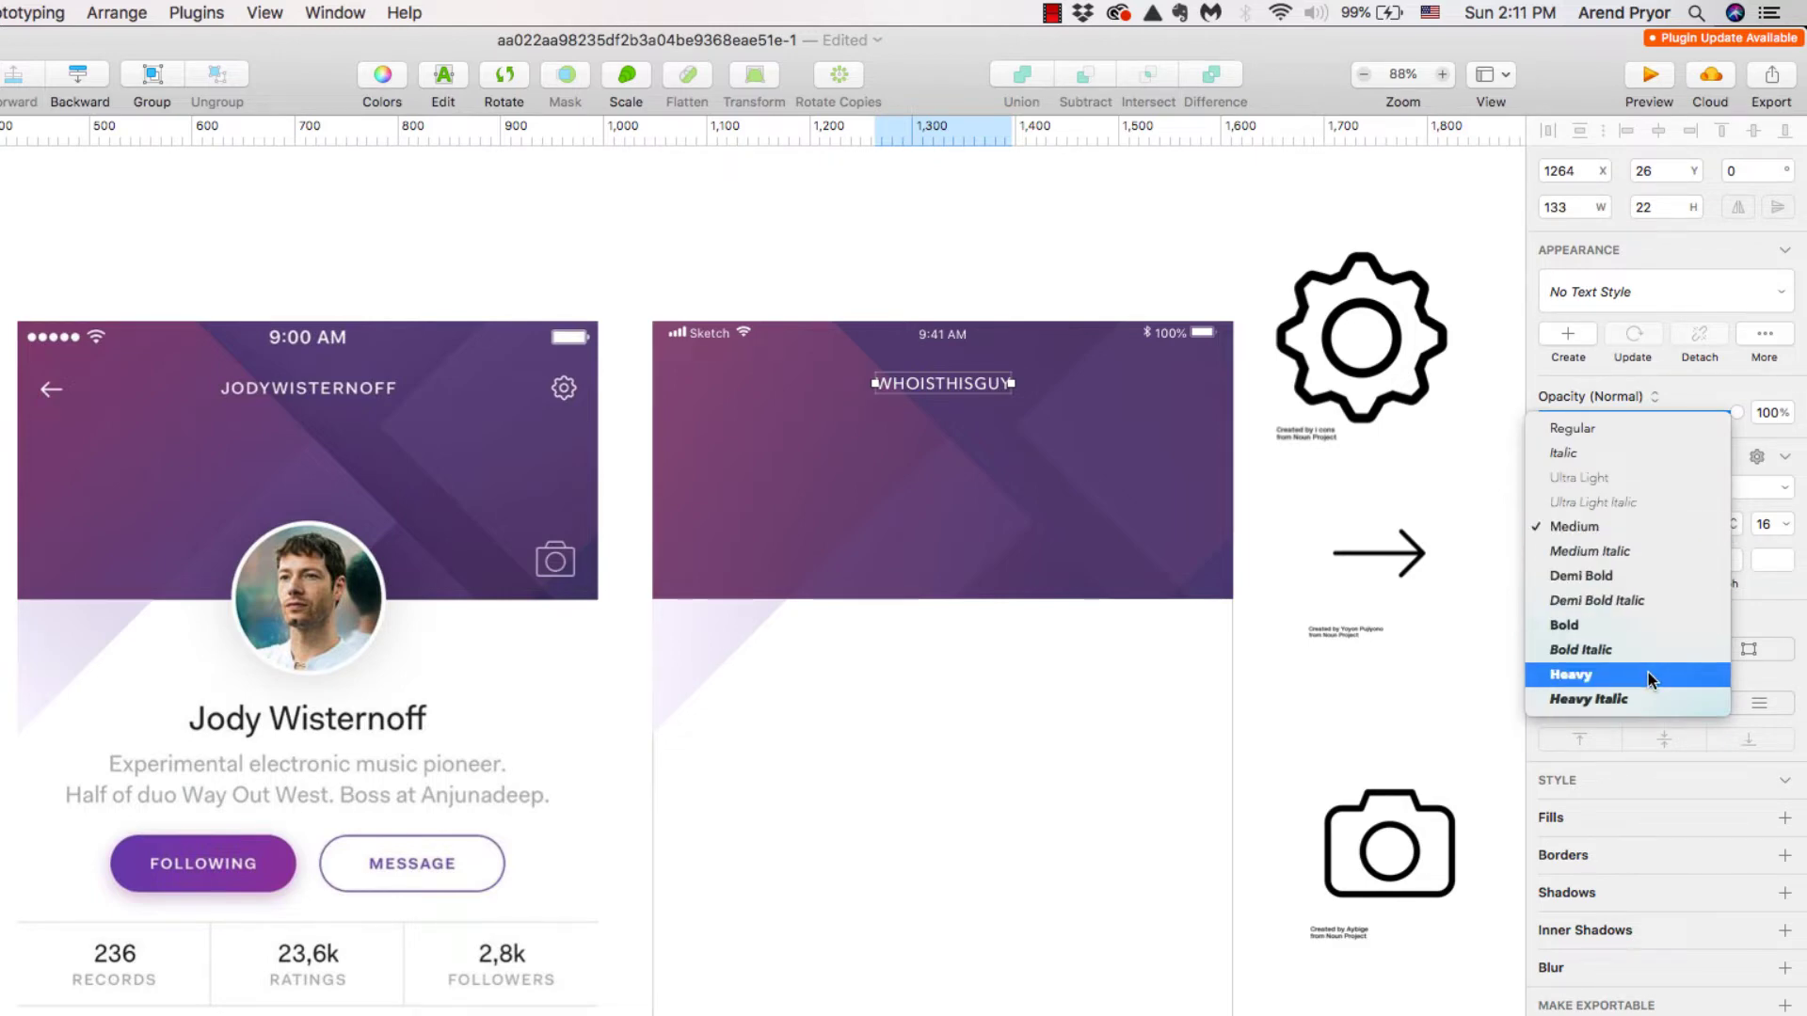
click(1308, 486)
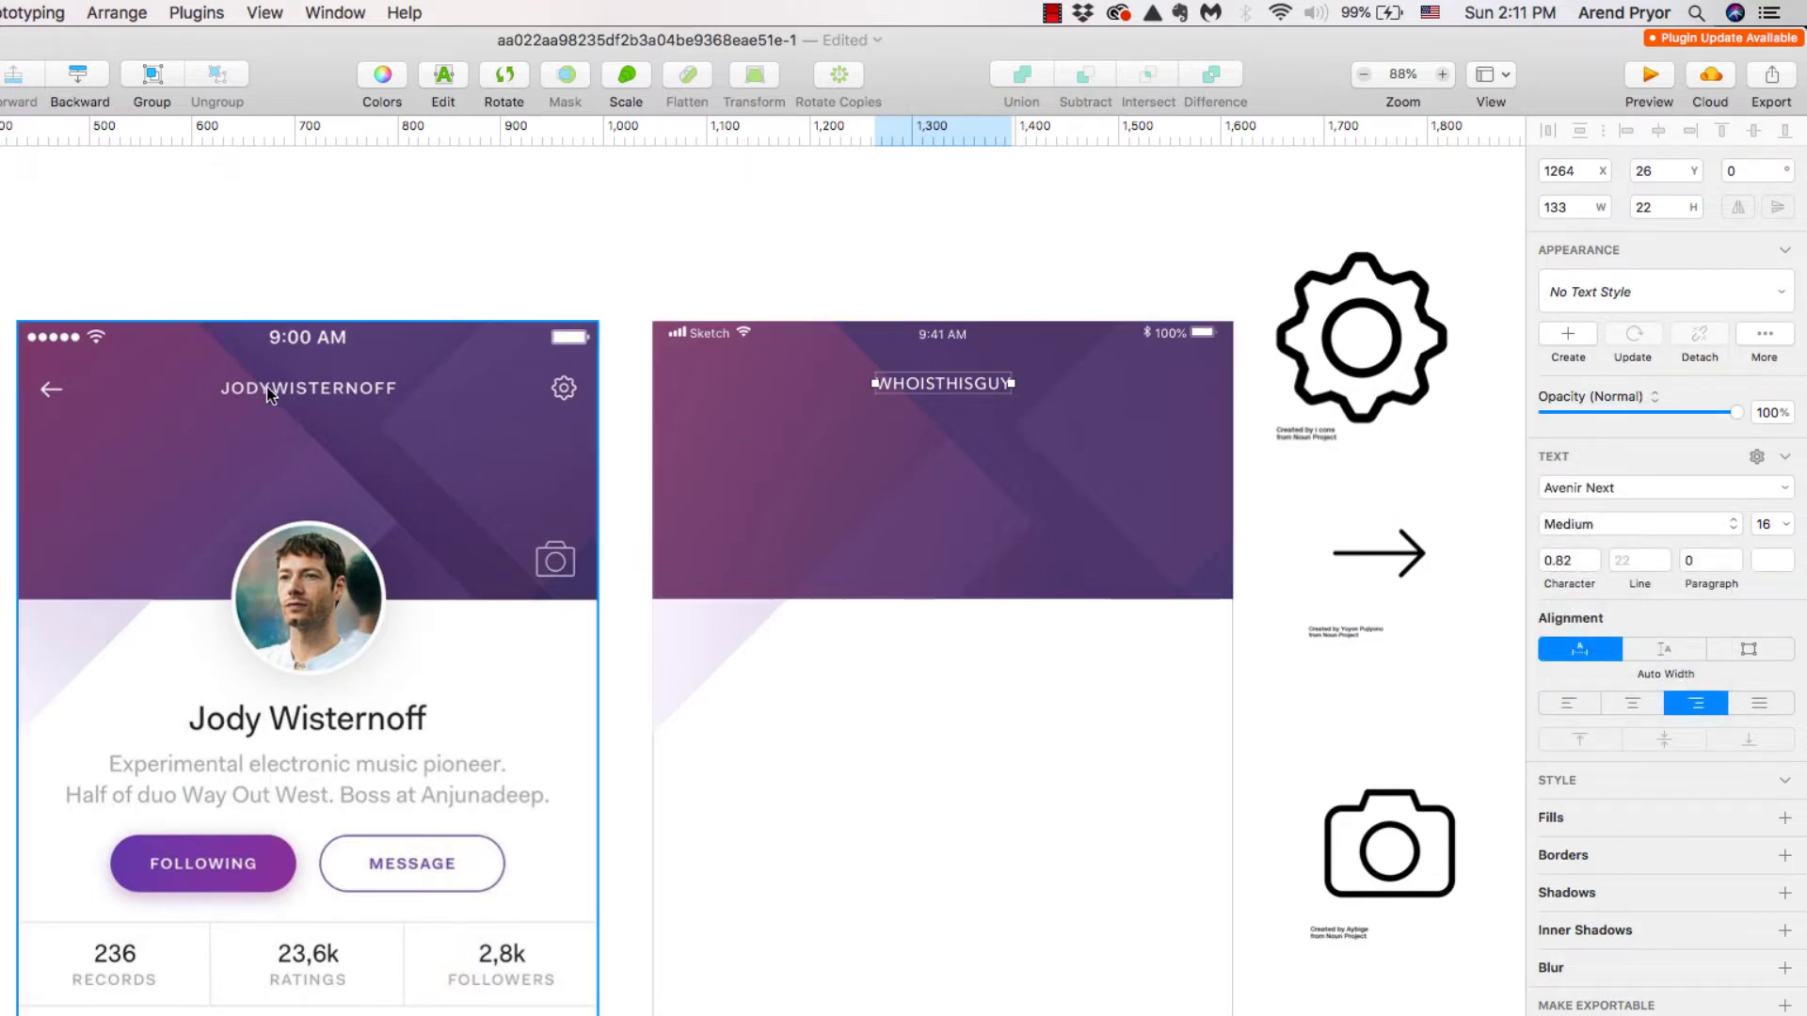
click(1595, 525)
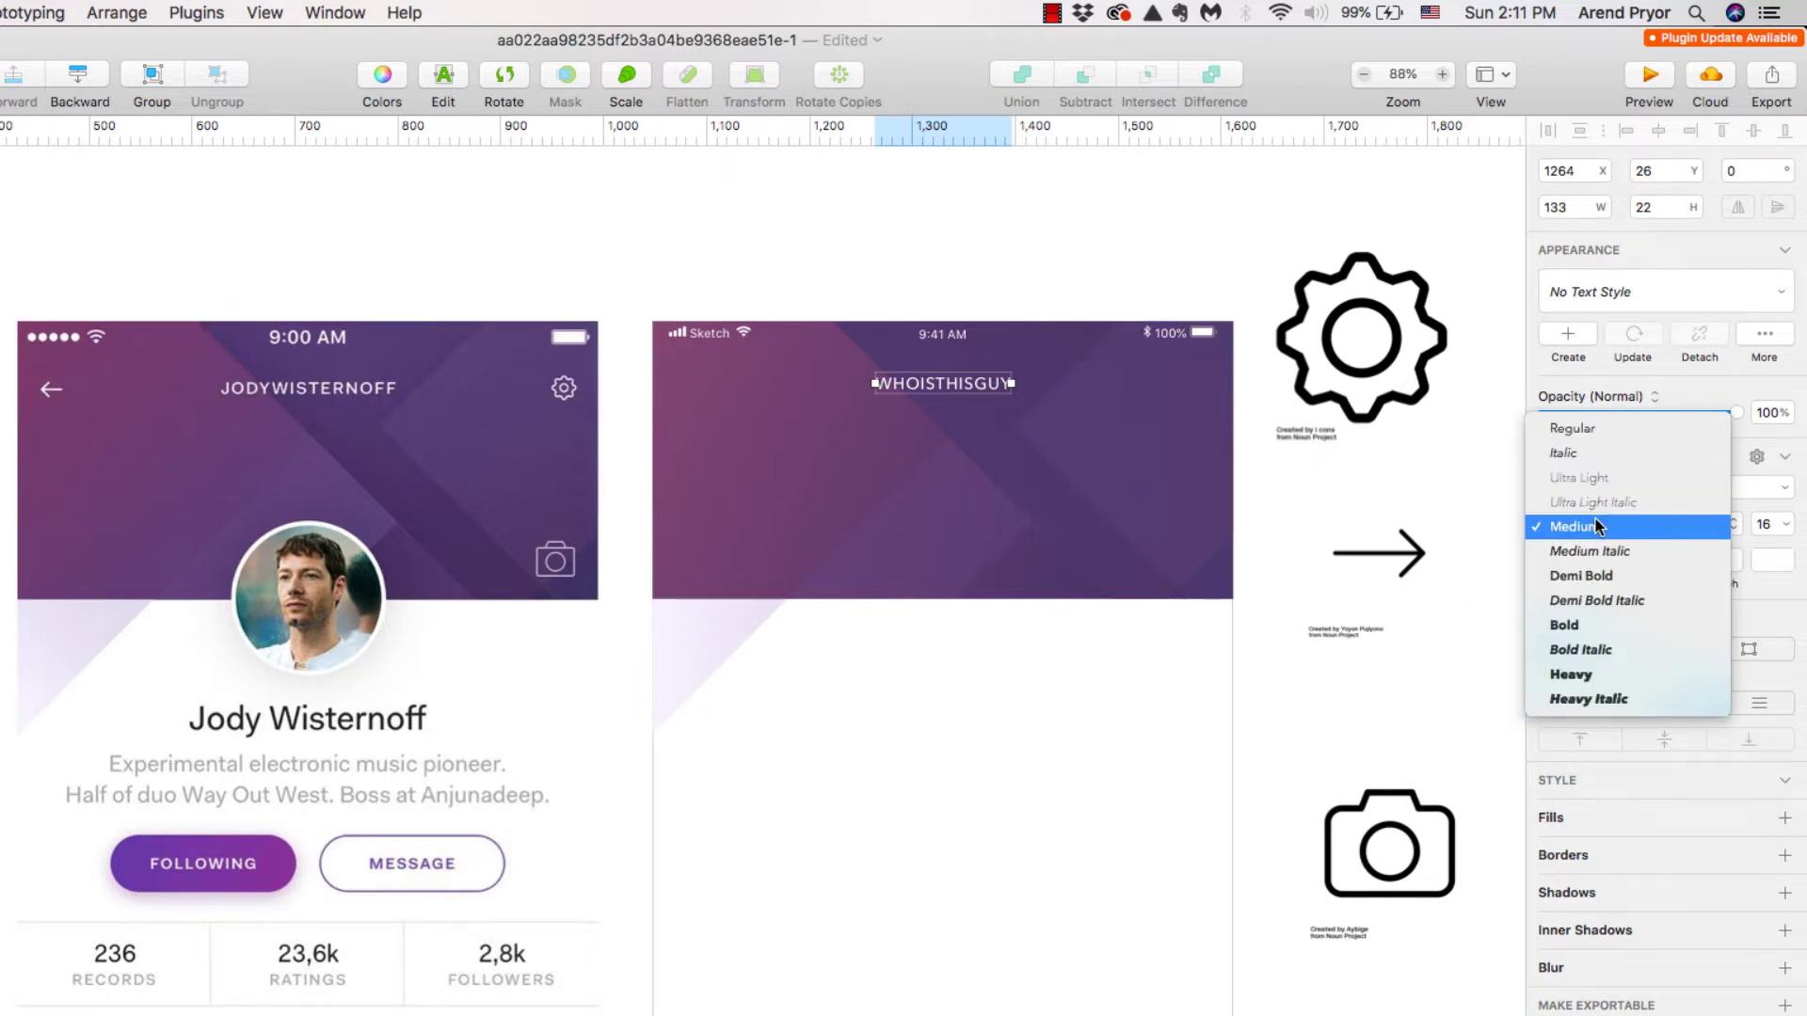
click(1590, 571)
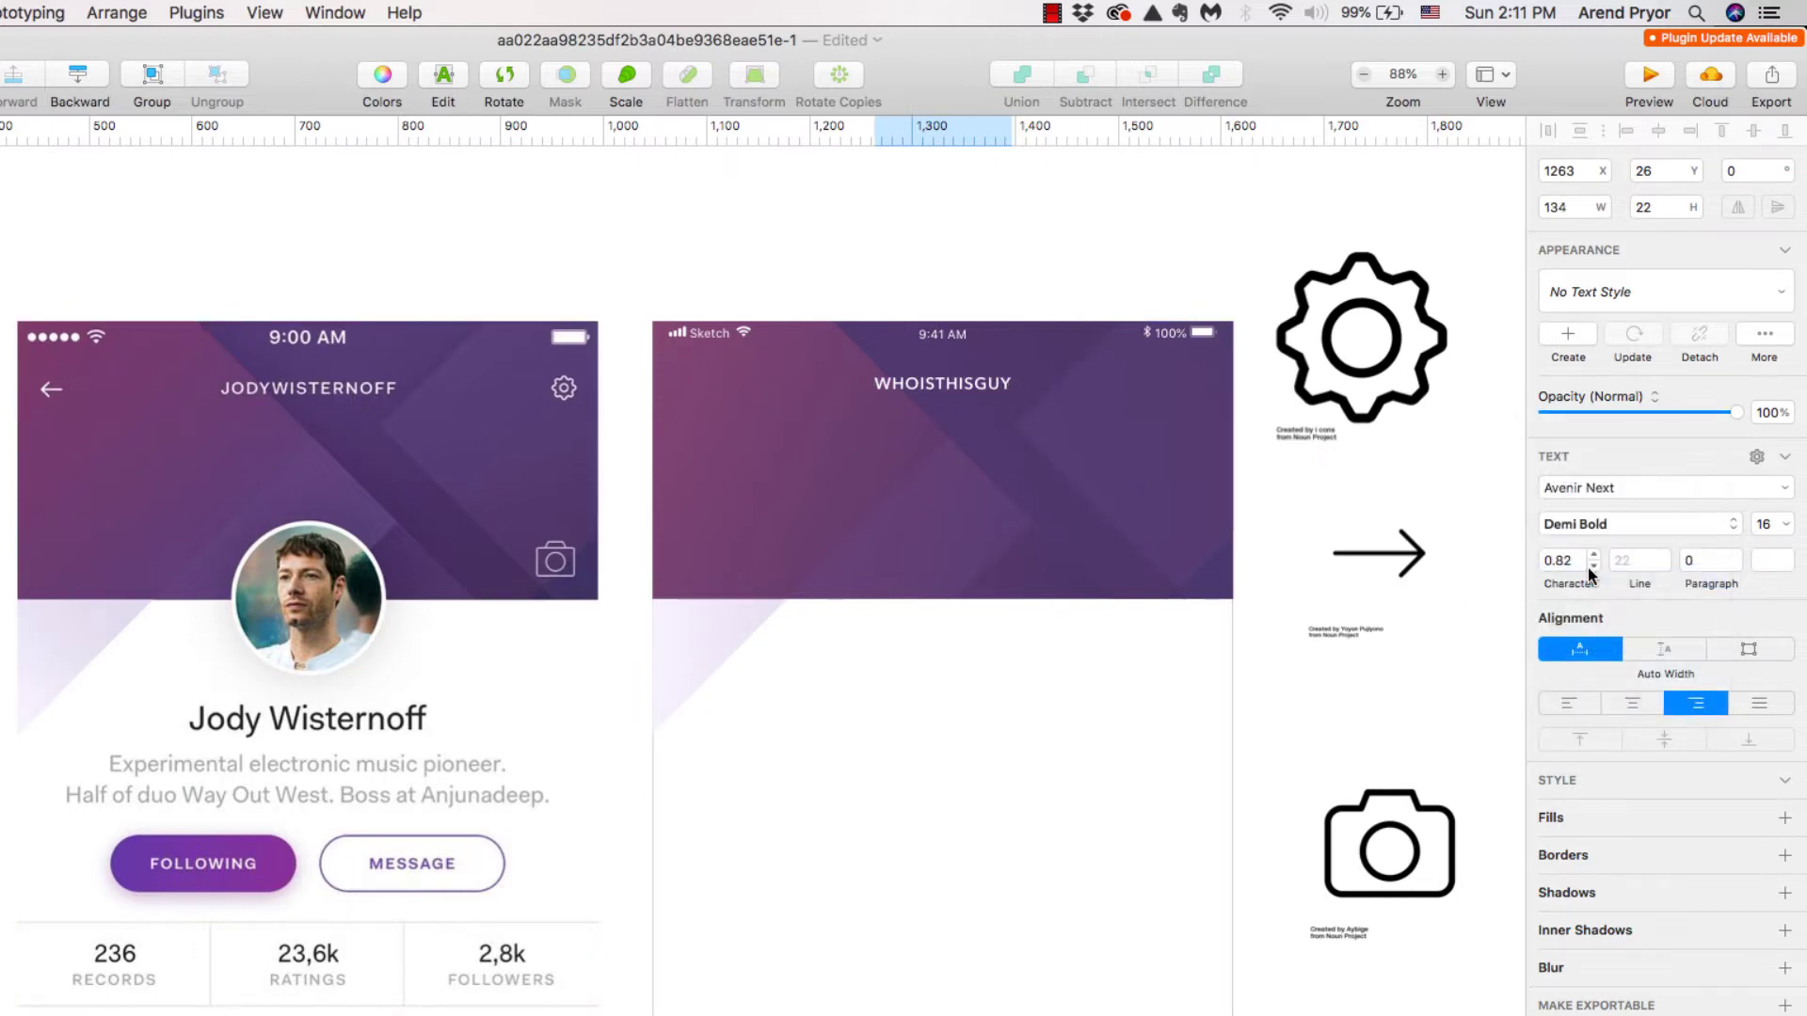
Step: Change the colour of the WHOISTHISGUY text to light grey #ECECEC
click(1775, 563)
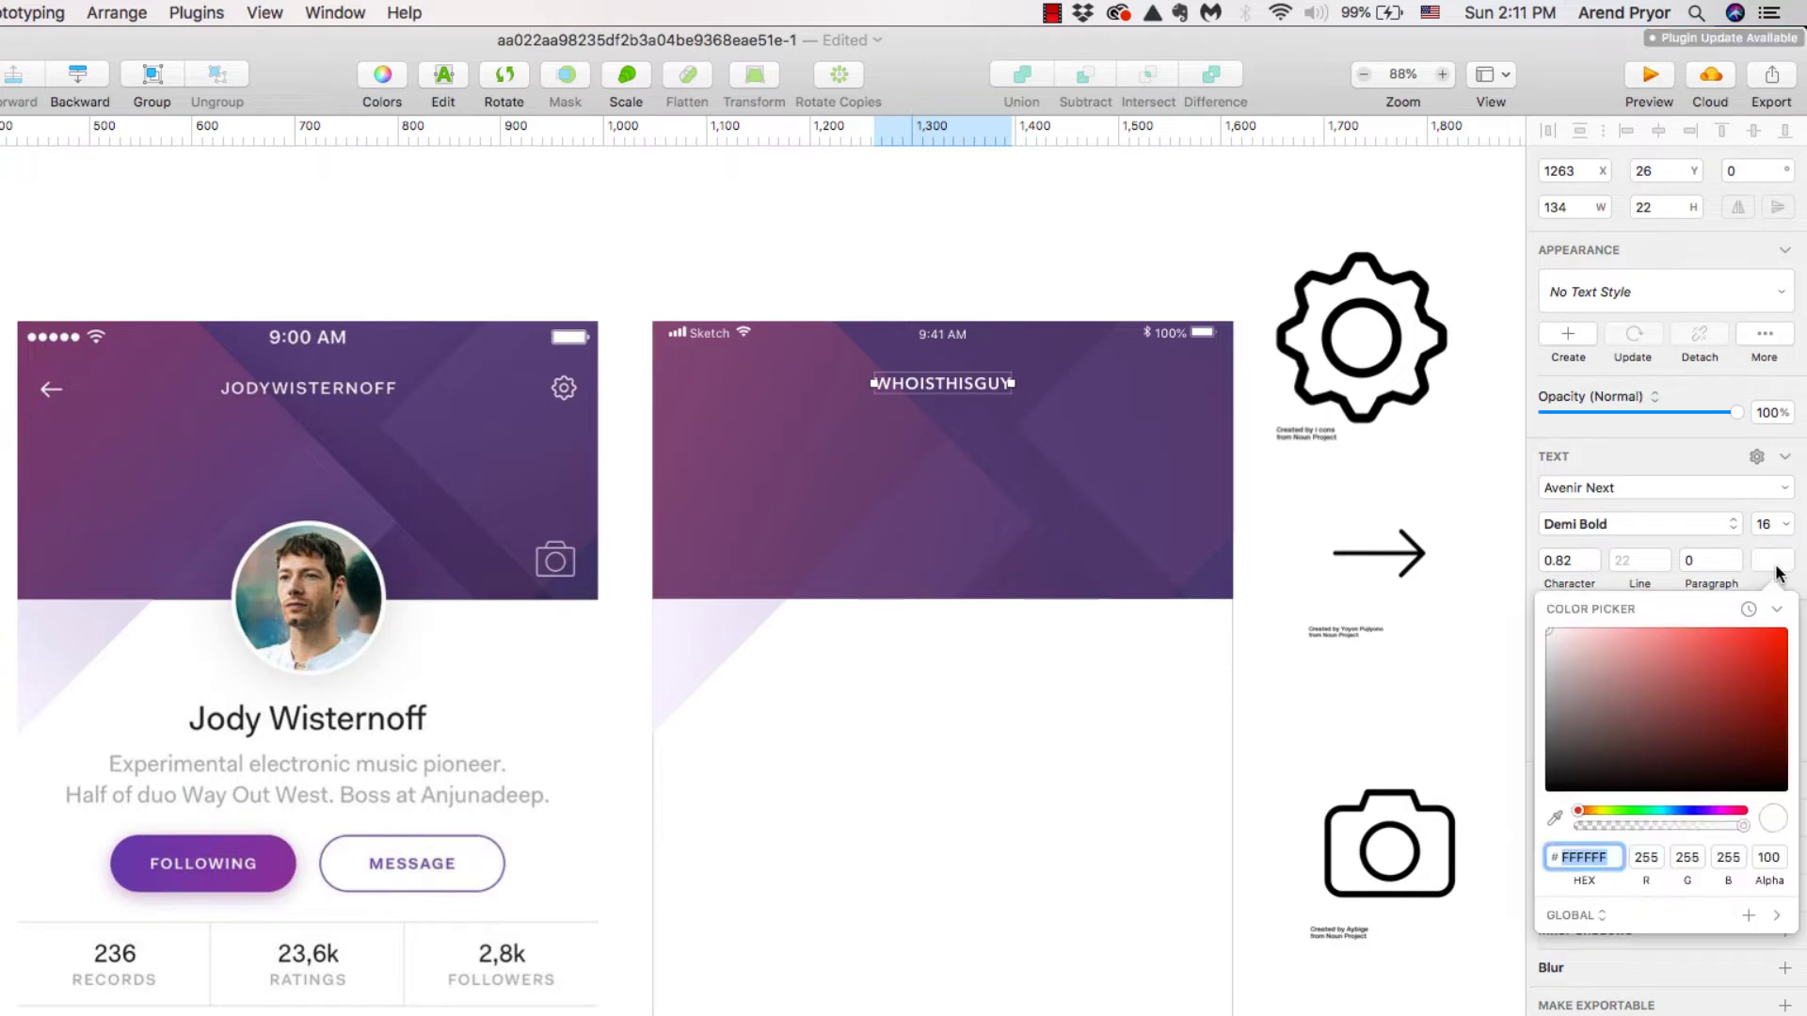
click(1548, 642)
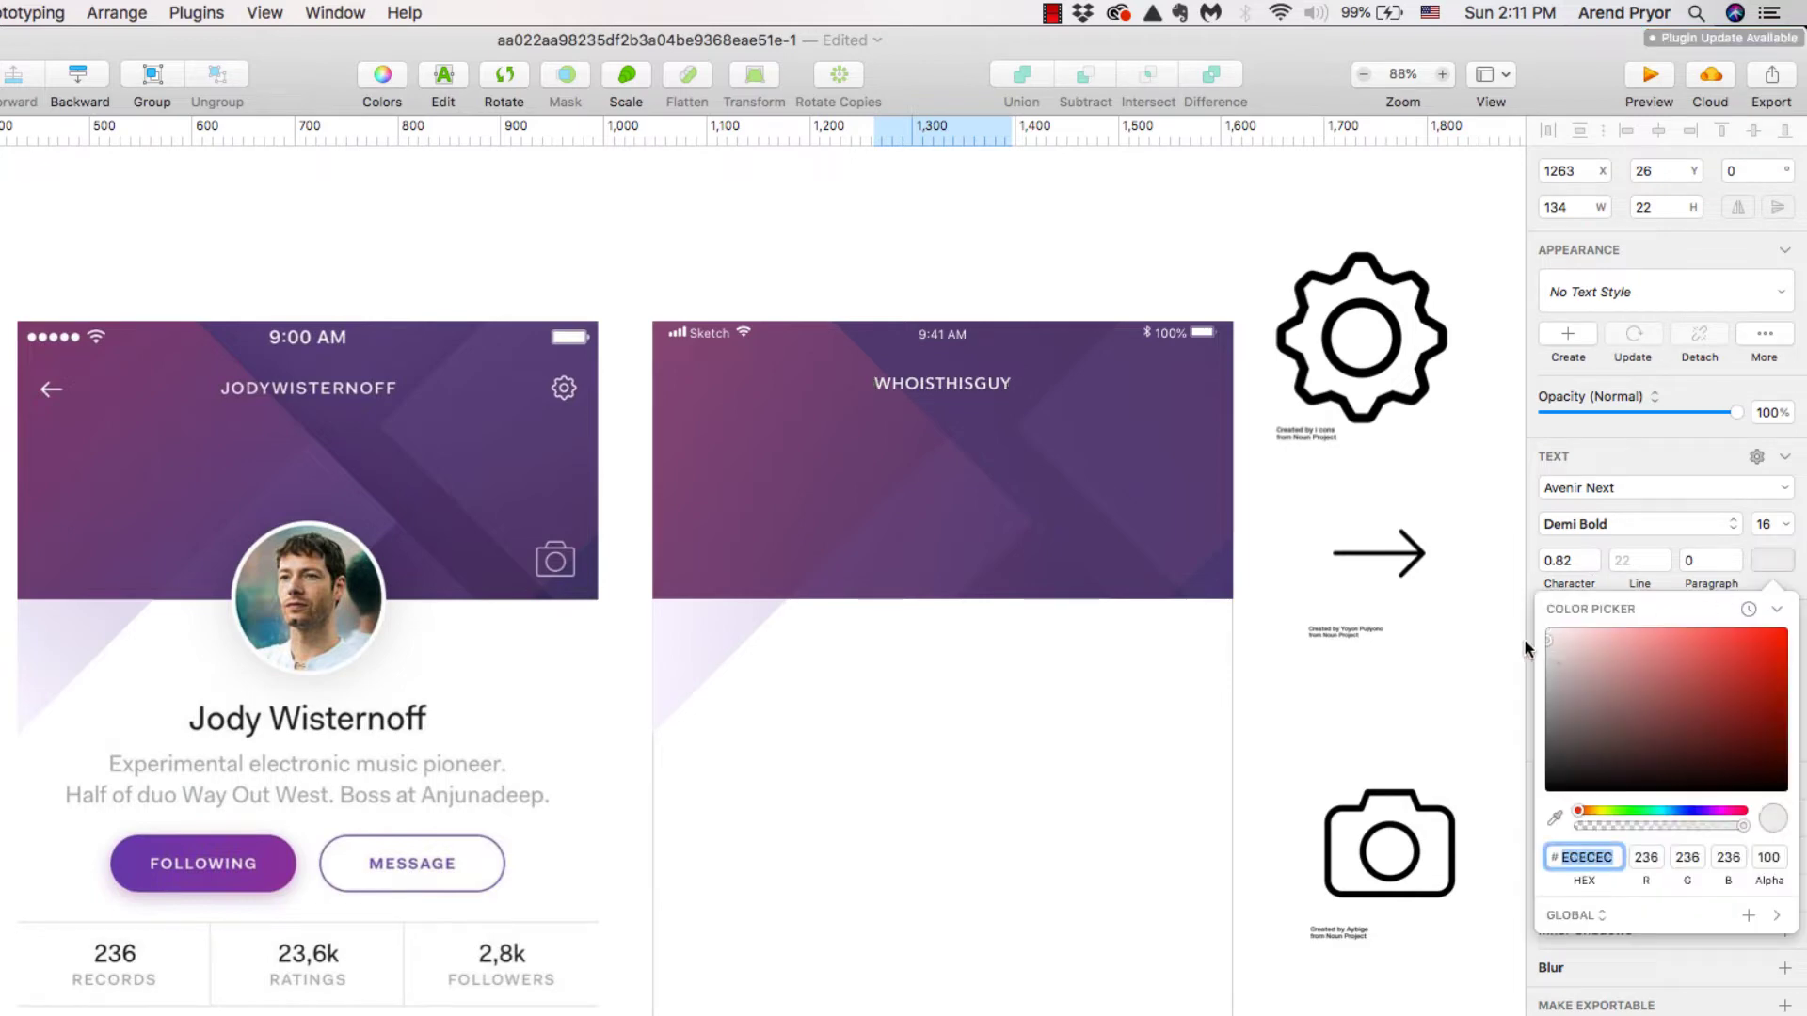
drag(1525, 641, 1521, 641)
key(Escape)
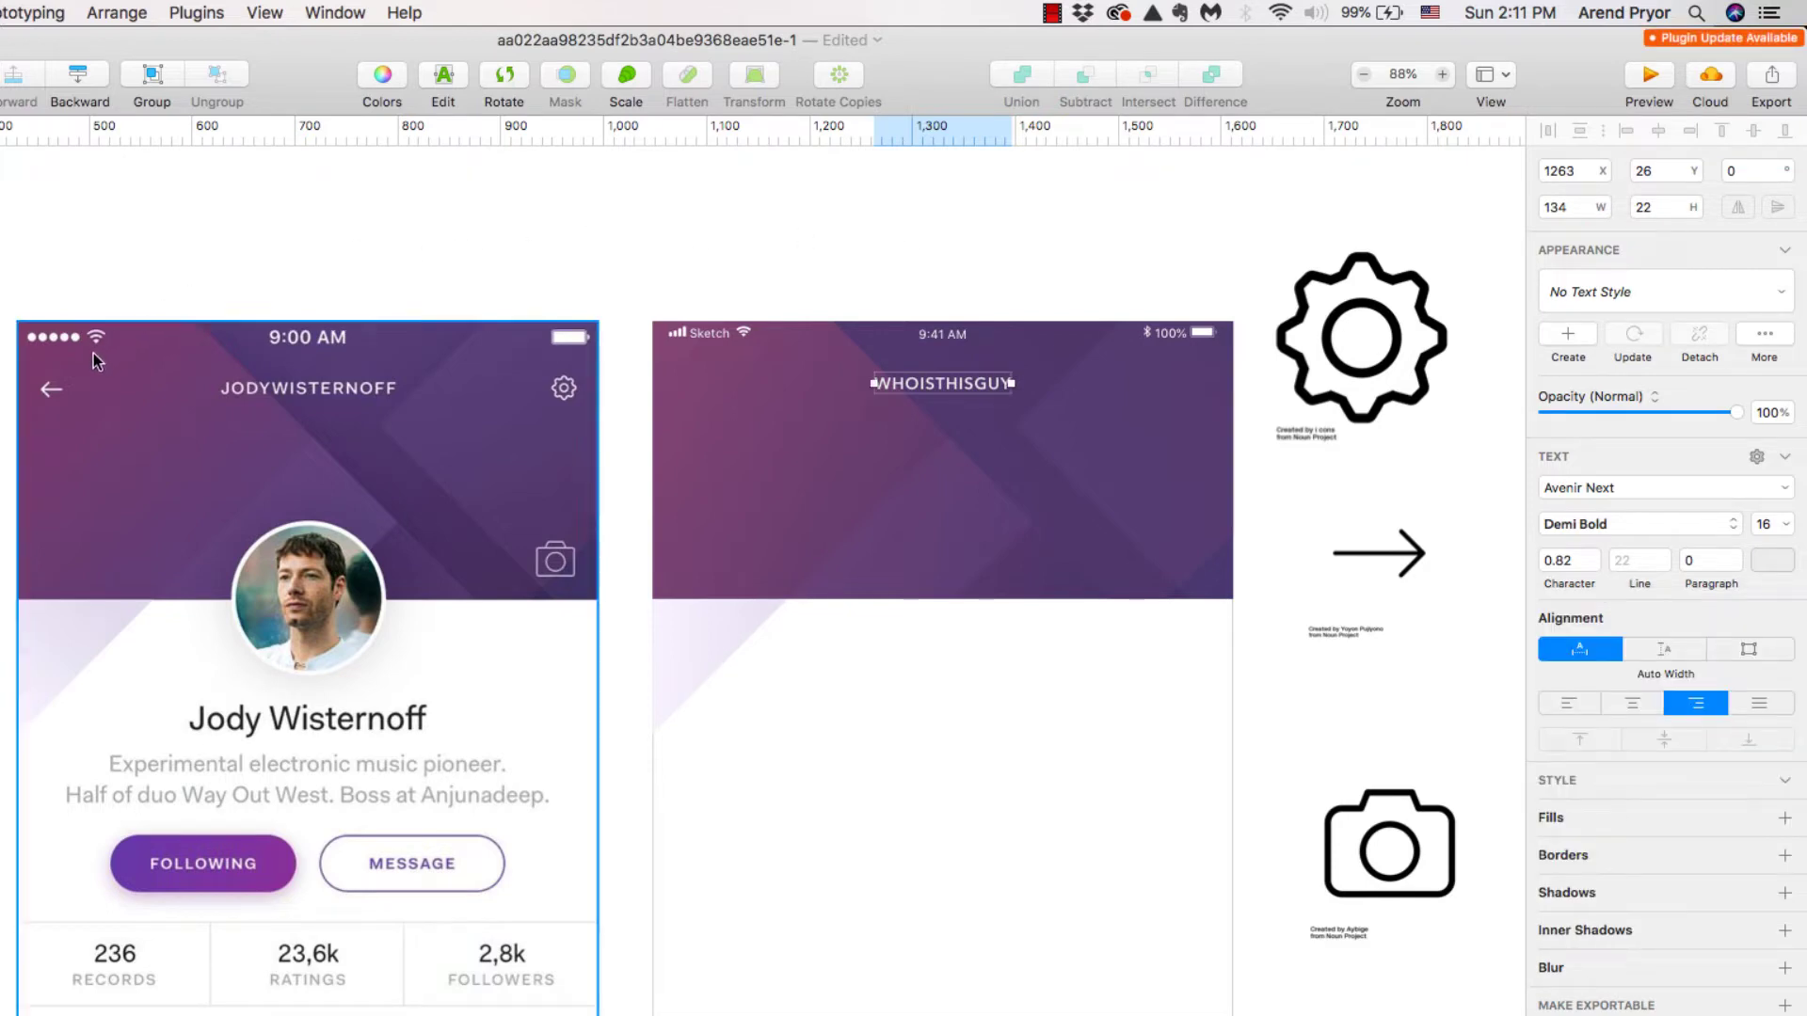
Step: Crop the right arrow image to the arrow alone, without its attribution text, and flip it horizontally
double_click(1384, 552)
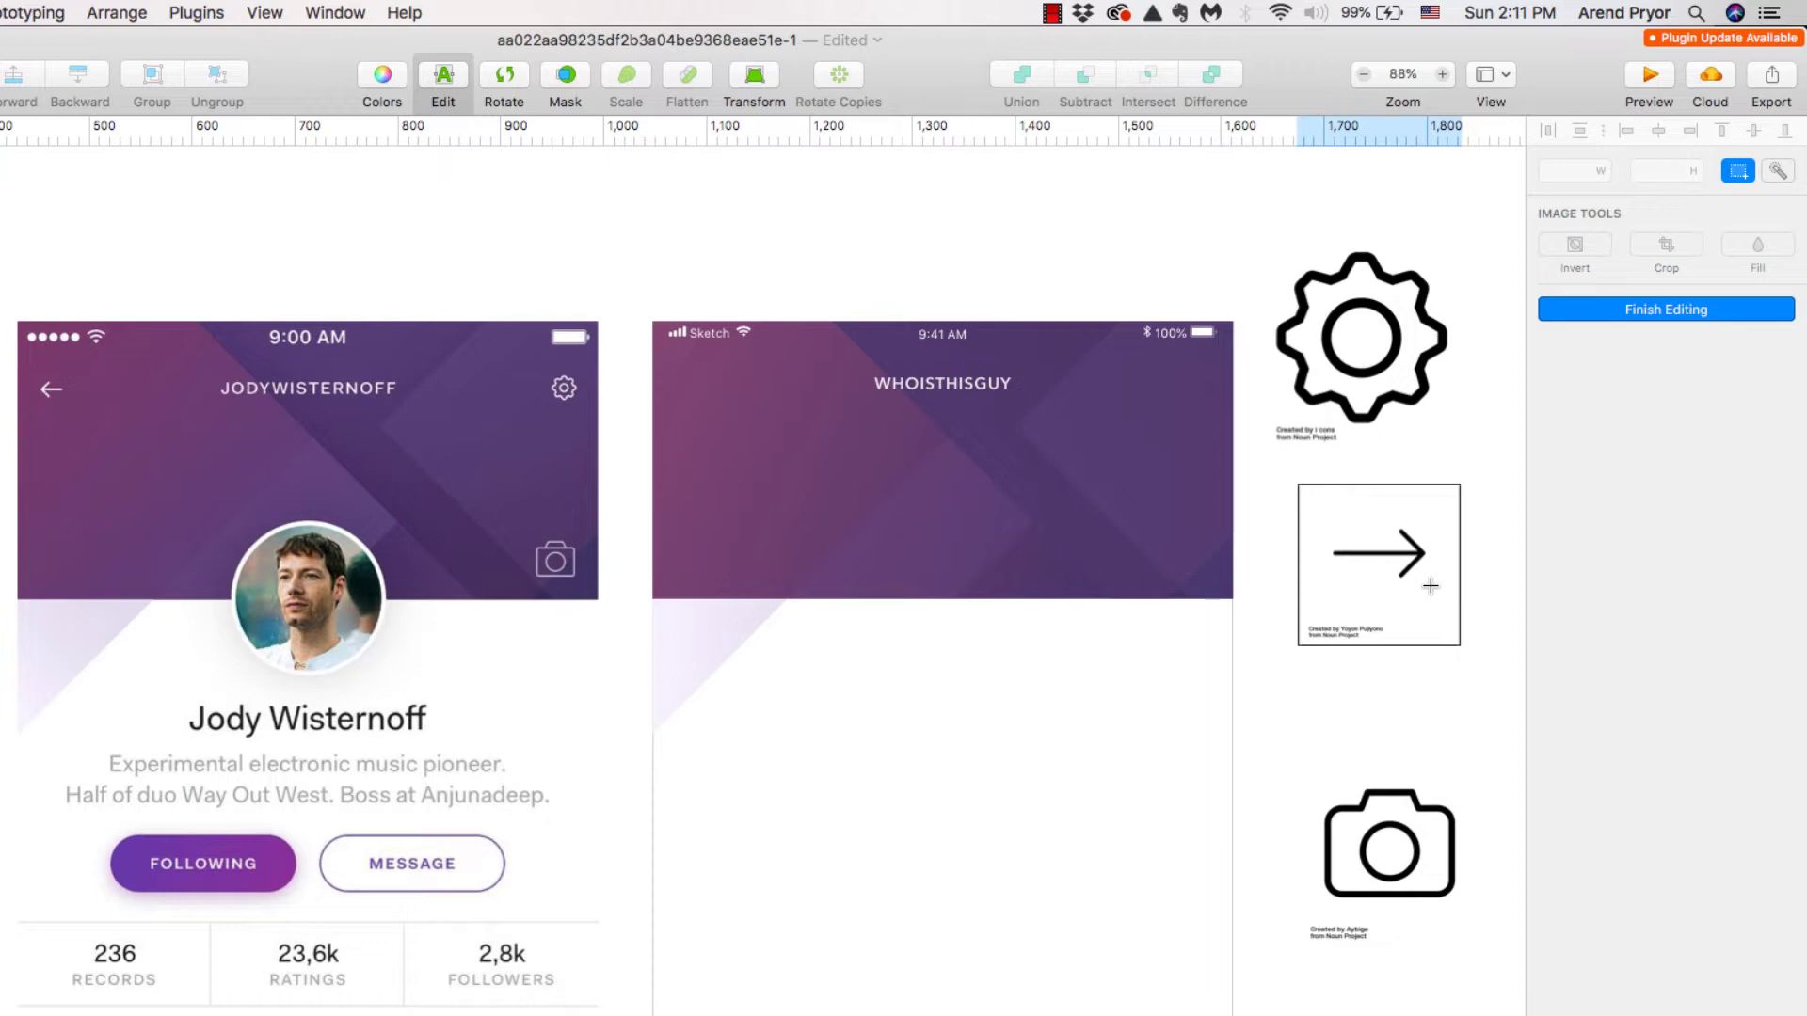
drag(1432, 588, 1327, 517)
click(1667, 247)
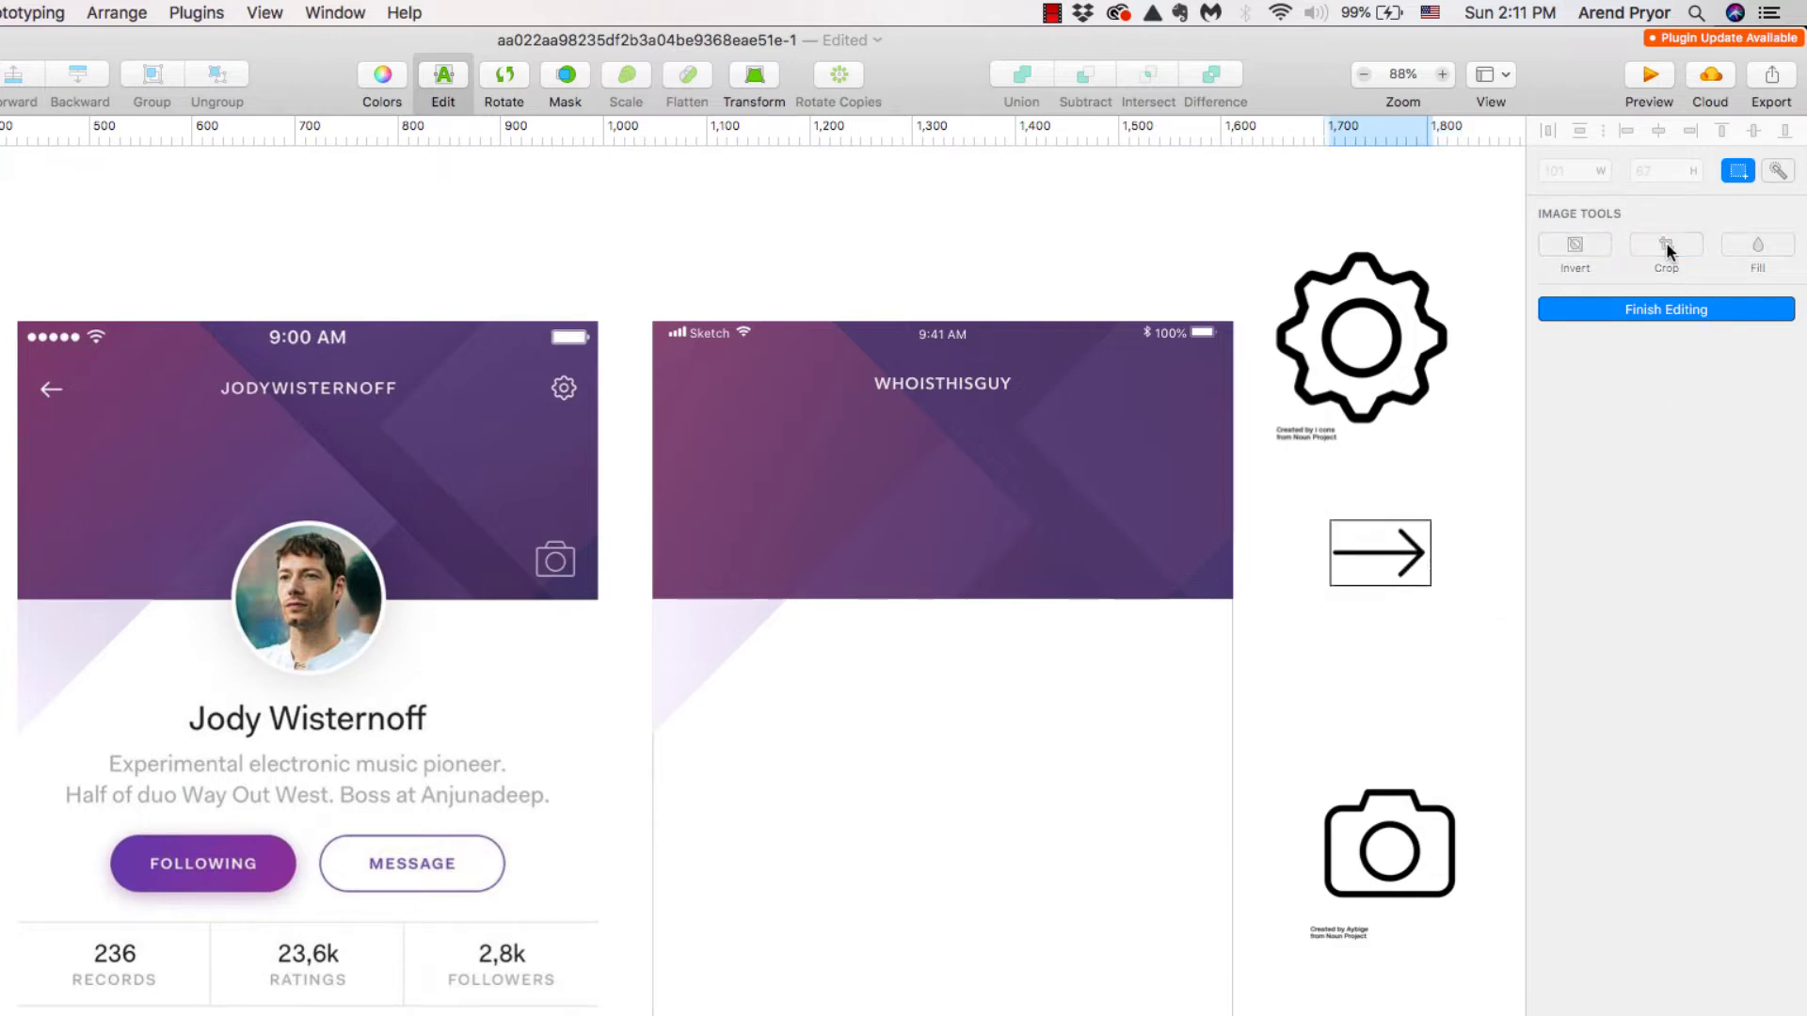
click(1478, 503)
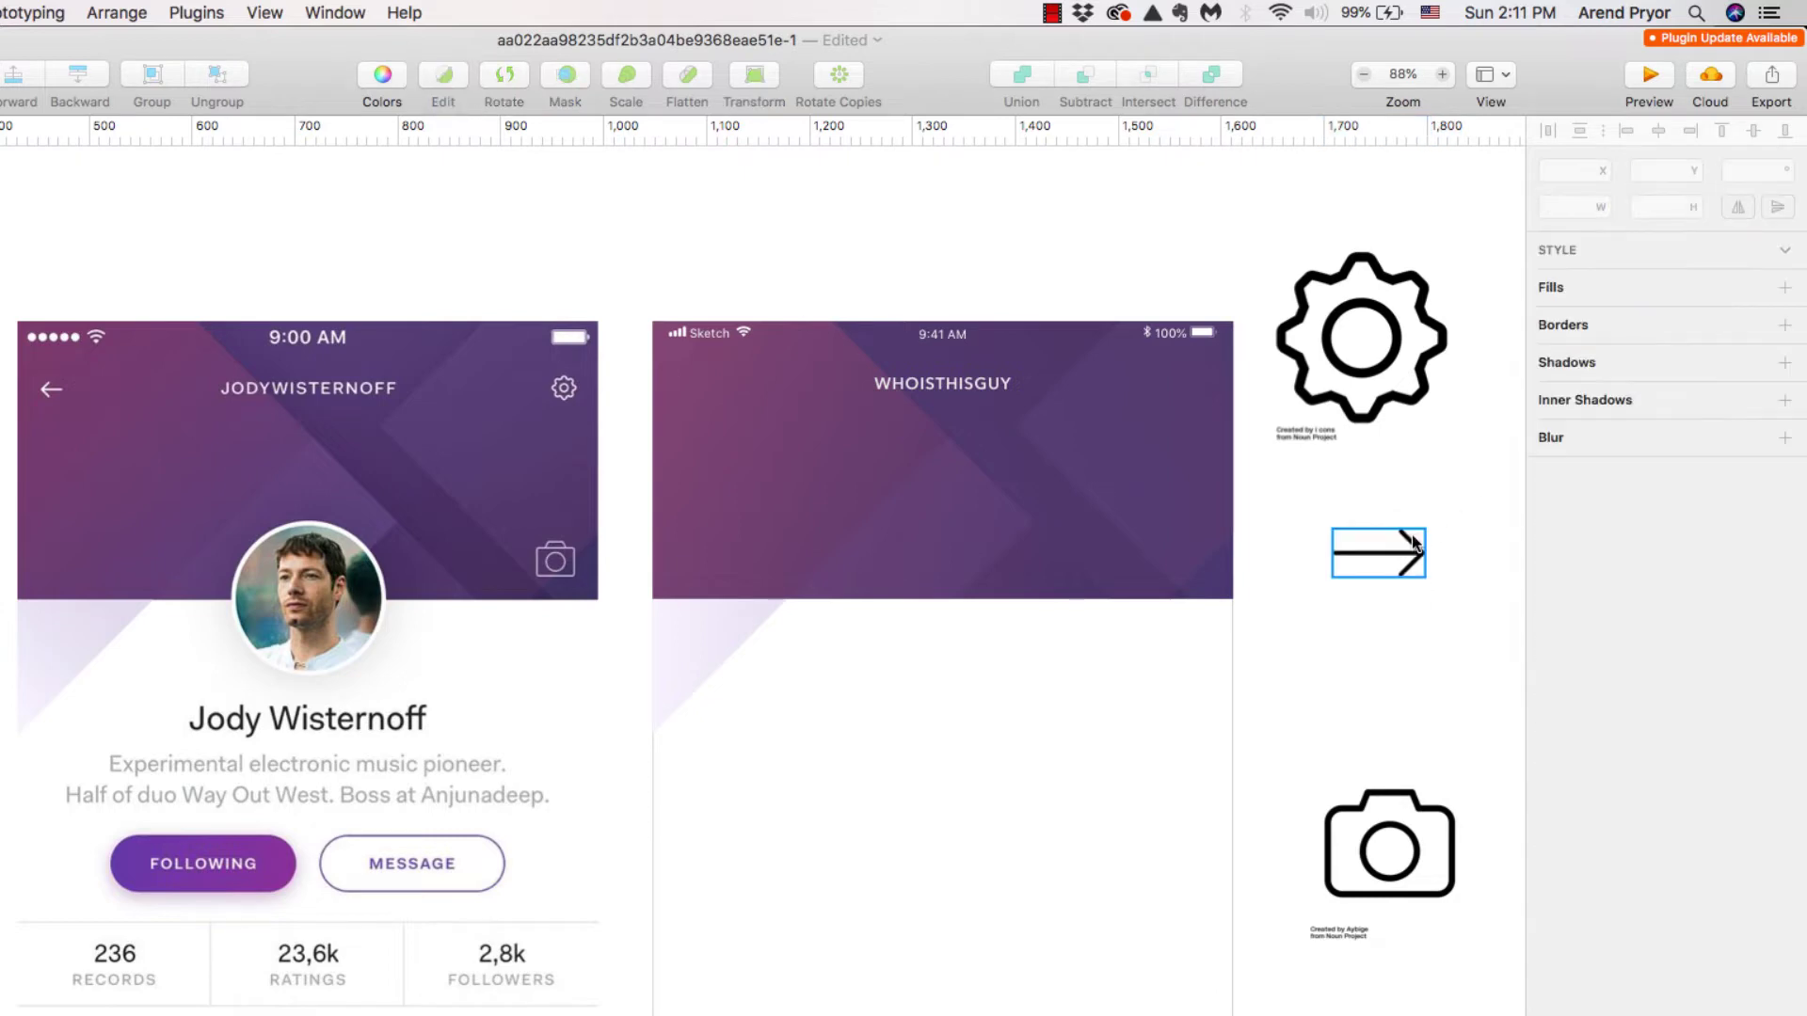
click(1379, 554)
click(1737, 207)
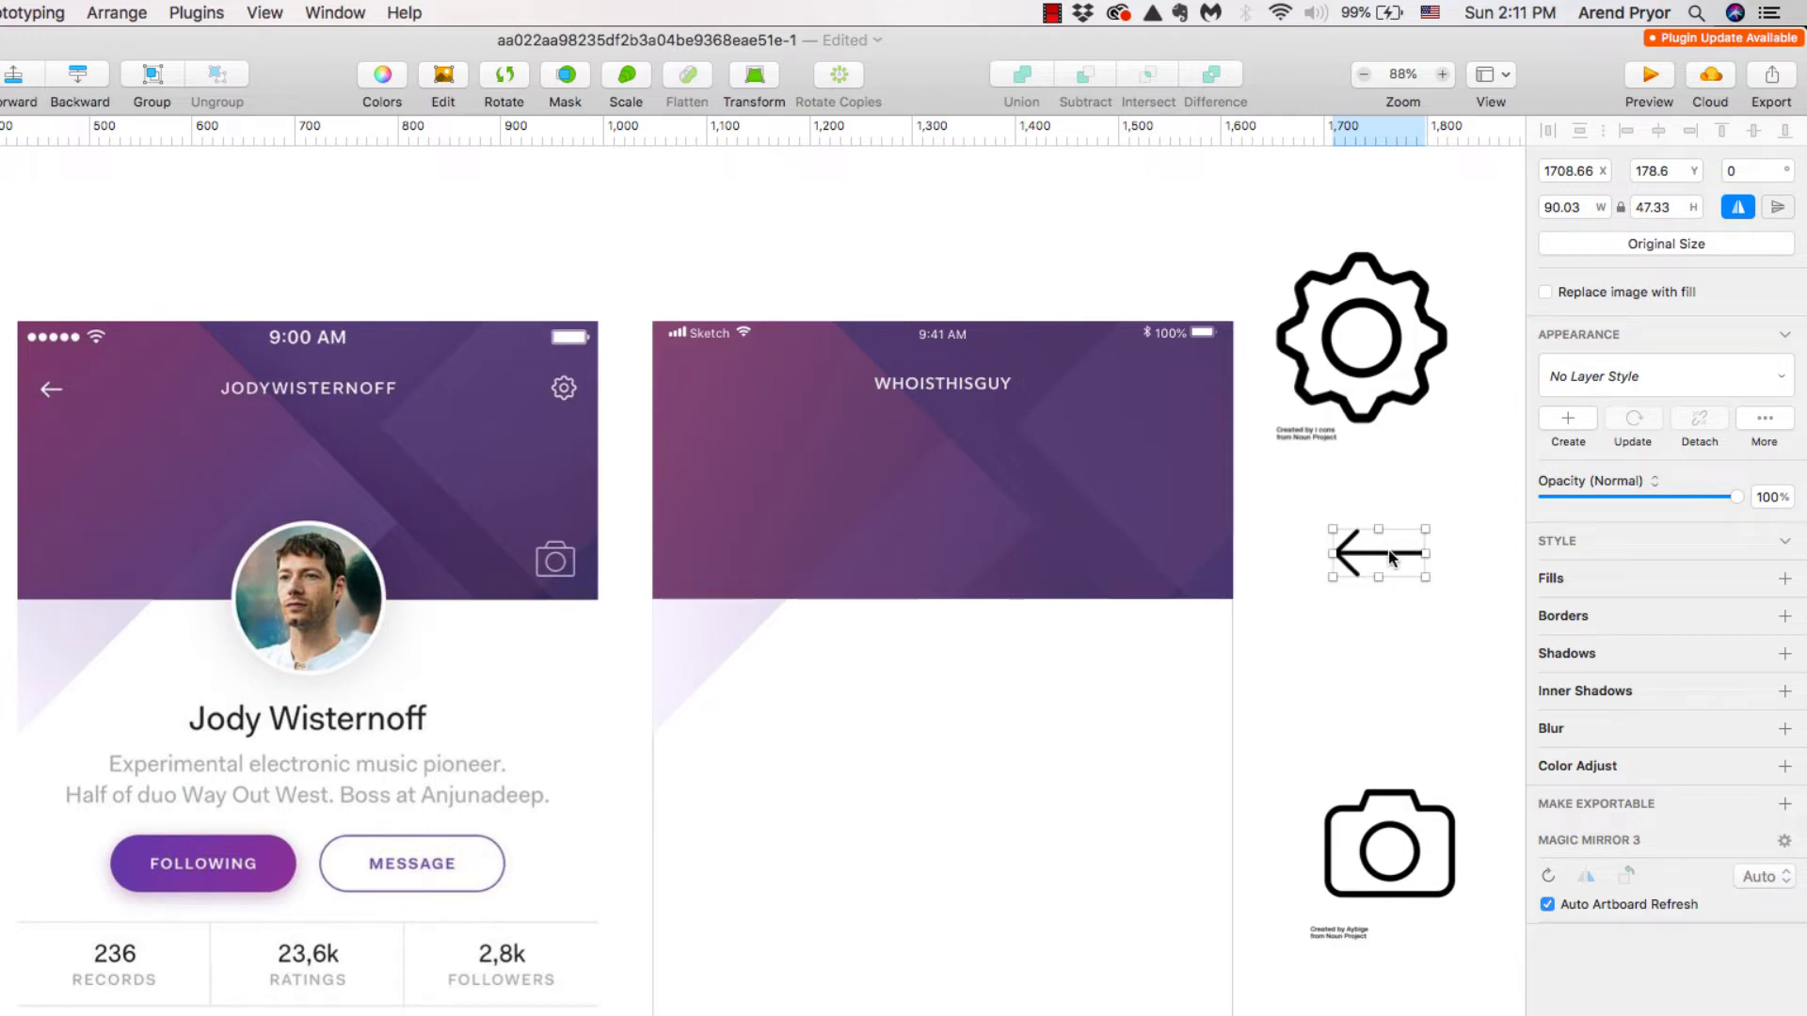
Step: Duplicate the flipped arrow, bring the copy to the front of the layer order and place it in the header under the signal indicator
drag(1391, 555, 840, 273)
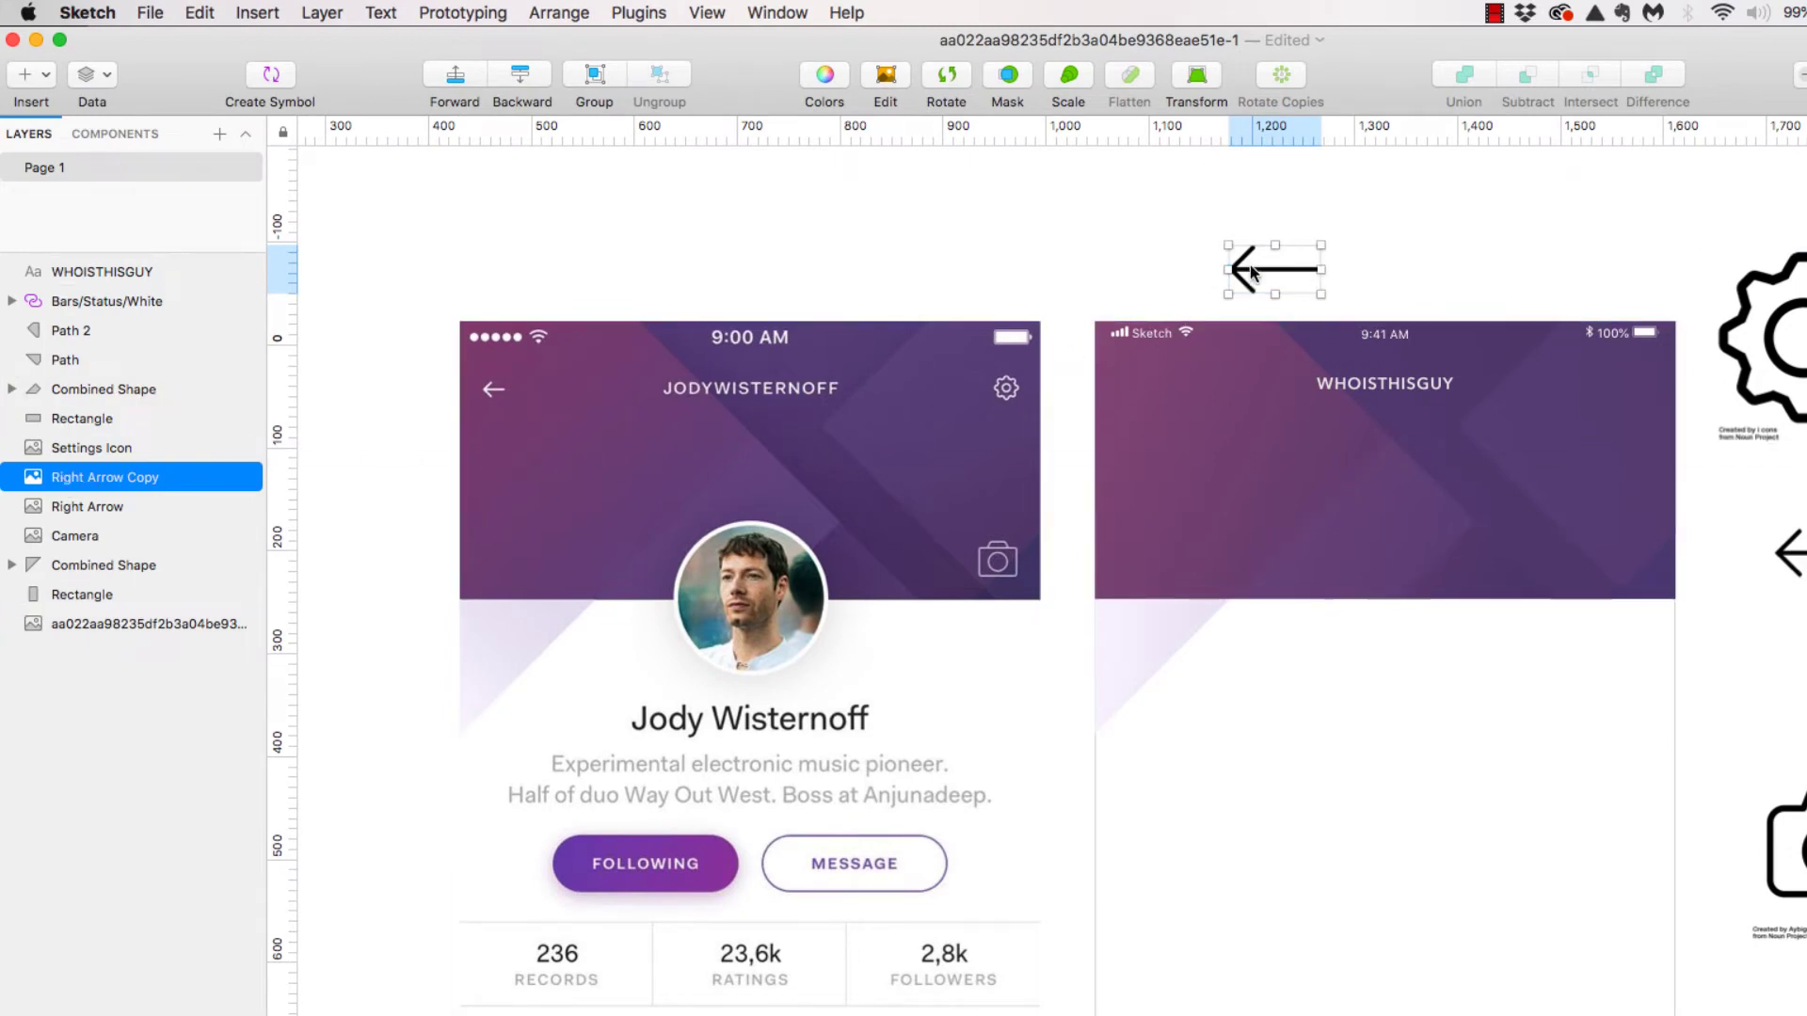
drag(141, 471, 100, 274)
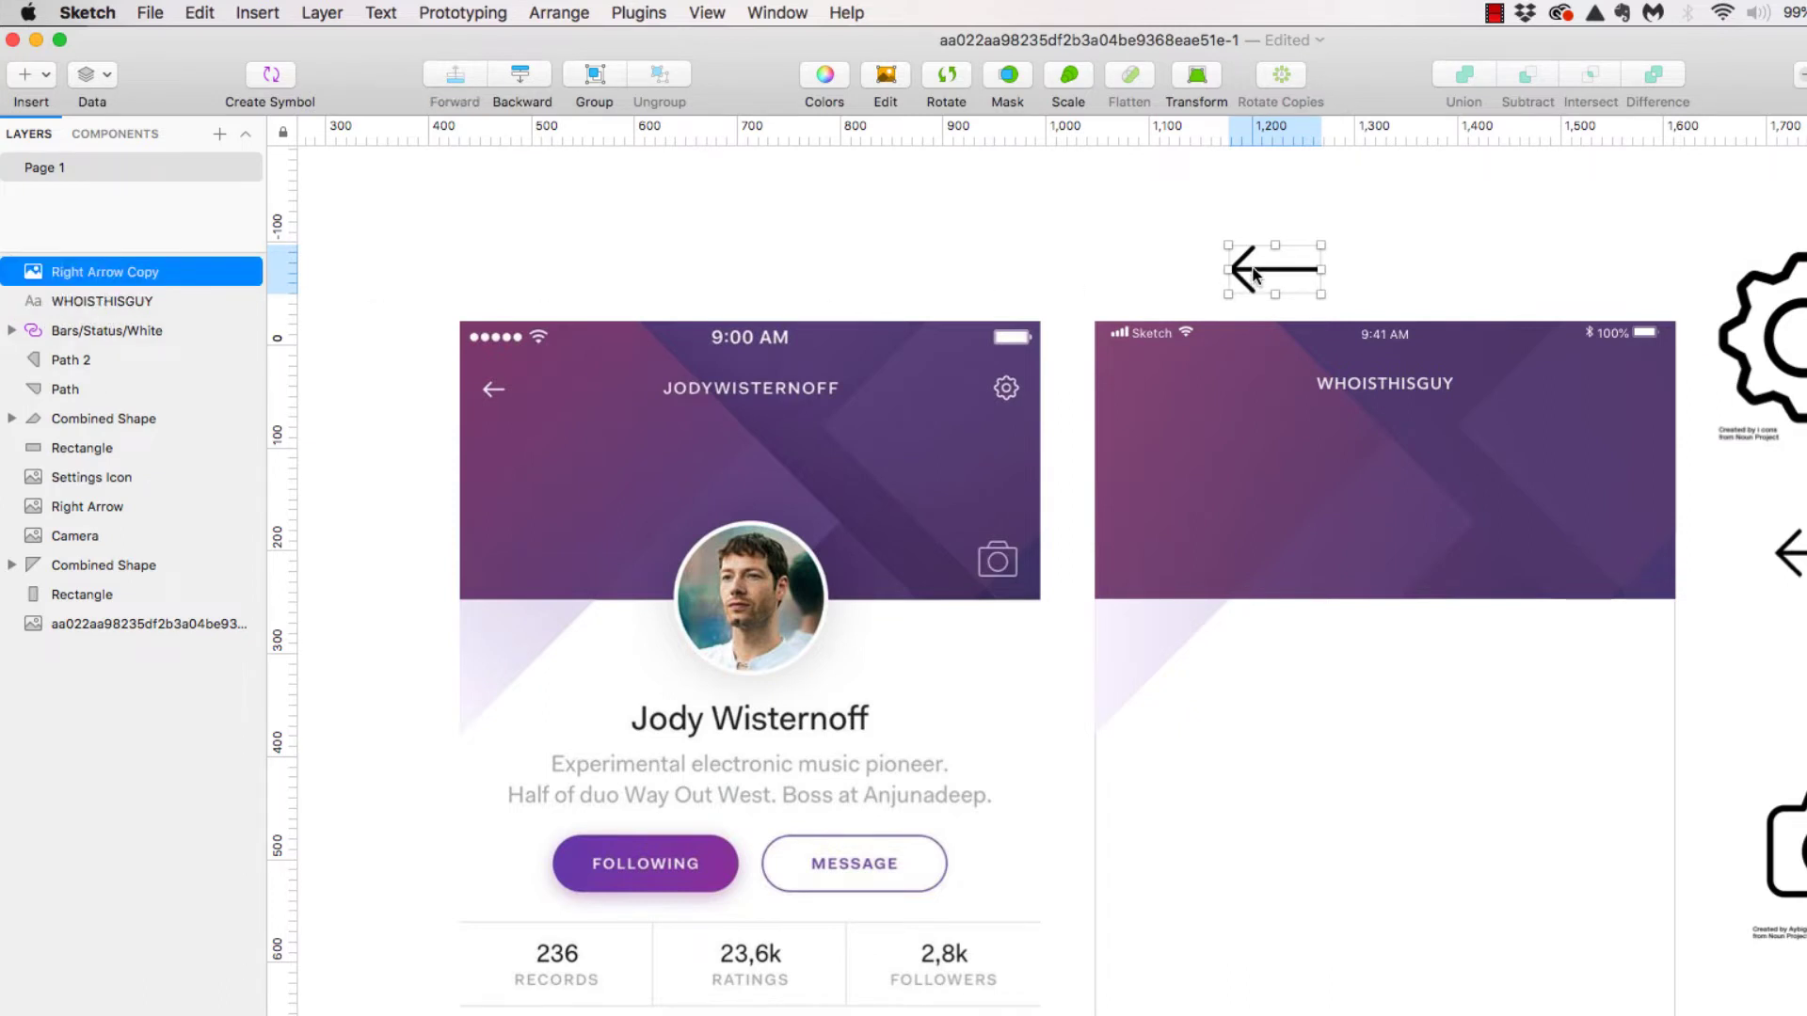
drag(1244, 282, 1146, 410)
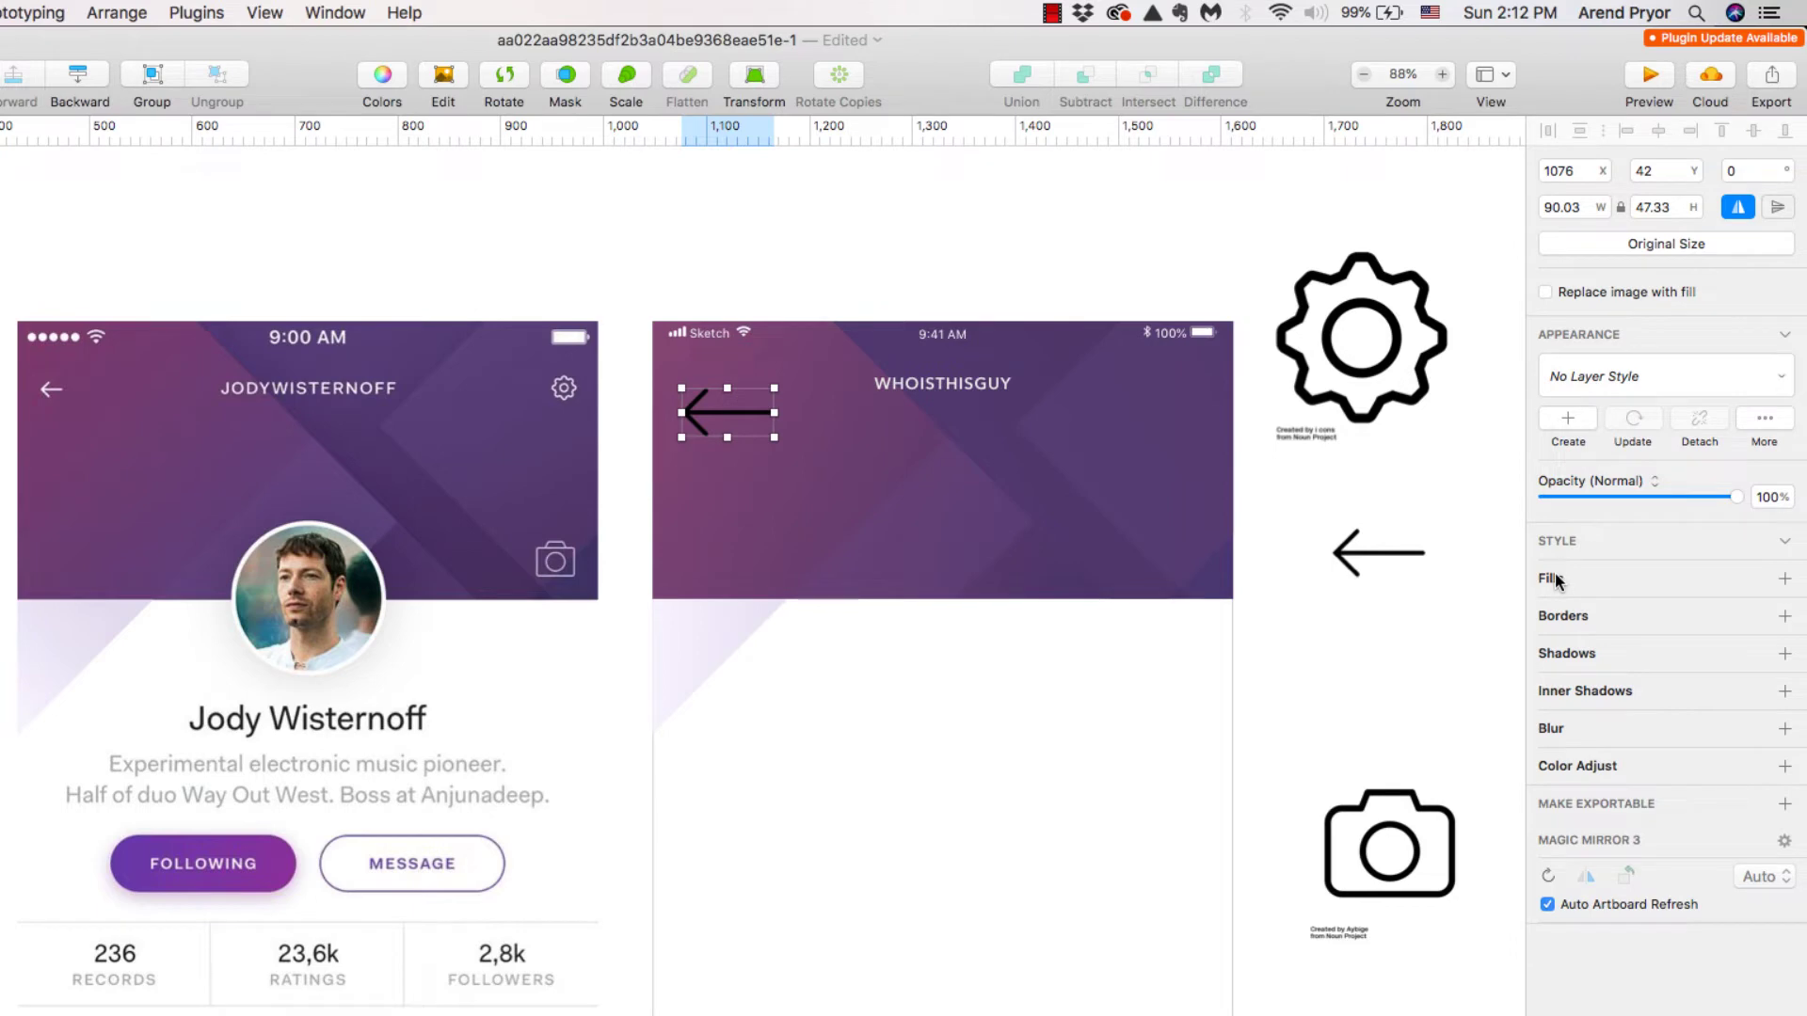
Step: Give the arrow copy a white #FFFFFF fill and scale it to 29 × 15, positioned at X 1072, Y 33
click(1784, 578)
drag(1558, 736, 1527, 708)
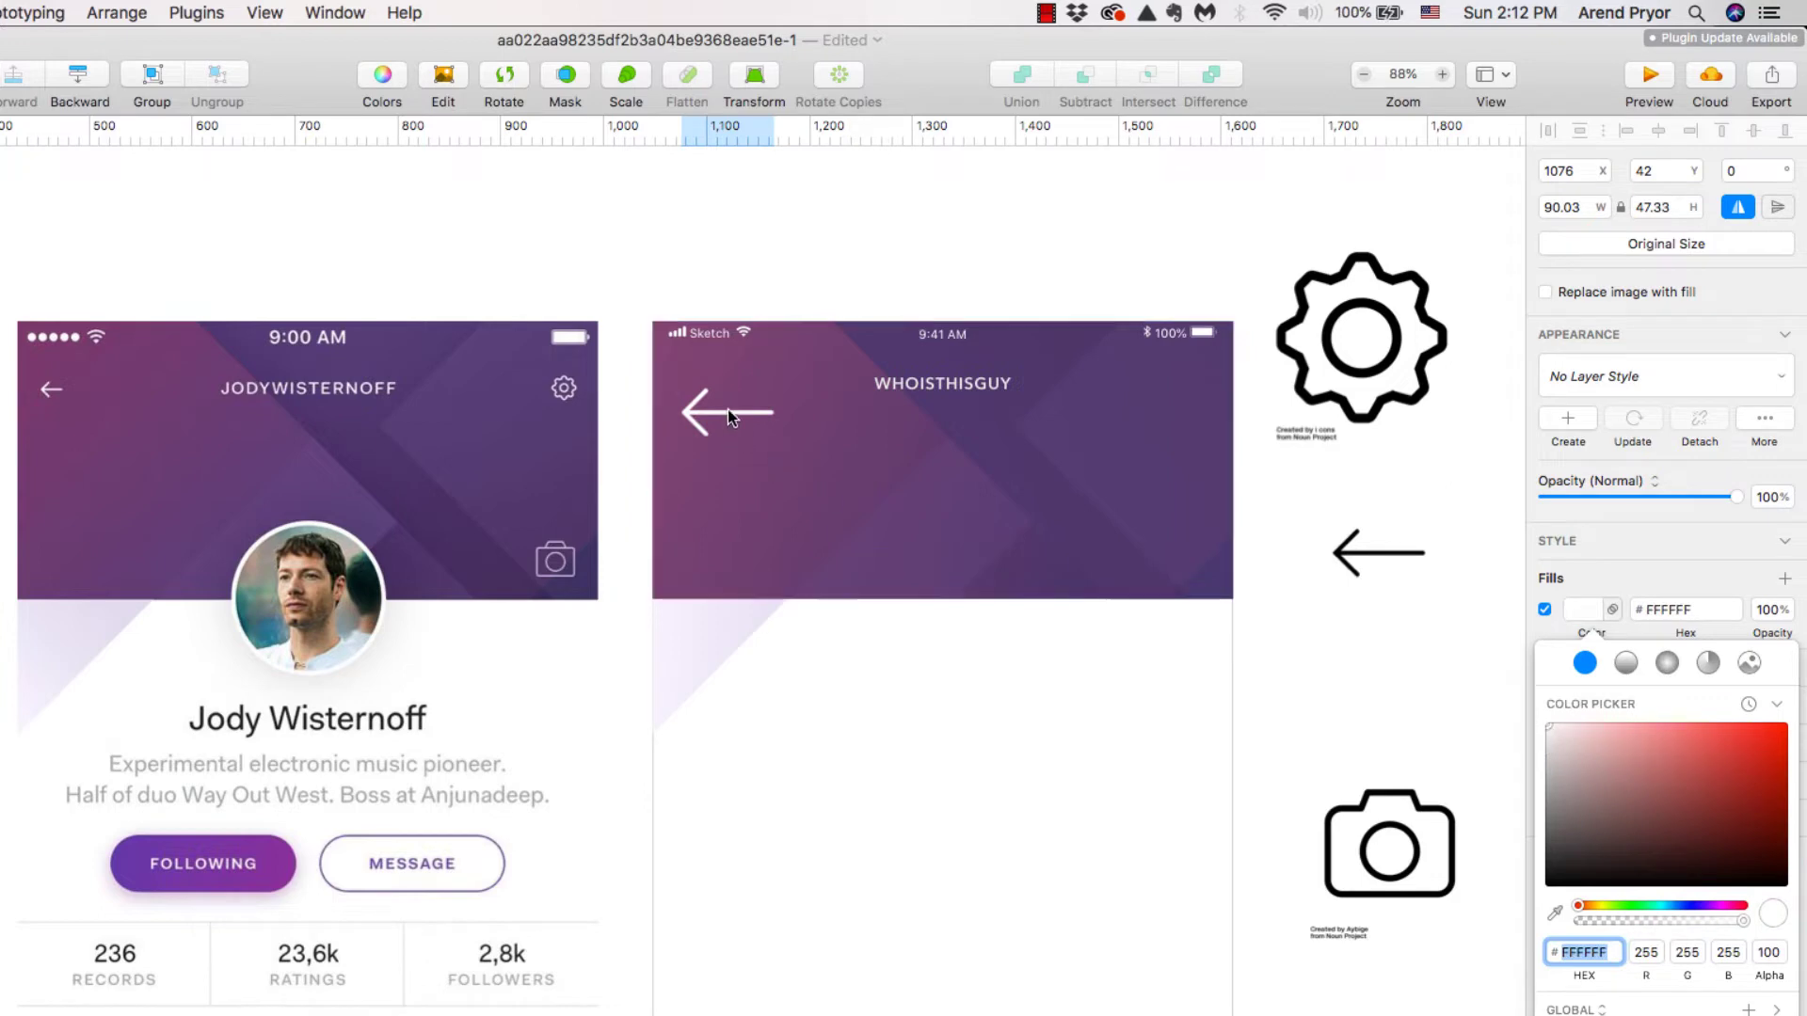
drag(773, 438, 698, 387)
key(shift+Up)
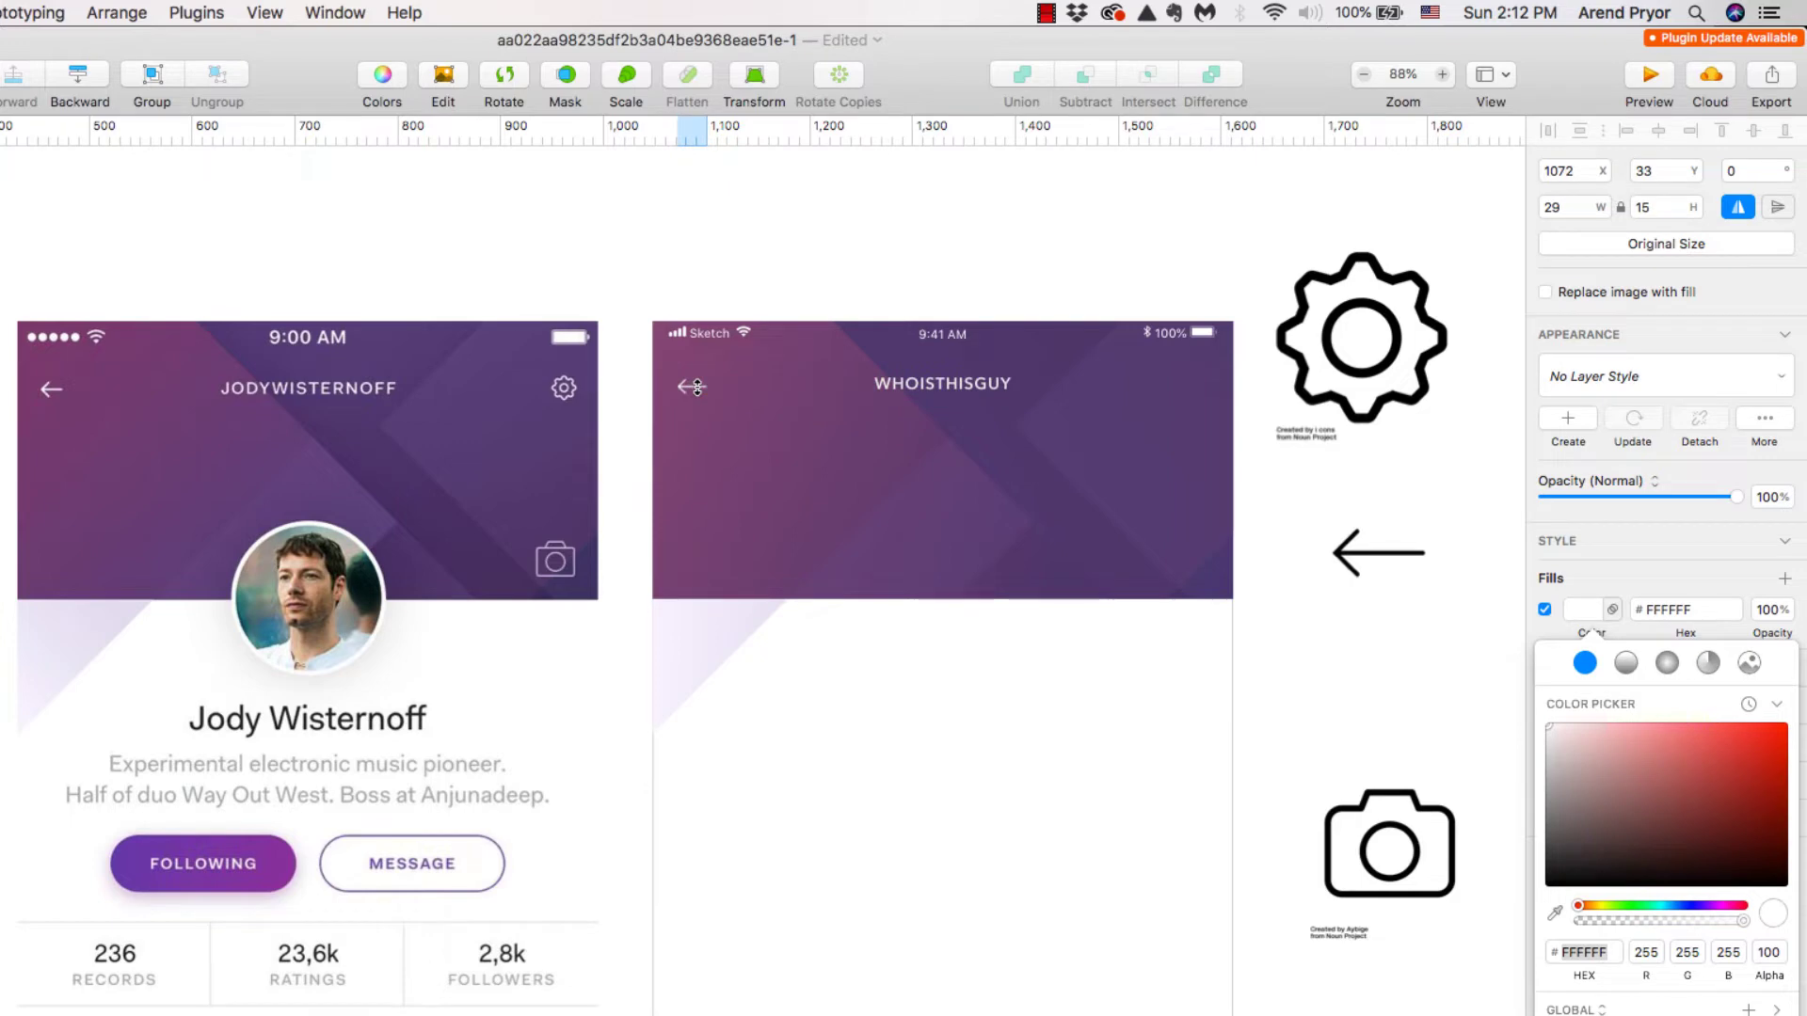
click(1132, 256)
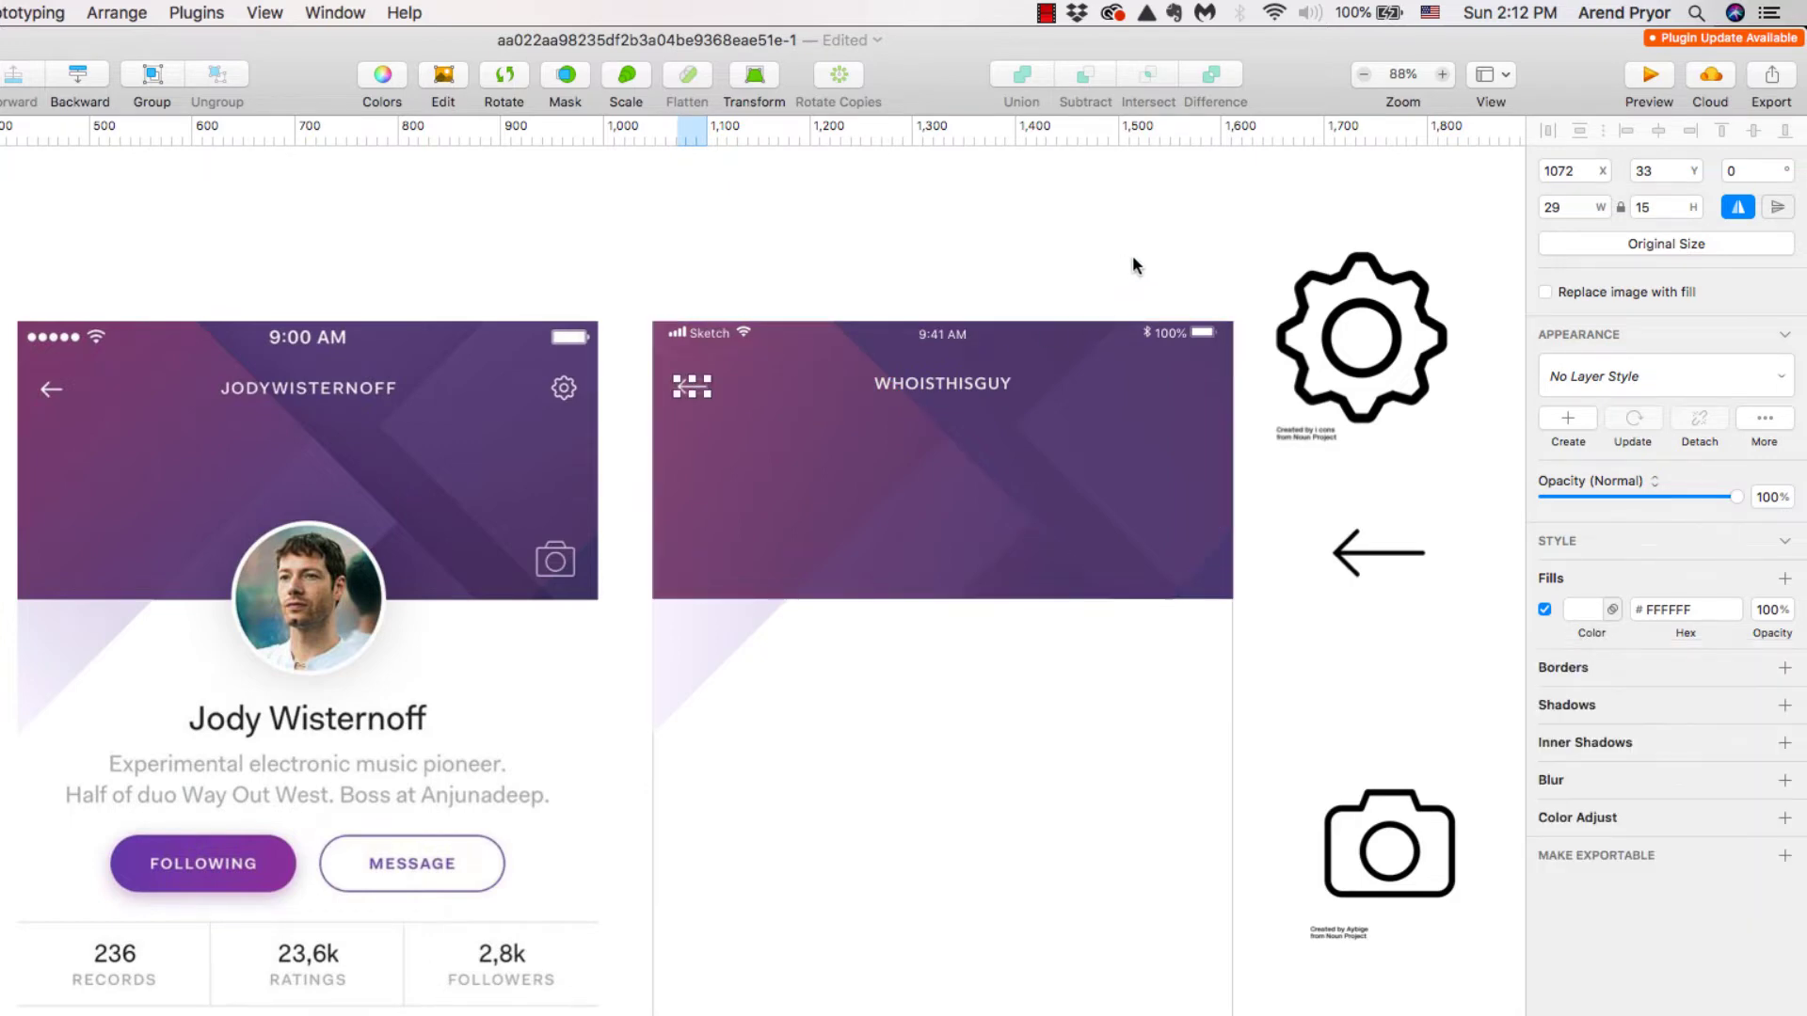
Step: Crop the settings gear image to the gear alone, without its attribution text
double_click(1334, 329)
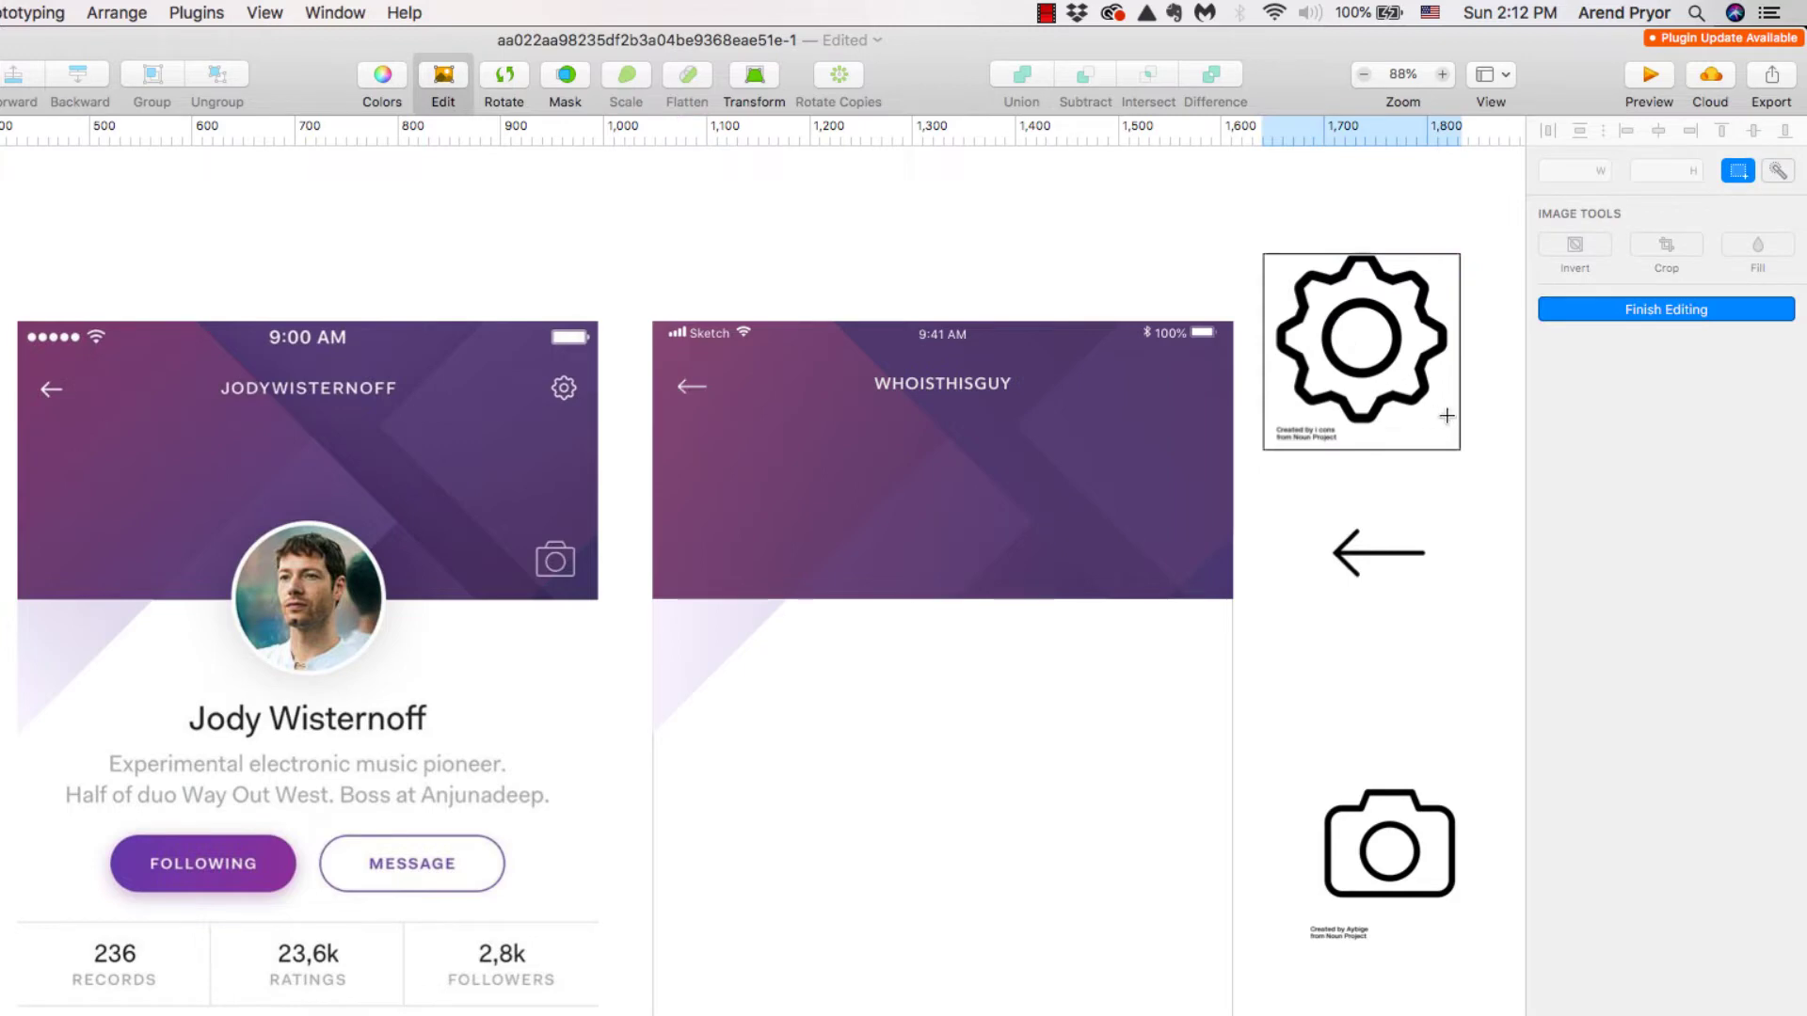
drag(1449, 421, 1316, 322)
drag(1271, 256, 1267, 253)
click(1677, 246)
click(1665, 308)
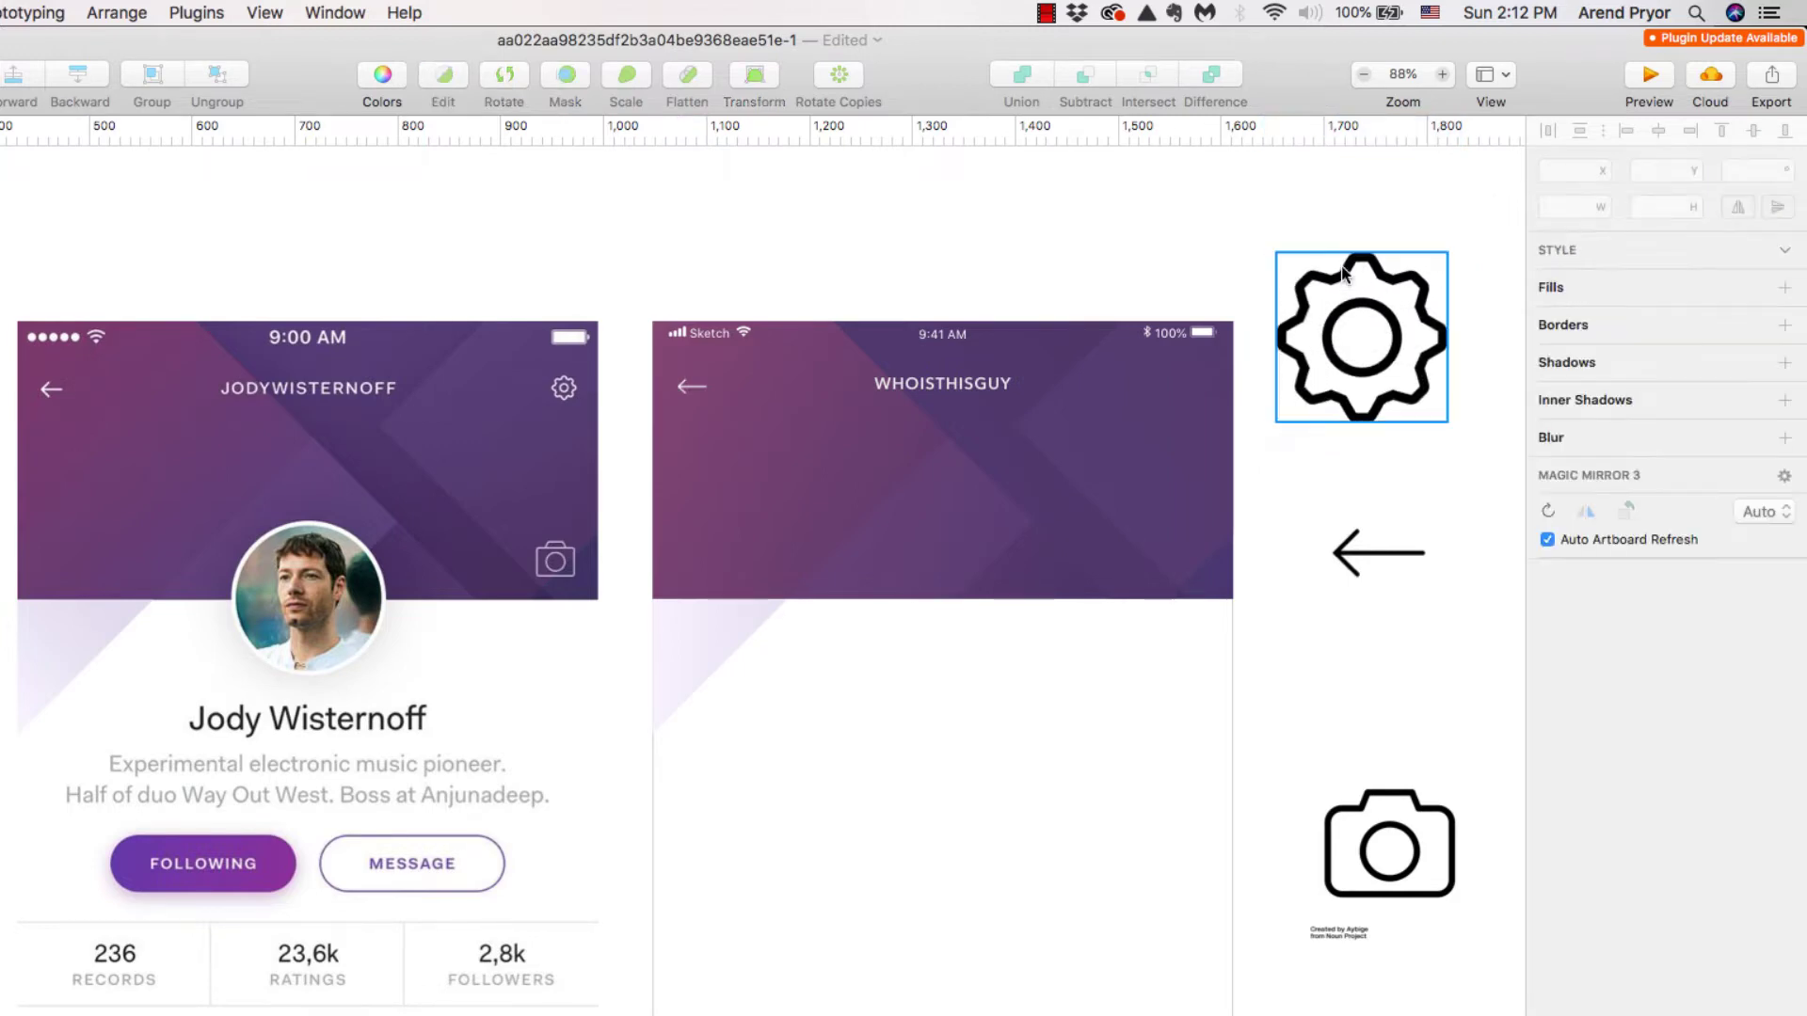
Step: Duplicate the cropped settings gear, bring the copy to the front of the layer order and place it in the recreated header
drag(1352, 283, 1046, 184)
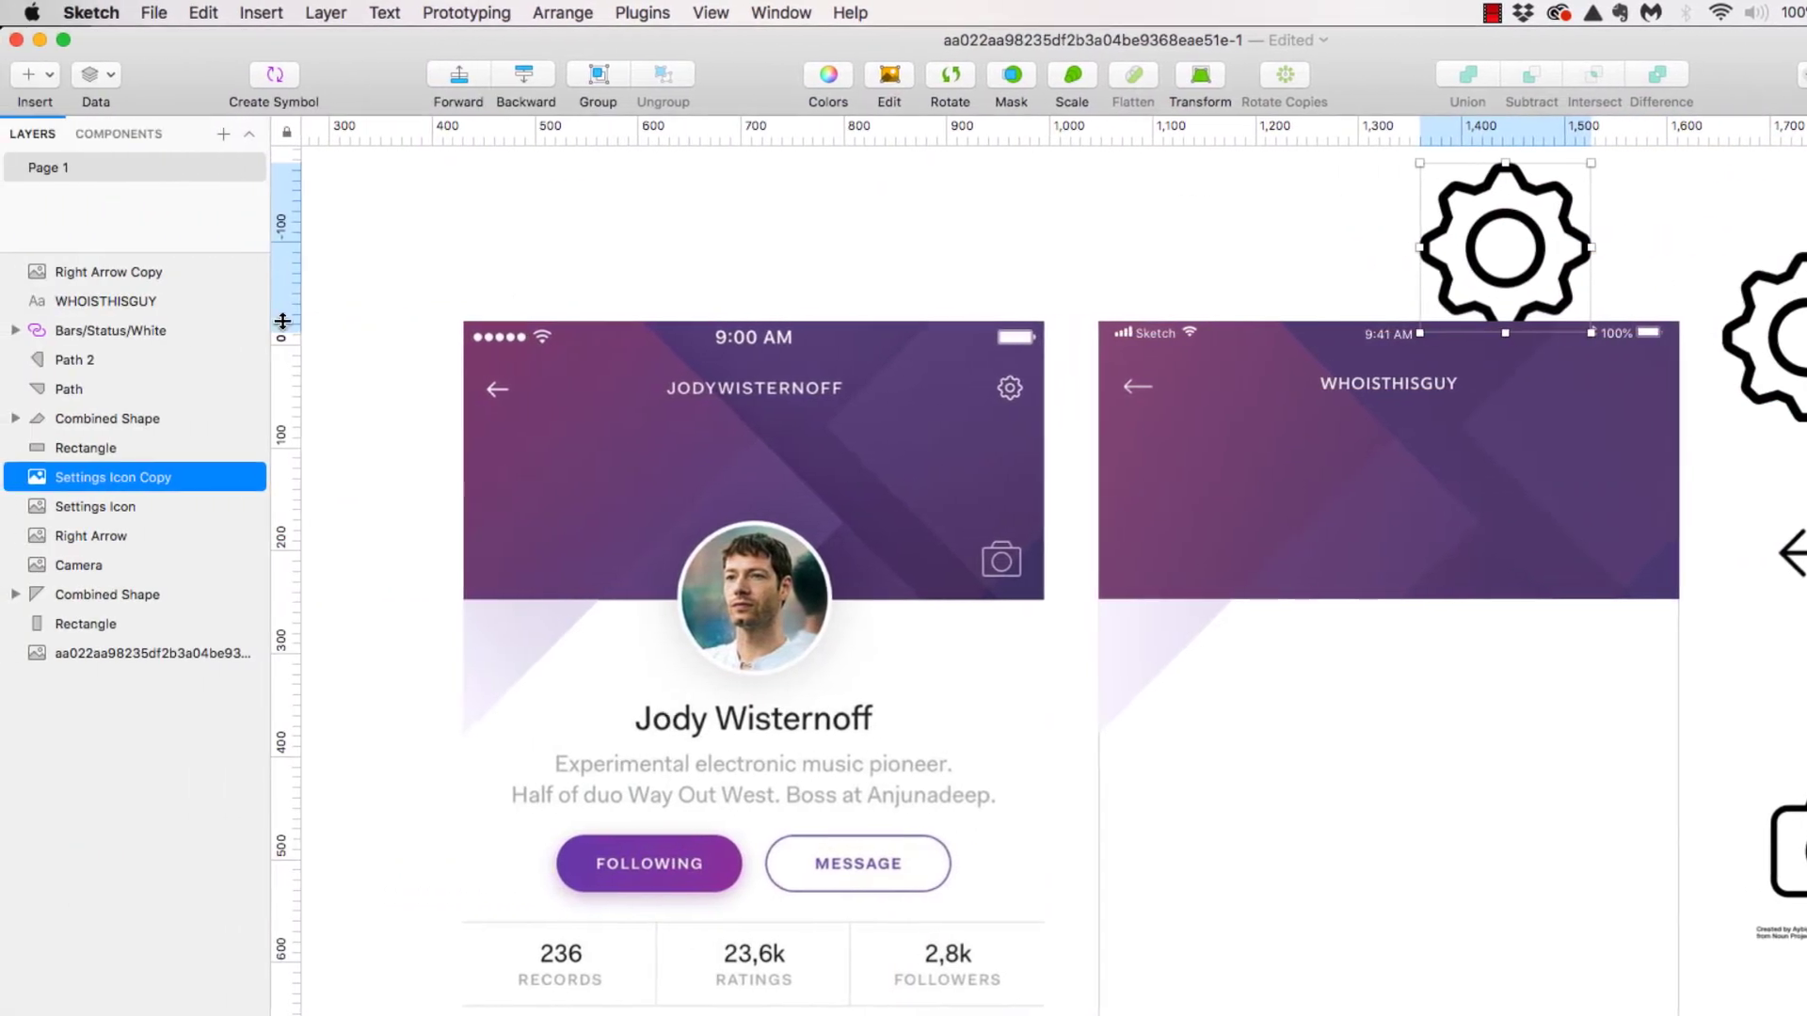
drag(112, 474, 102, 271)
drag(1540, 246, 1603, 423)
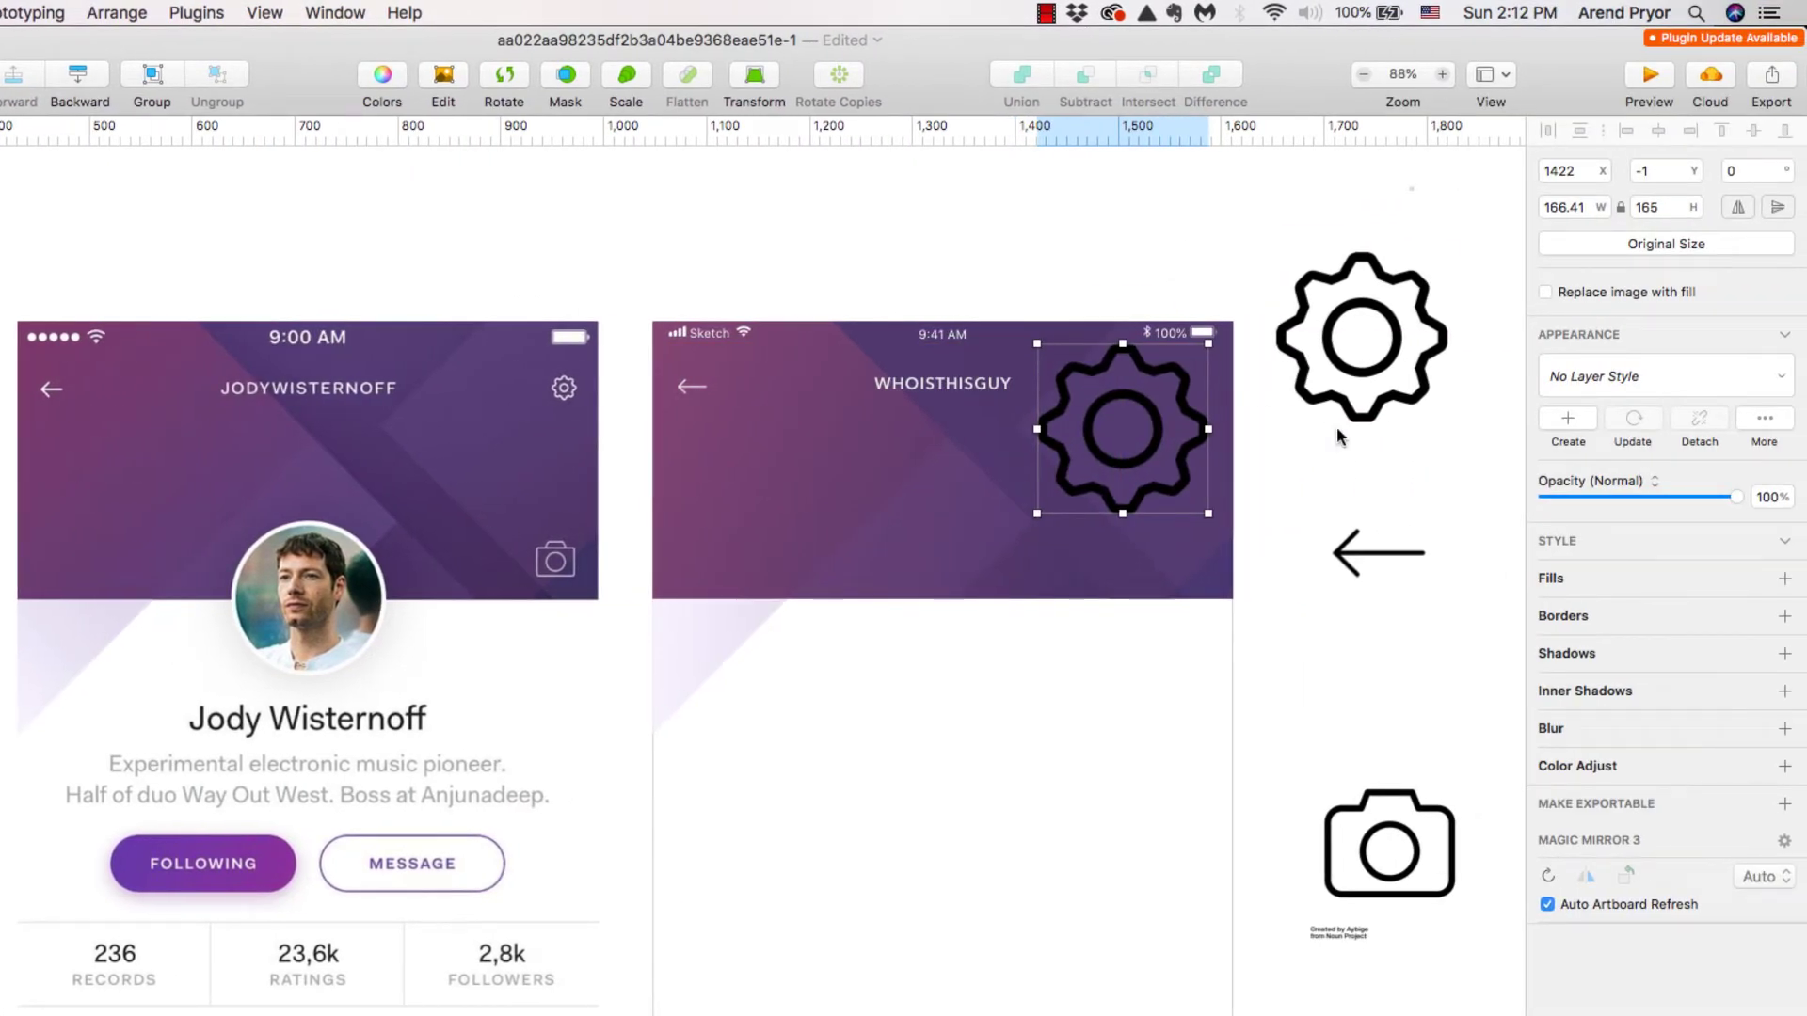
Step: Give the gear copy a white #FFFFFF fill and scale it down to 27 × 27
click(1785, 585)
click(1584, 609)
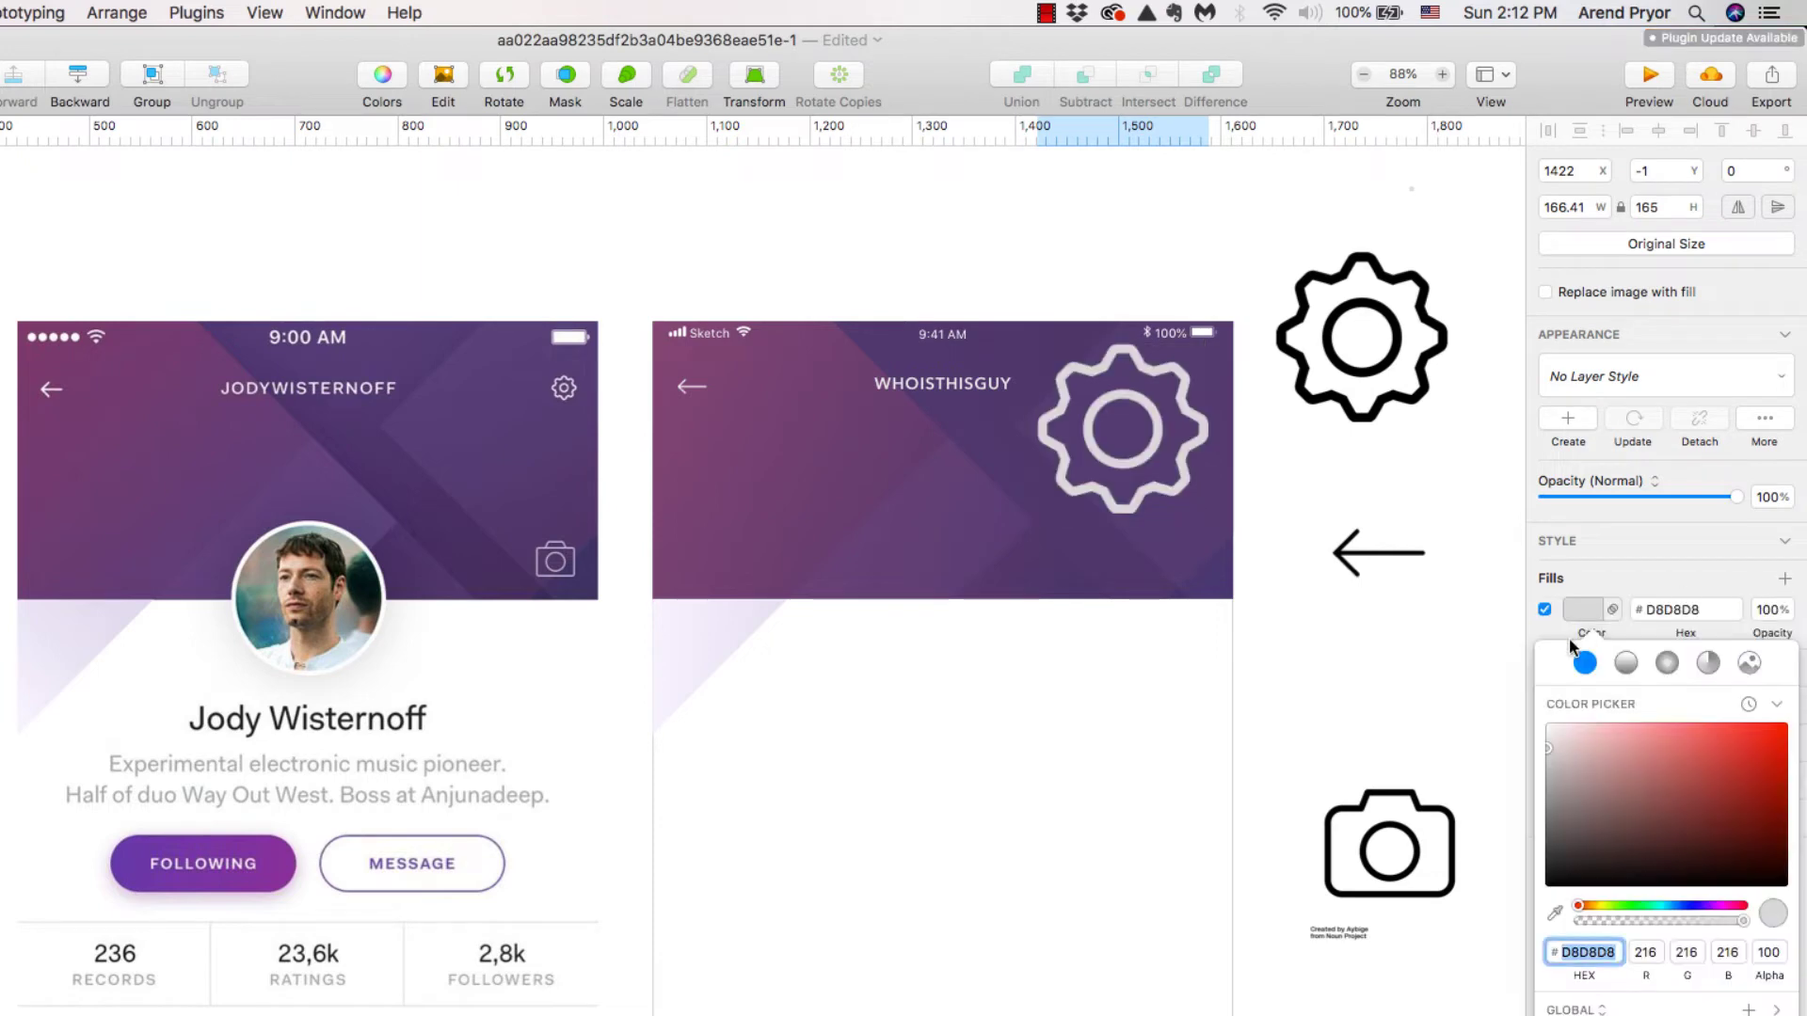
drag(1556, 732, 1546, 725)
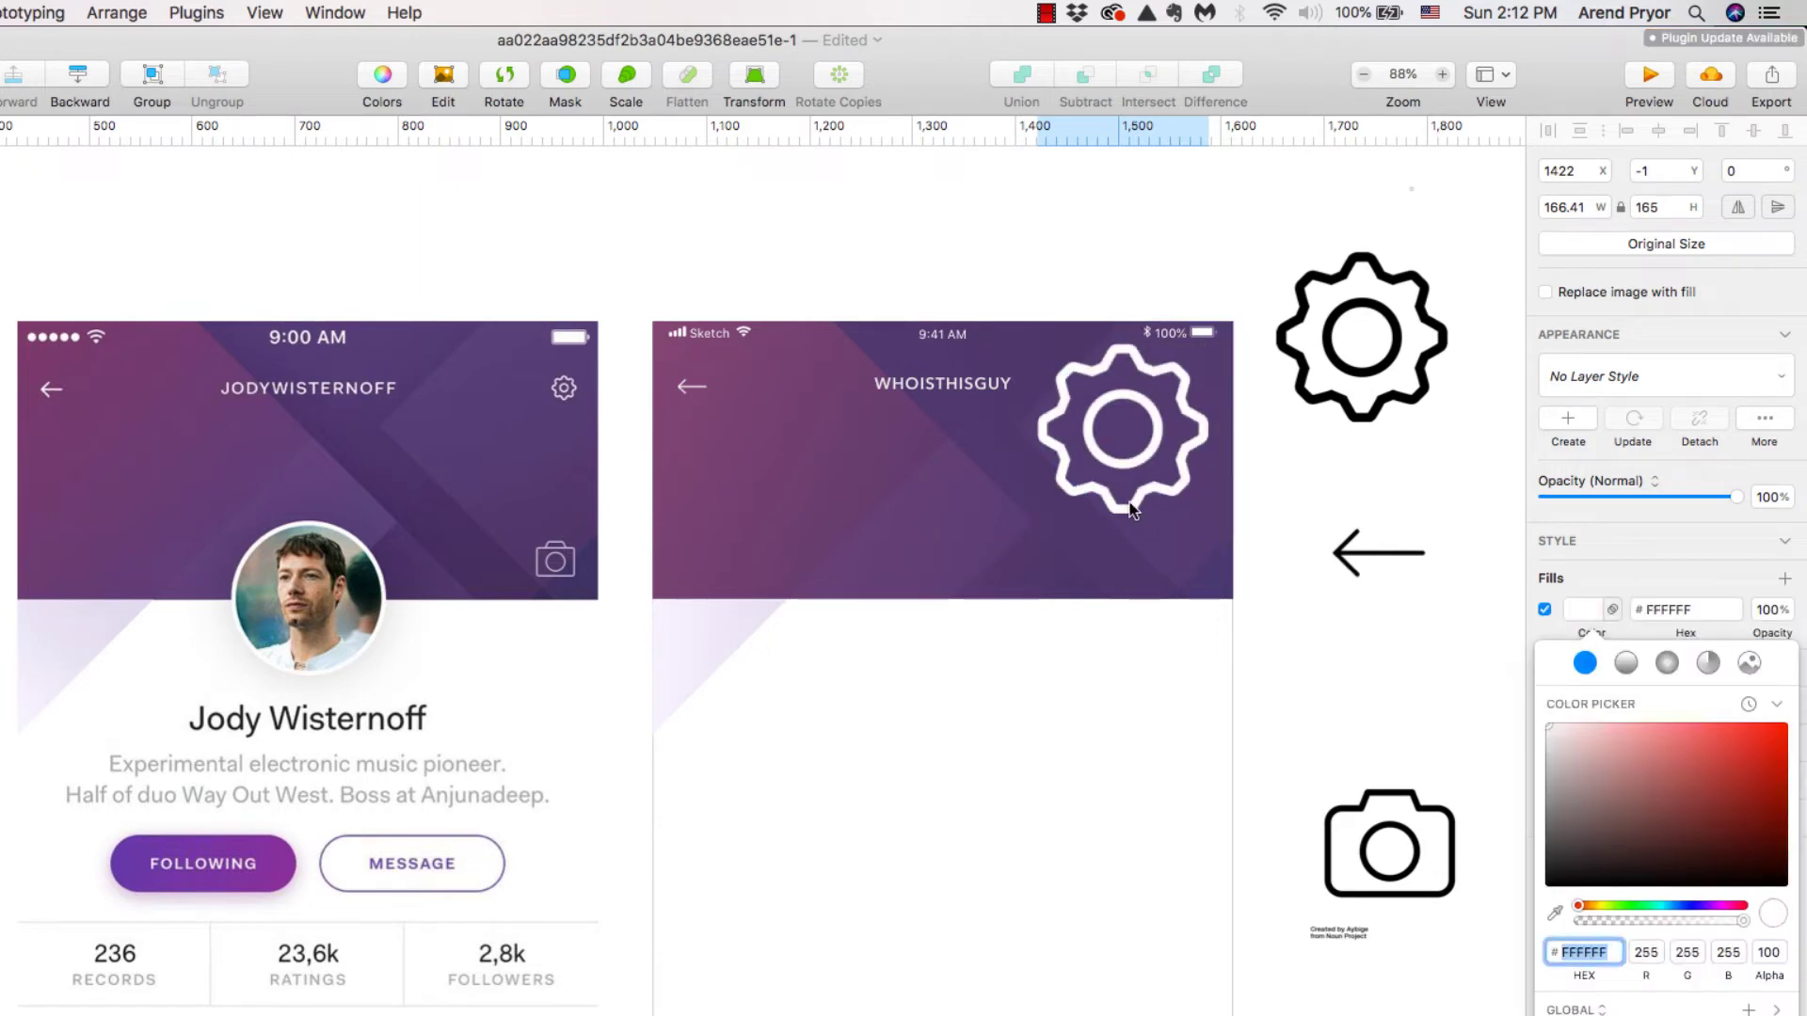
drag(1207, 515, 1065, 369)
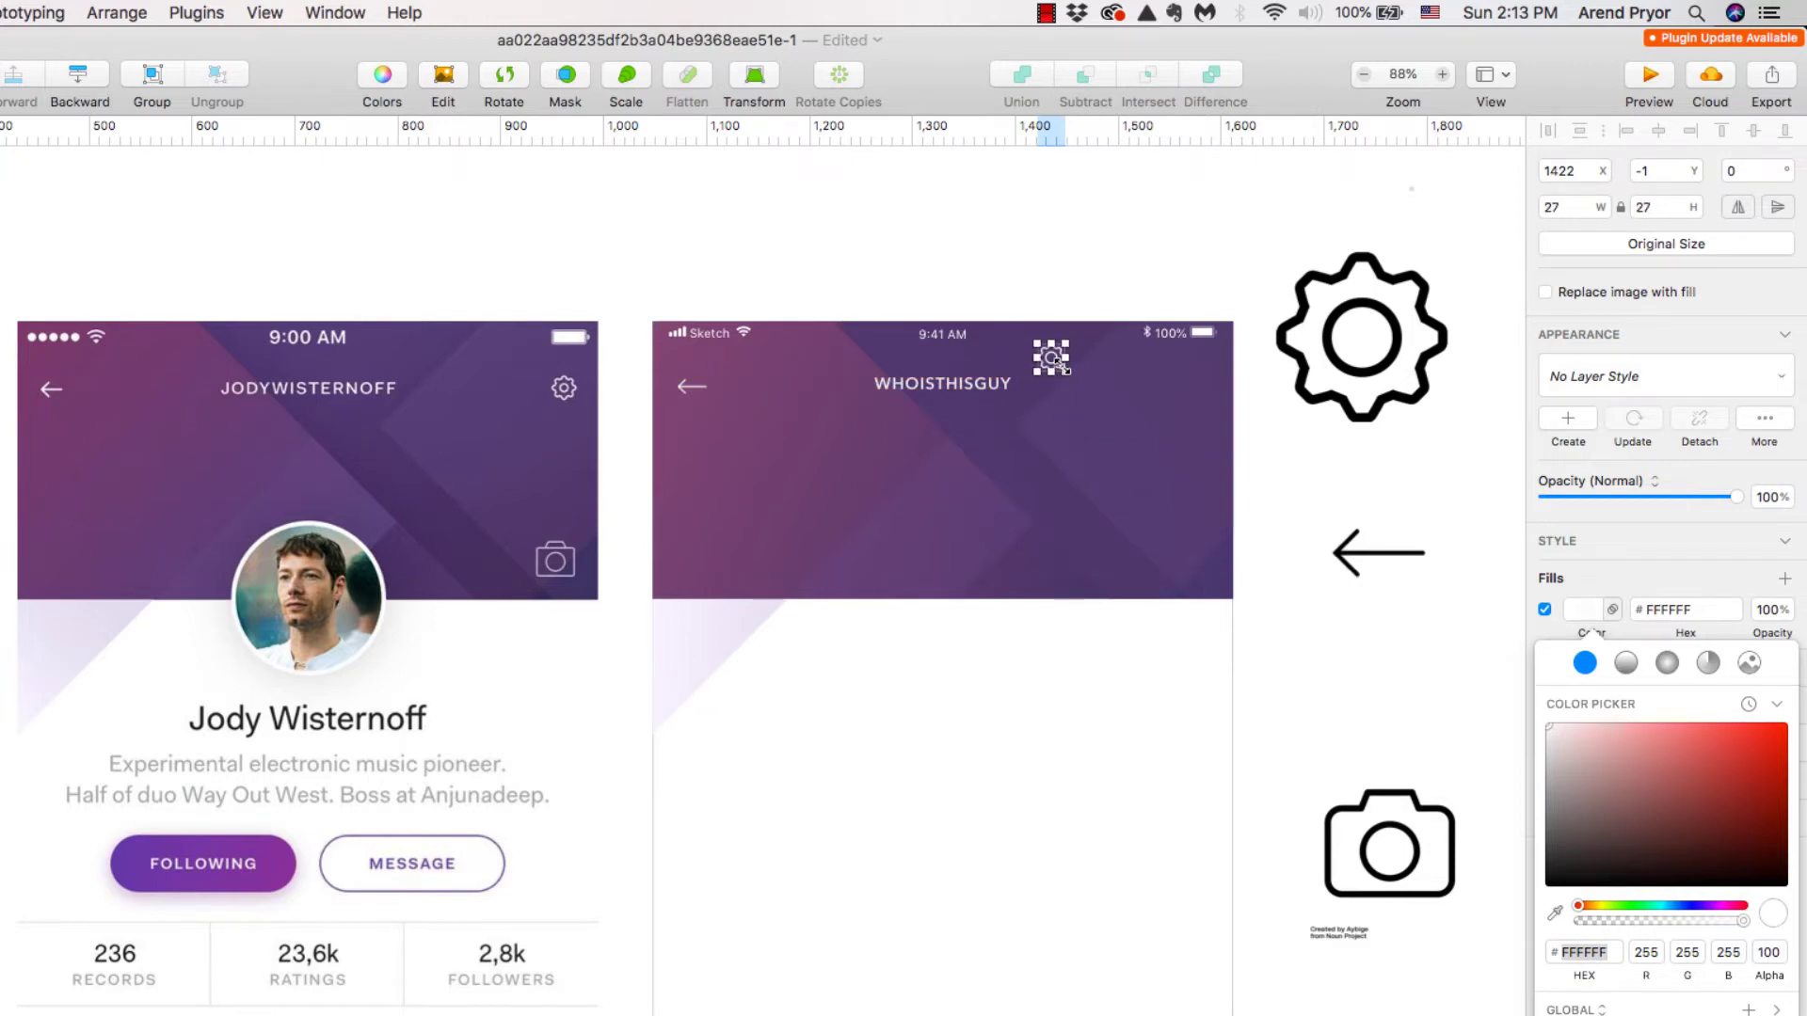
Step: Position the small white gear beneath the battery indicator at X 1554, Y 25
key(shift+Right)
key(shift+Right)
key(shift+Right)
key(shift+Right)
key(shift+Right)
key(shift+Right)
key(shift+Right)
key(shift+Right)
key(shift+Right)
key(shift+Right)
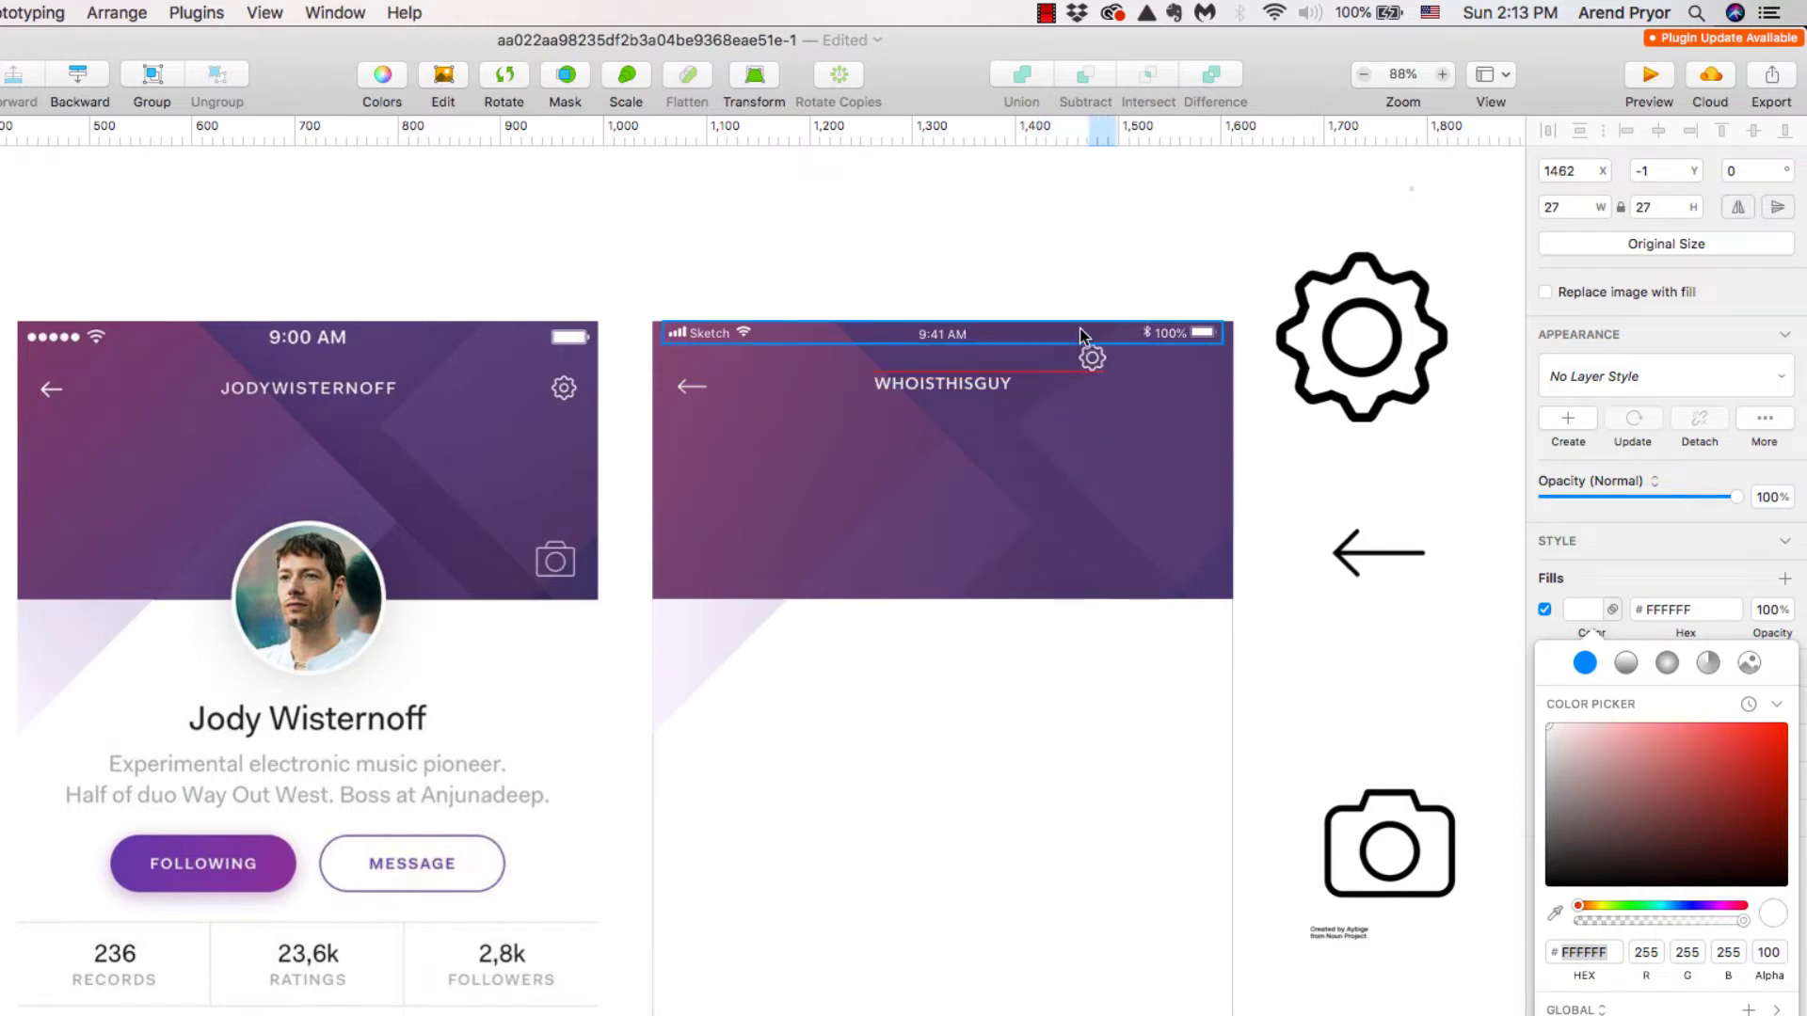
key(shift+Right)
key(shift+Right)
key(shift+Right)
key(Right)
key(Right)
key(shift+Down)
key(shift+Down)
key(Down)
key(Down)
key(Down)
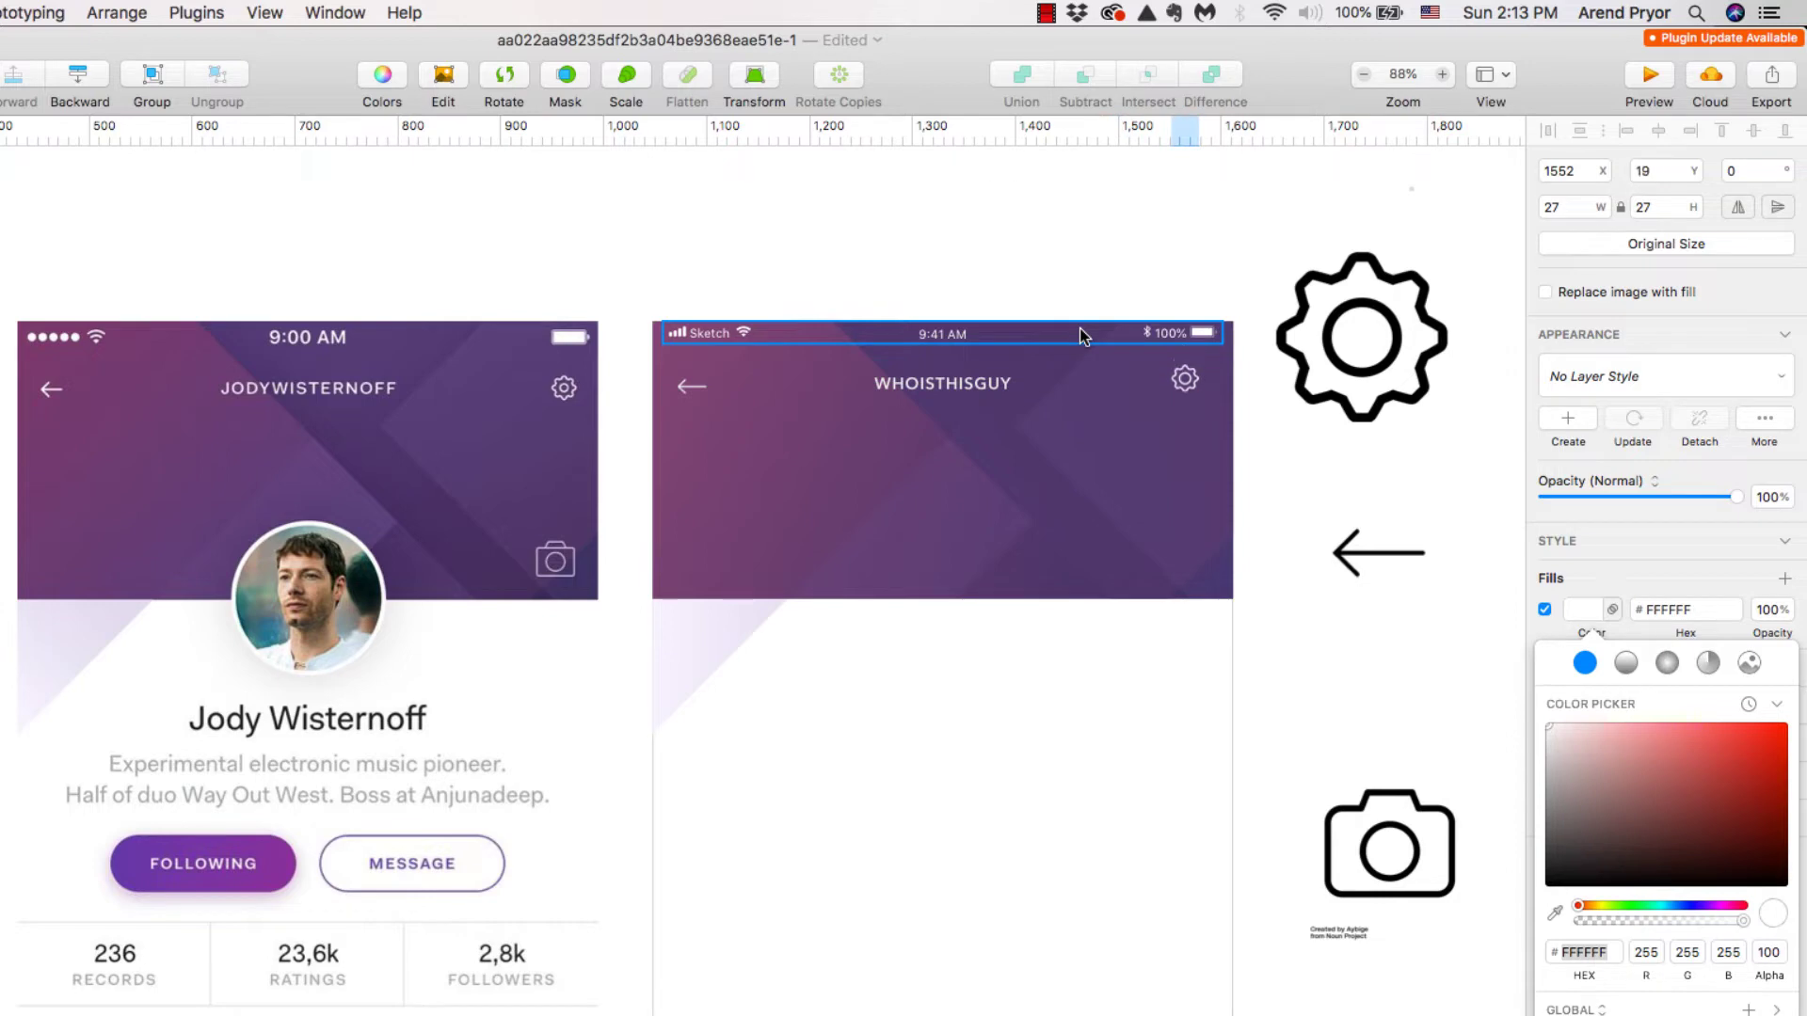
key(Down)
key(Down)
key(Down)
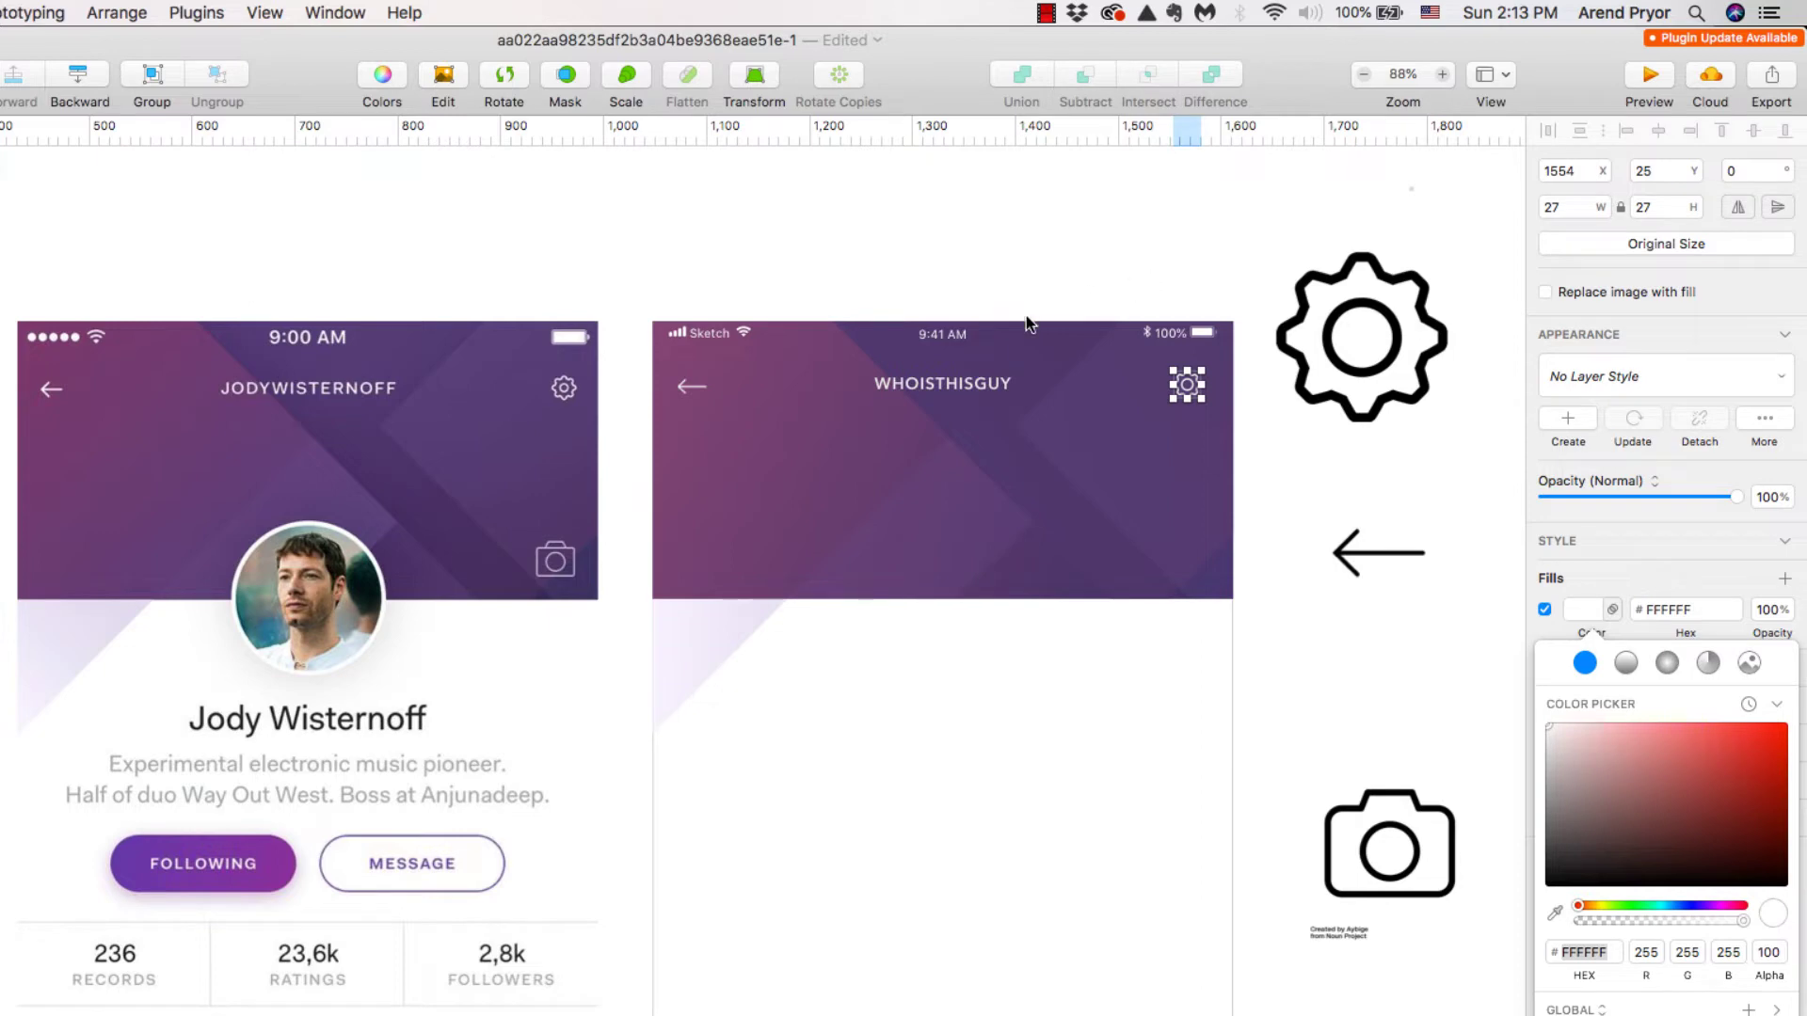
Step: Align the header's back arrow, username title and gear on their vertical centers and move all three up slightly
click(963, 380)
shift+click(701, 386)
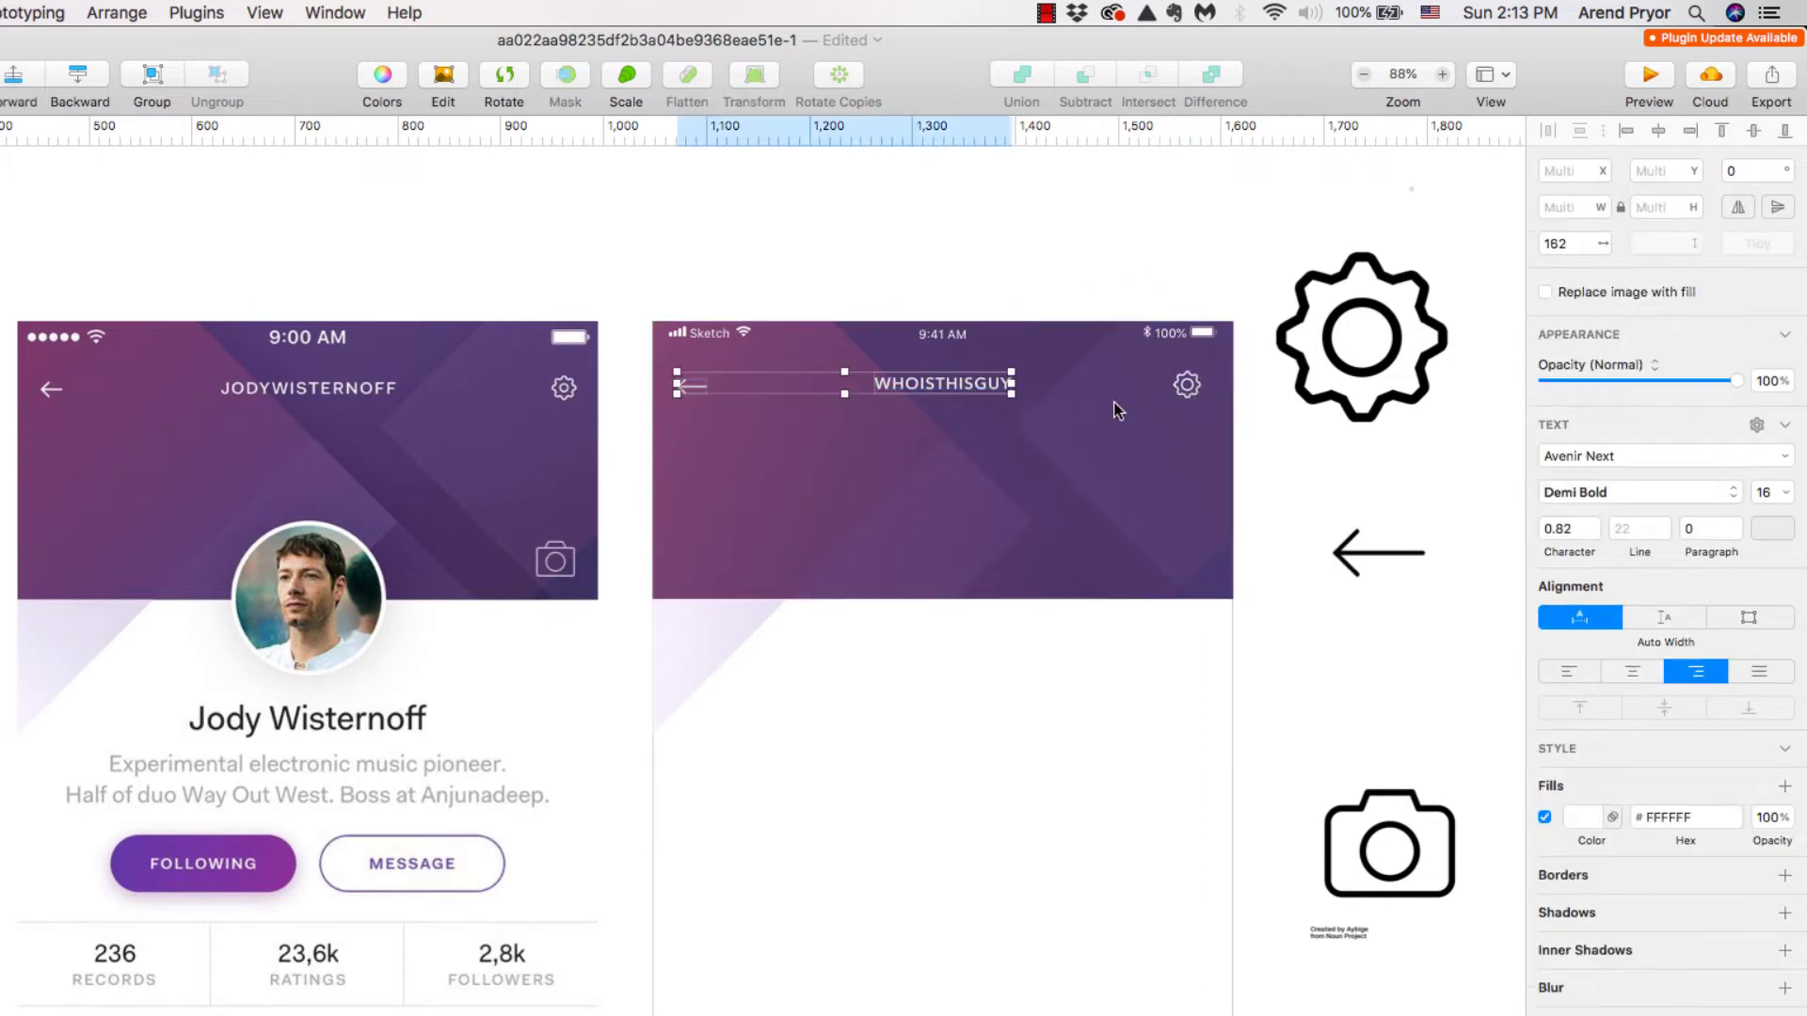
shift+click(1178, 382)
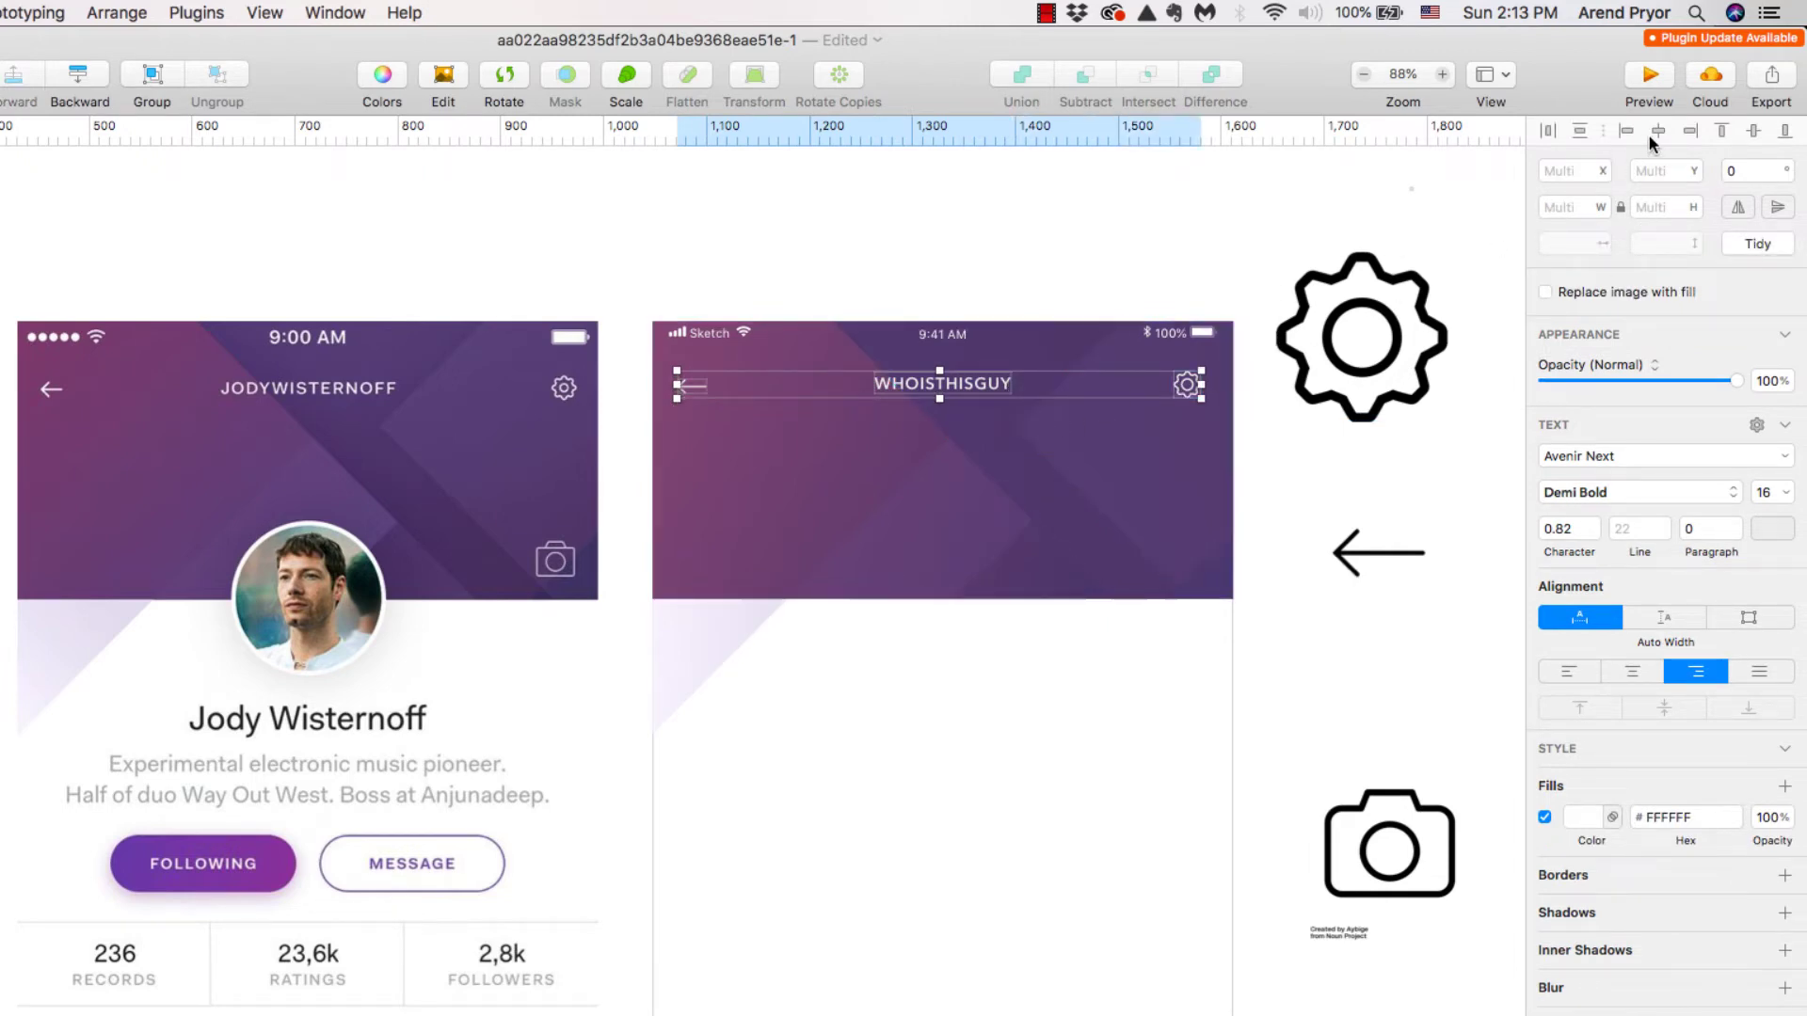
click(1754, 135)
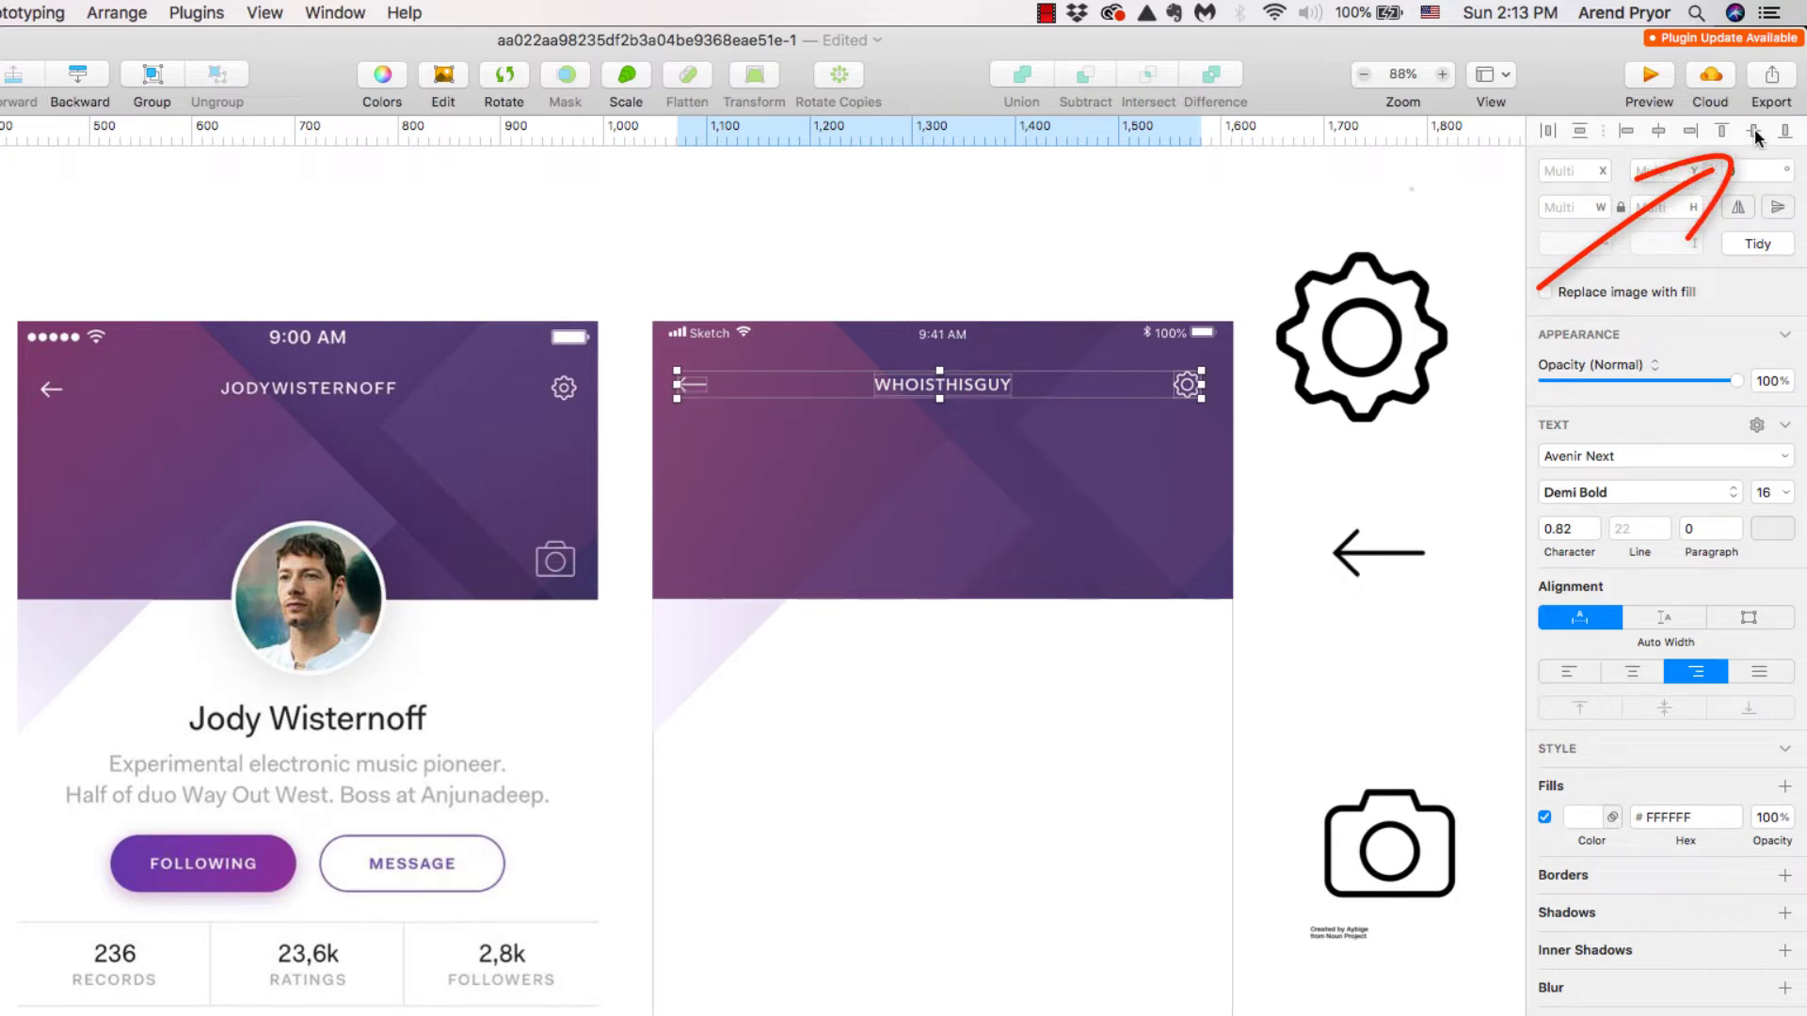
click(1146, 189)
key(Up)
key(Up)
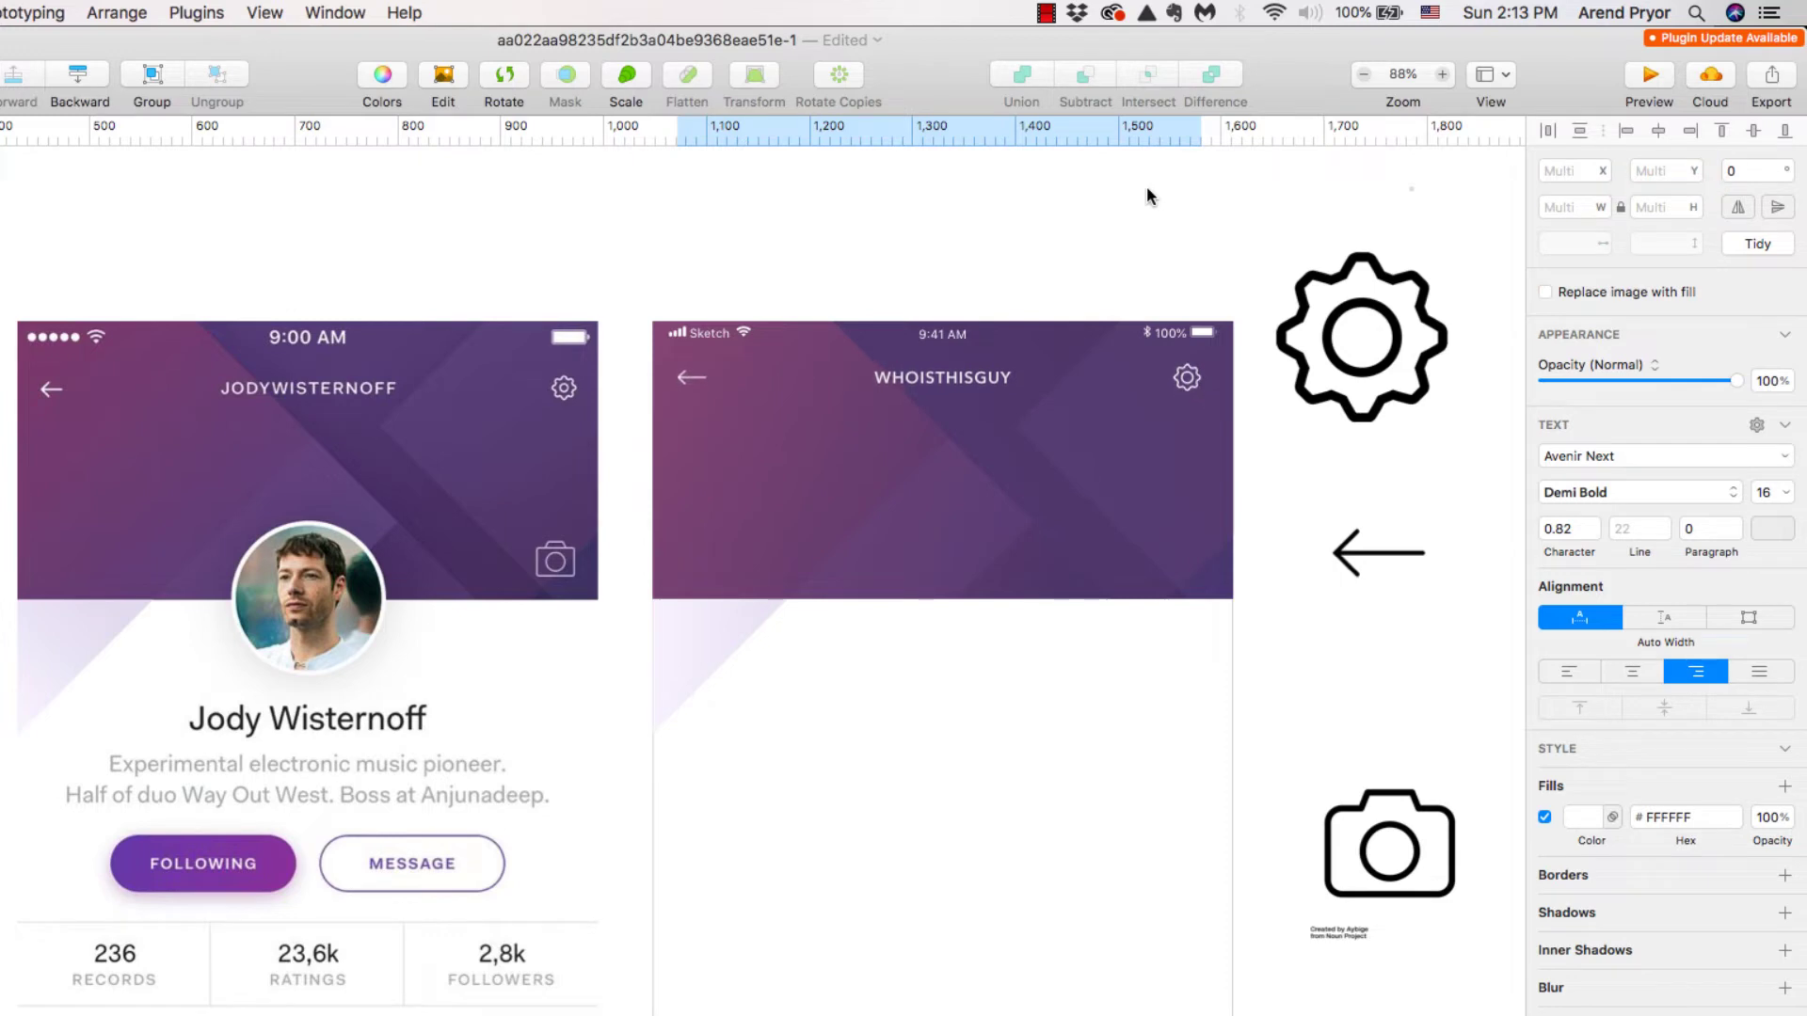
Step: Check the back arrow's distance to the header edge and shift it right to X 1073
click(901, 293)
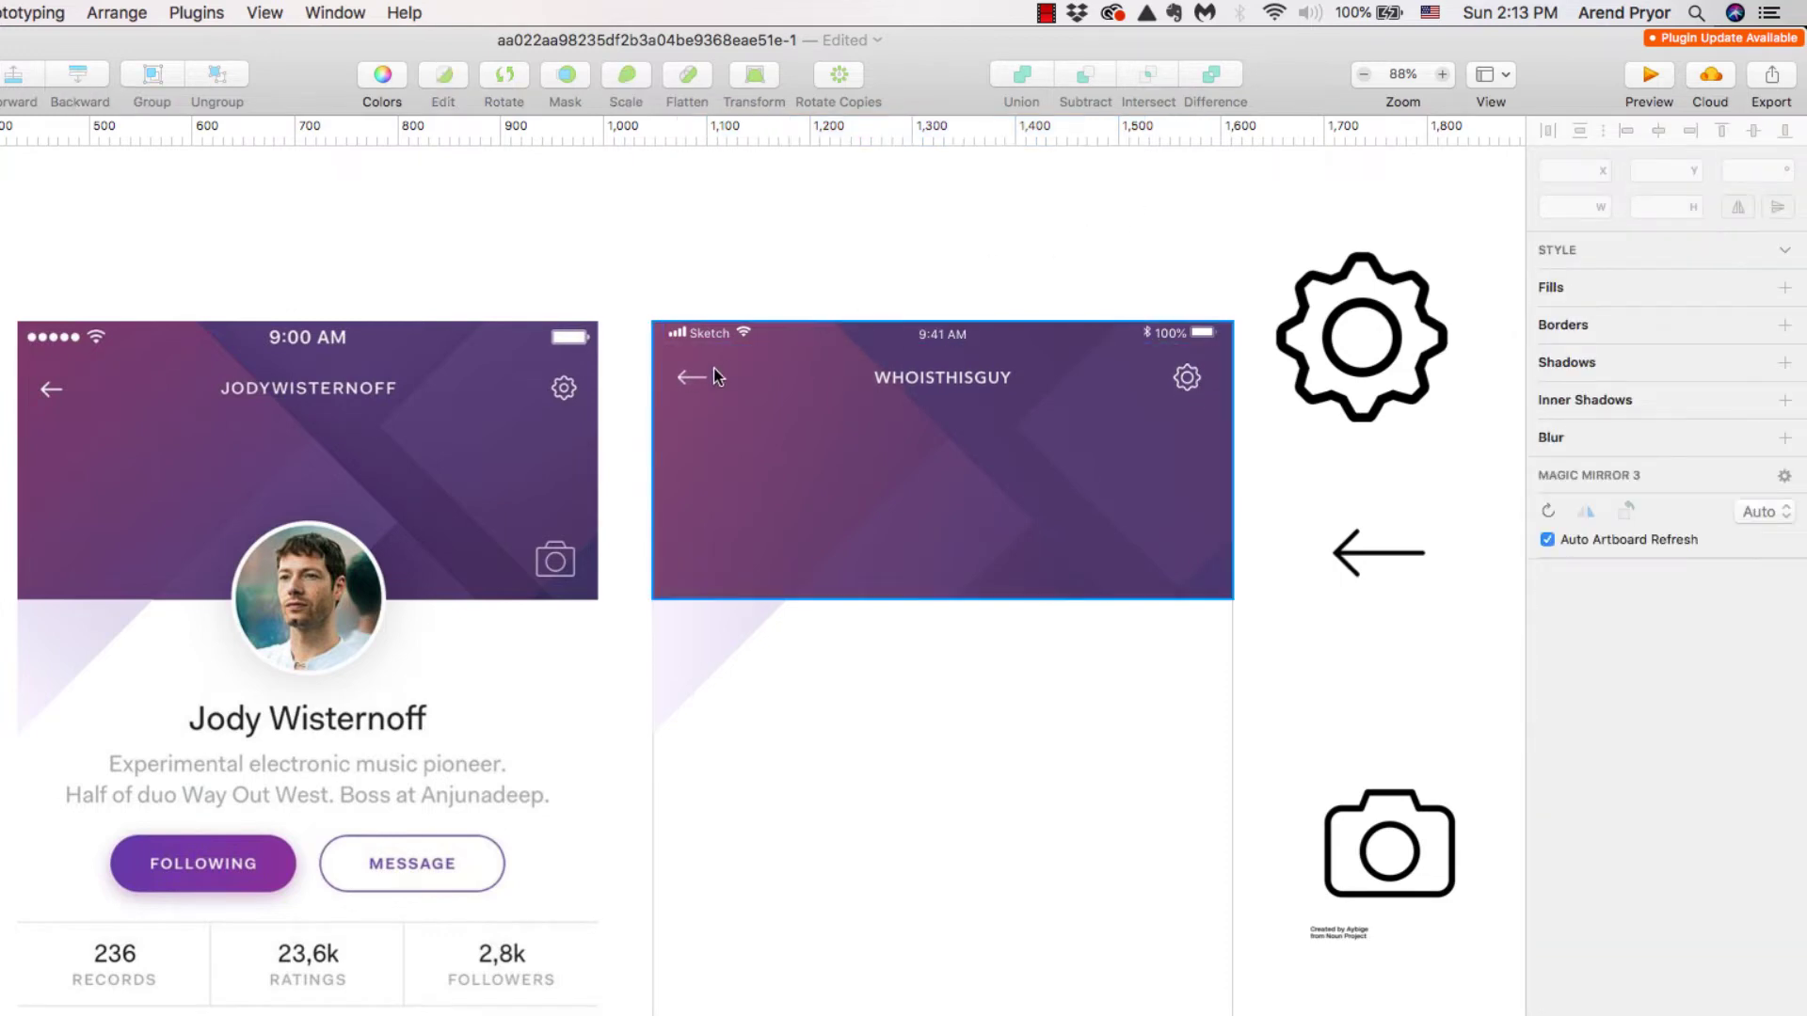
click(683, 376)
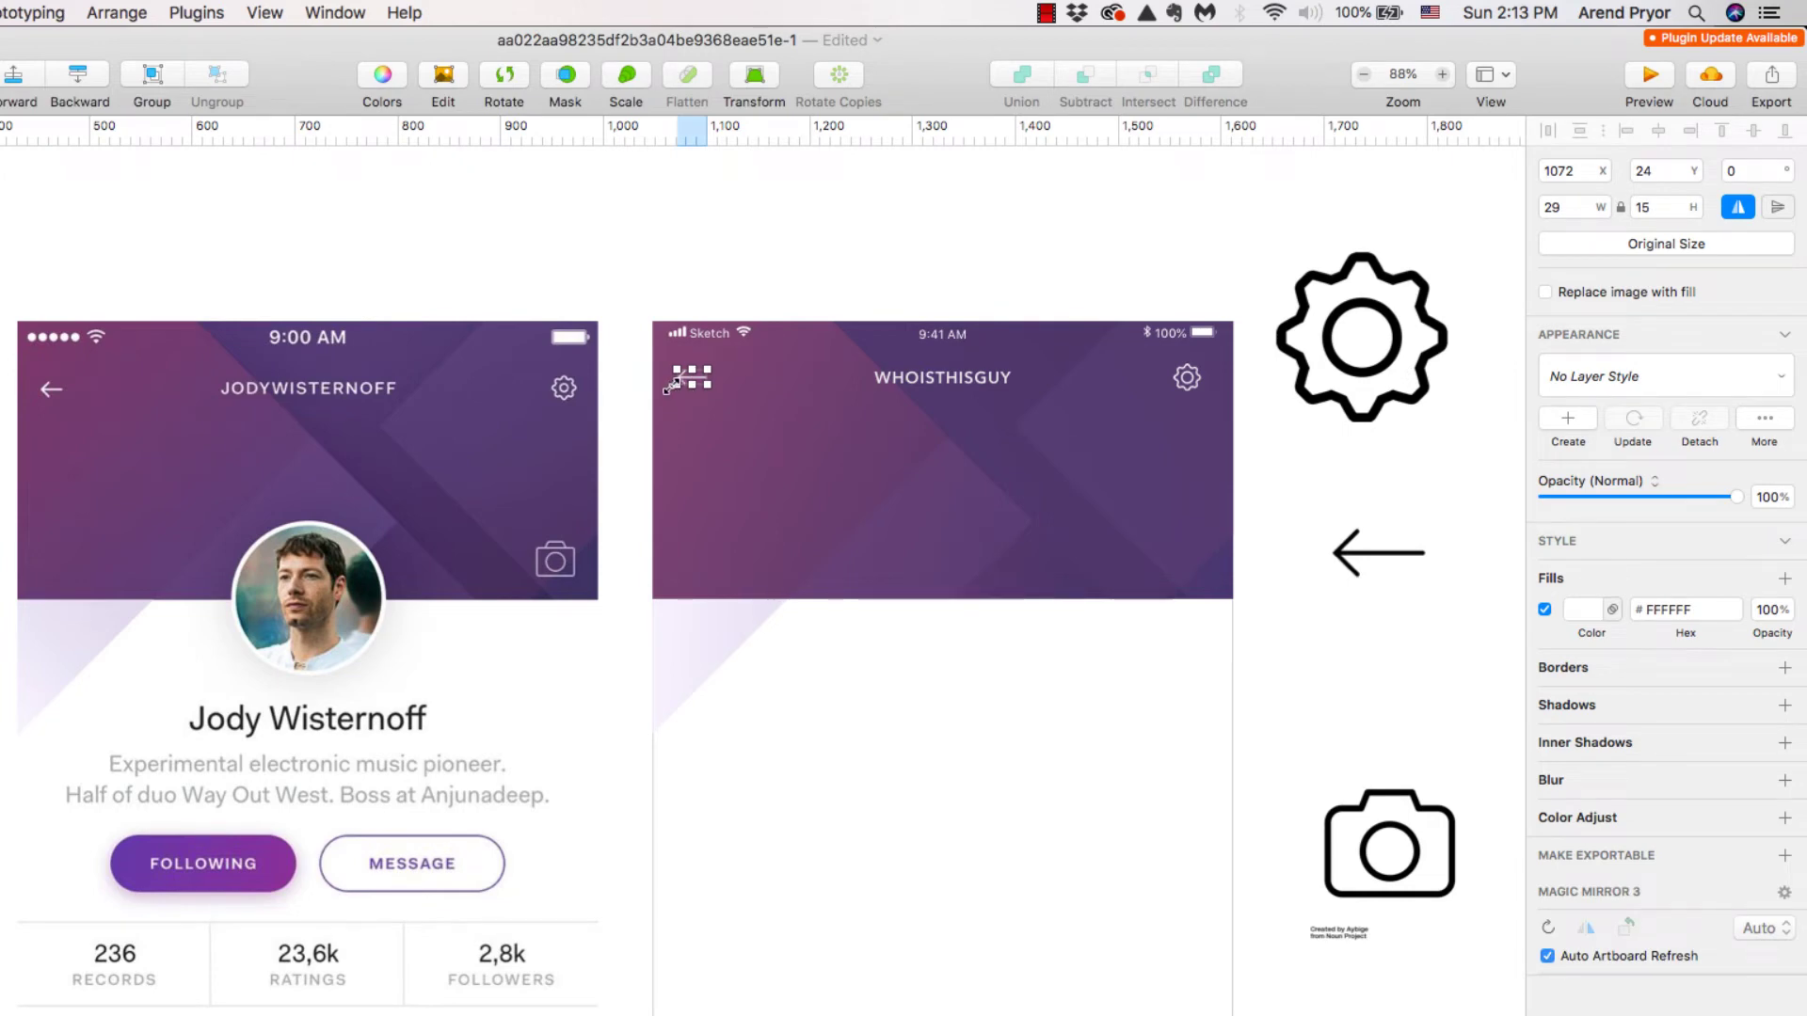
scroll(668, 386, up, 5)
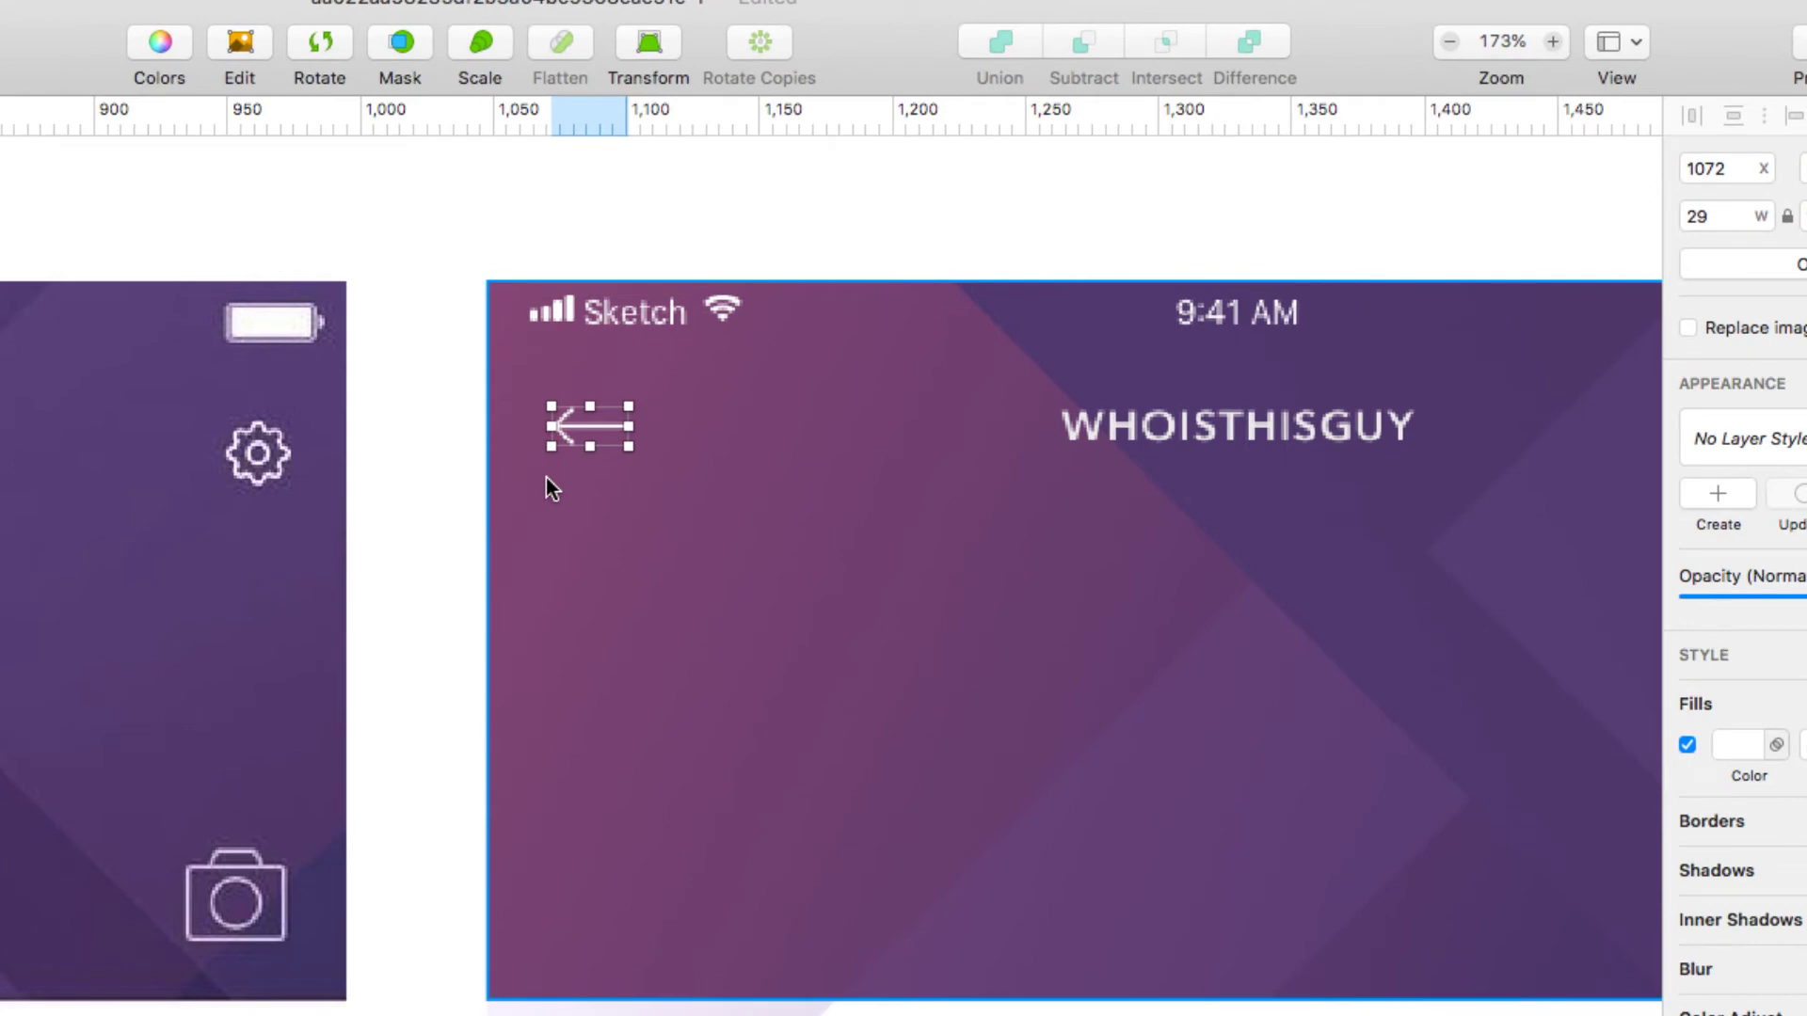
key(alt)
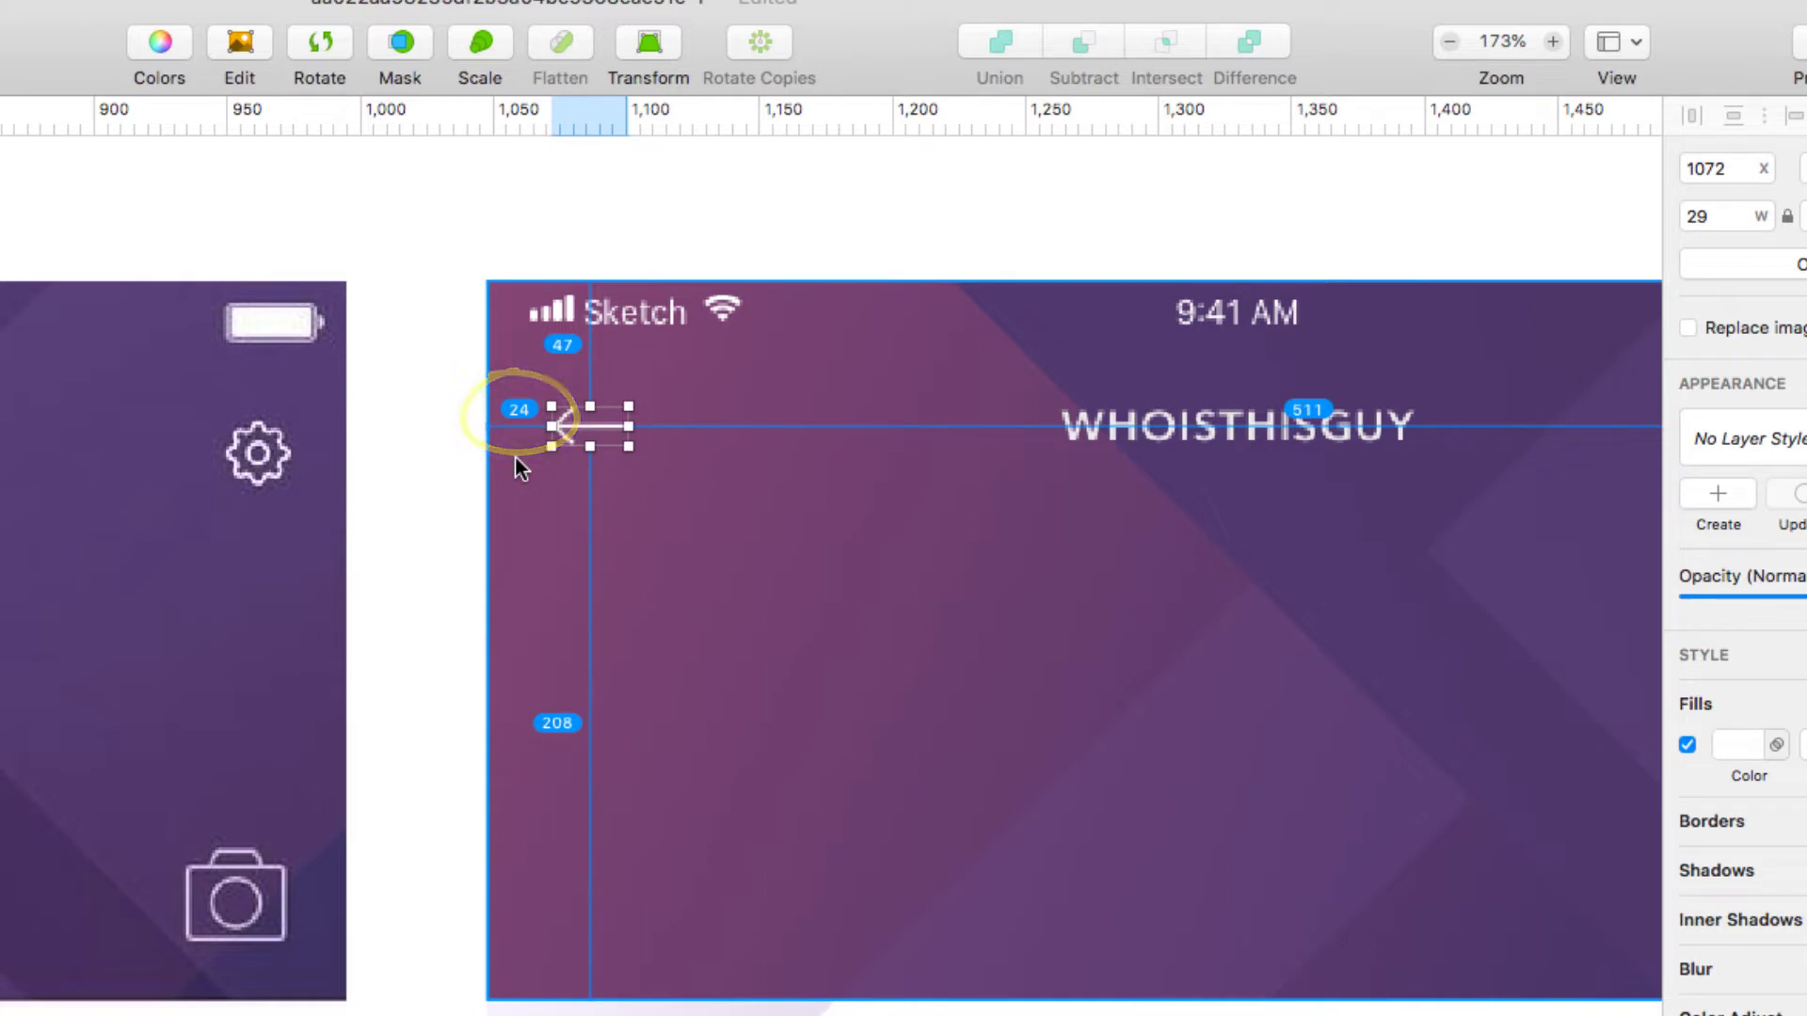
key(Right)
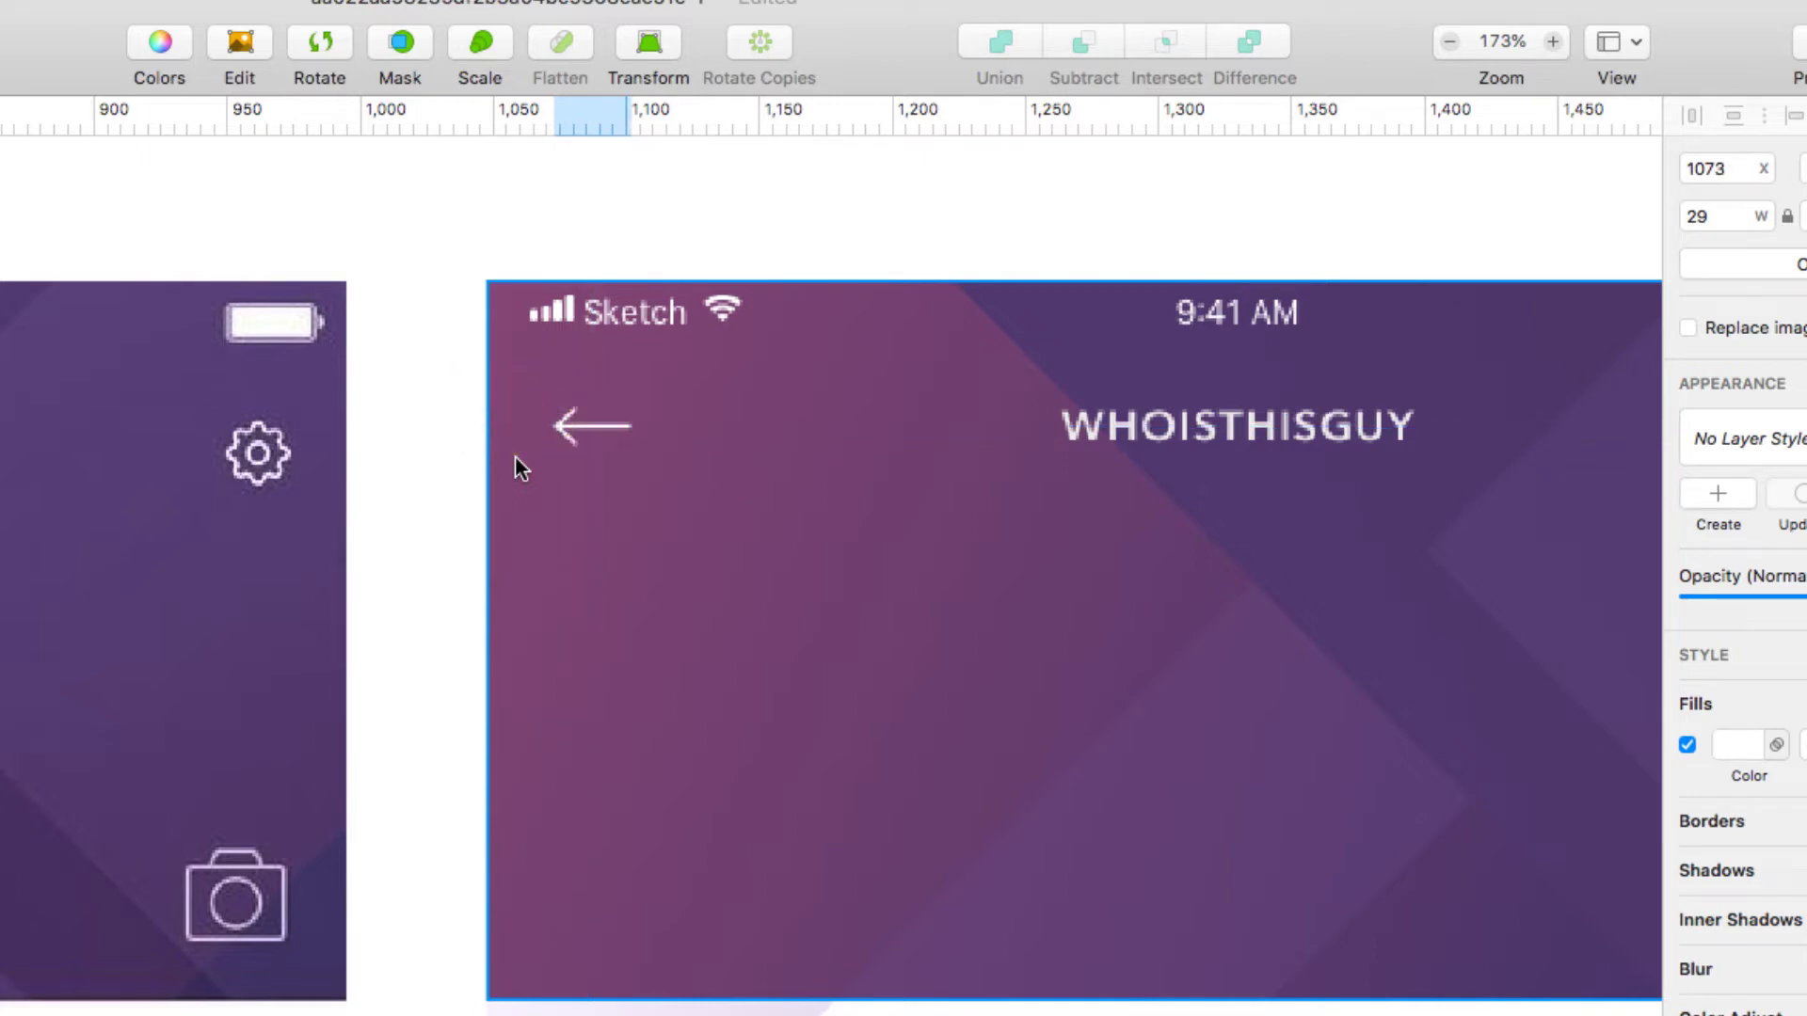
Step: Check the header gear's distance to the screen edge and shift it right to X 1560
mouse_move(956, 516)
mouse_down()
mouse_move(786, 545)
mouse_move(419, 496)
mouse_up()
click(1313, 428)
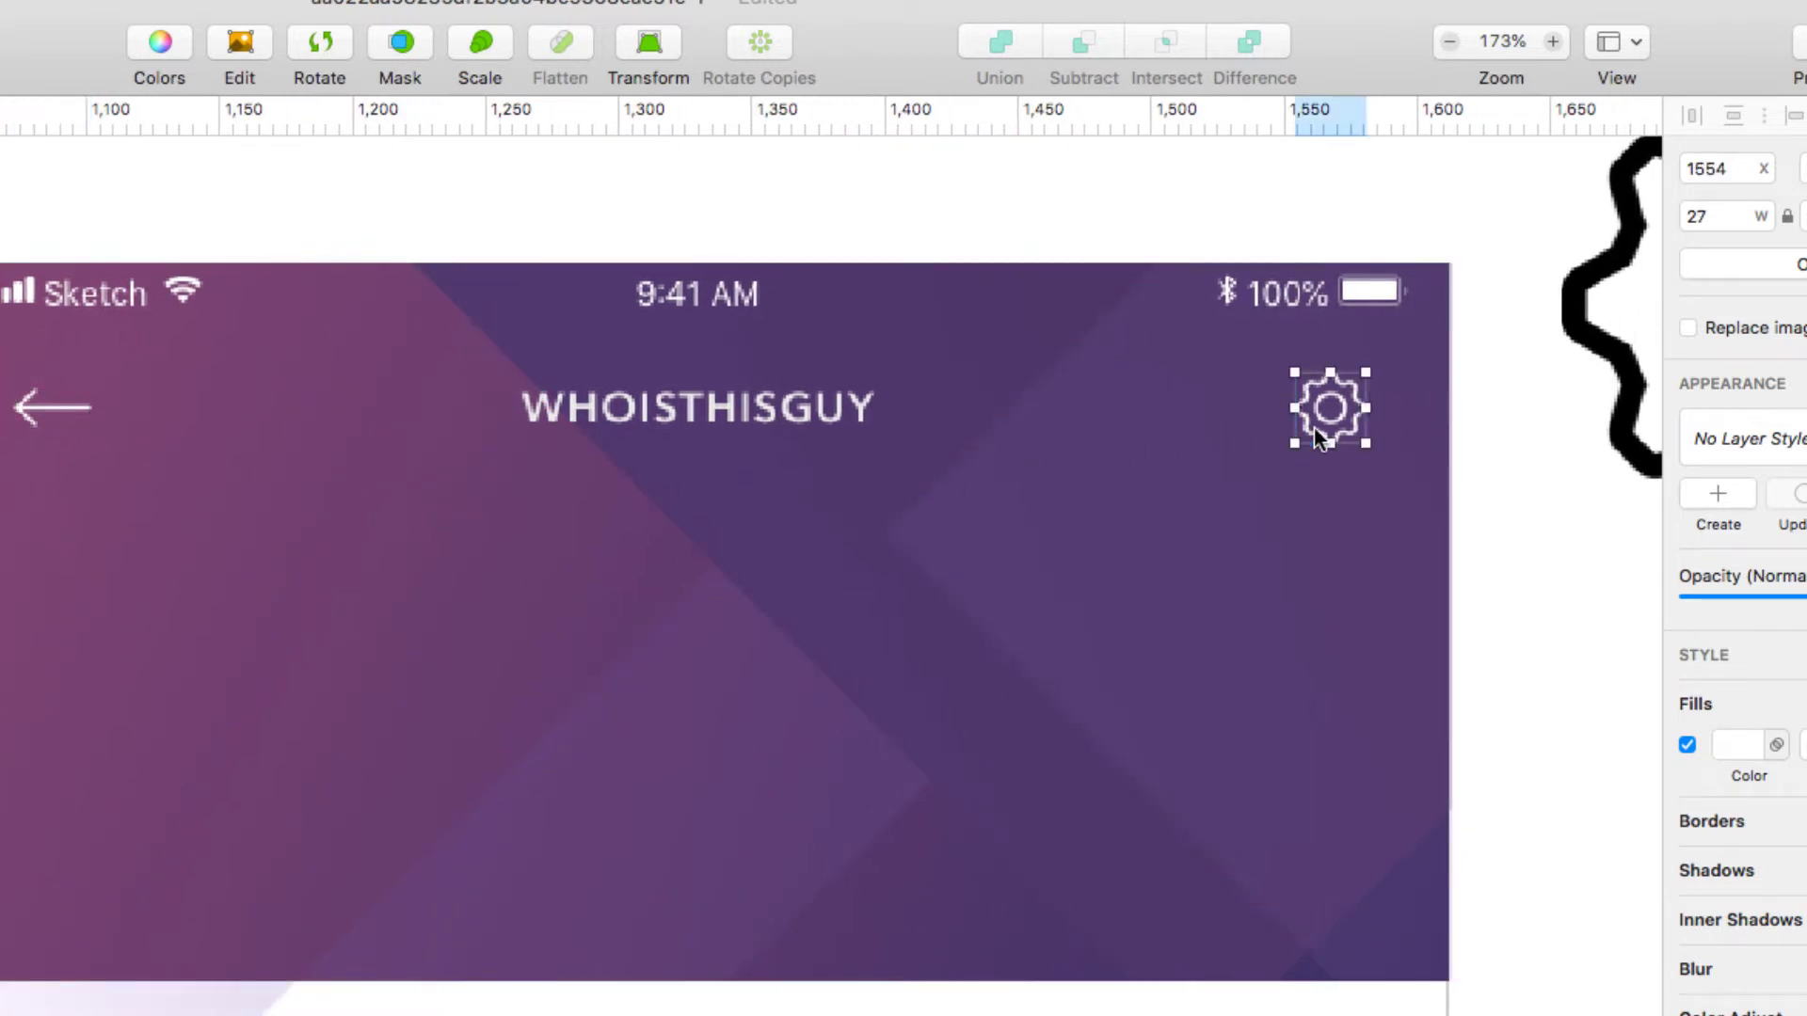
key(alt)
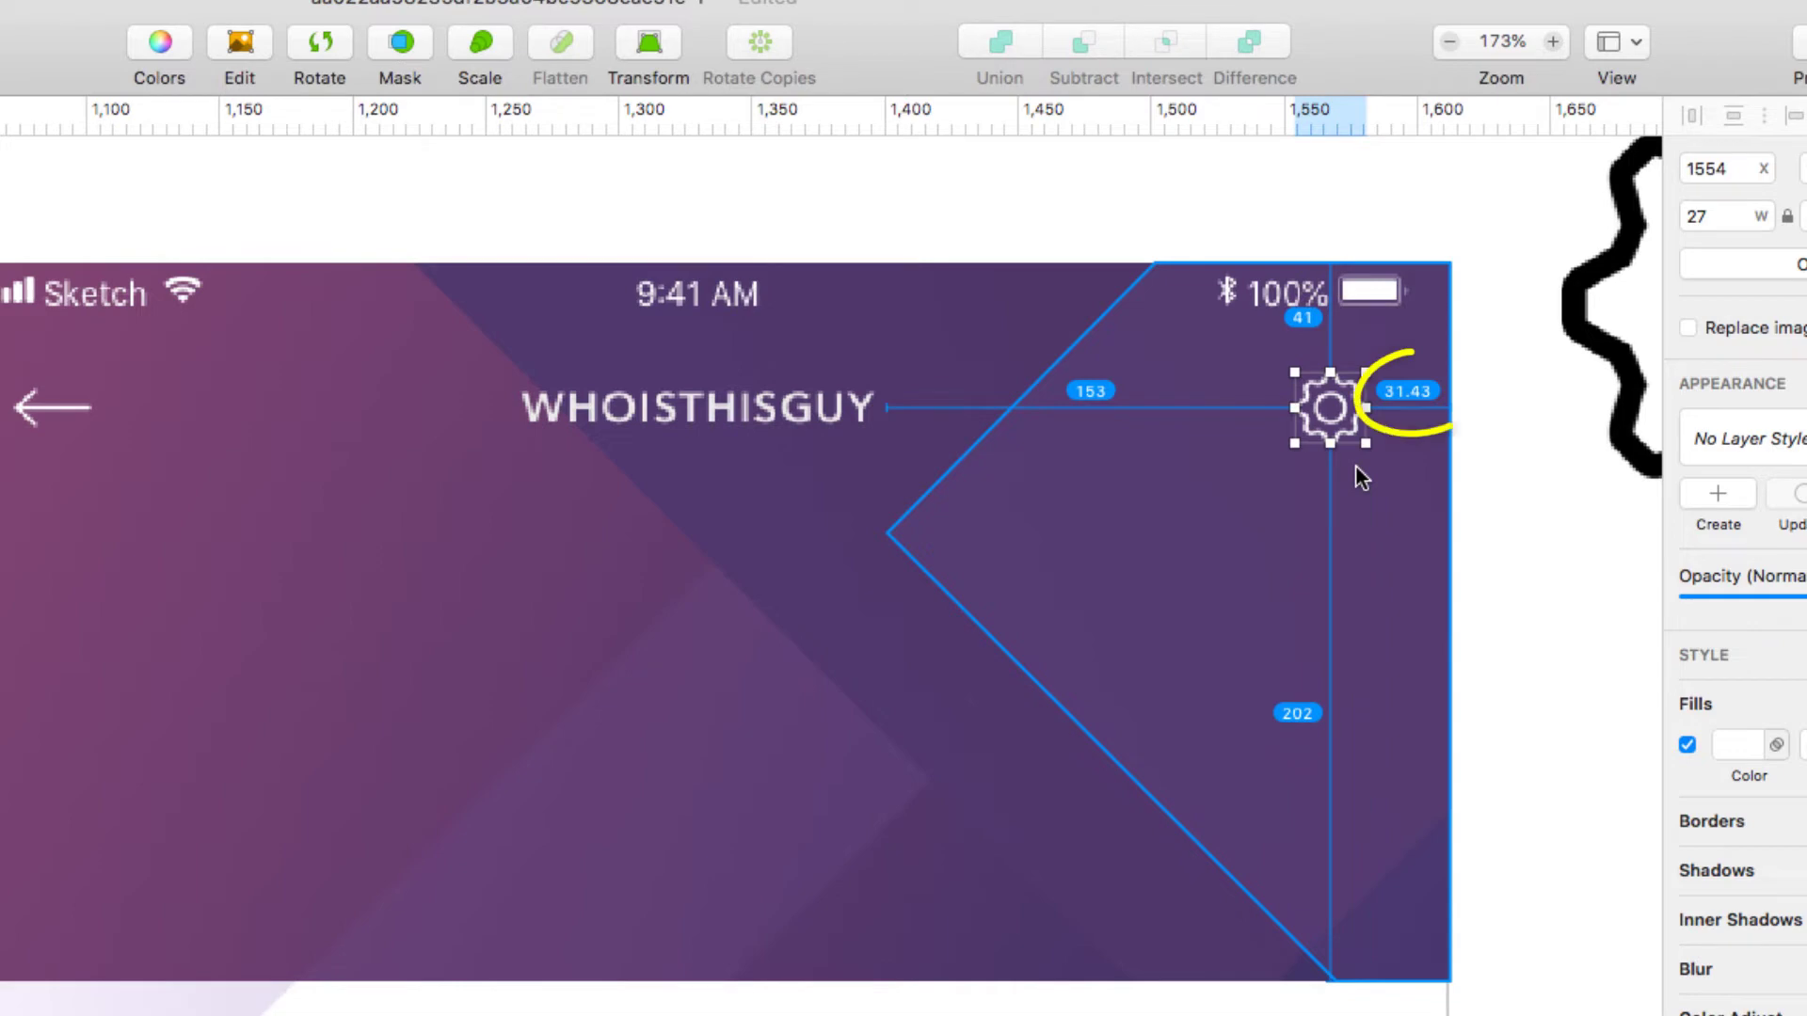
key(Right)
key(Right)
key(Right)
key(Right)
key(Right)
key(Right)
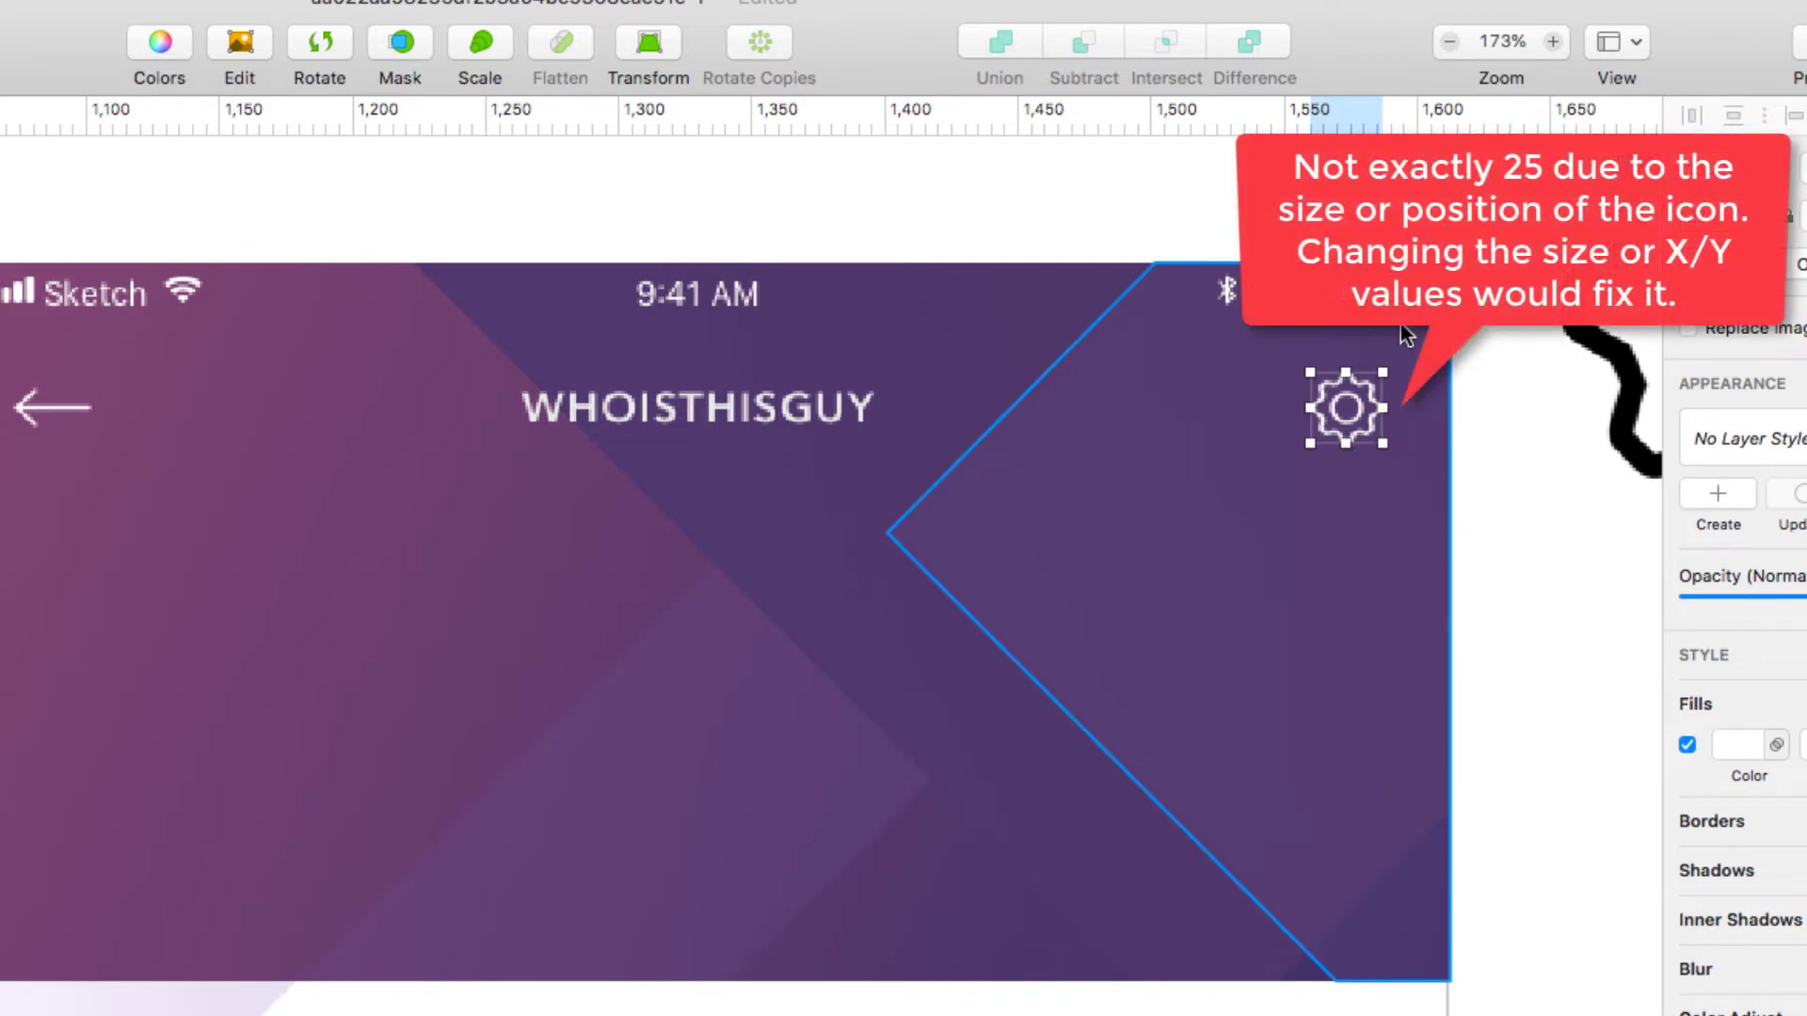
Step: Move the camera image up under the black arrow and crop it to the camera alone, without its attribution text
scroll(1125, 280, down, 5)
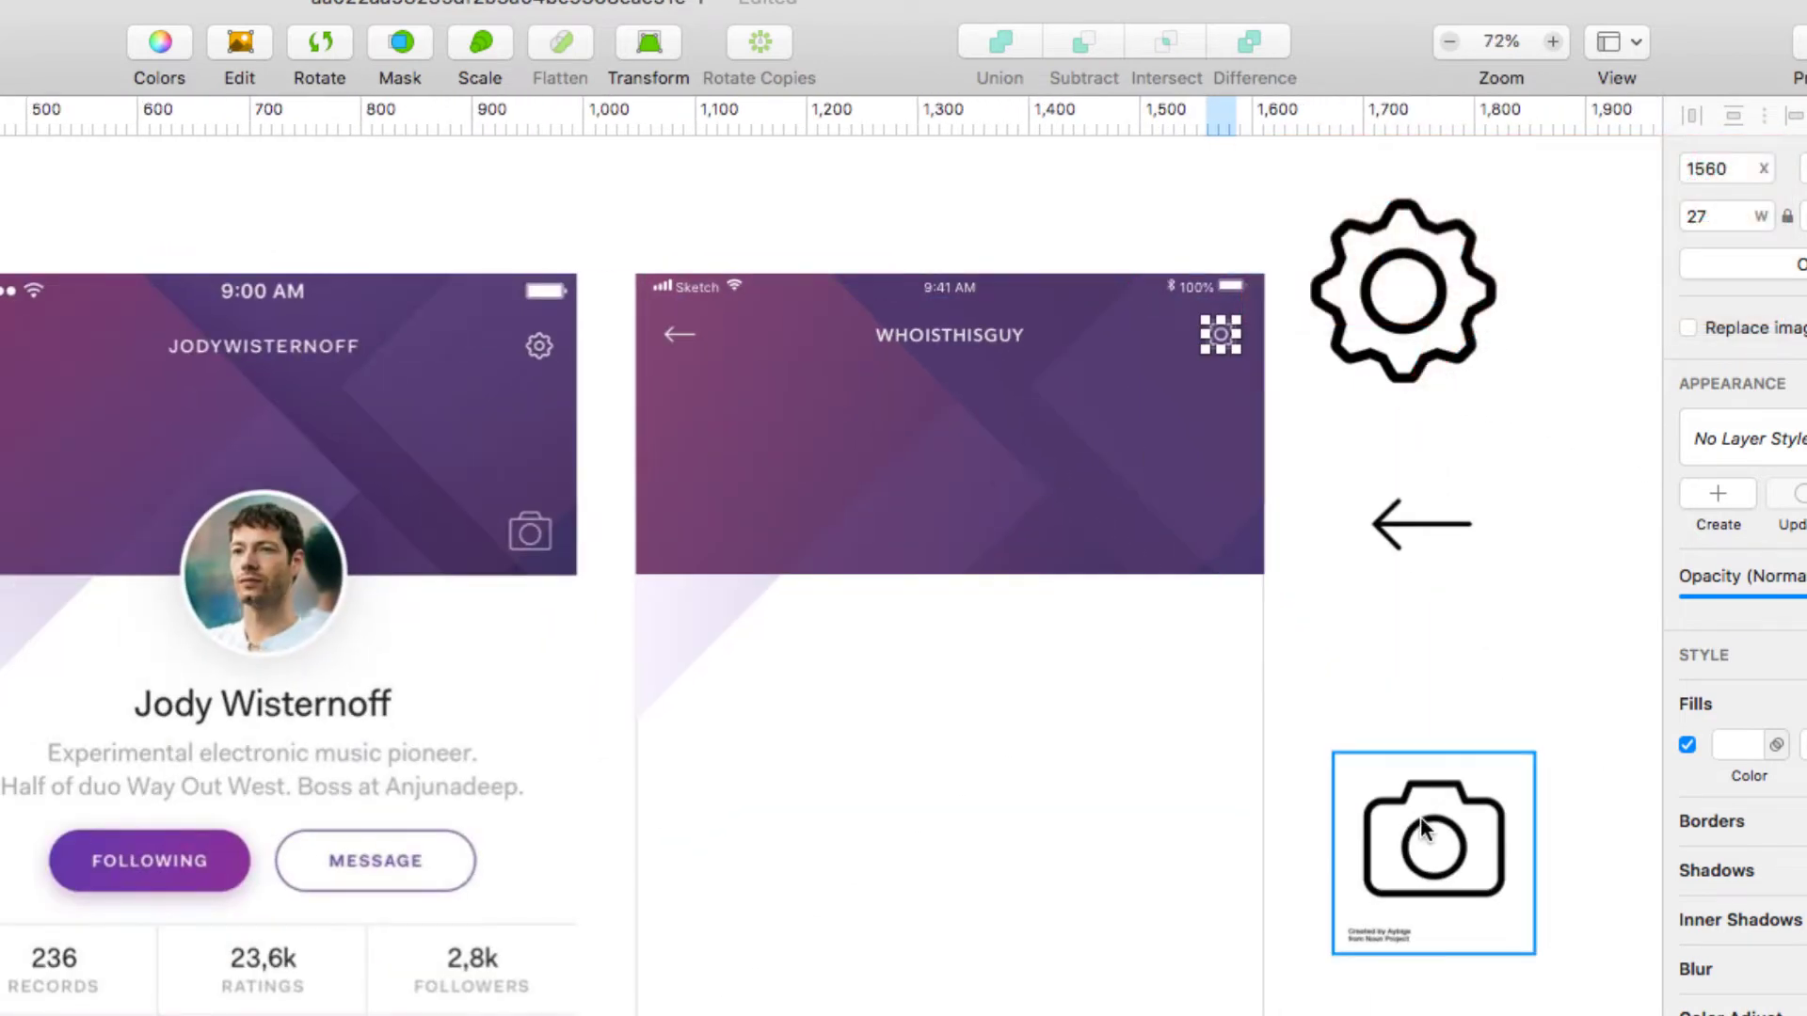
drag(1423, 829, 1449, 687)
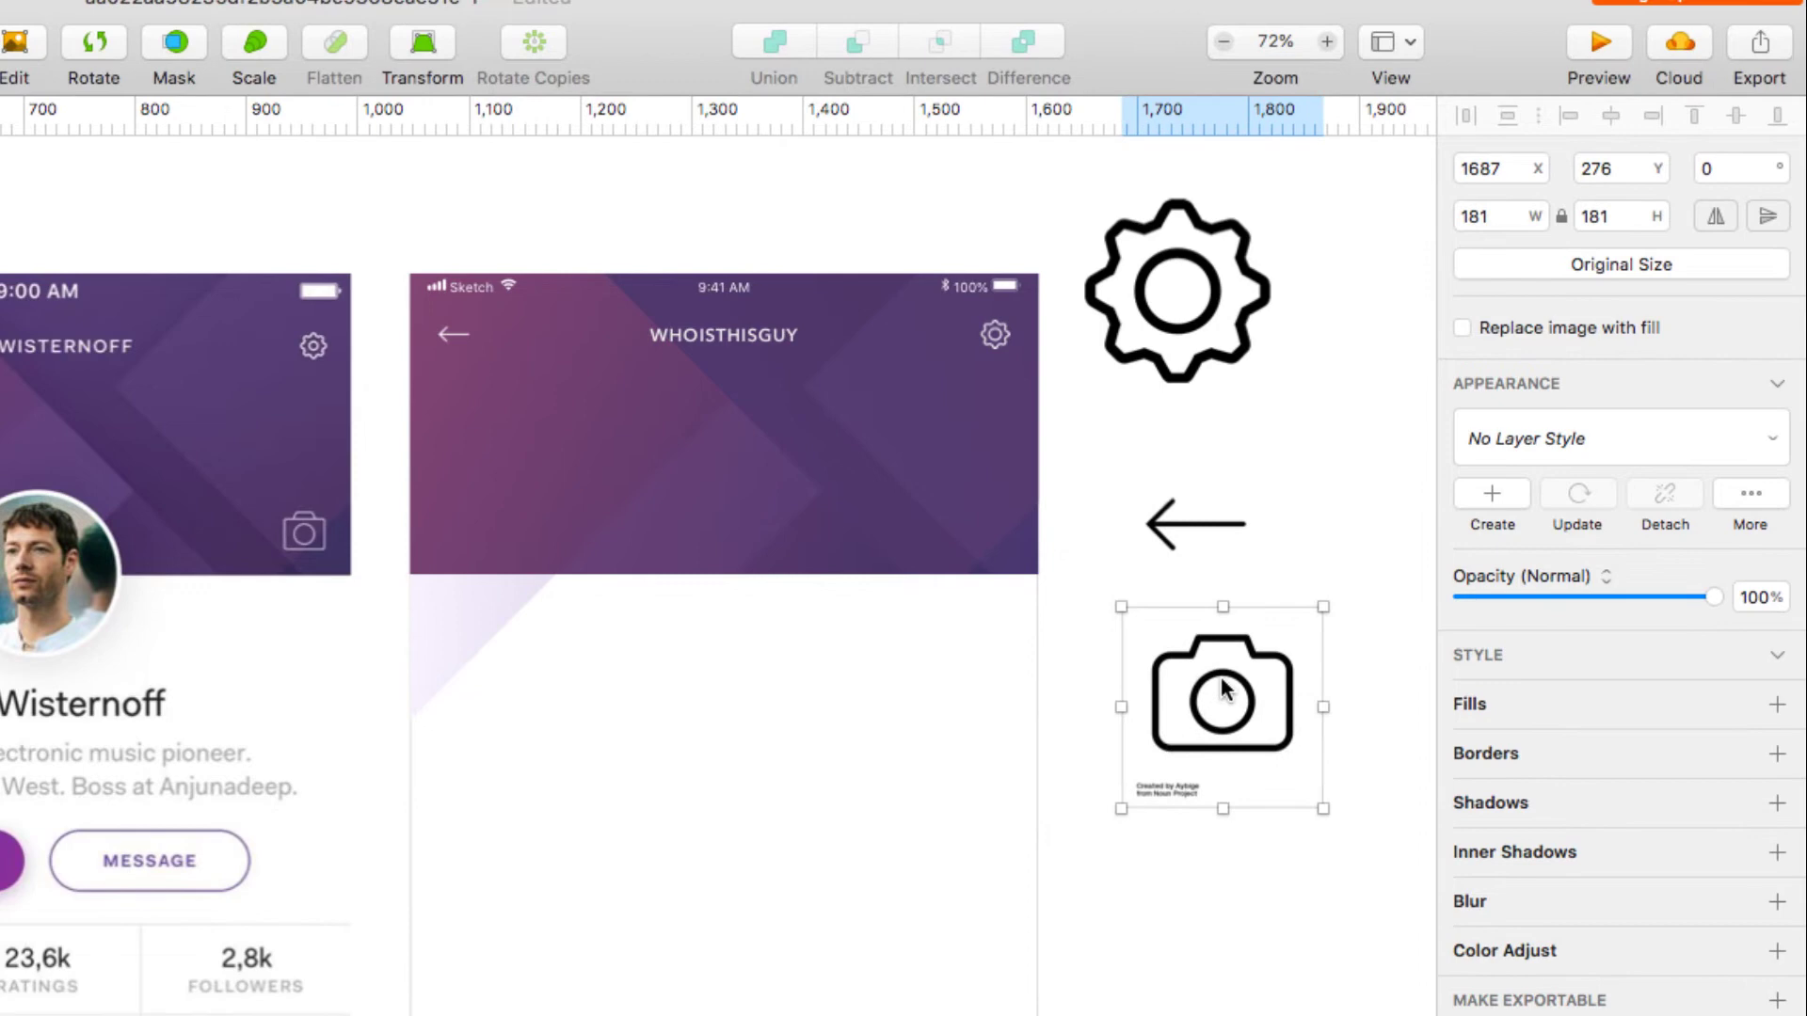
key(Return)
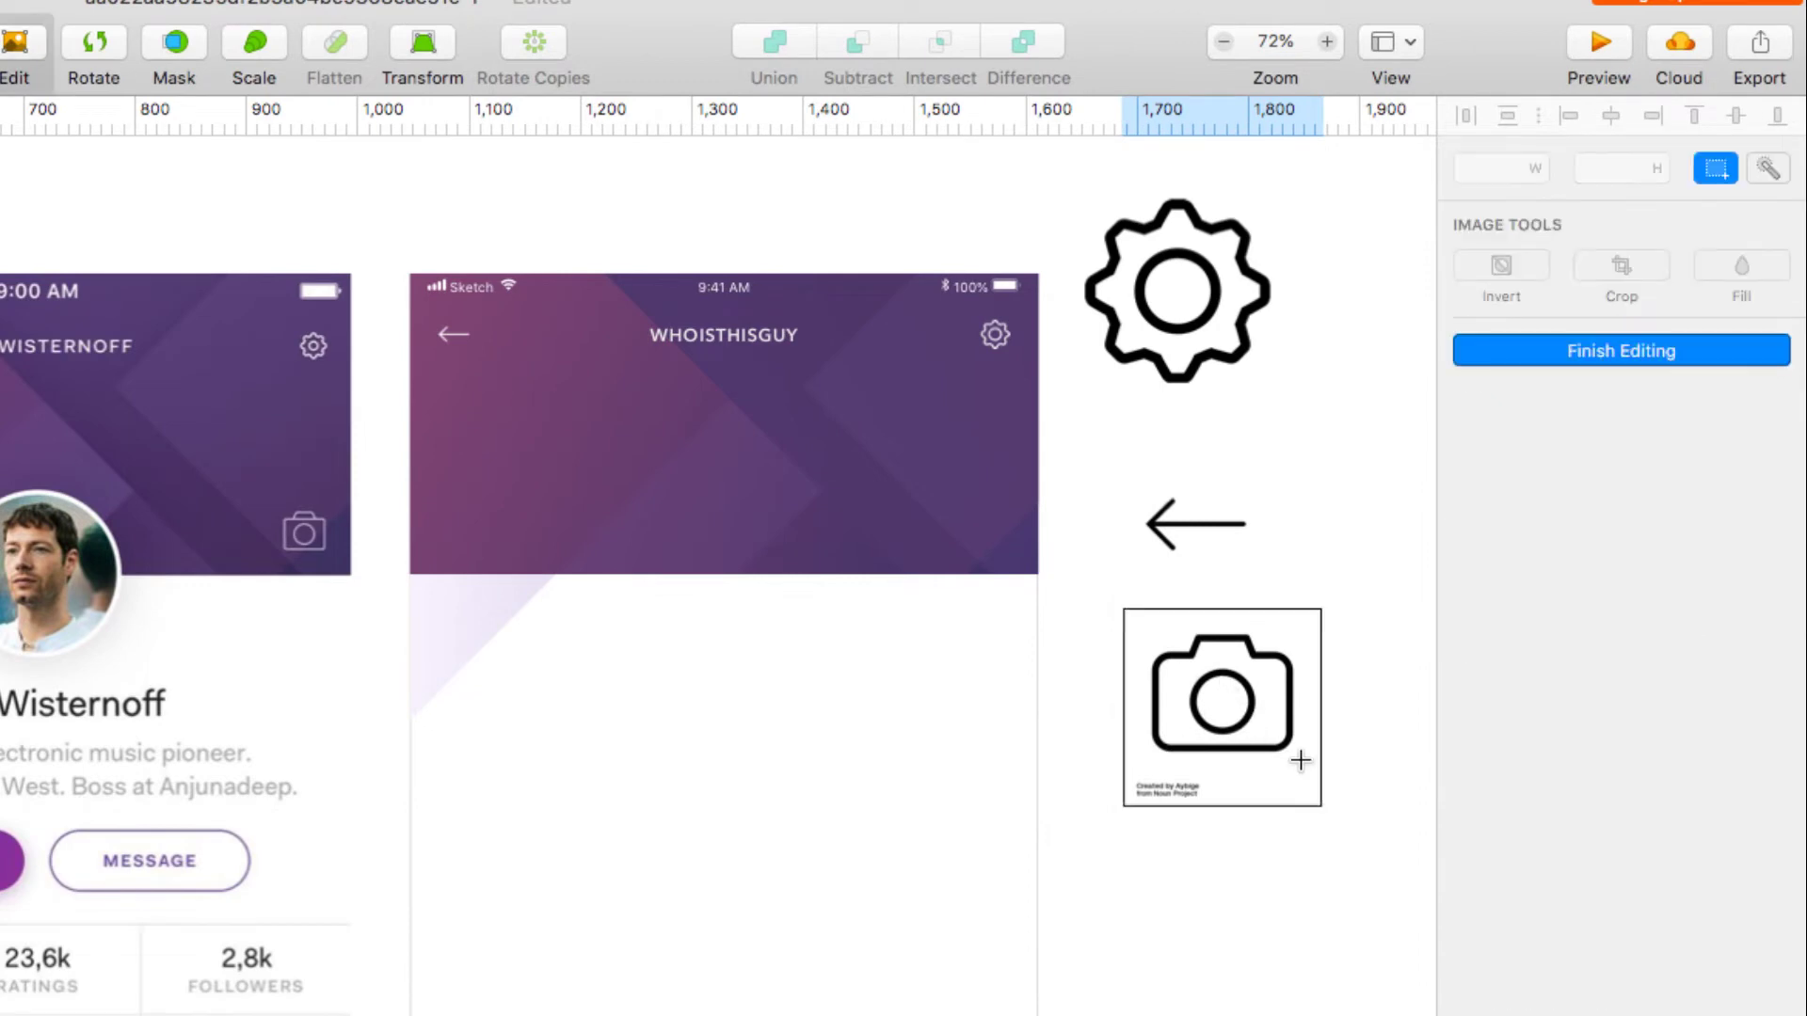
drag(1300, 759, 1159, 626)
key(Return)
key(Escape)
Step: Give the camera a white #FFFFFF fill, move it into the header's lower right corner and scale it to 36 × 29.77
click(1777, 704)
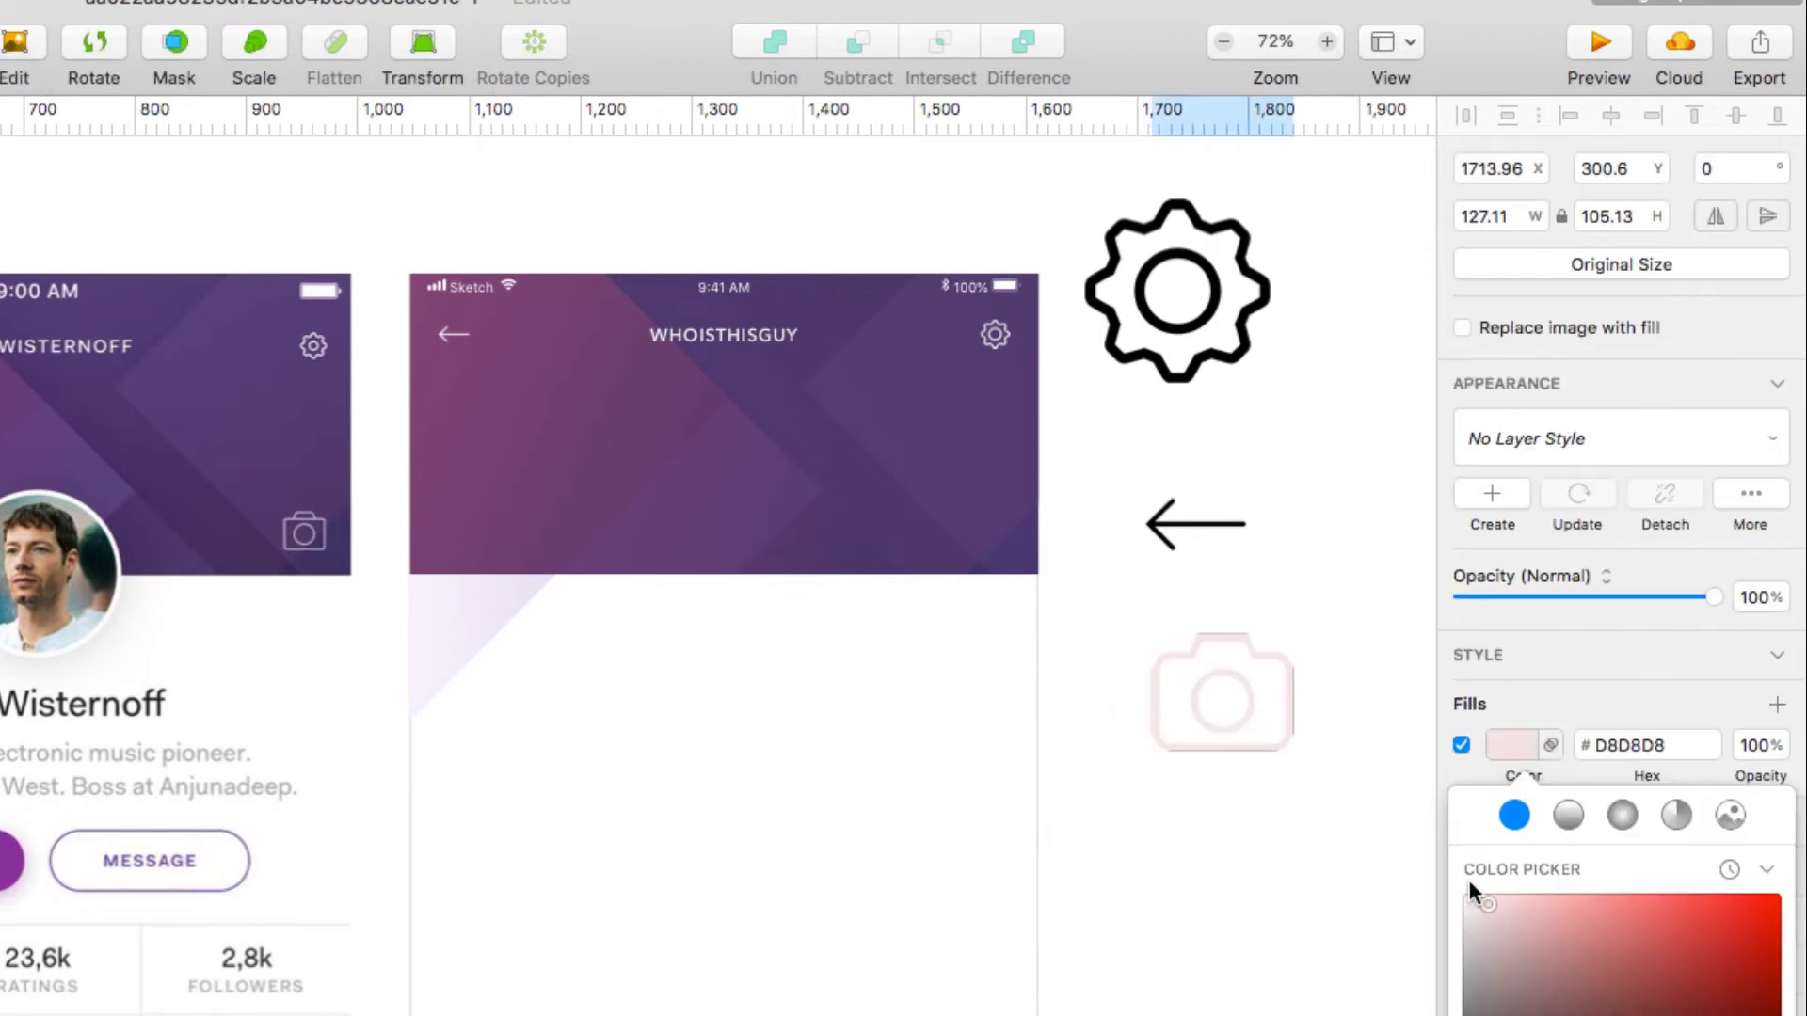
drag(1223, 701, 924, 492)
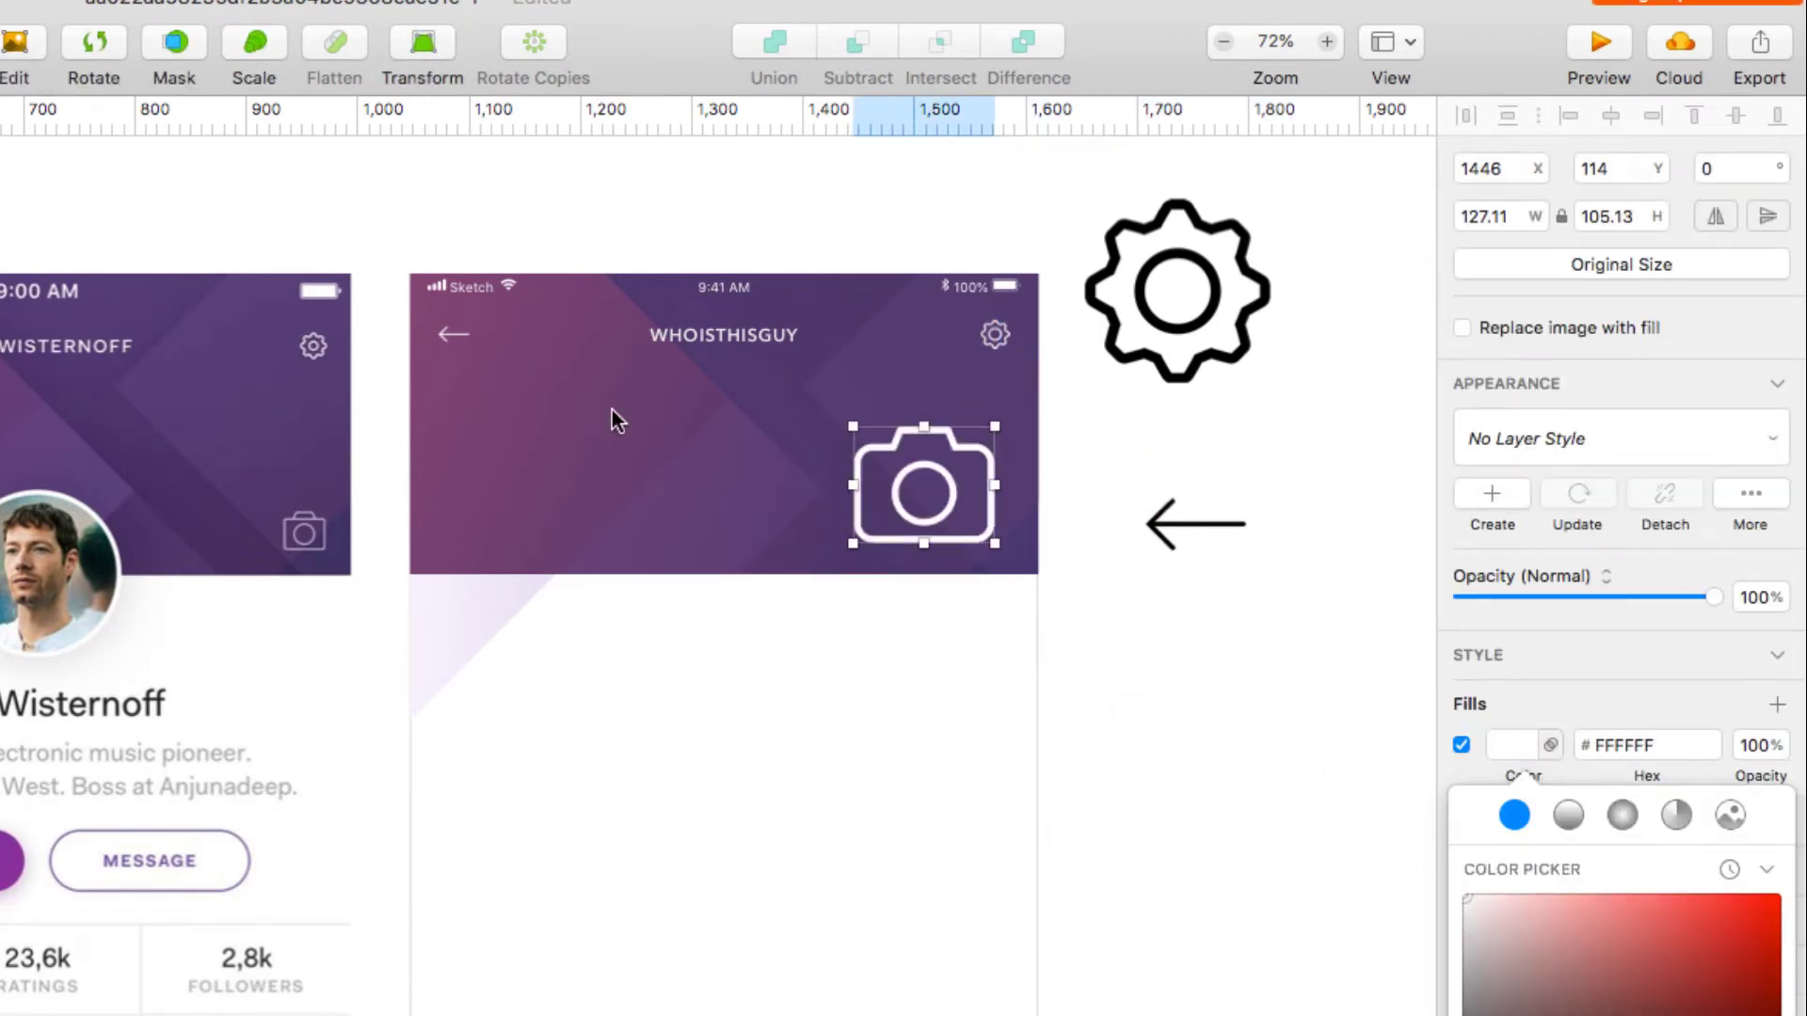
drag(852, 426, 928, 518)
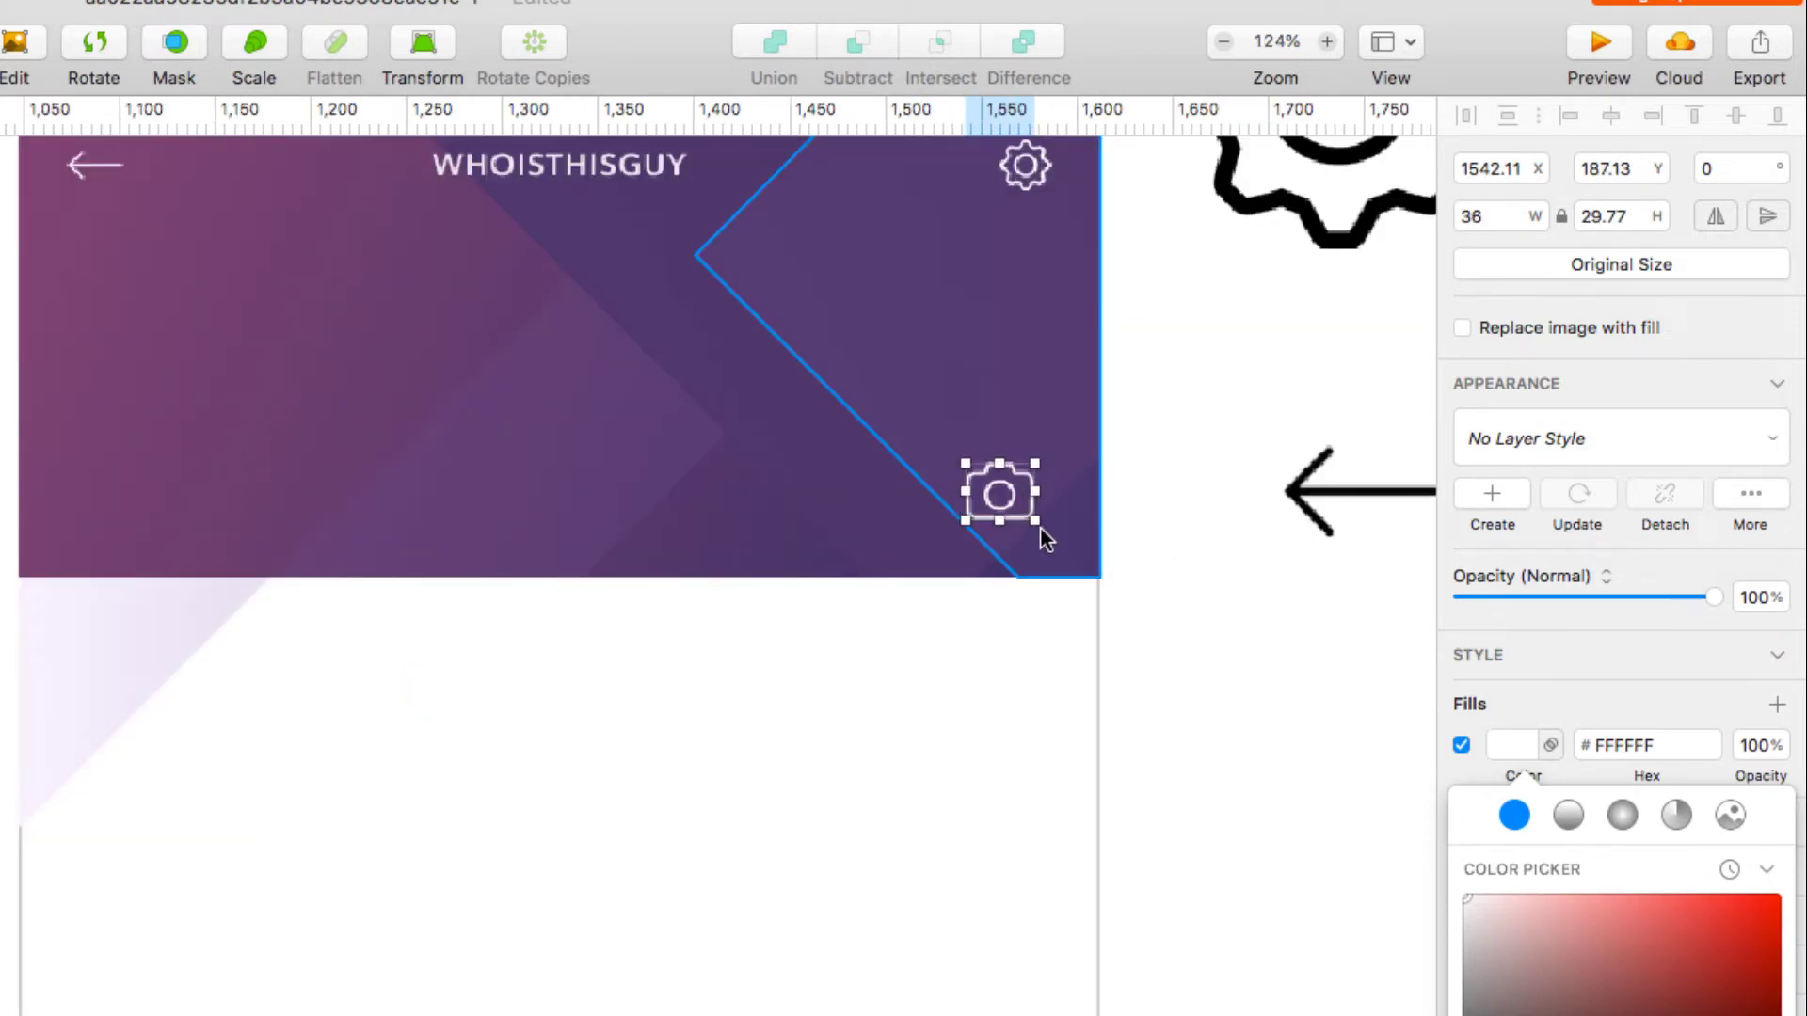
Step: Check the camera icon's spacing to the header edges and move it to X 1551.11, Y 192.13
key(alt)
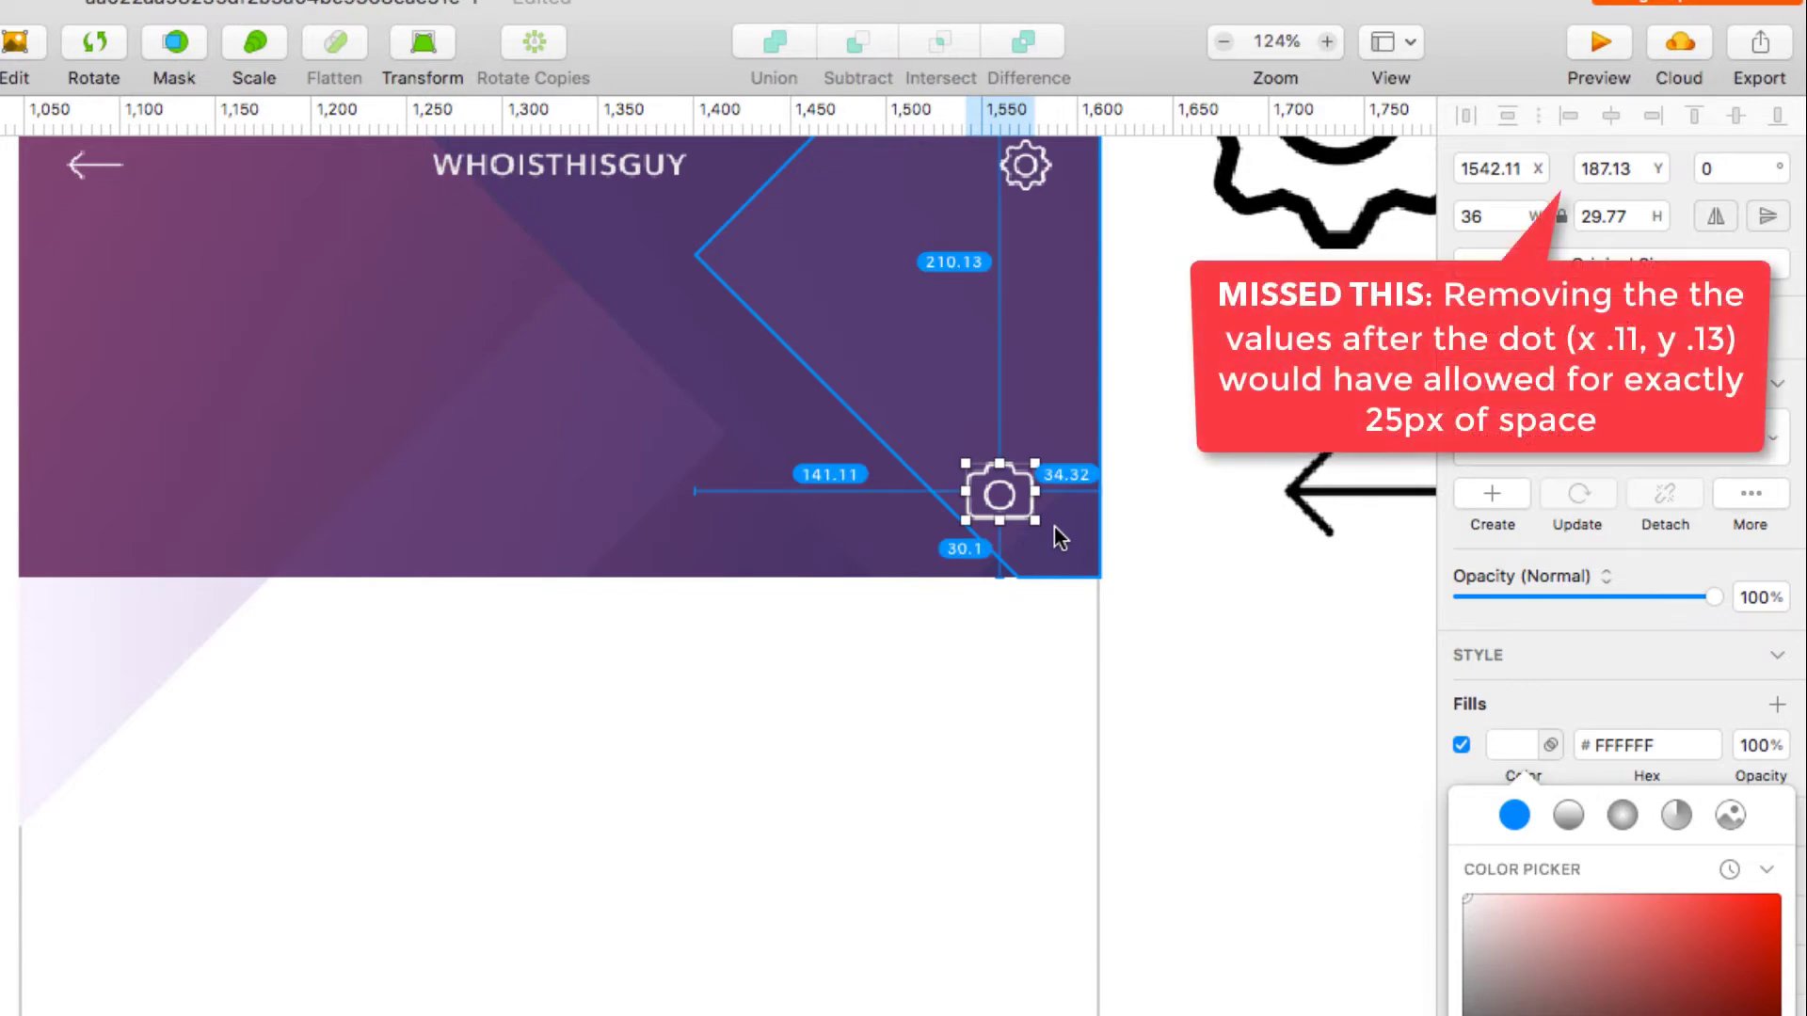
key(Right)
key(Right)
key(Right)
key(Right)
key(Right)
key(Right)
key(Right)
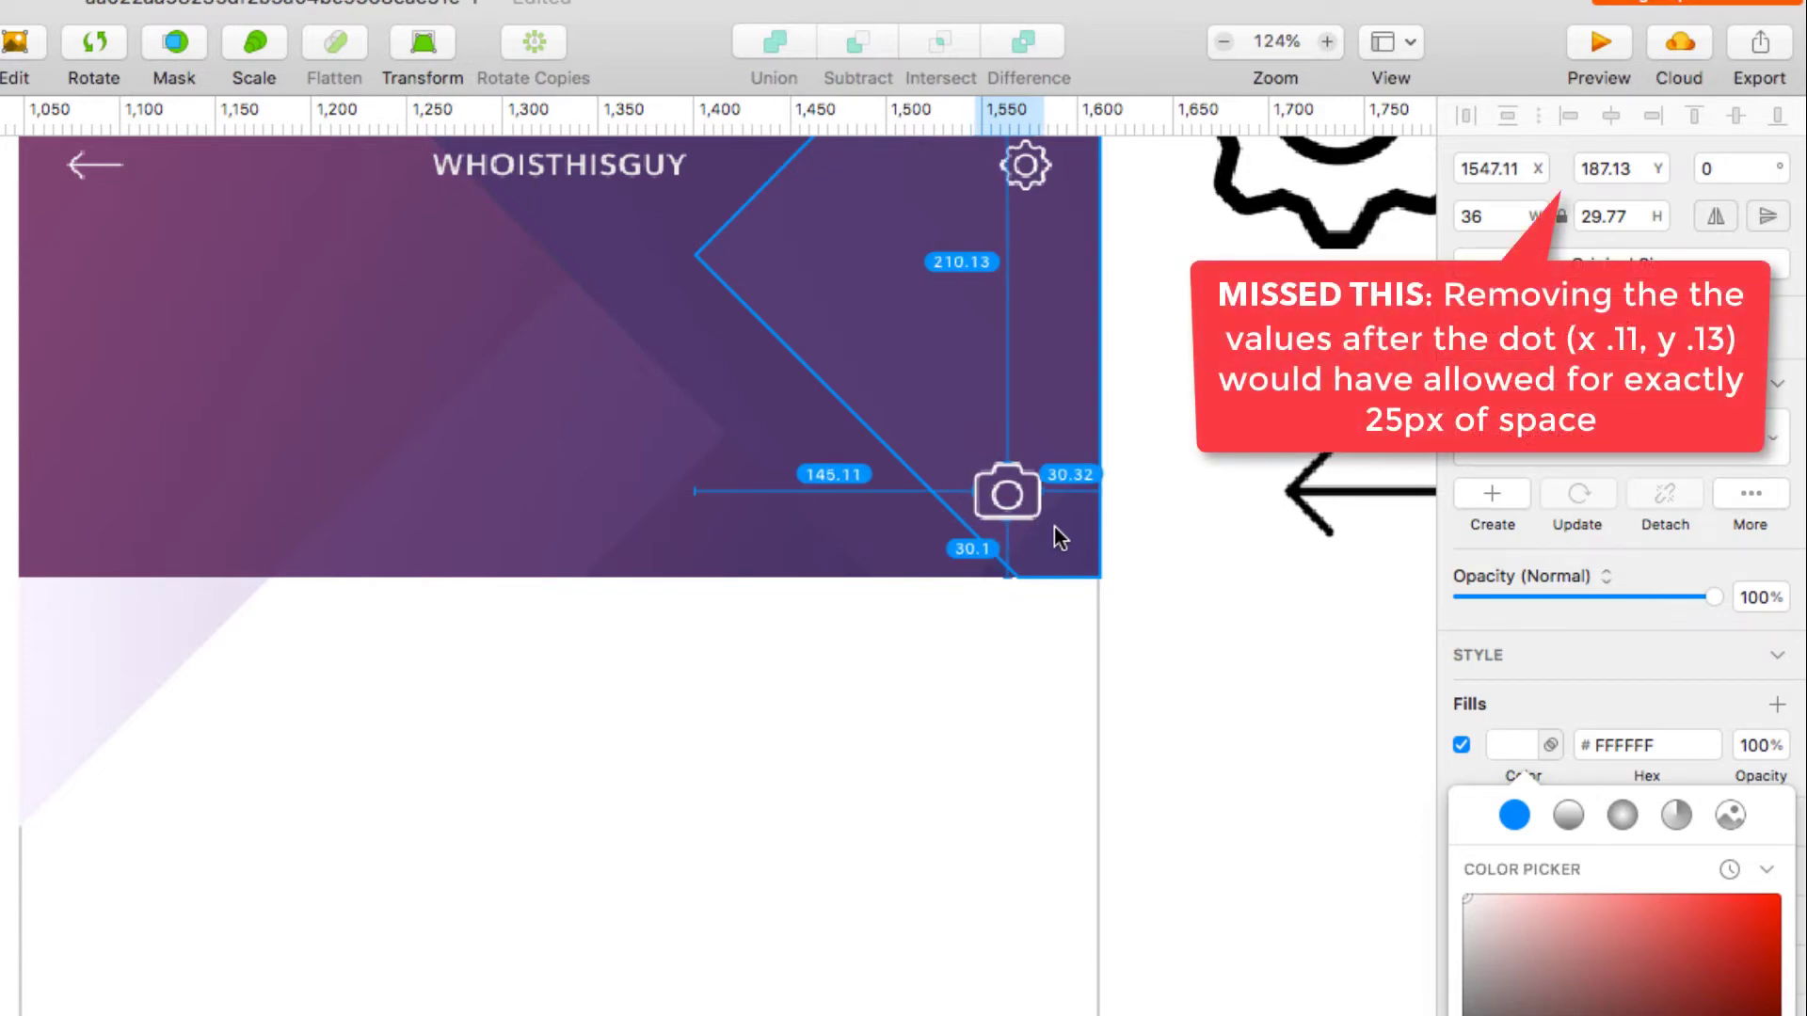
key(Right)
key(Right)
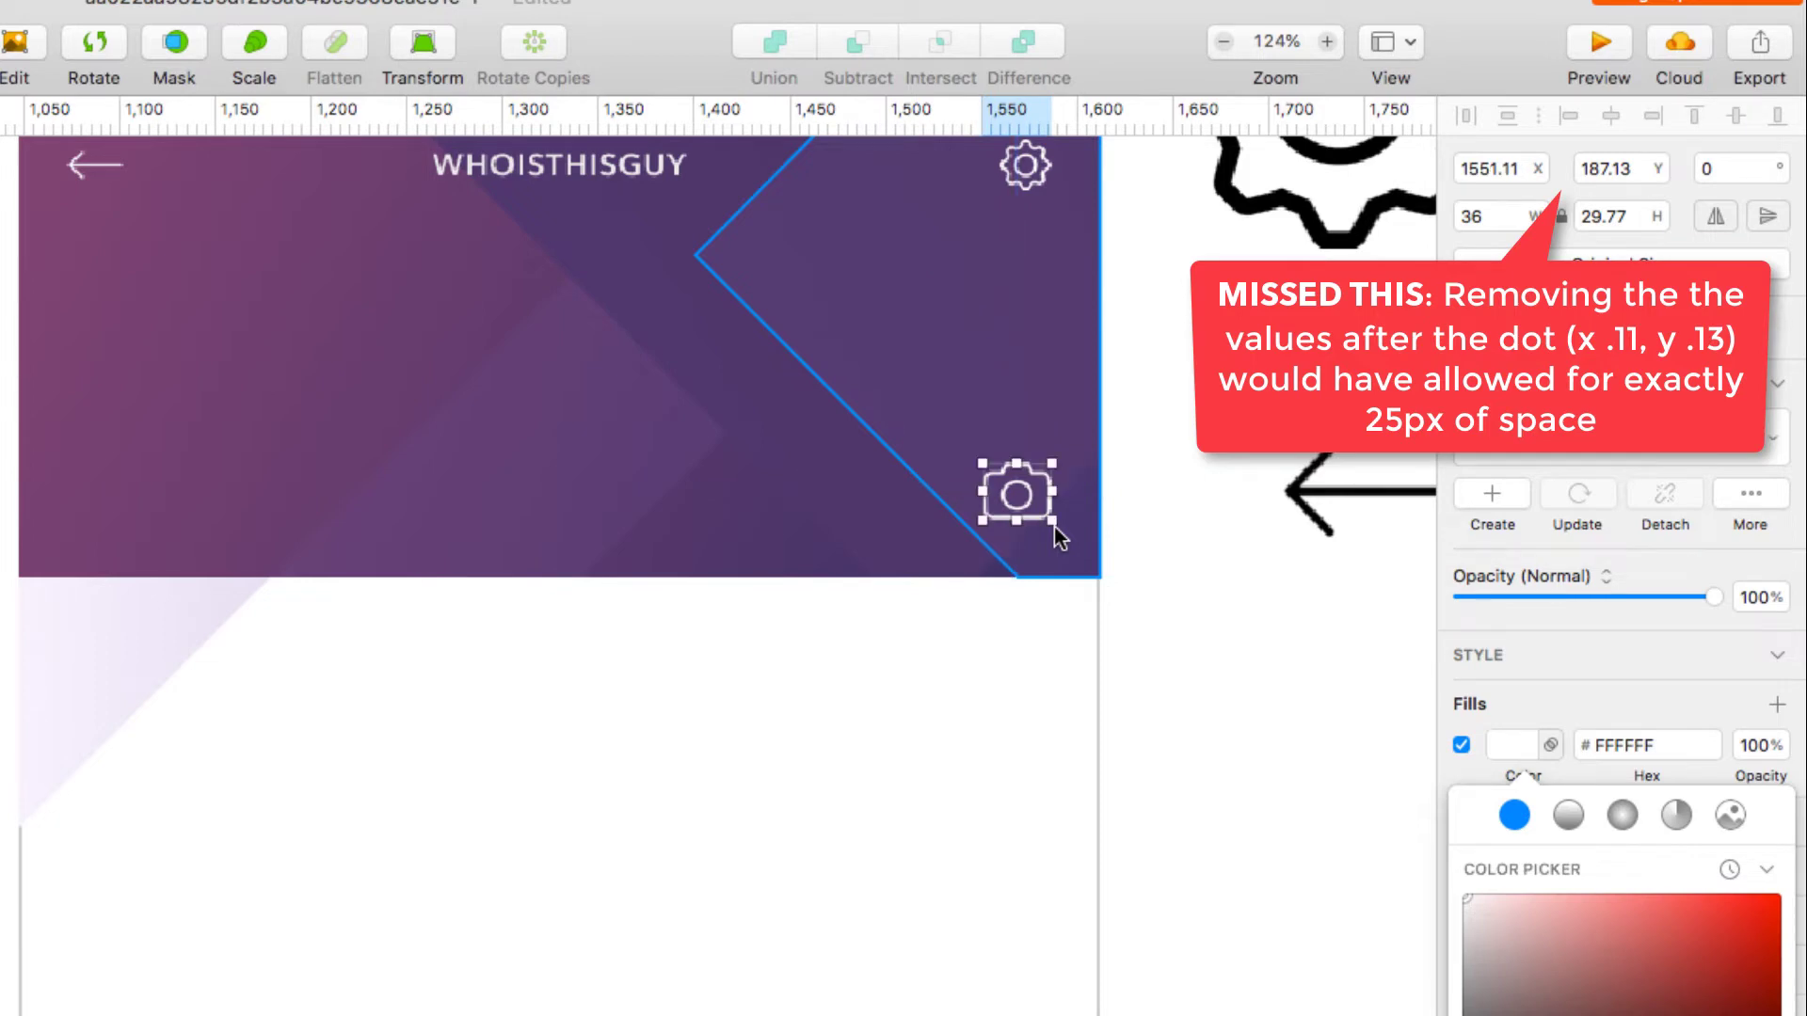
key(alt)
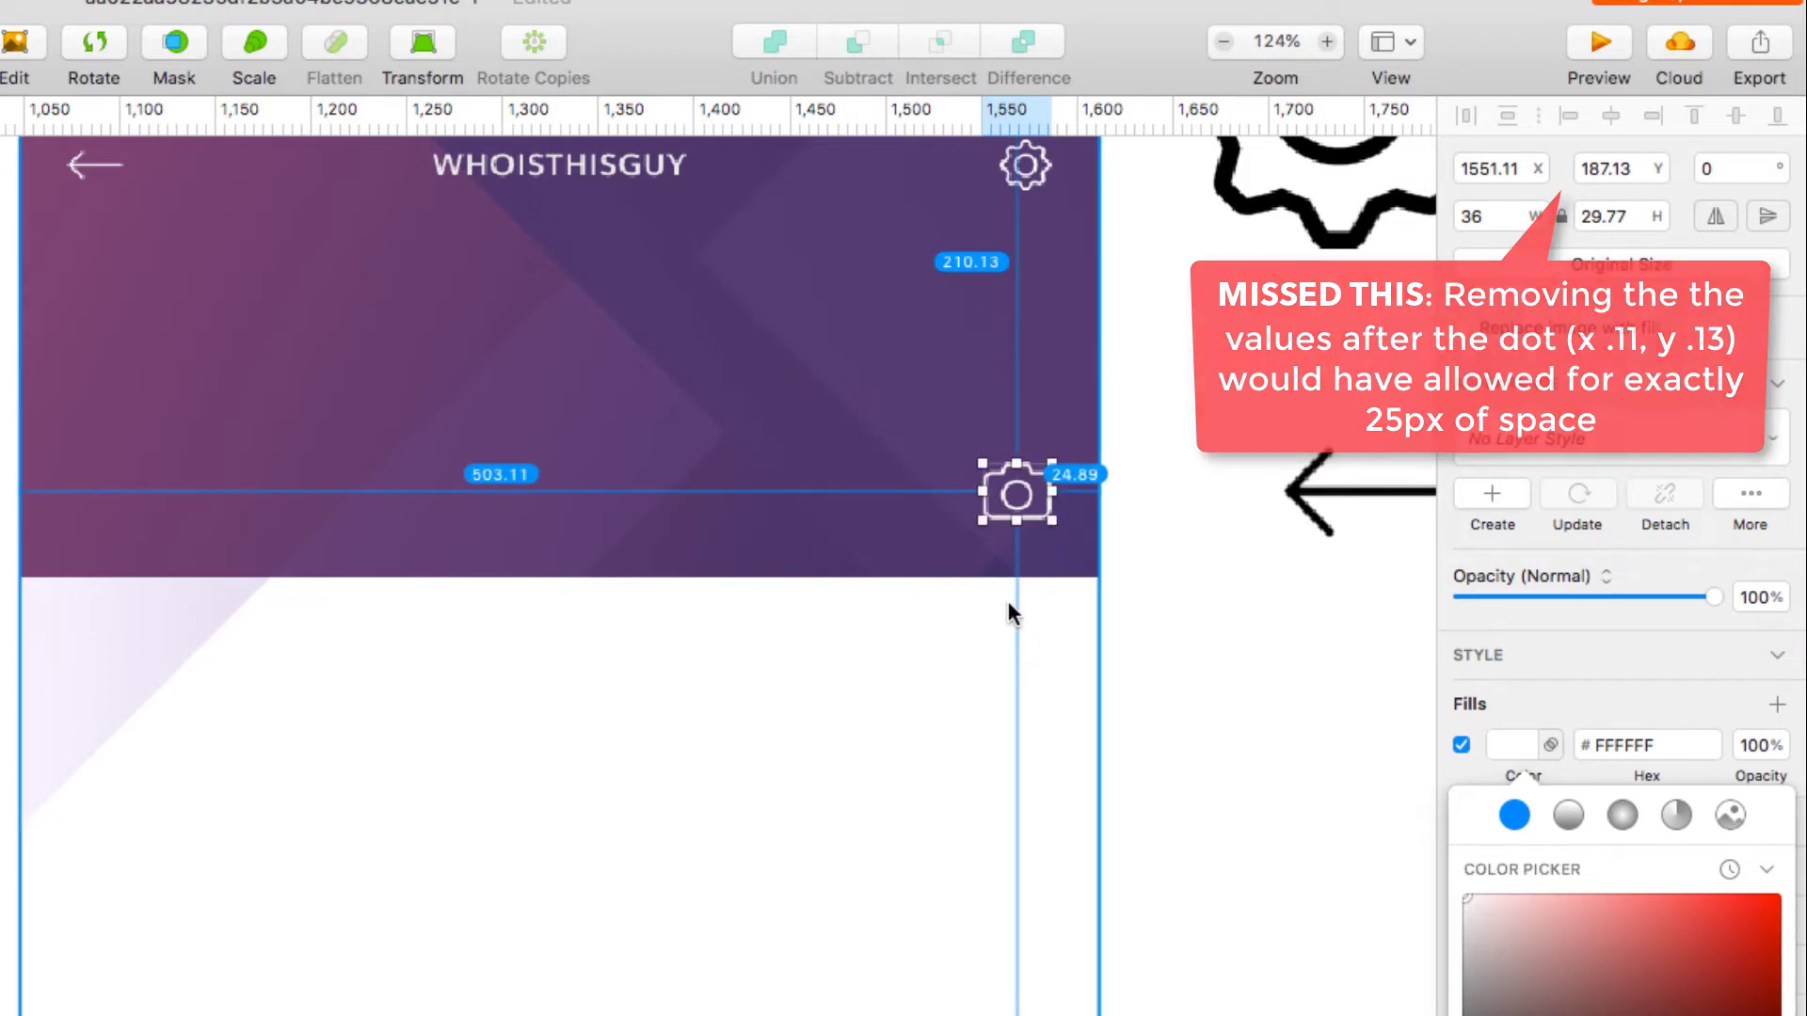
mouse_move(991, 569)
key(Down)
key(Down)
key(Down)
key(Down)
key(Down)
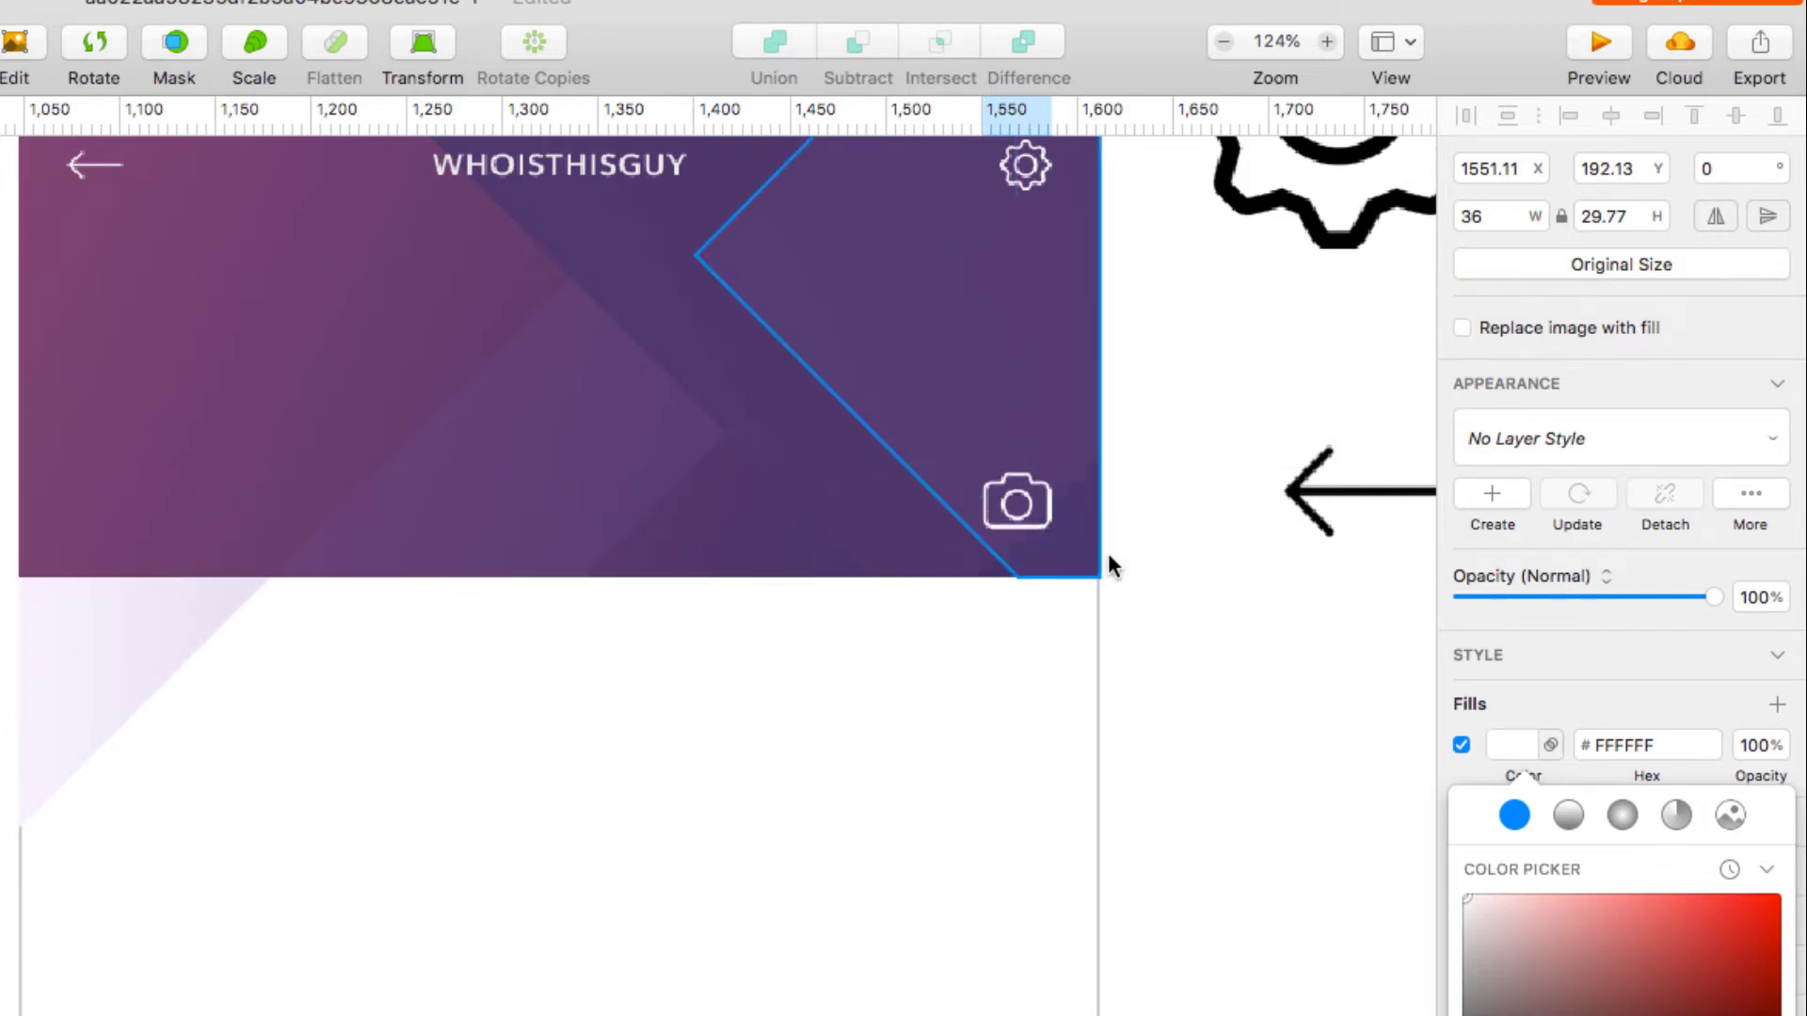
Step: Change the header camera icon's fill to light grey #D2D2D2
click(1160, 535)
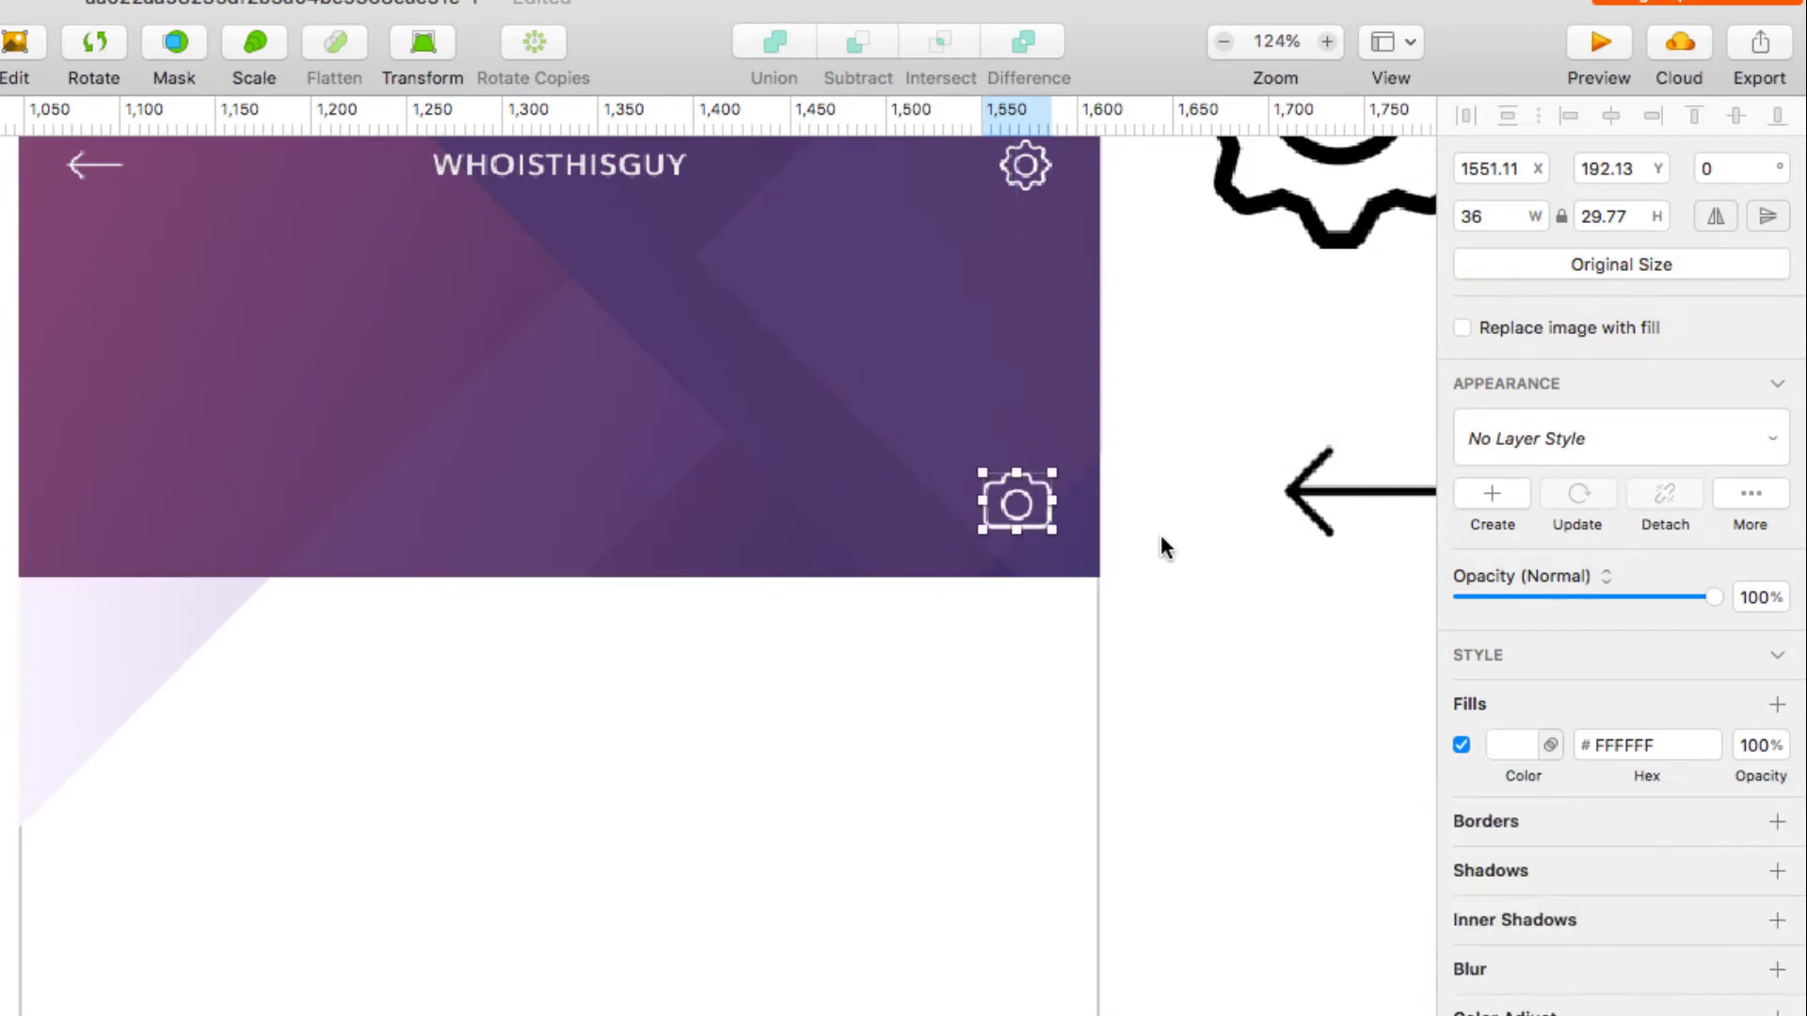
click(1510, 746)
drag(1465, 901, 1422, 929)
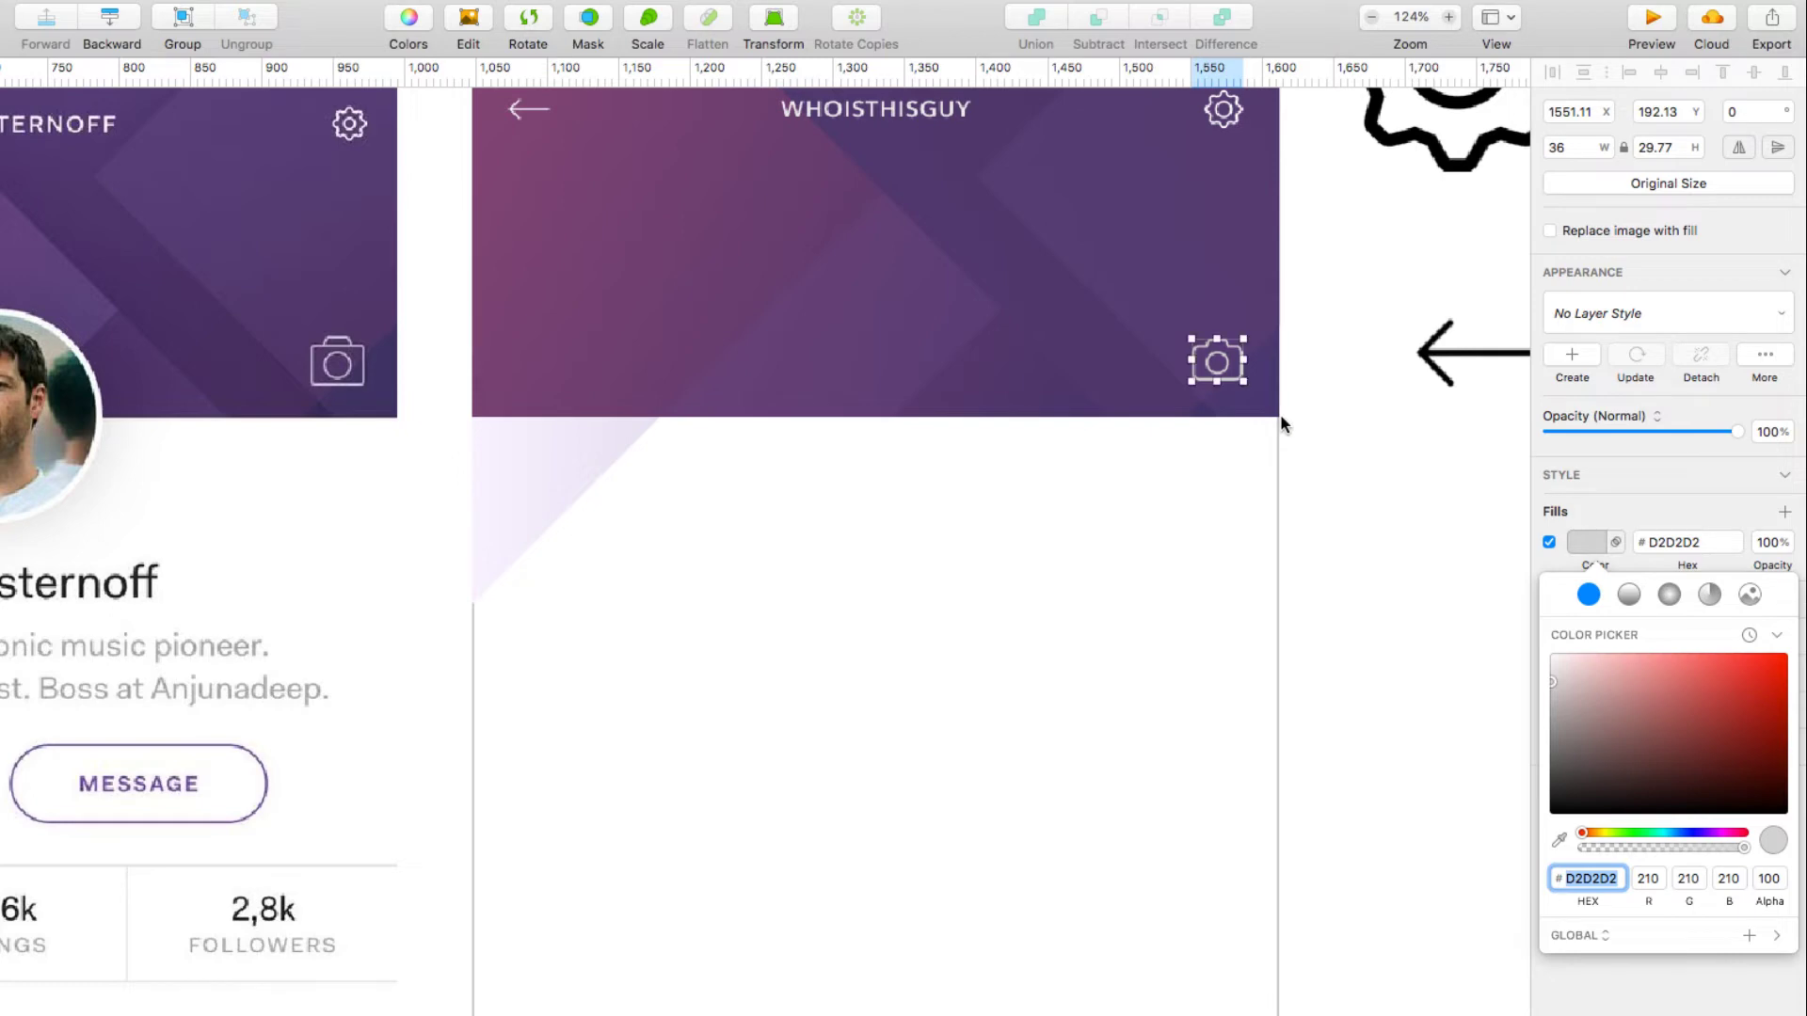
right_click(1585, 875)
click(1534, 959)
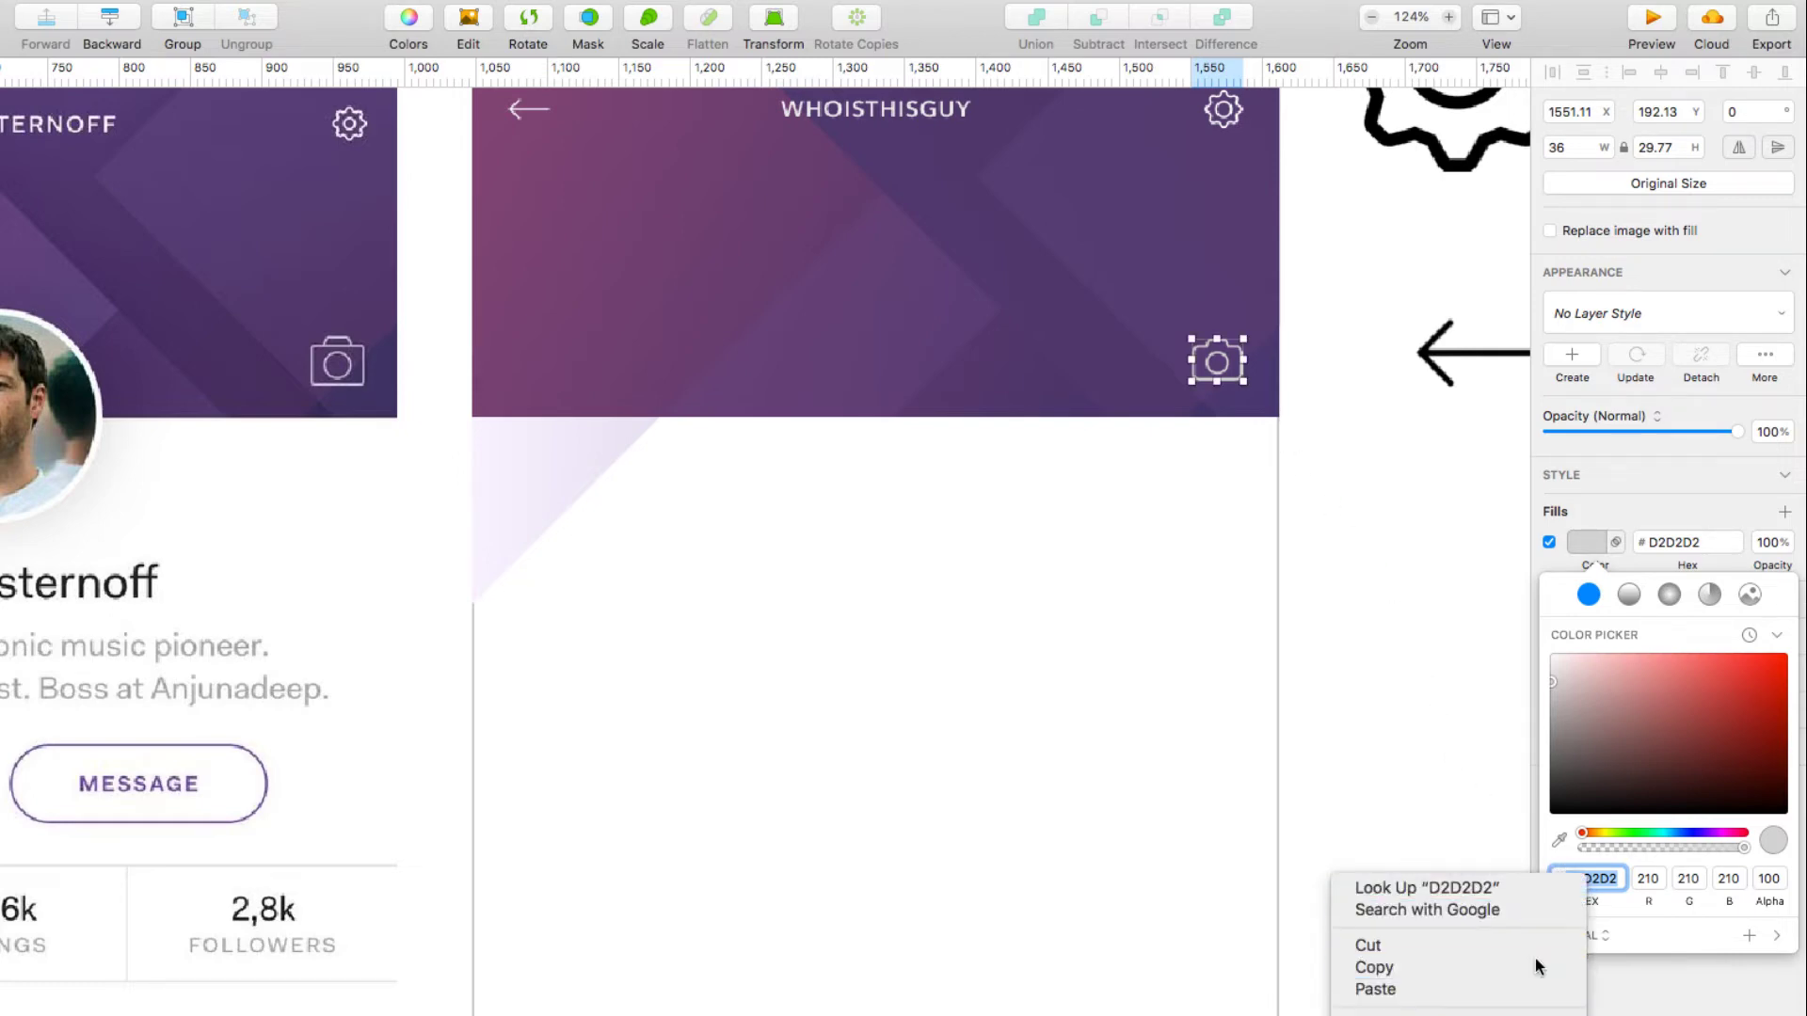
Step: Lower the opacity of the header's camera icon slightly
click(1737, 433)
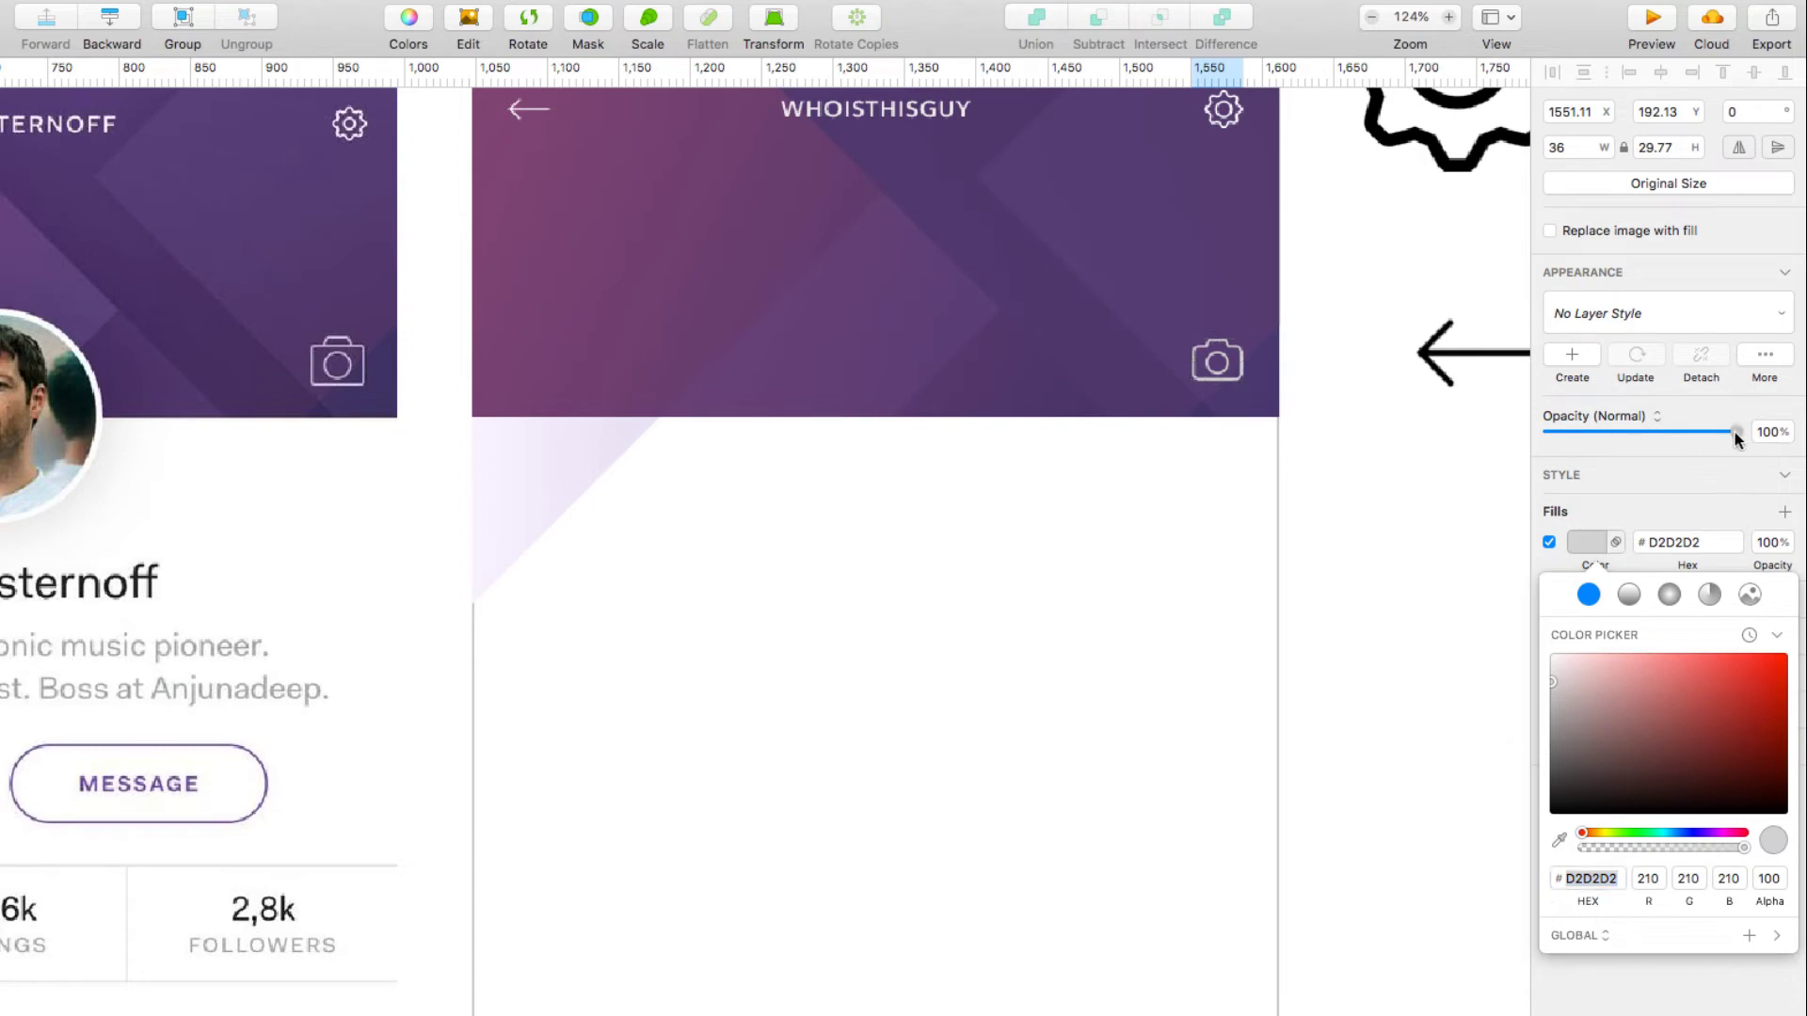
drag(1728, 431, 1707, 446)
Step: Give the header's settings gear the light grey fill #D2D2D2 and an opacity of 80%
click(1221, 141)
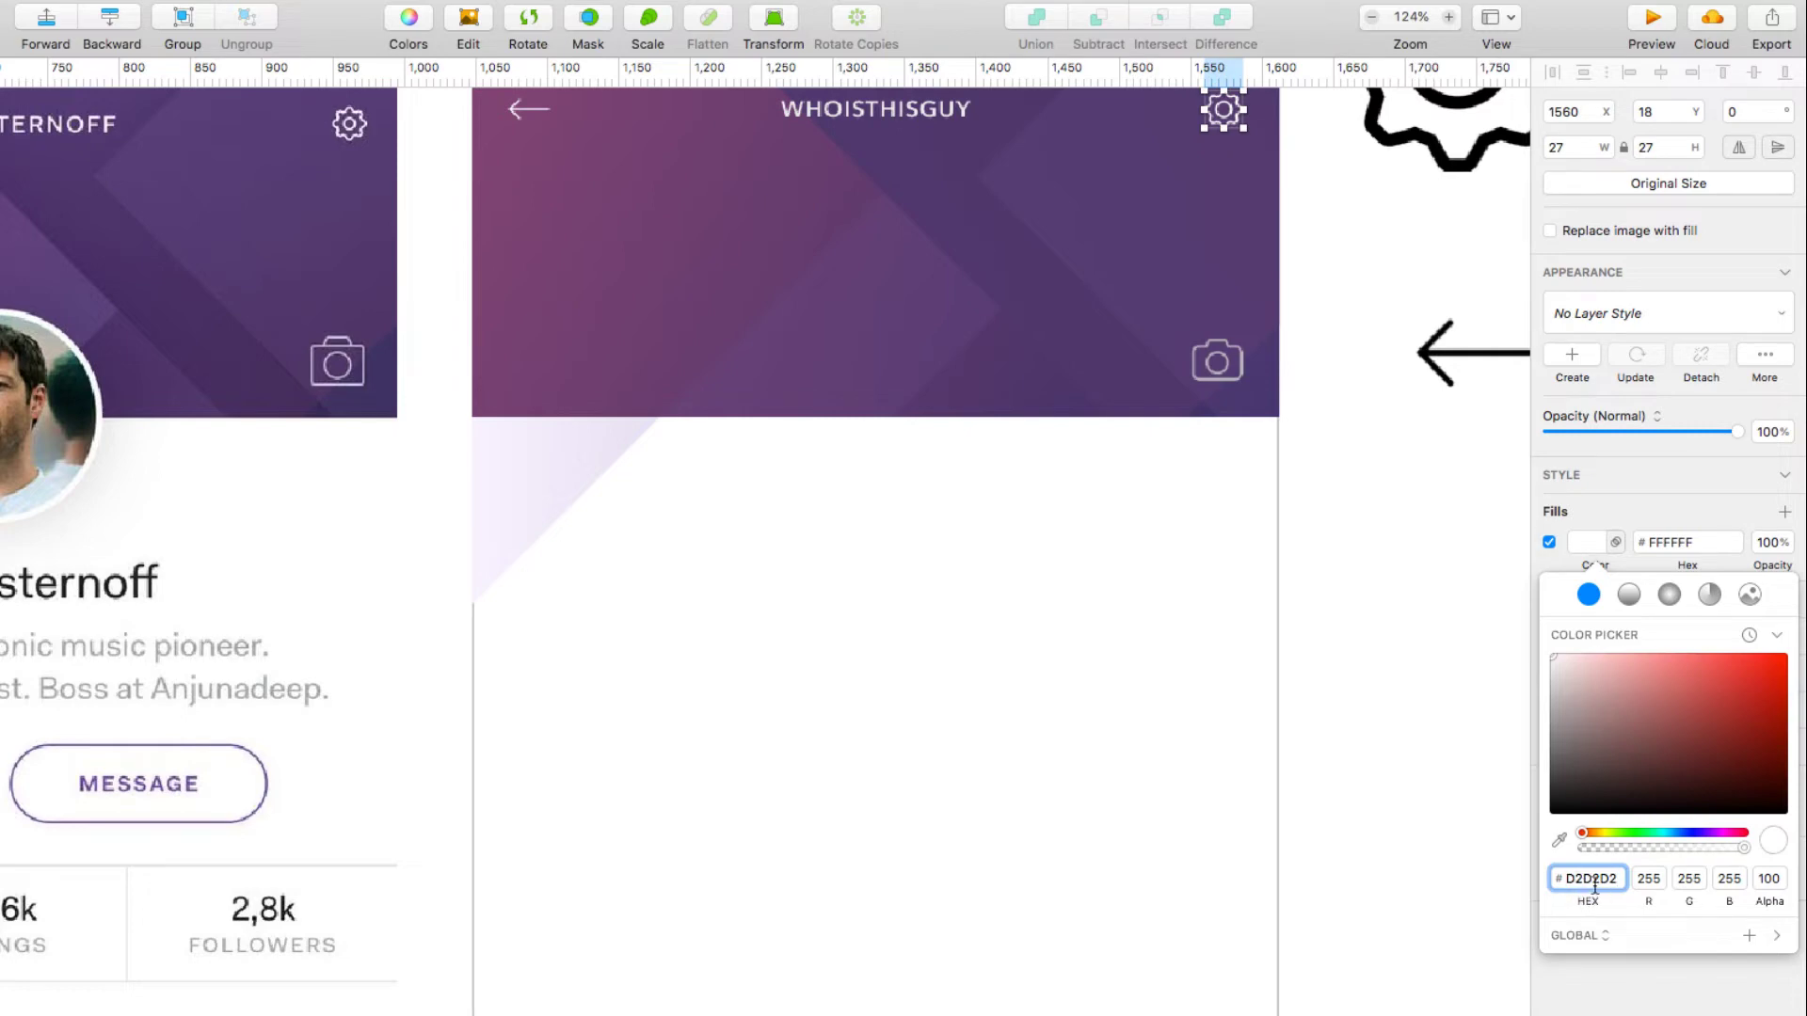
key(Return)
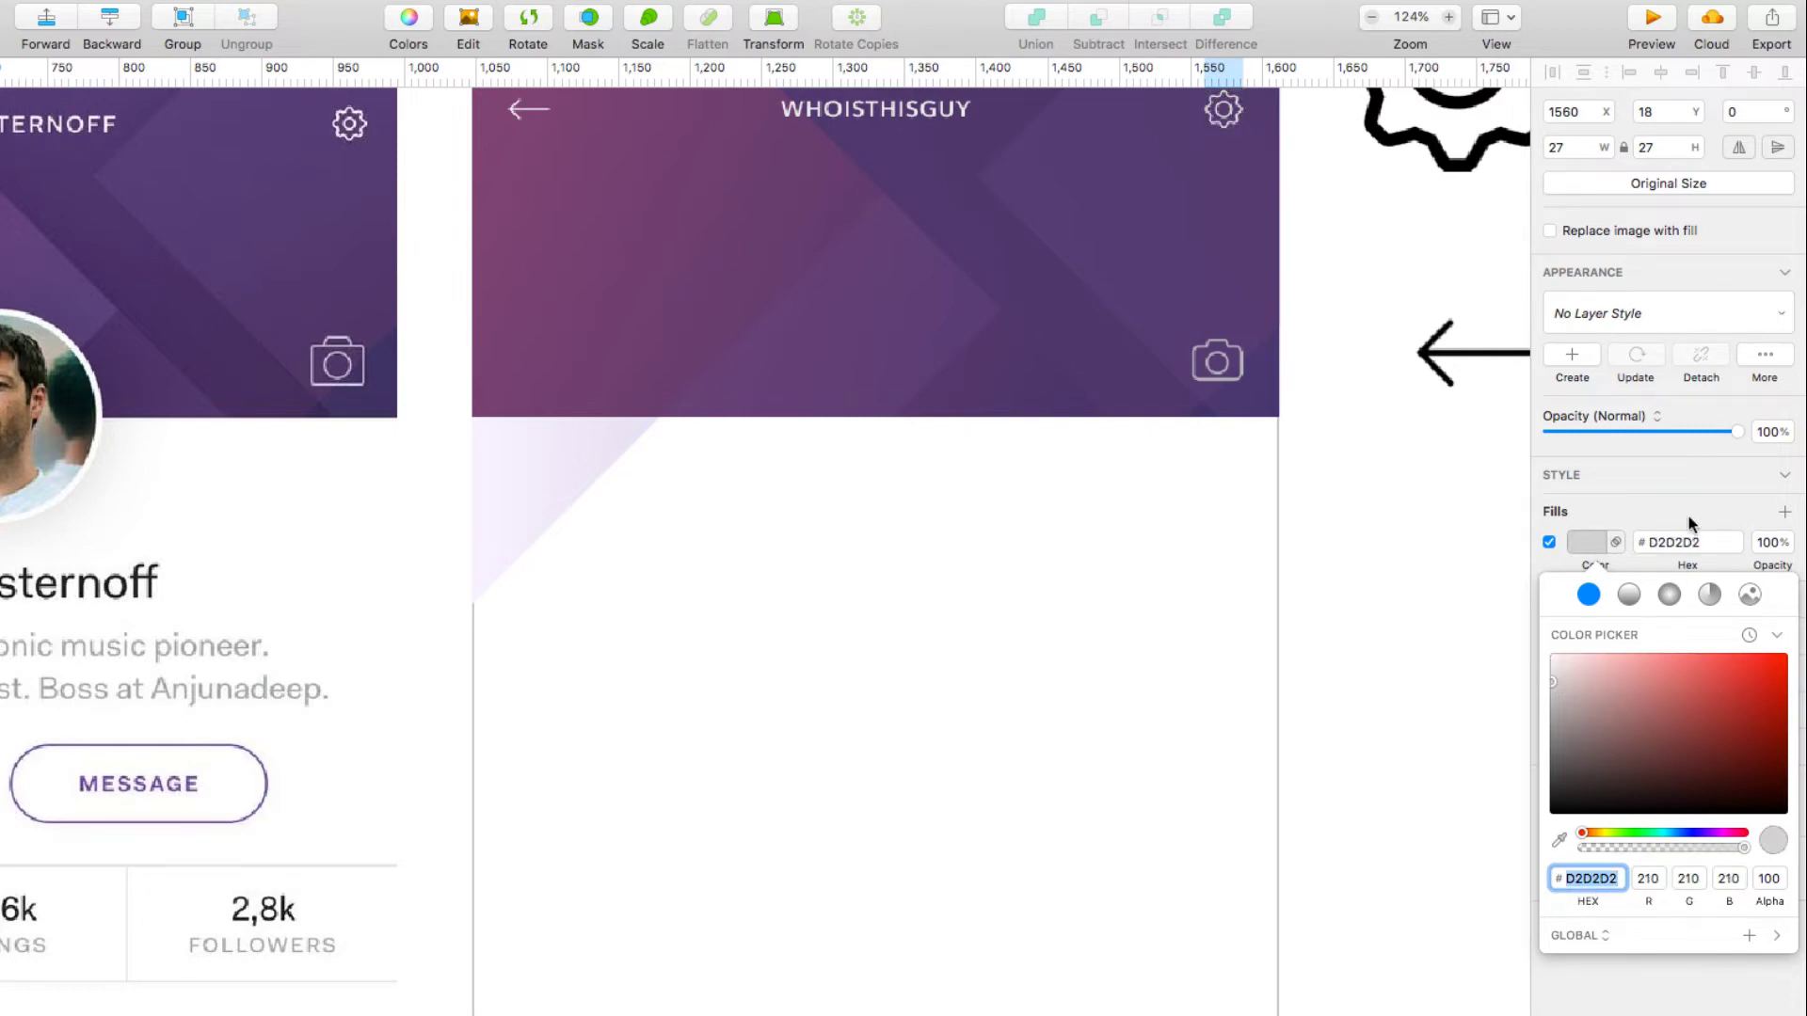
click(1763, 432)
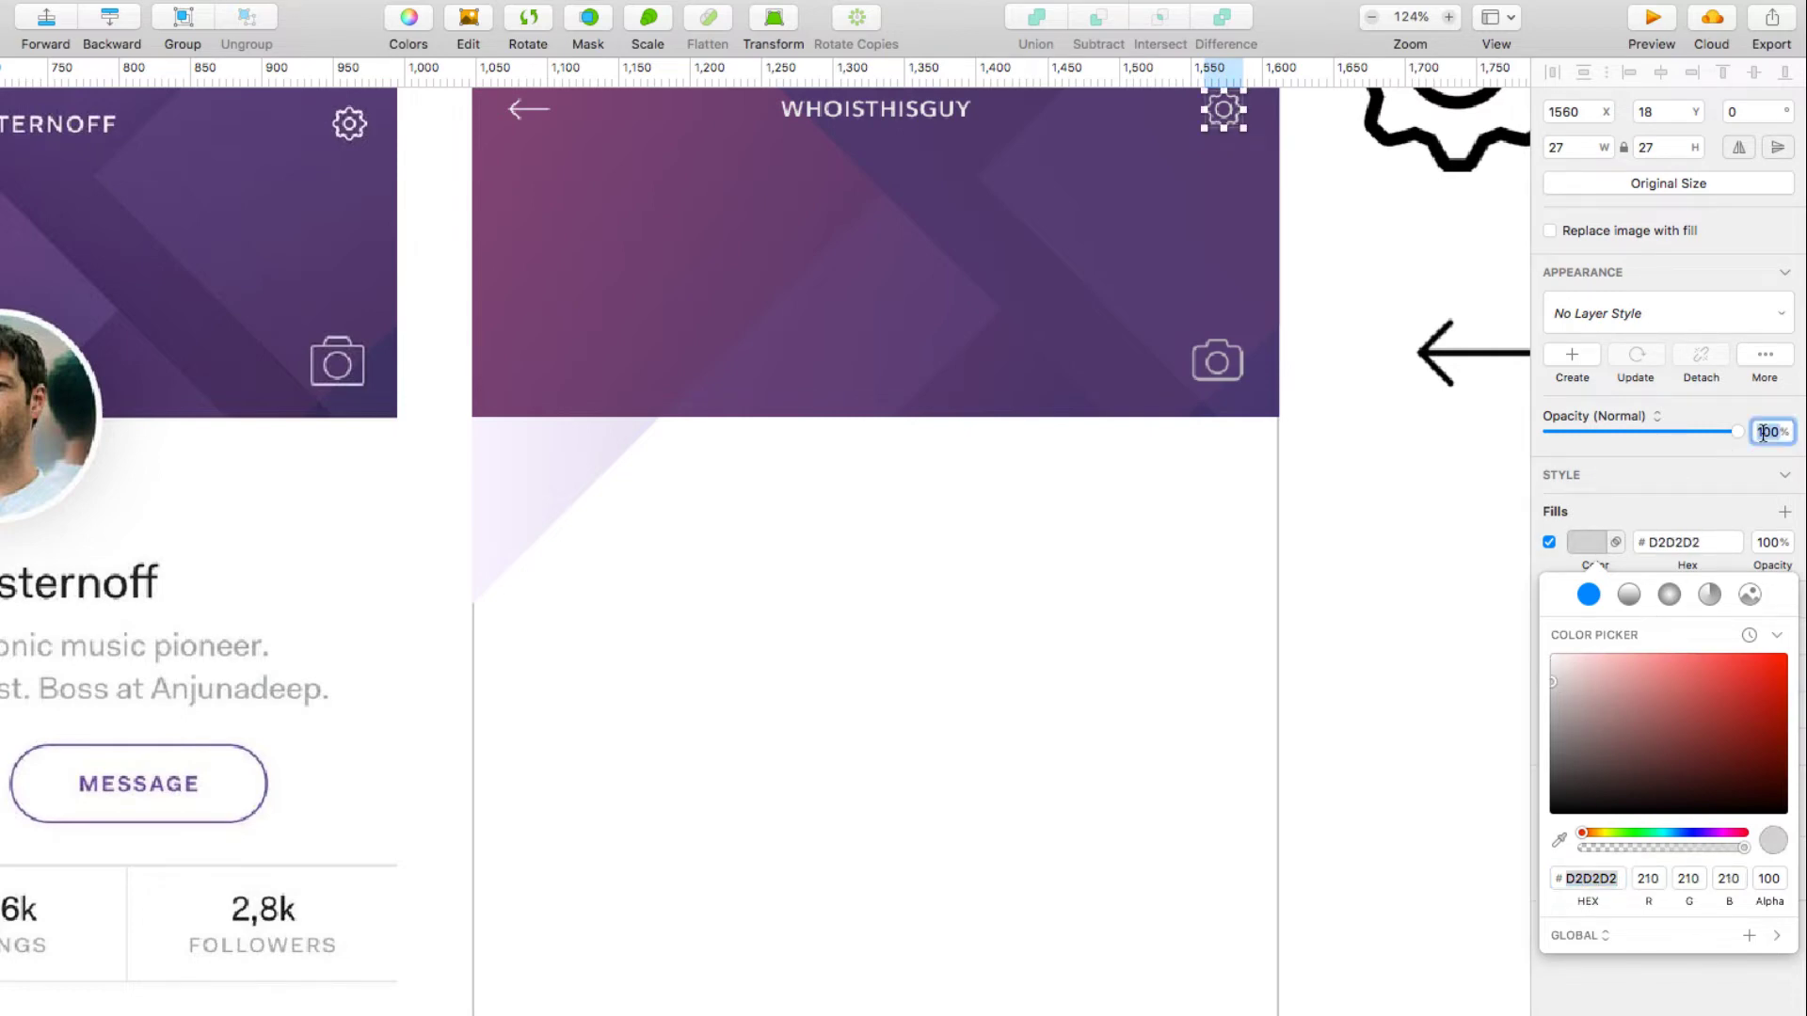
text(80)
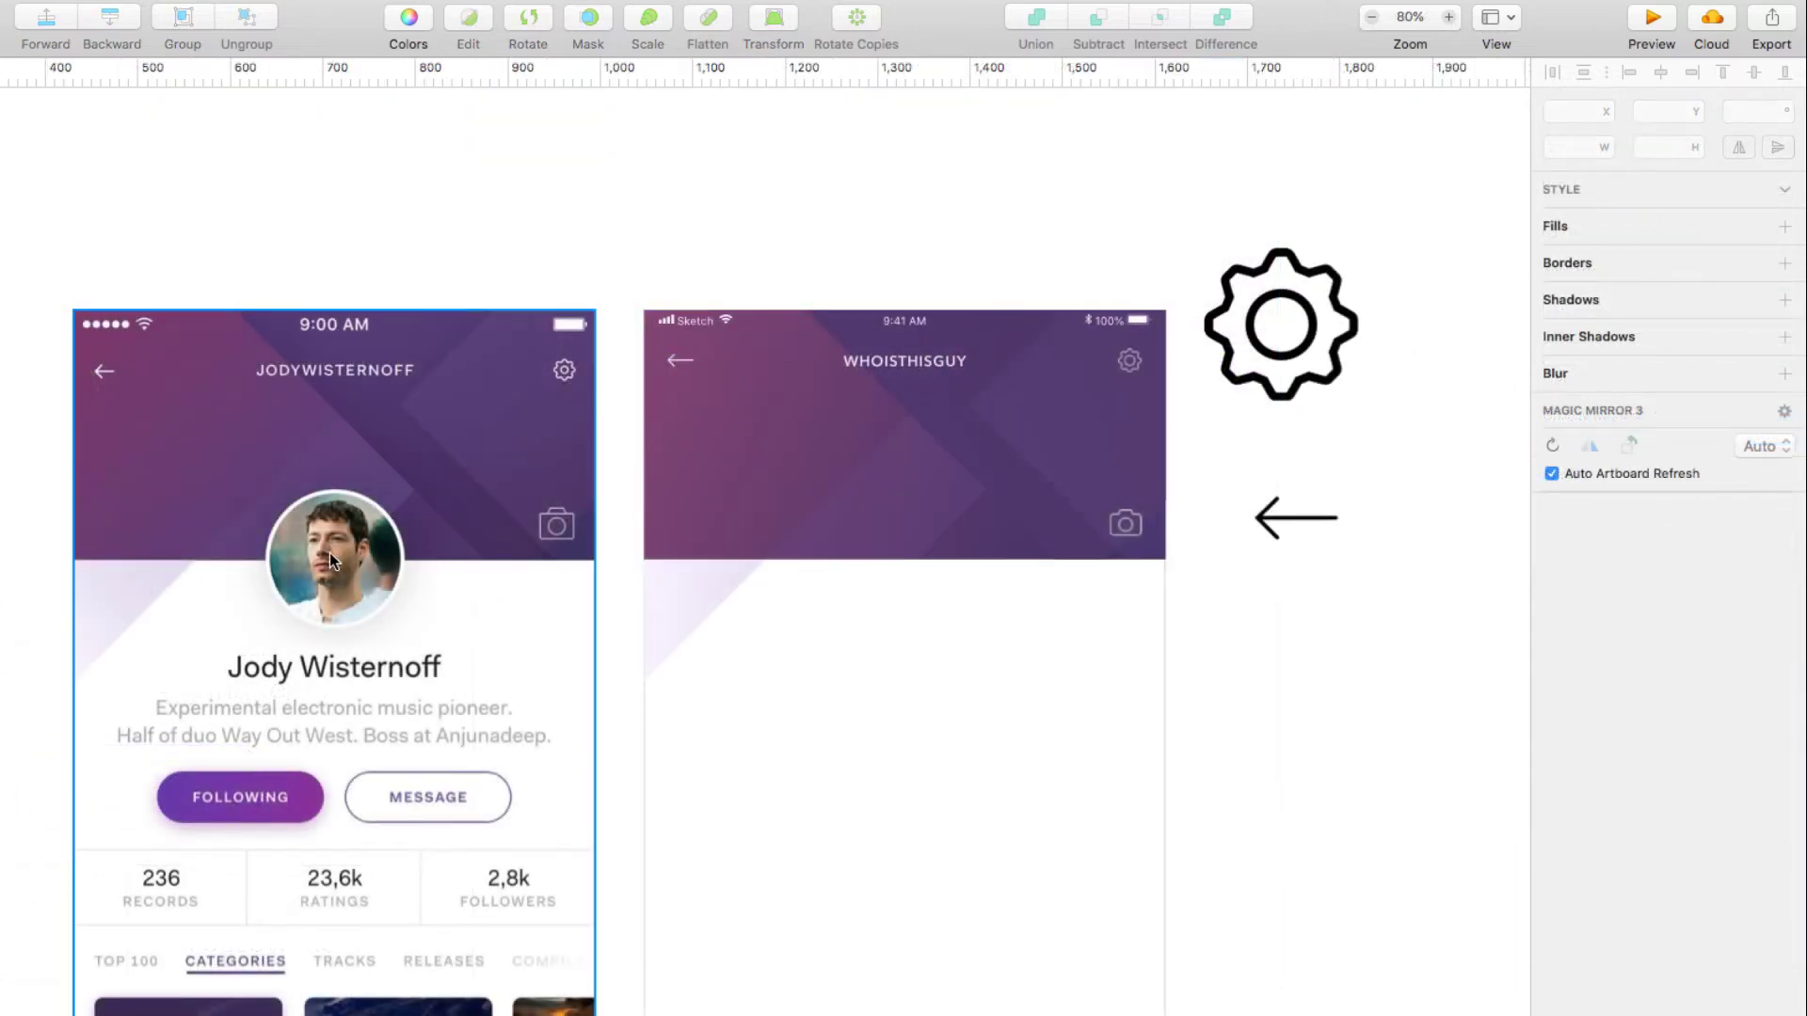
Step: Draw a 142 × 142 circle centred on the header's lower edge for the profile picture
key(o)
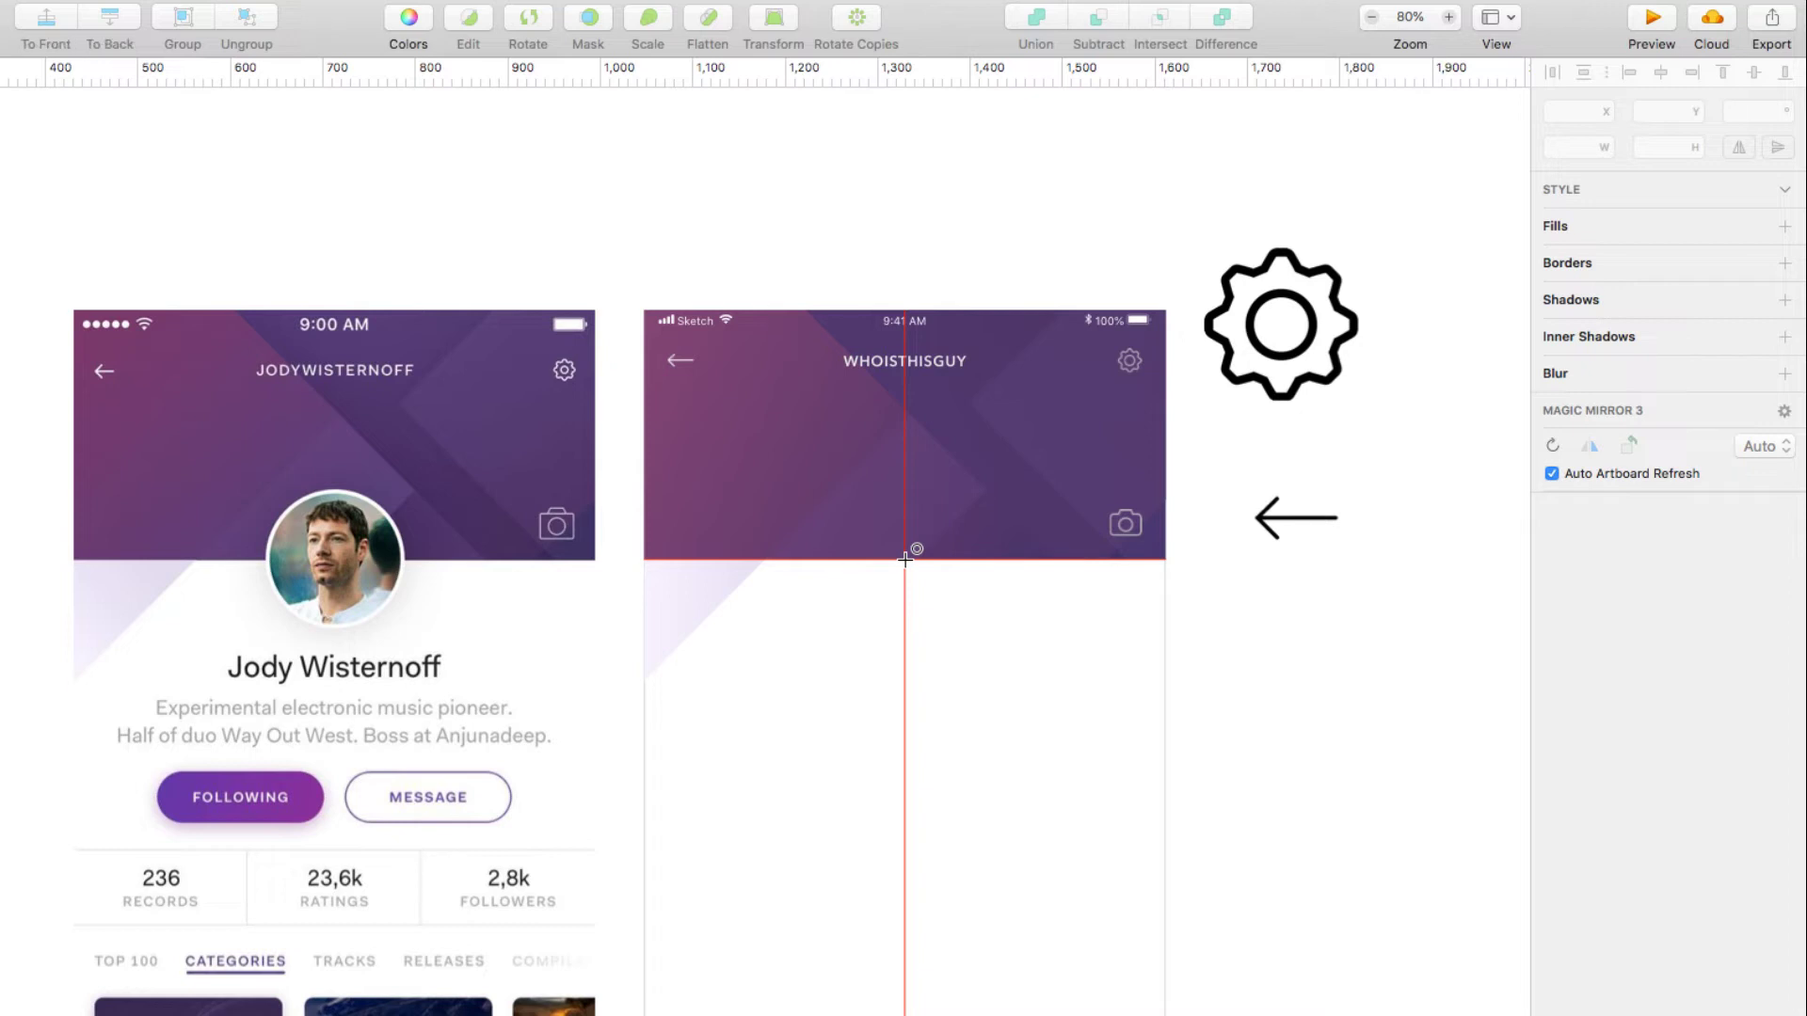
drag(904, 559, 952, 625)
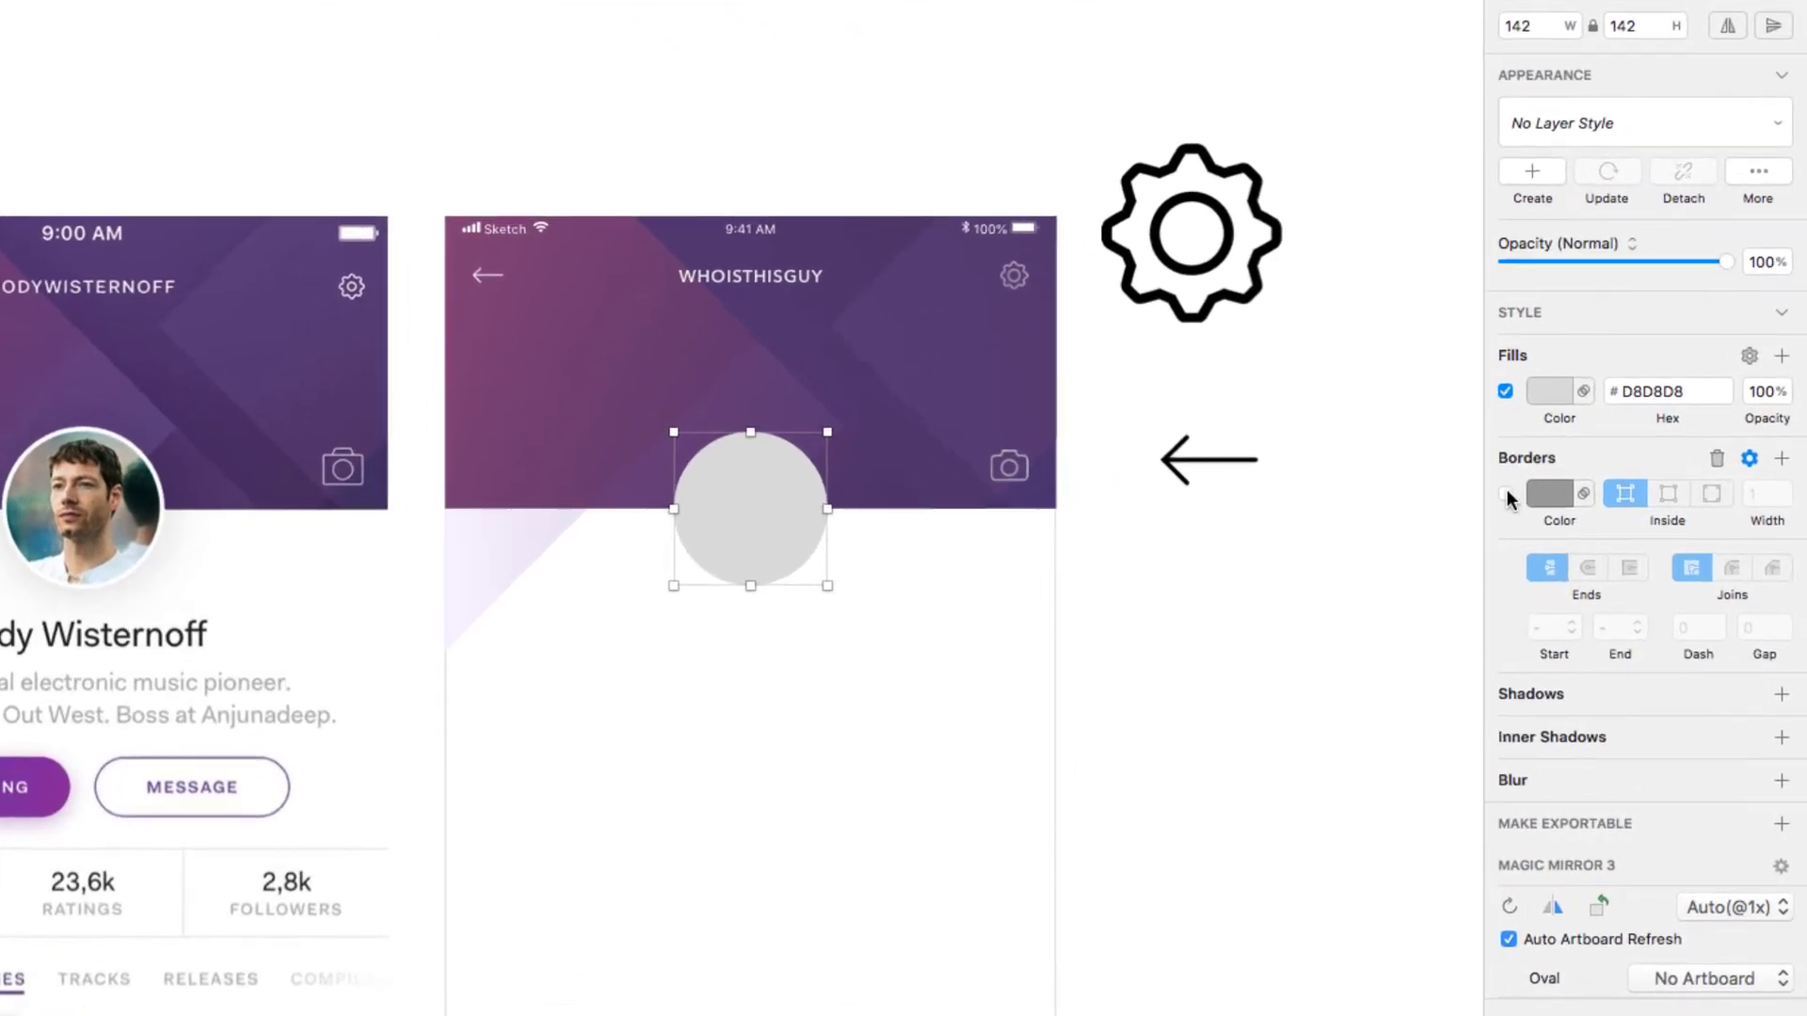
Step: Enable the circle's border, place it outside the shape and colour it white #FFFFFF
click(1505, 494)
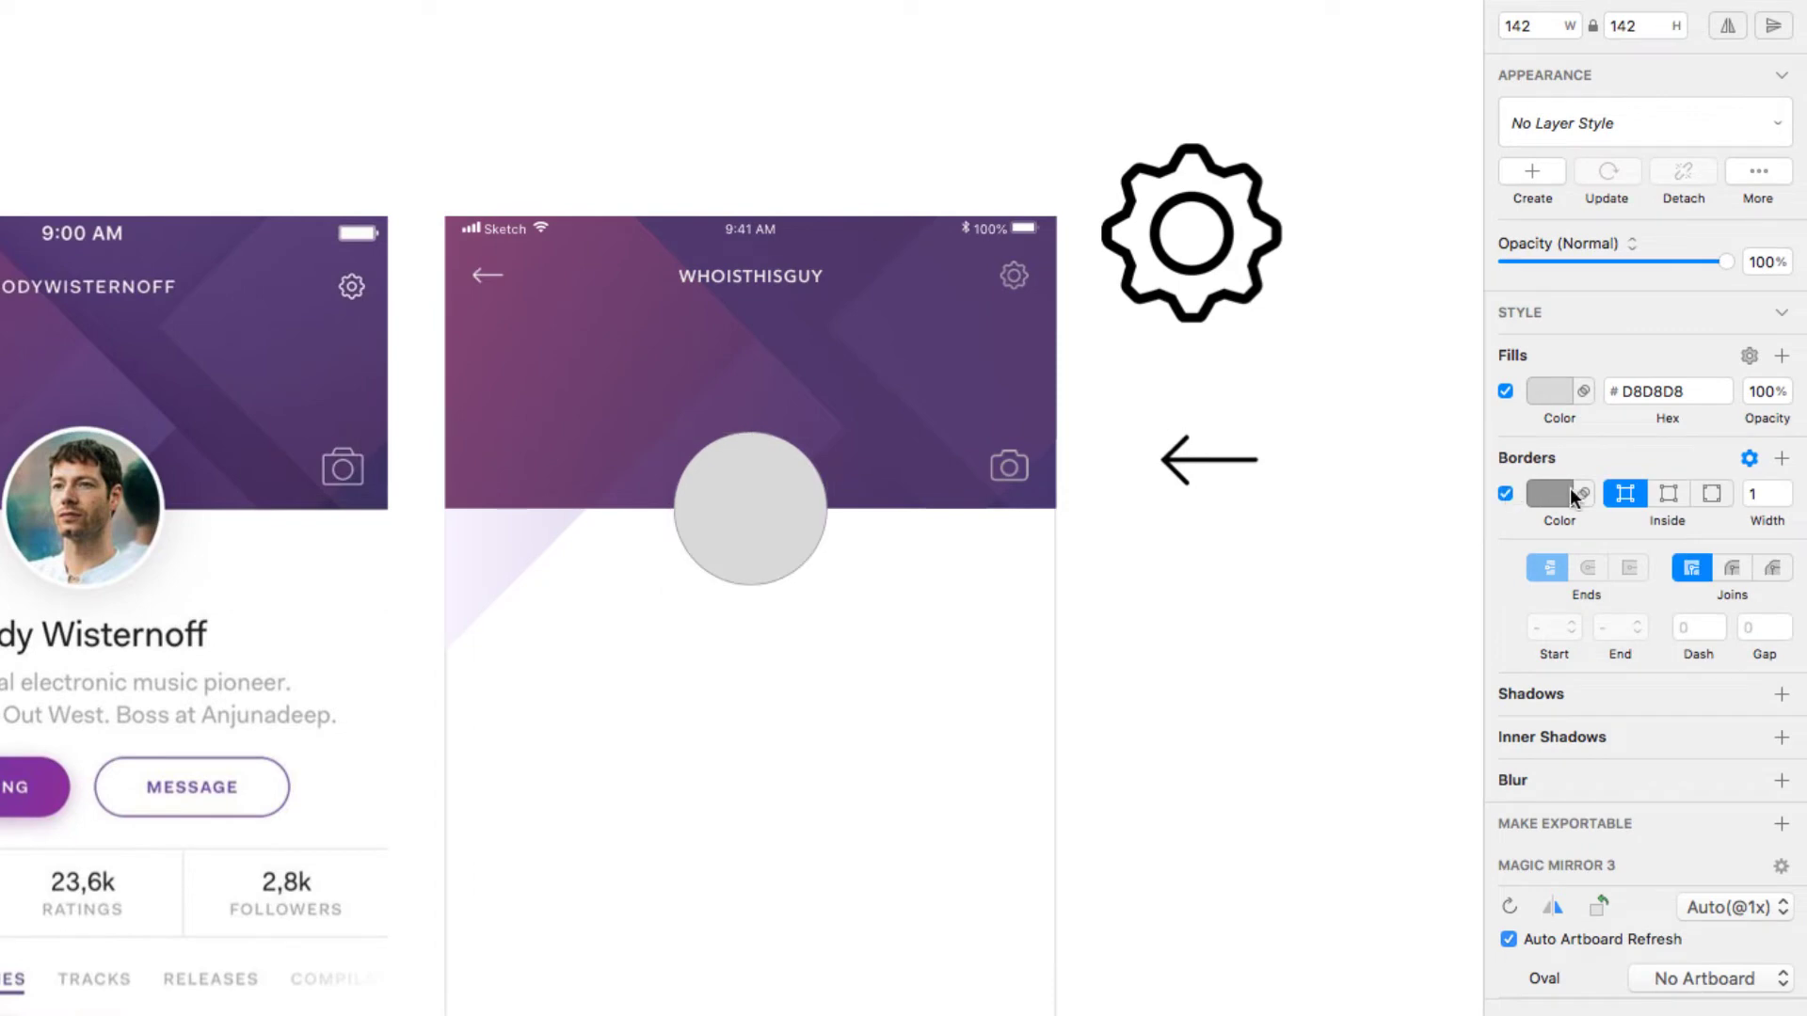
click(1623, 495)
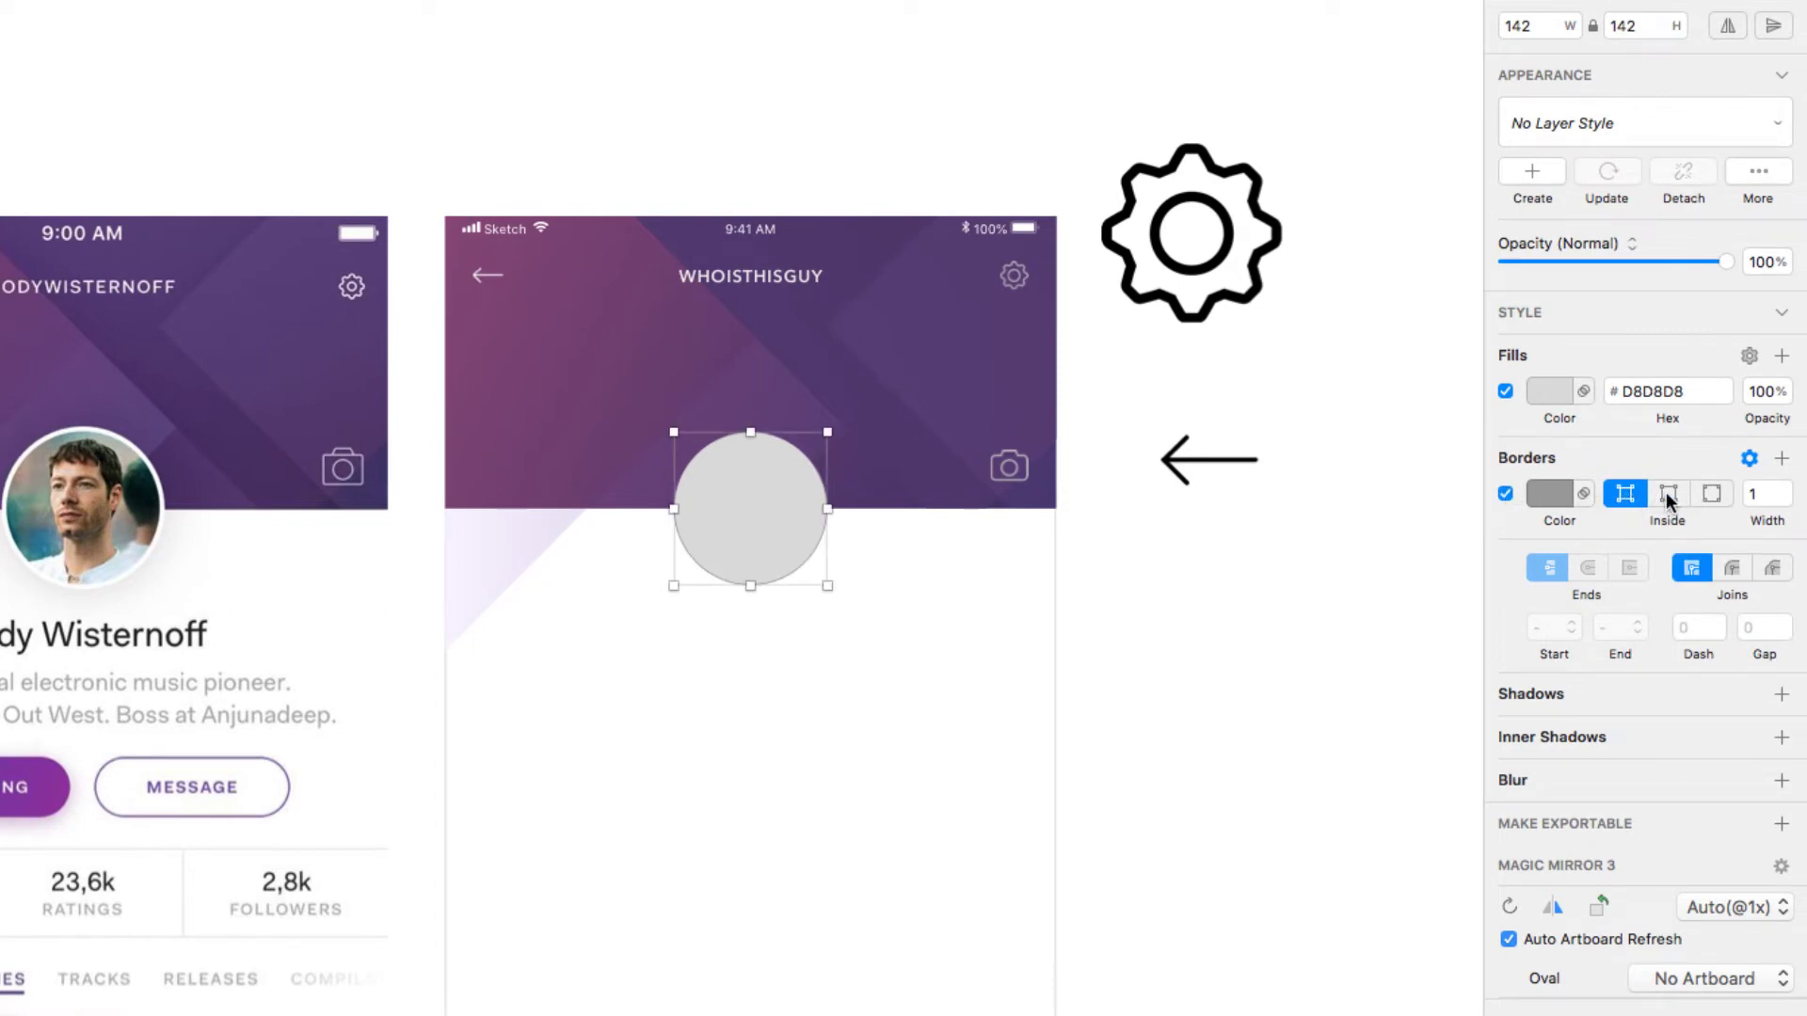
click(1674, 493)
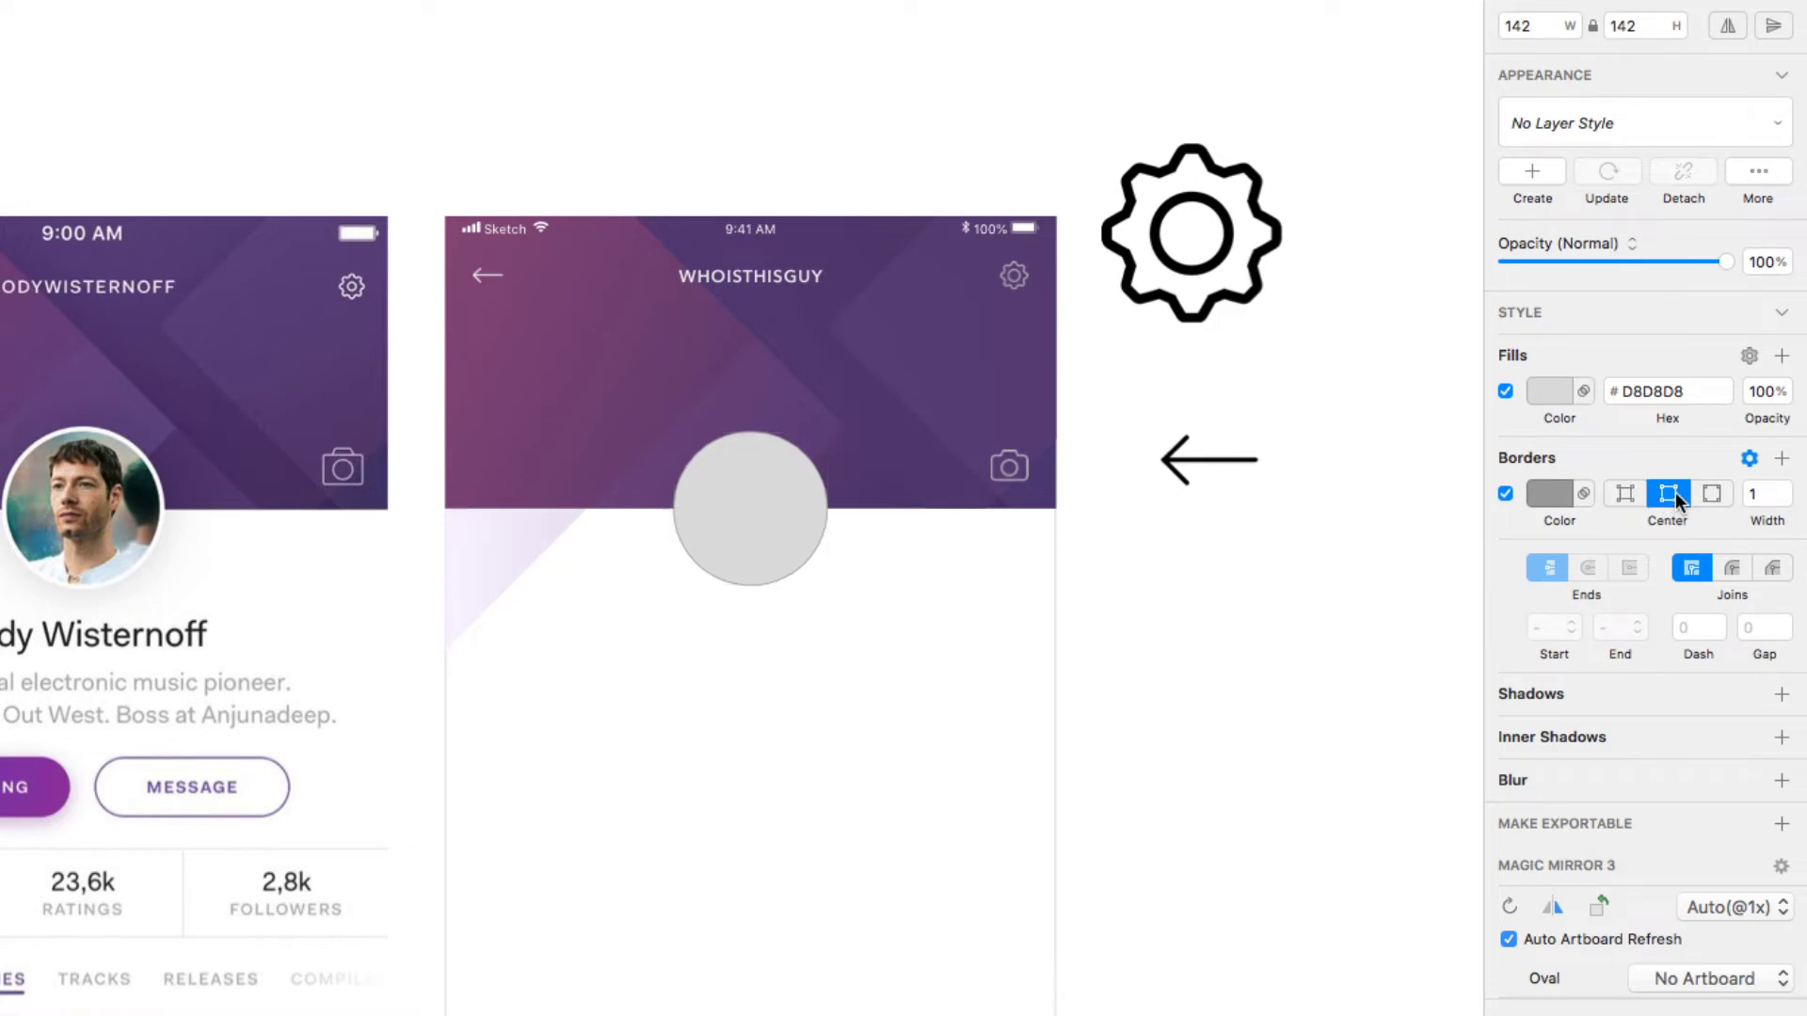
click(1705, 494)
click(1554, 495)
drag(1536, 625, 1471, 608)
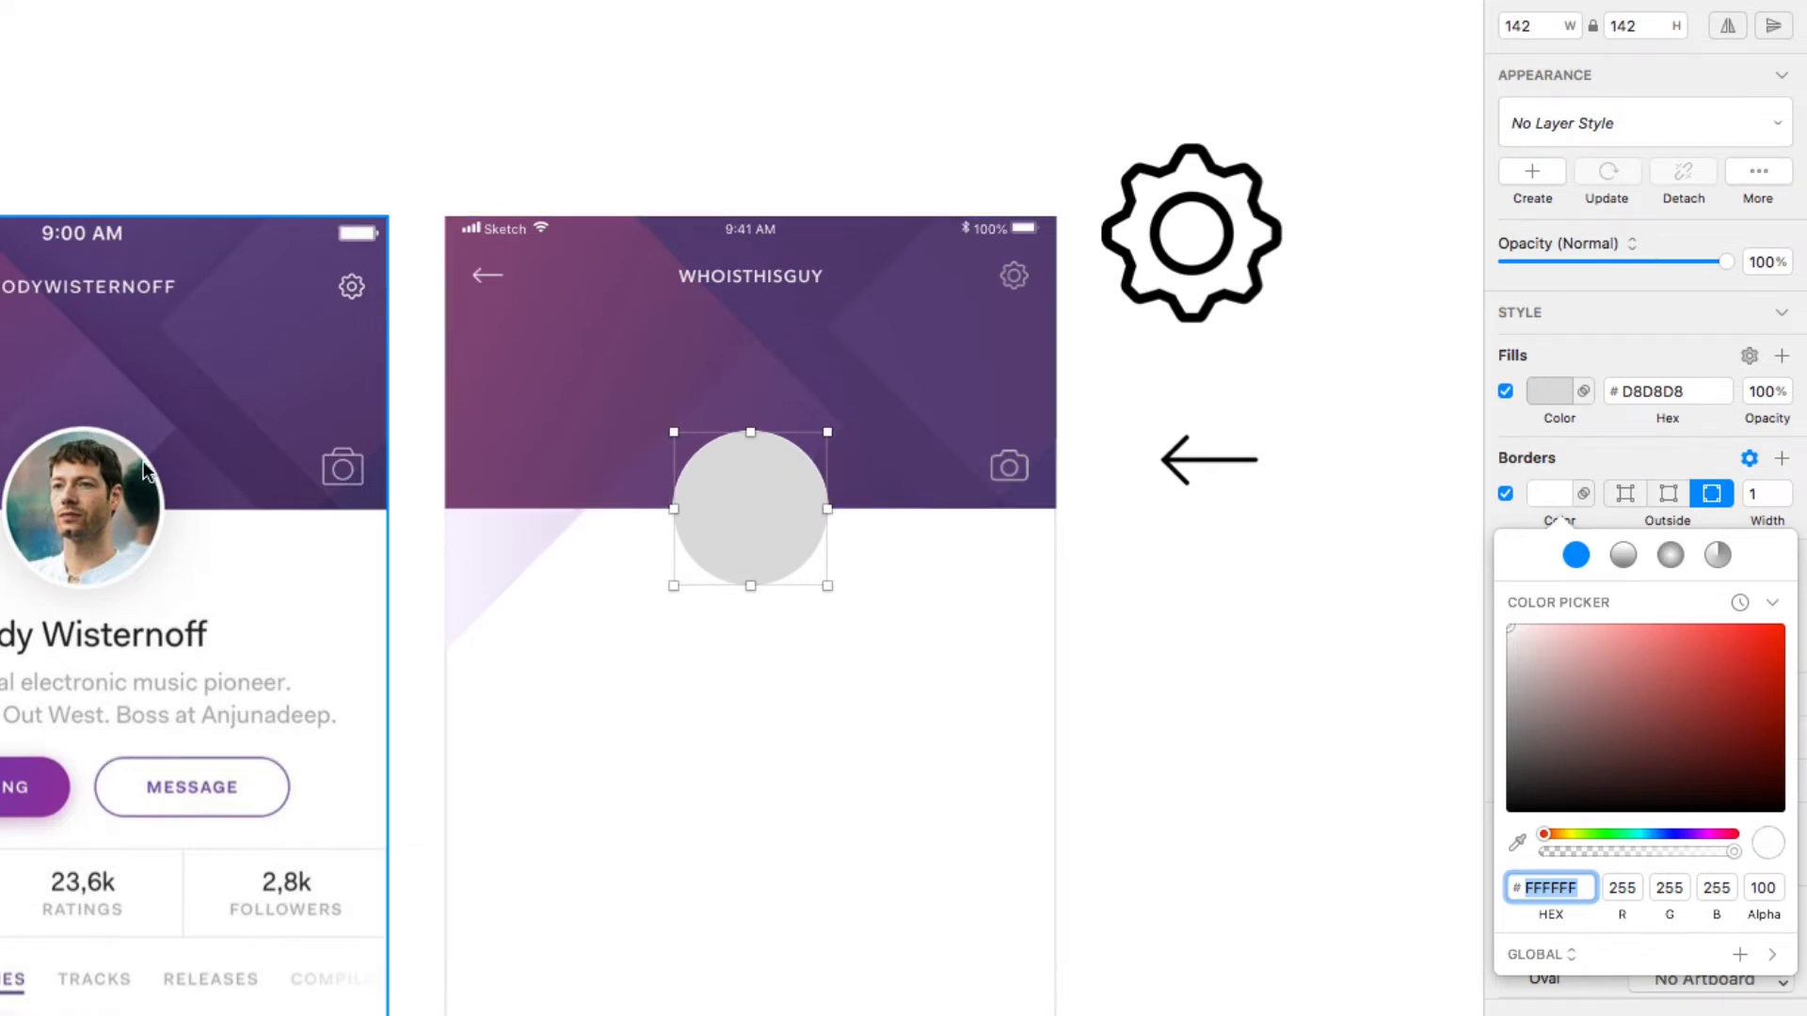
Step: Increase the circle's white border width to 5
click(1784, 487)
click(1784, 487)
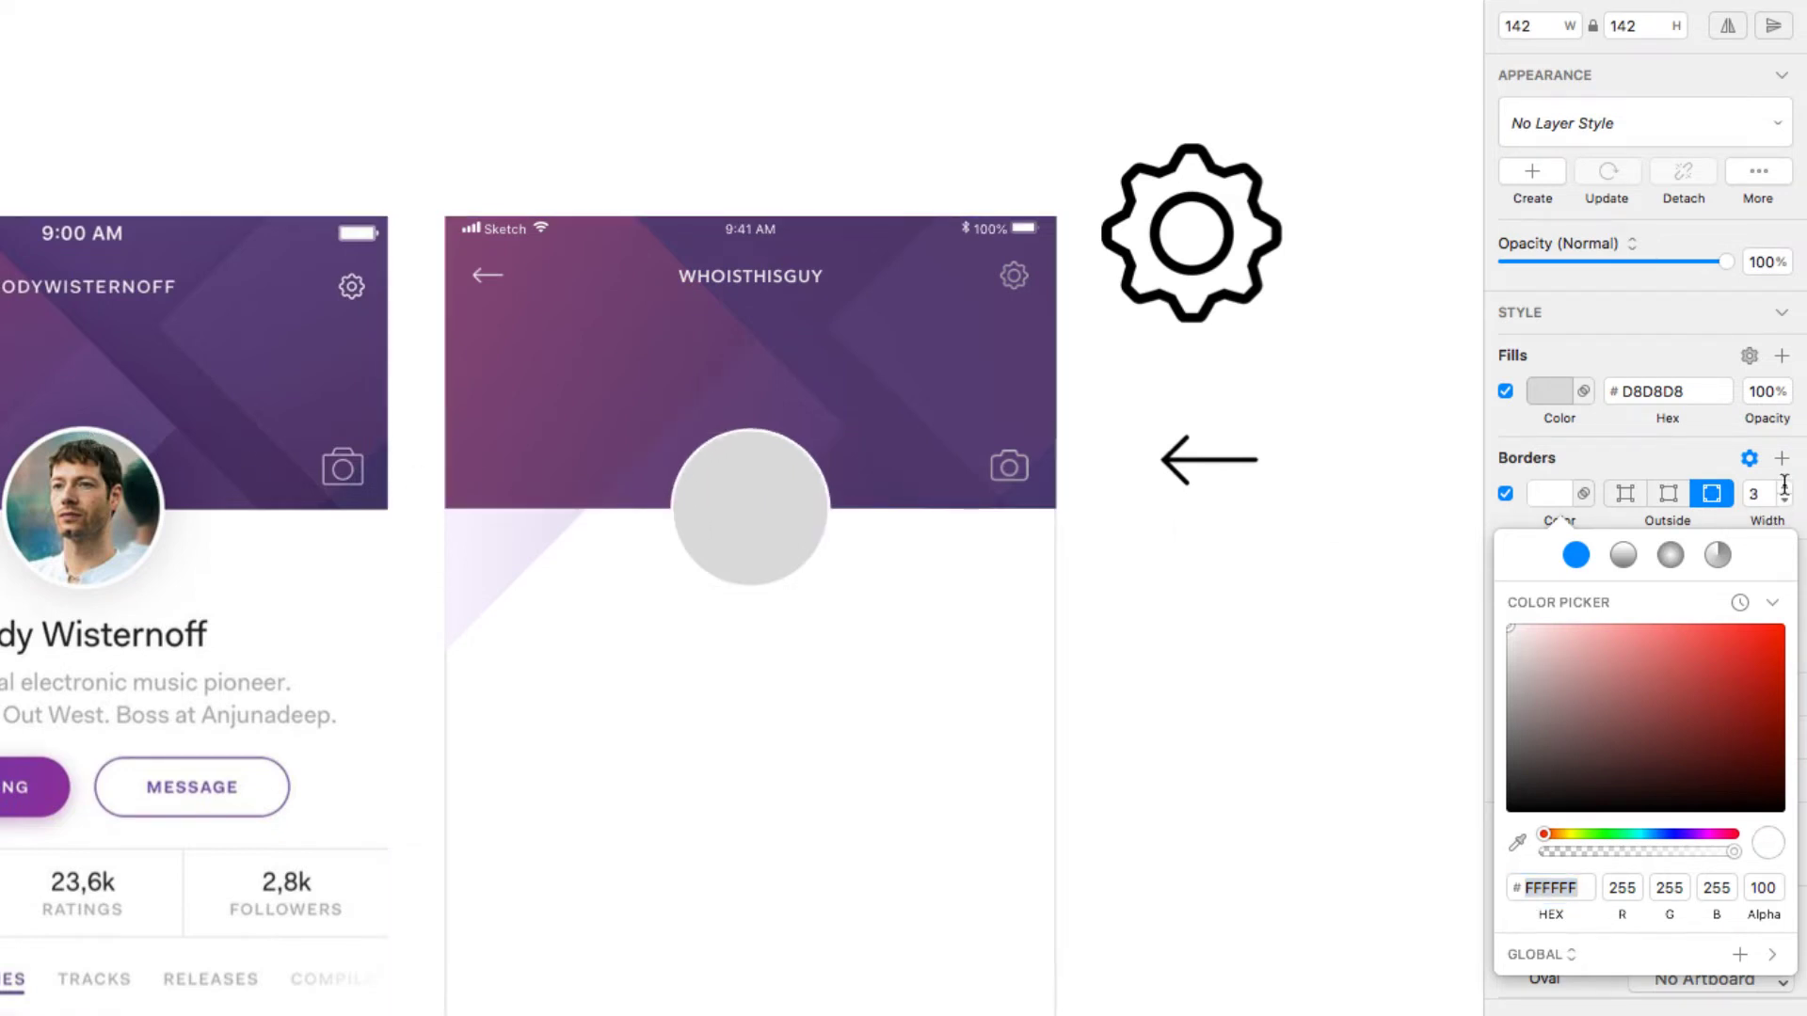
click(1784, 486)
click(1784, 487)
Step: Try a border width of 5.5 on the circle, and restore the width of 5
click(1771, 493)
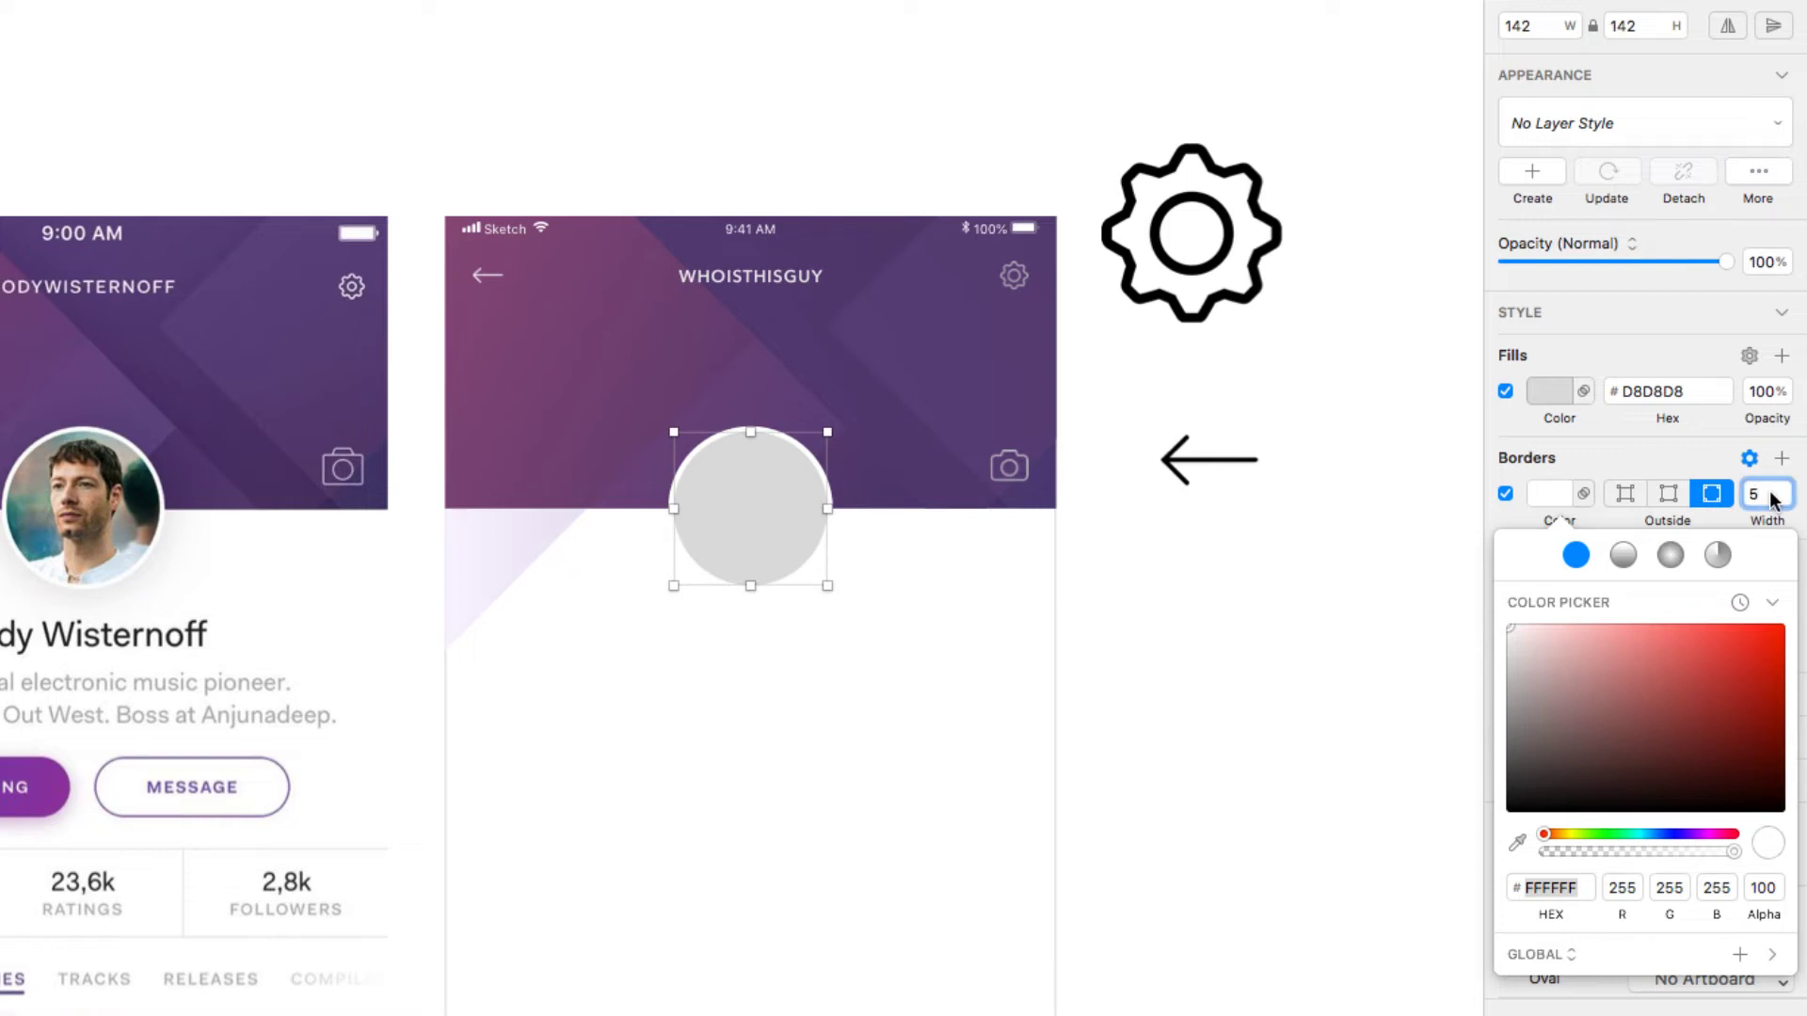
text(5)
key(BackSpace)
text(.5)
key(Return)
key(BackSpace)
text(5)
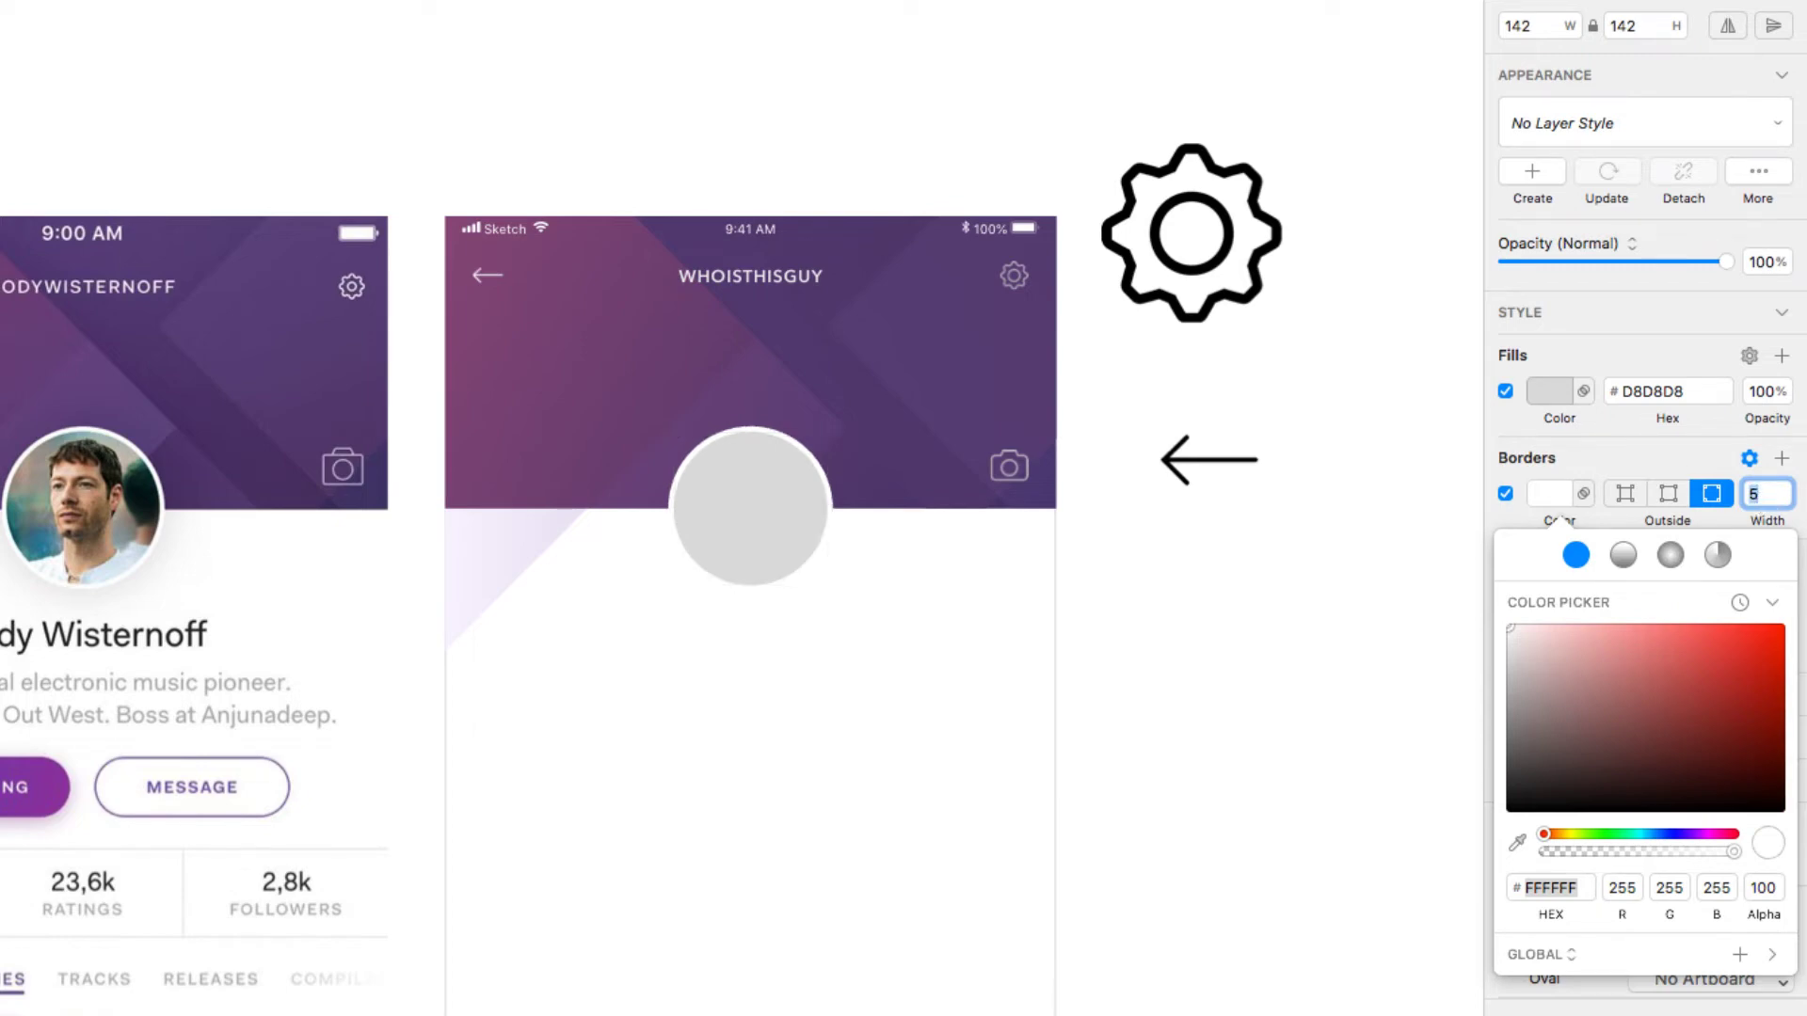
Step: Reduce the profile circle to 134 × 134 and recentre it on the header's lower edge at X 1263, Y 180
click(1595, 443)
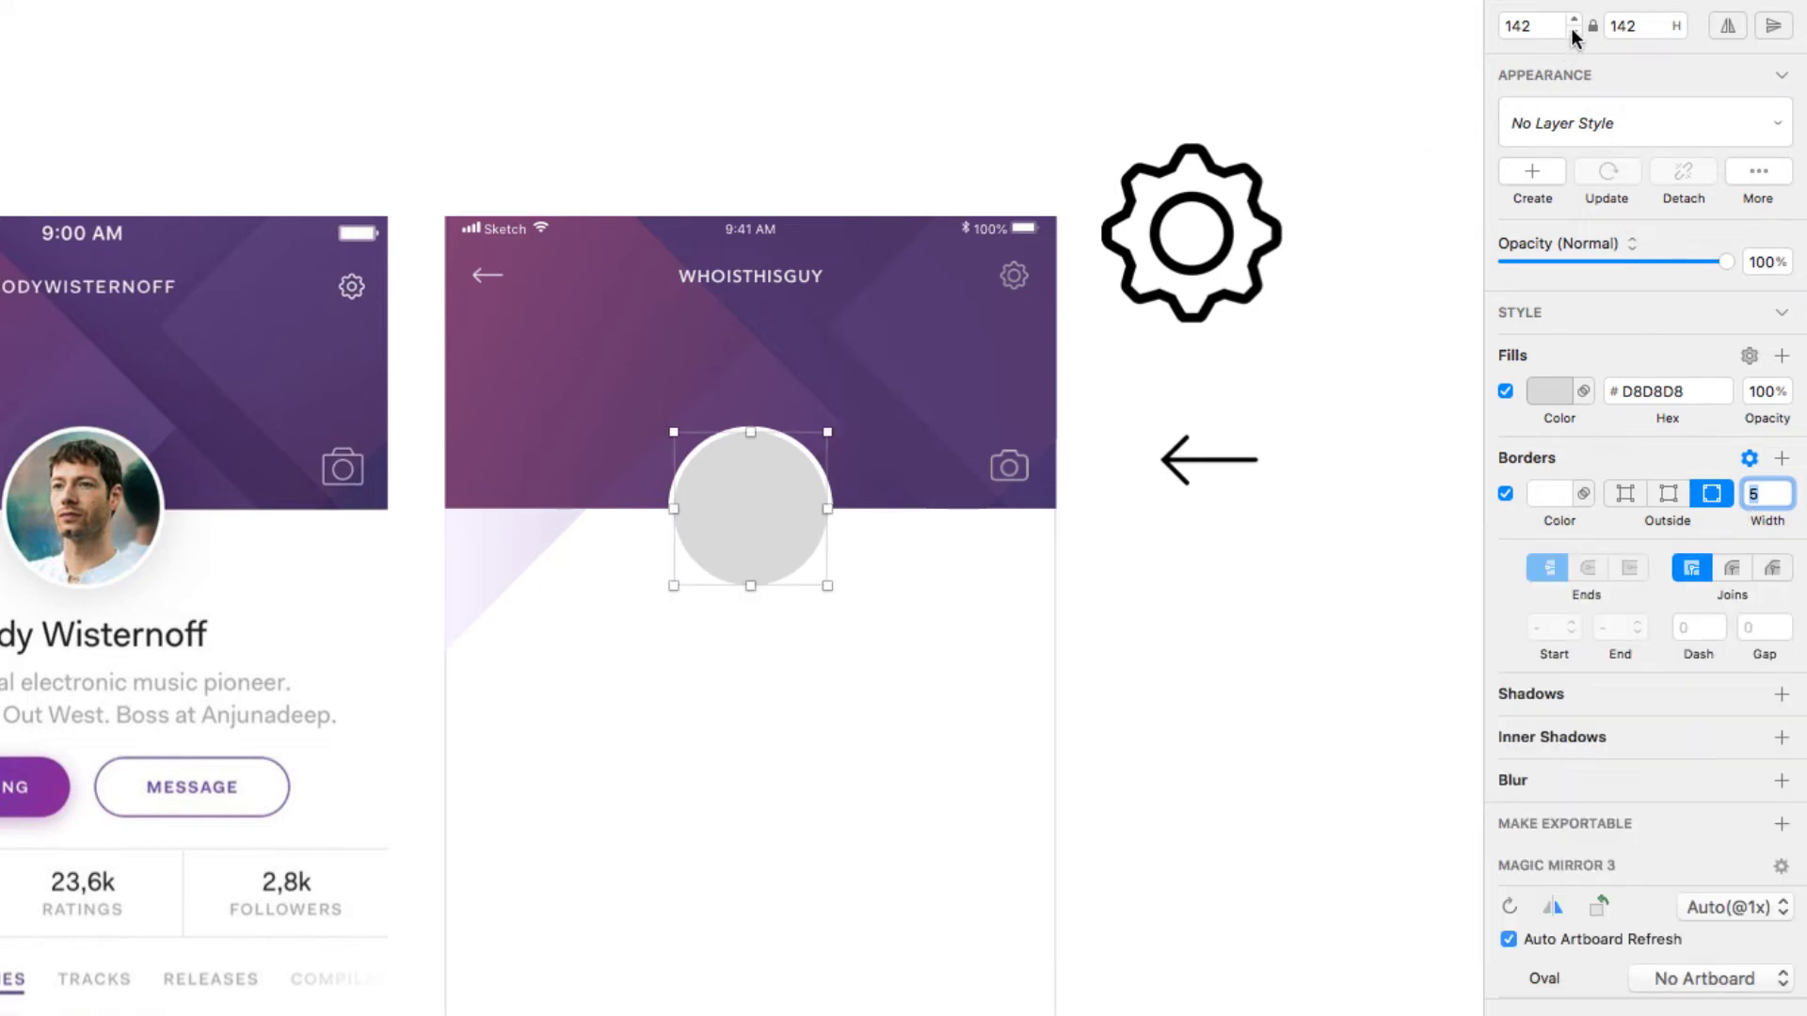
click(1573, 36)
click(1574, 36)
click(1573, 36)
click(1573, 36)
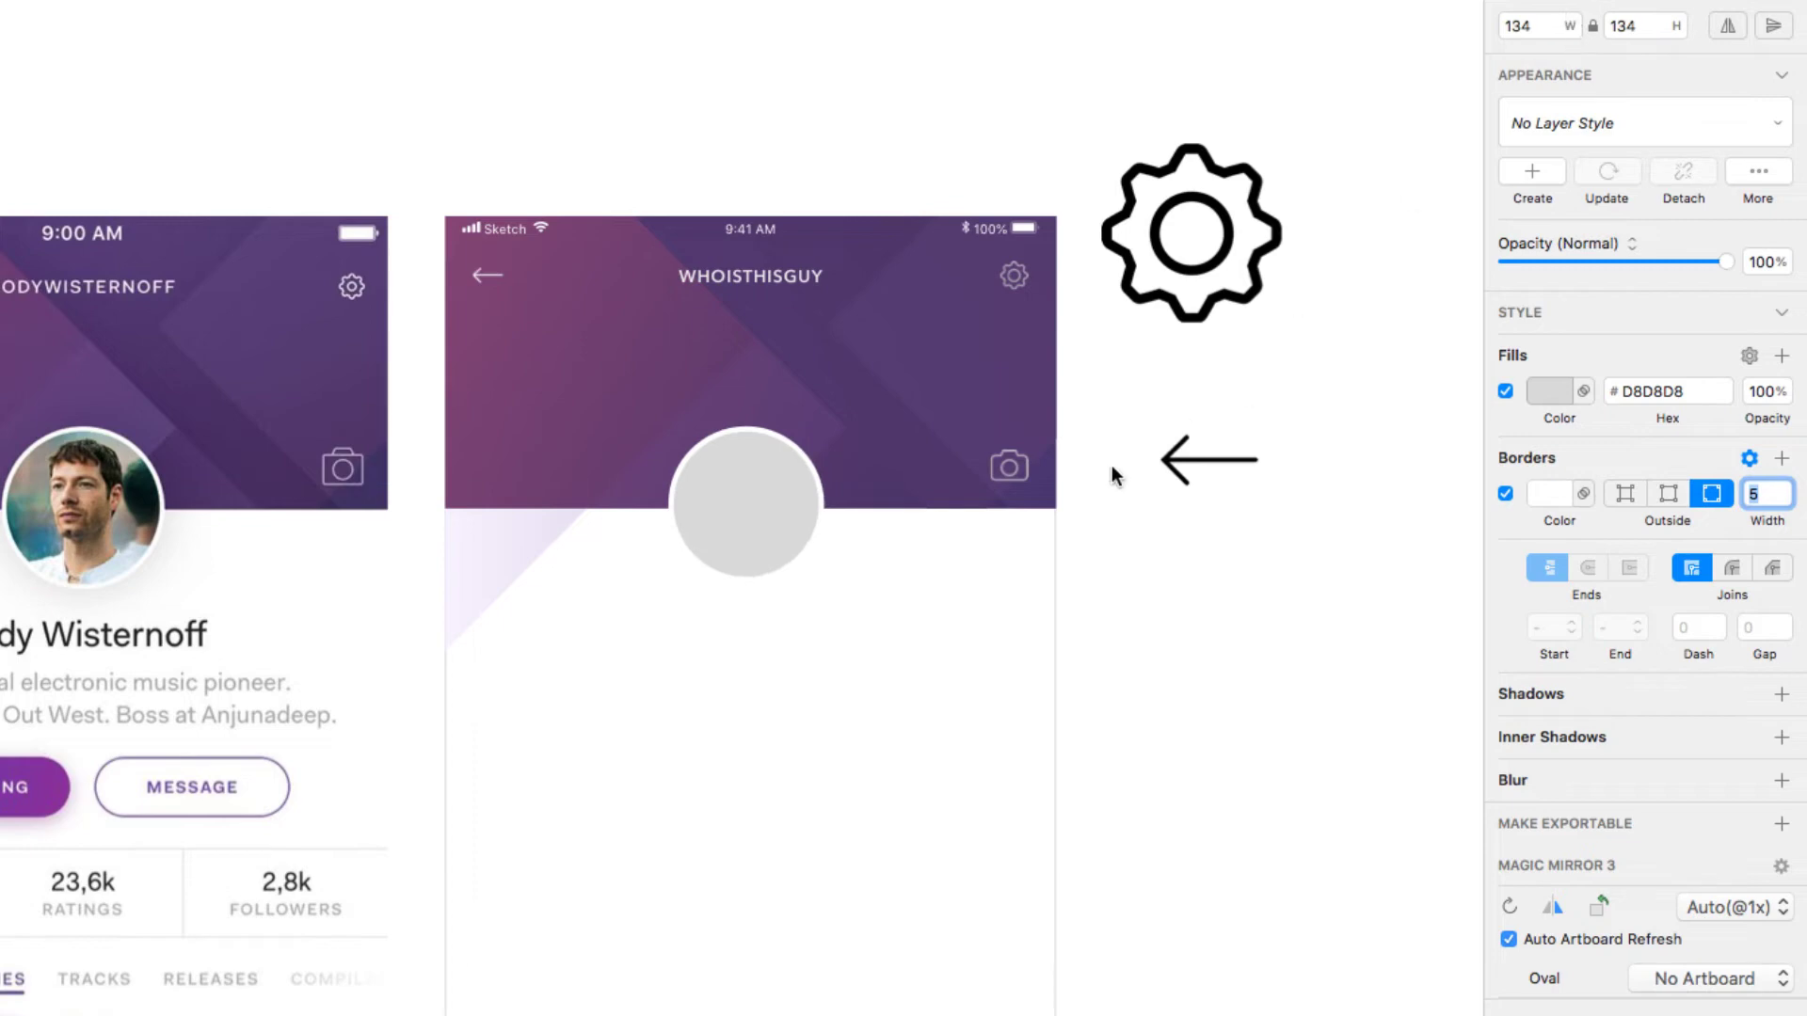
drag(770, 465, 772, 481)
Step: Fill the profile circle with a sample portrait photo and set the image display to Fit
click(854, 599)
click(775, 555)
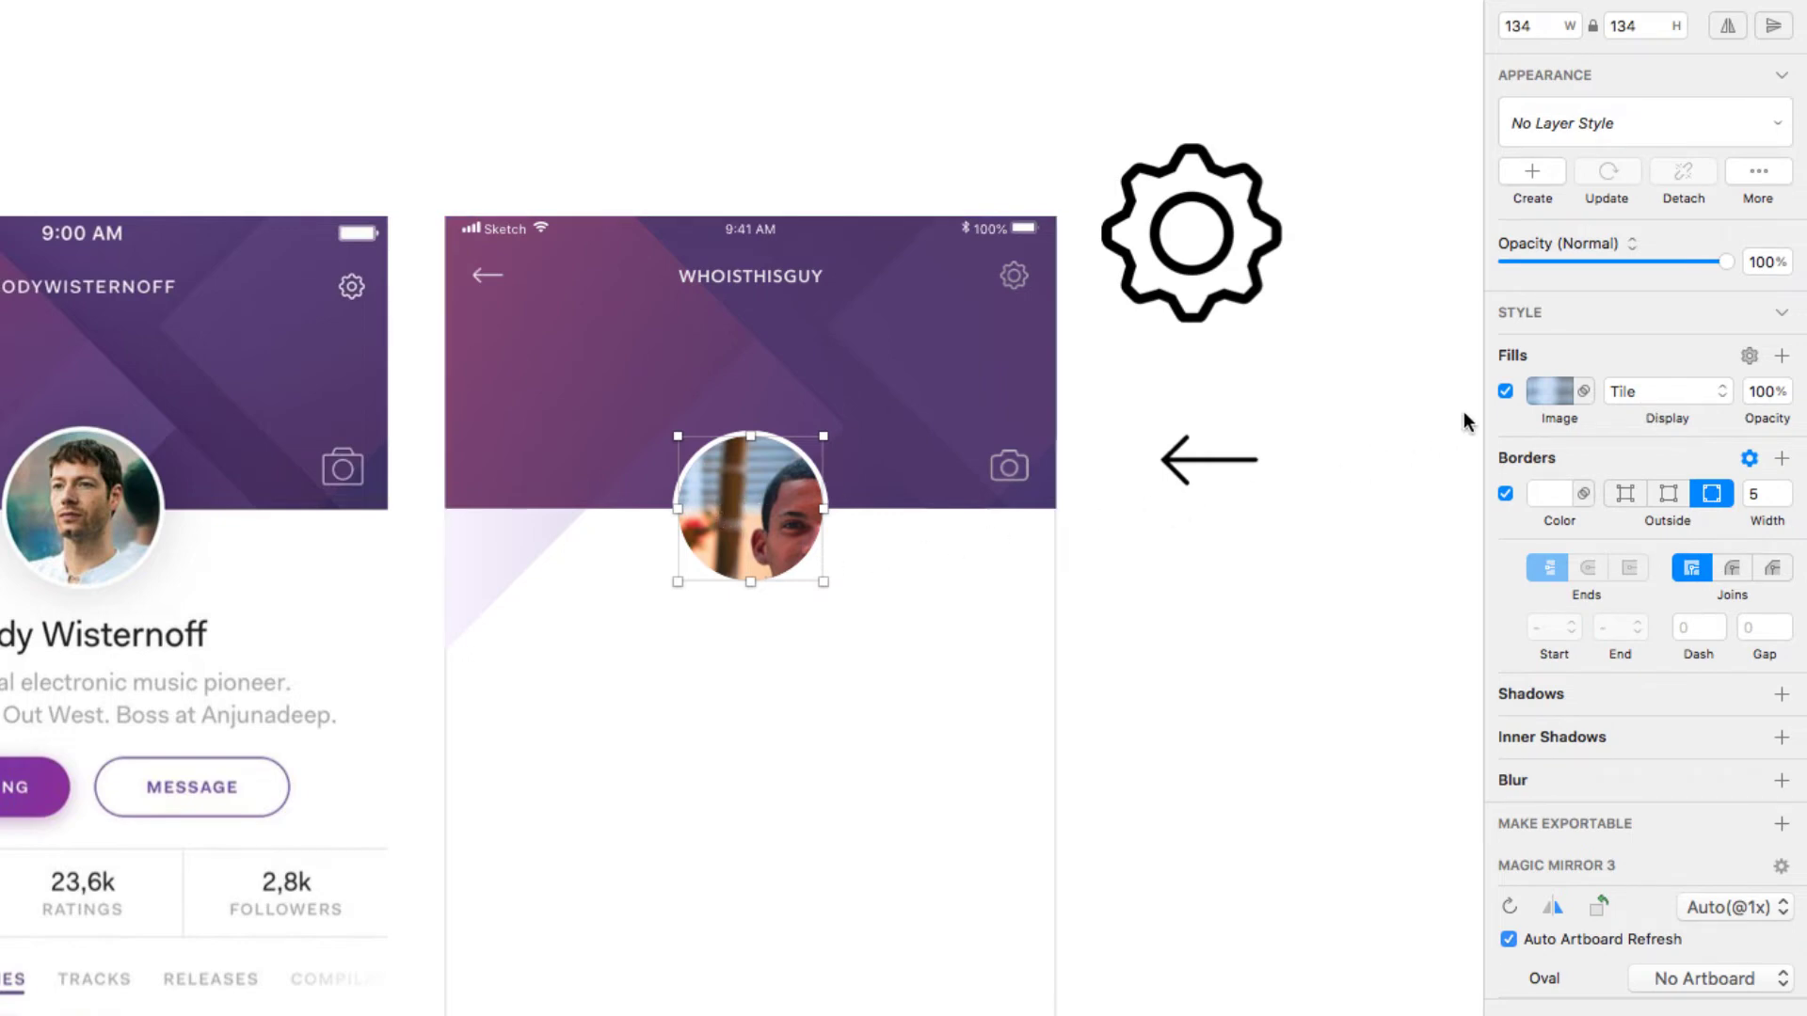
click(1681, 399)
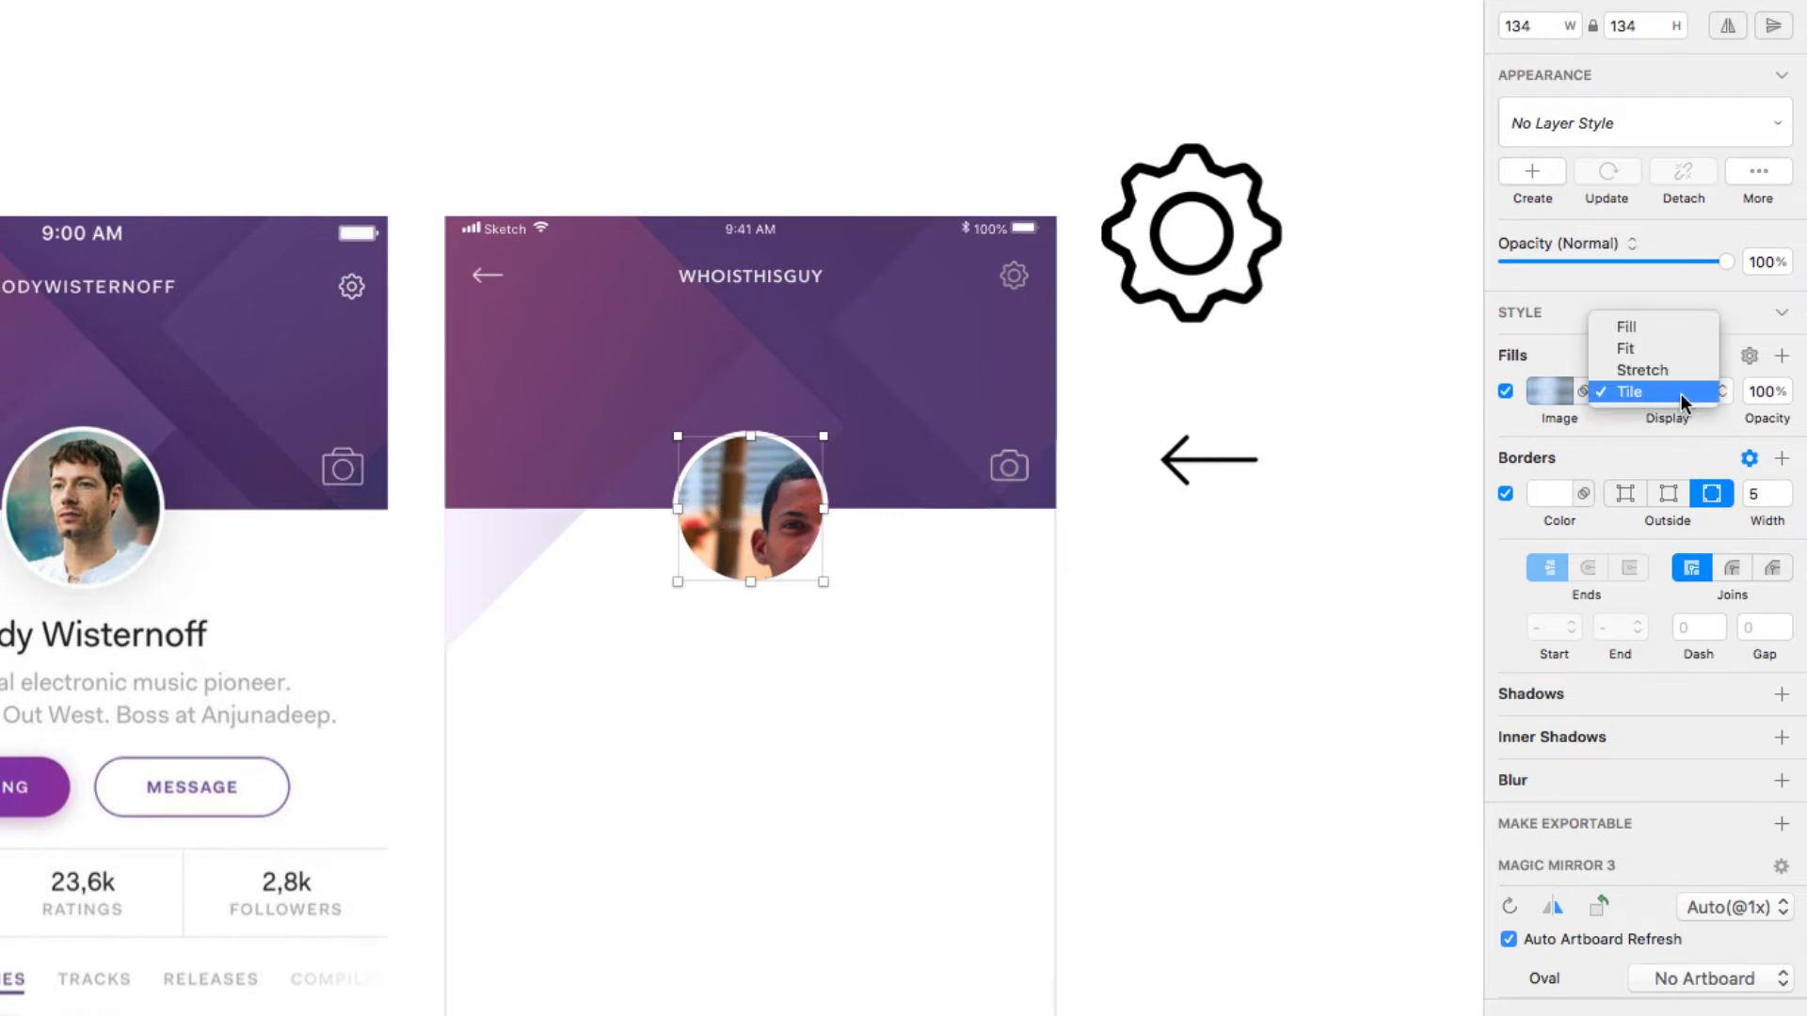
click(1670, 346)
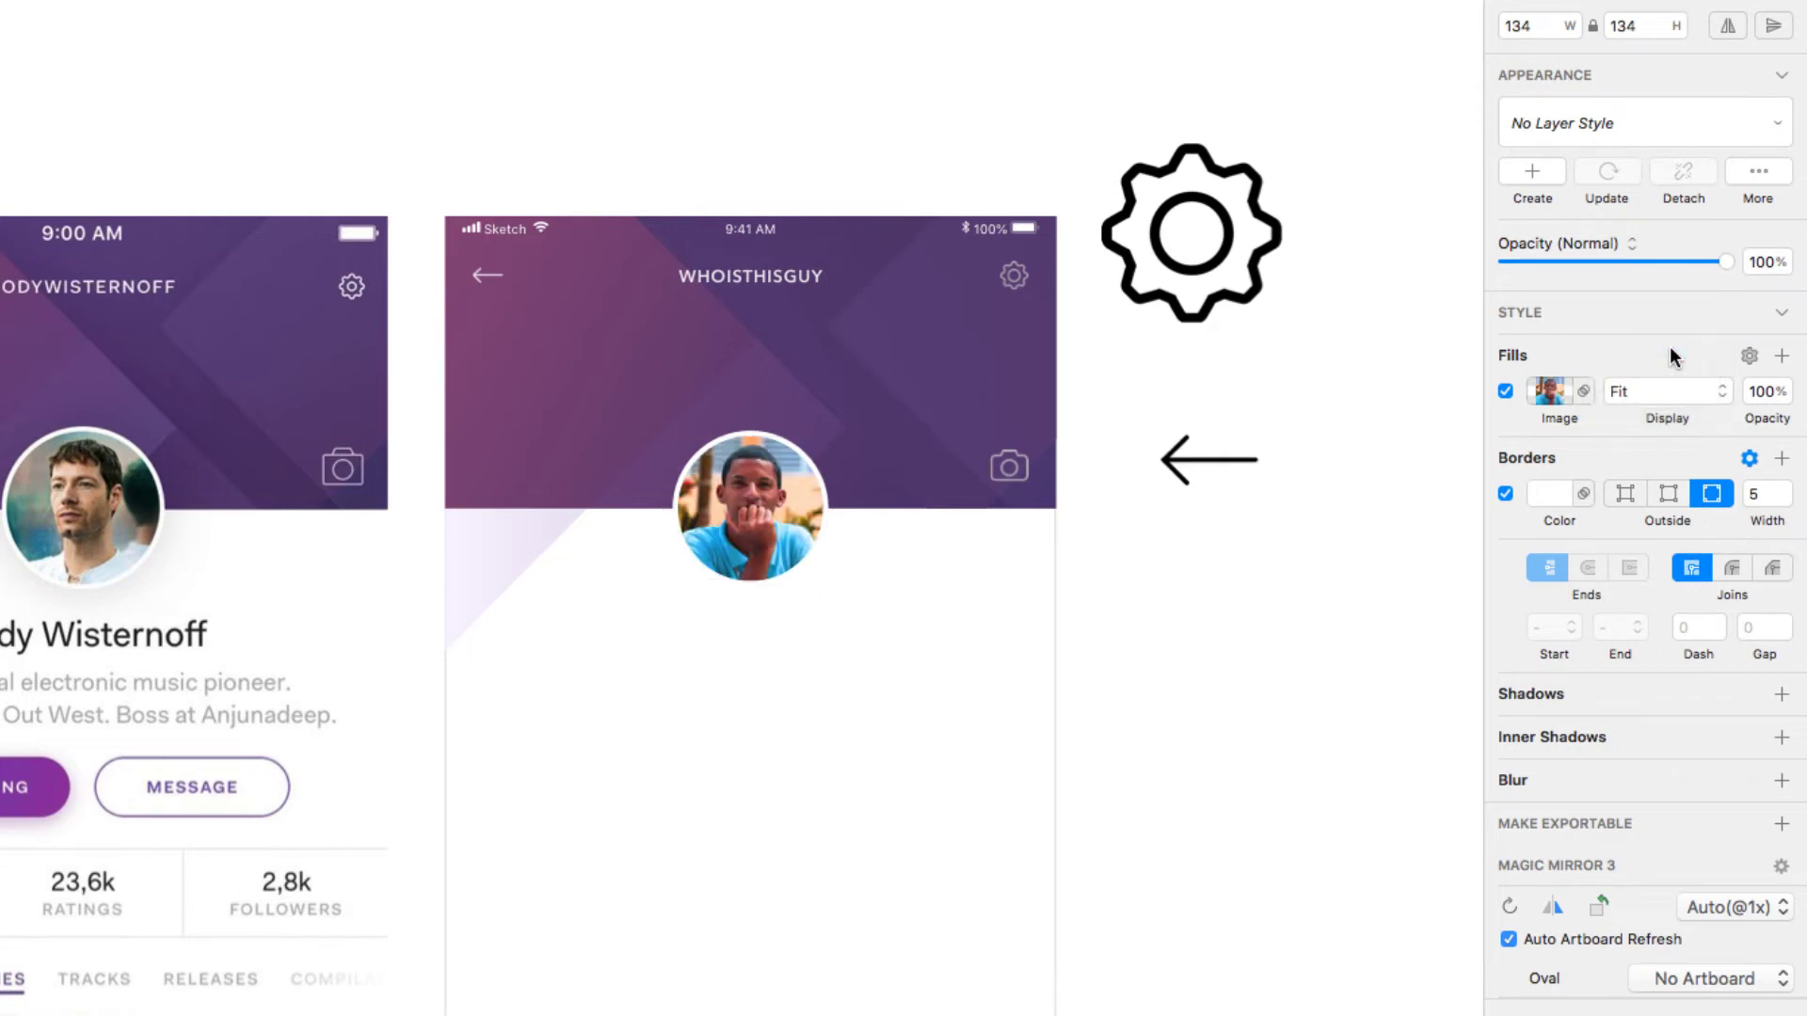
Step: Switch to Chrome and copy the Movieweb Onward character poster from the image search results
key(super+Tab)
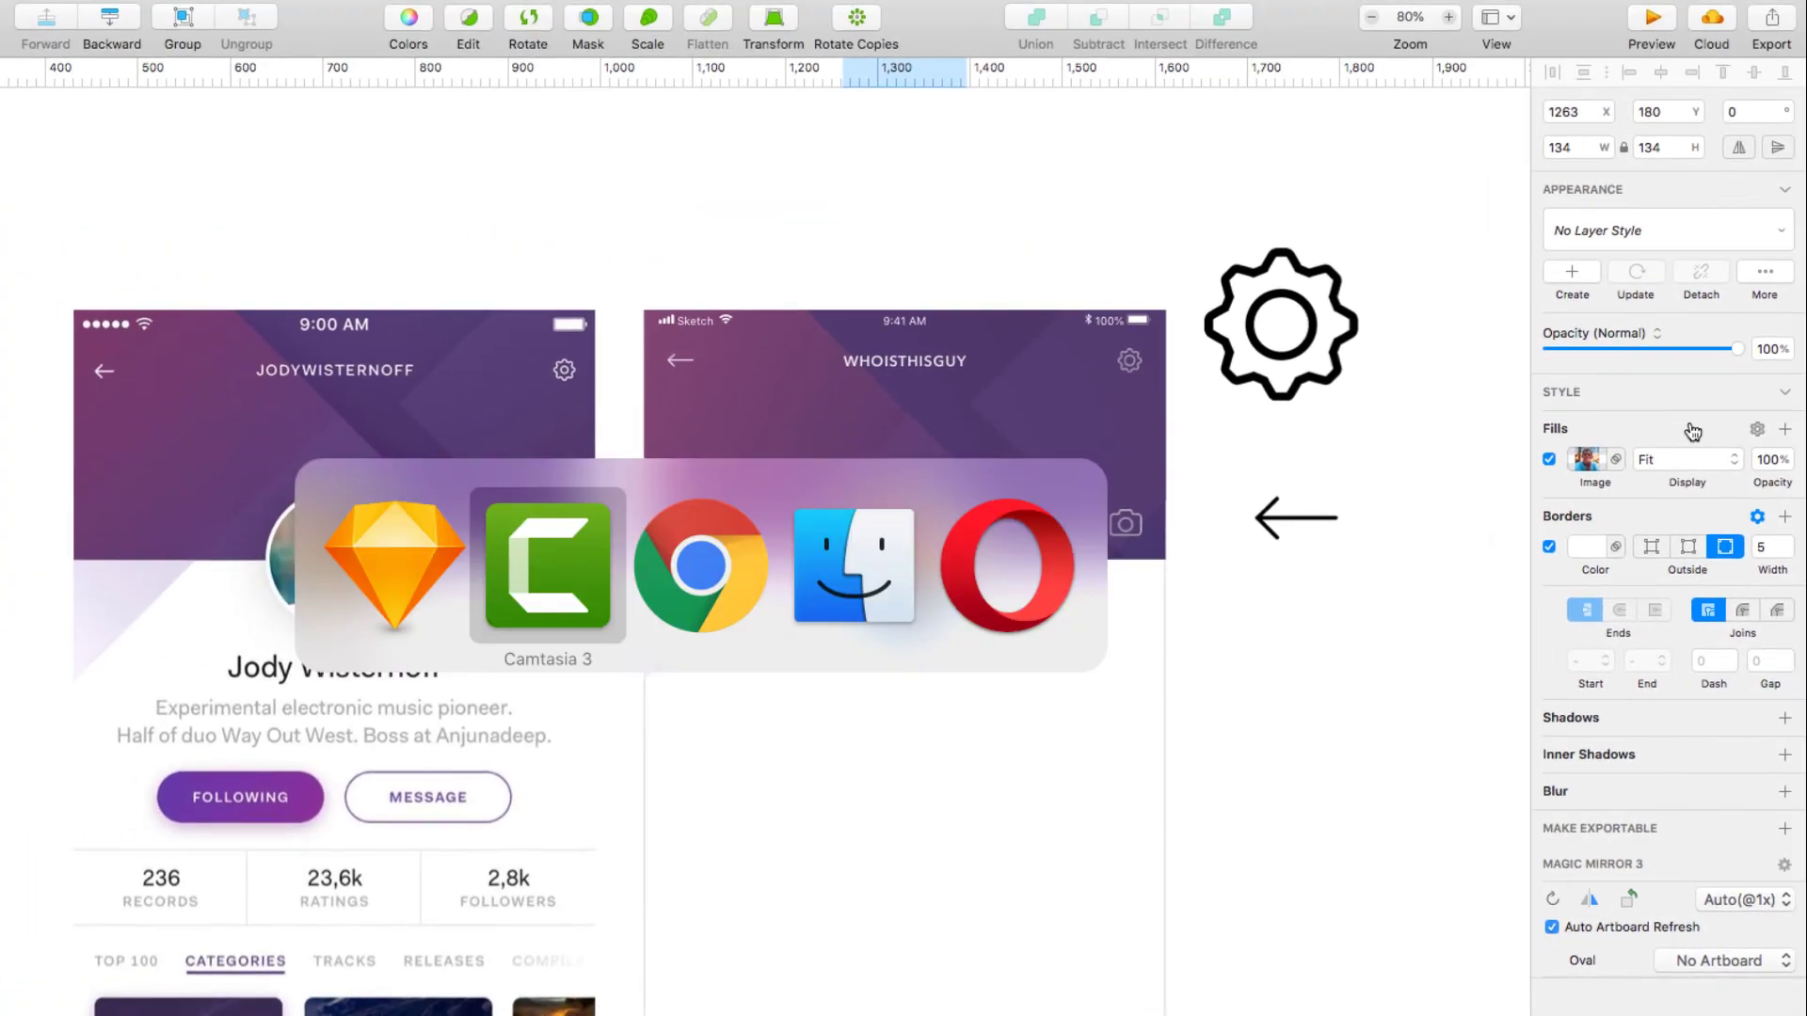
key(super+Tab)
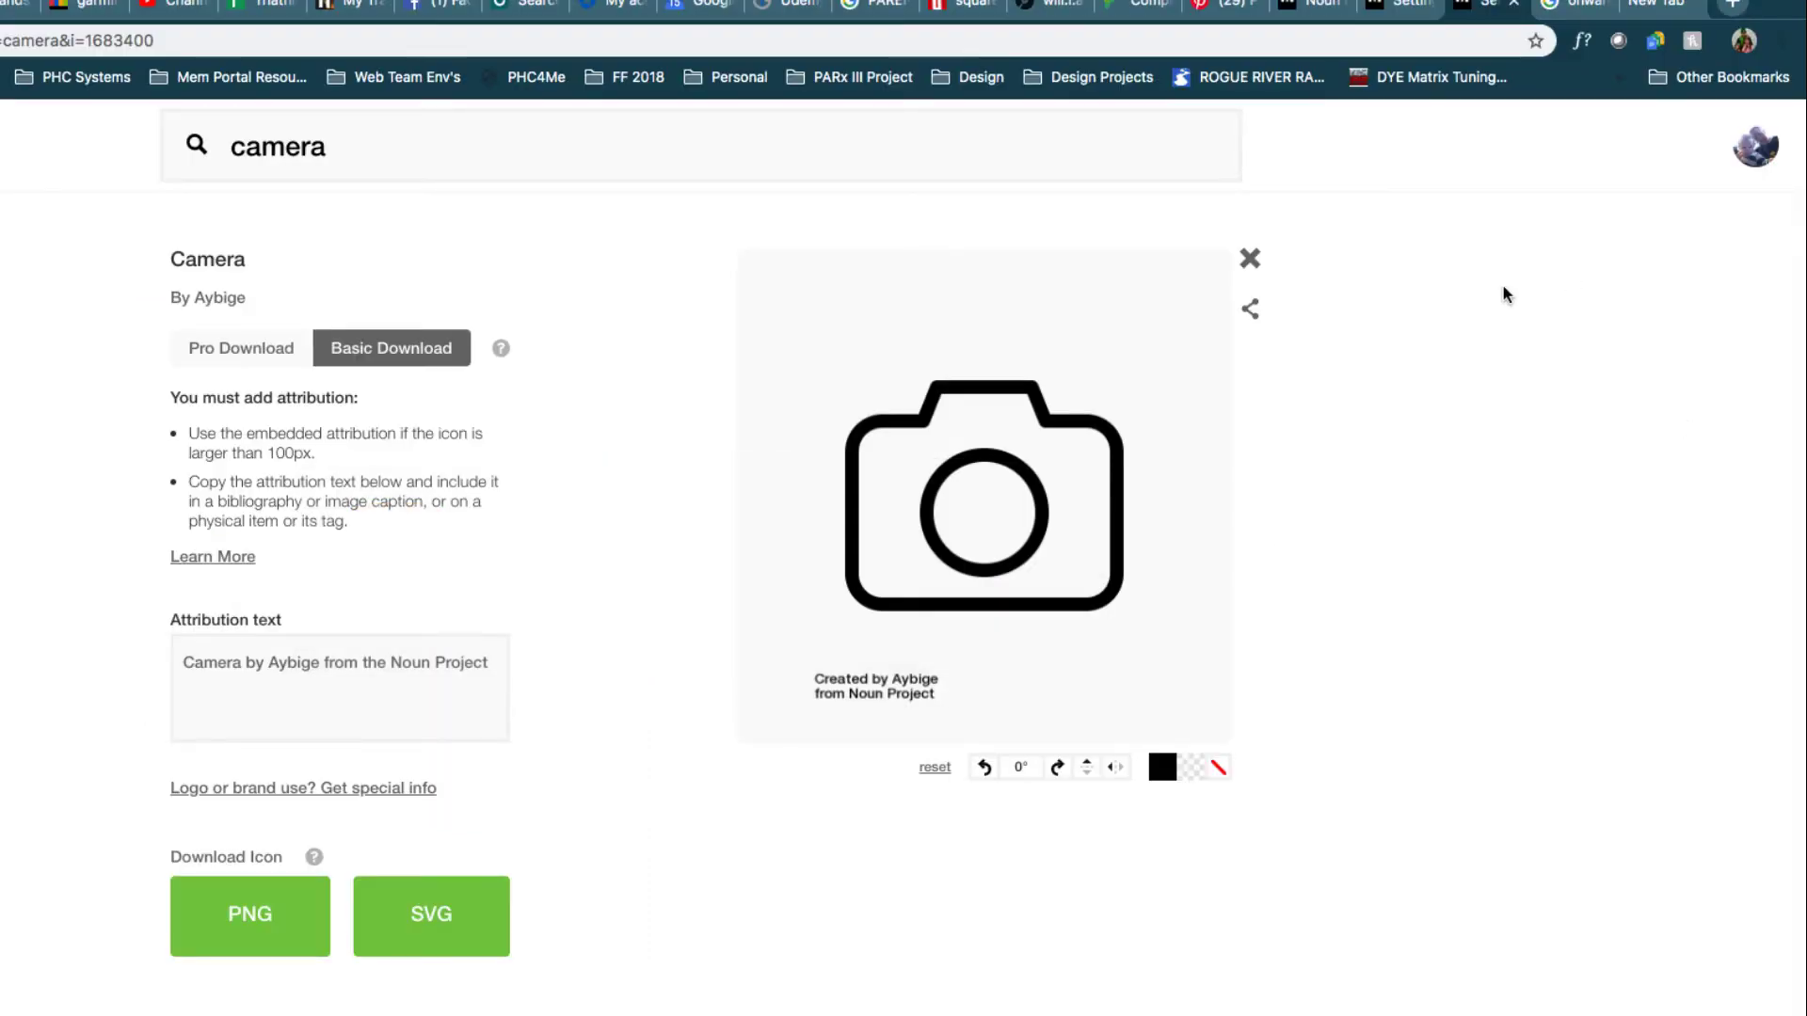
click(1568, 11)
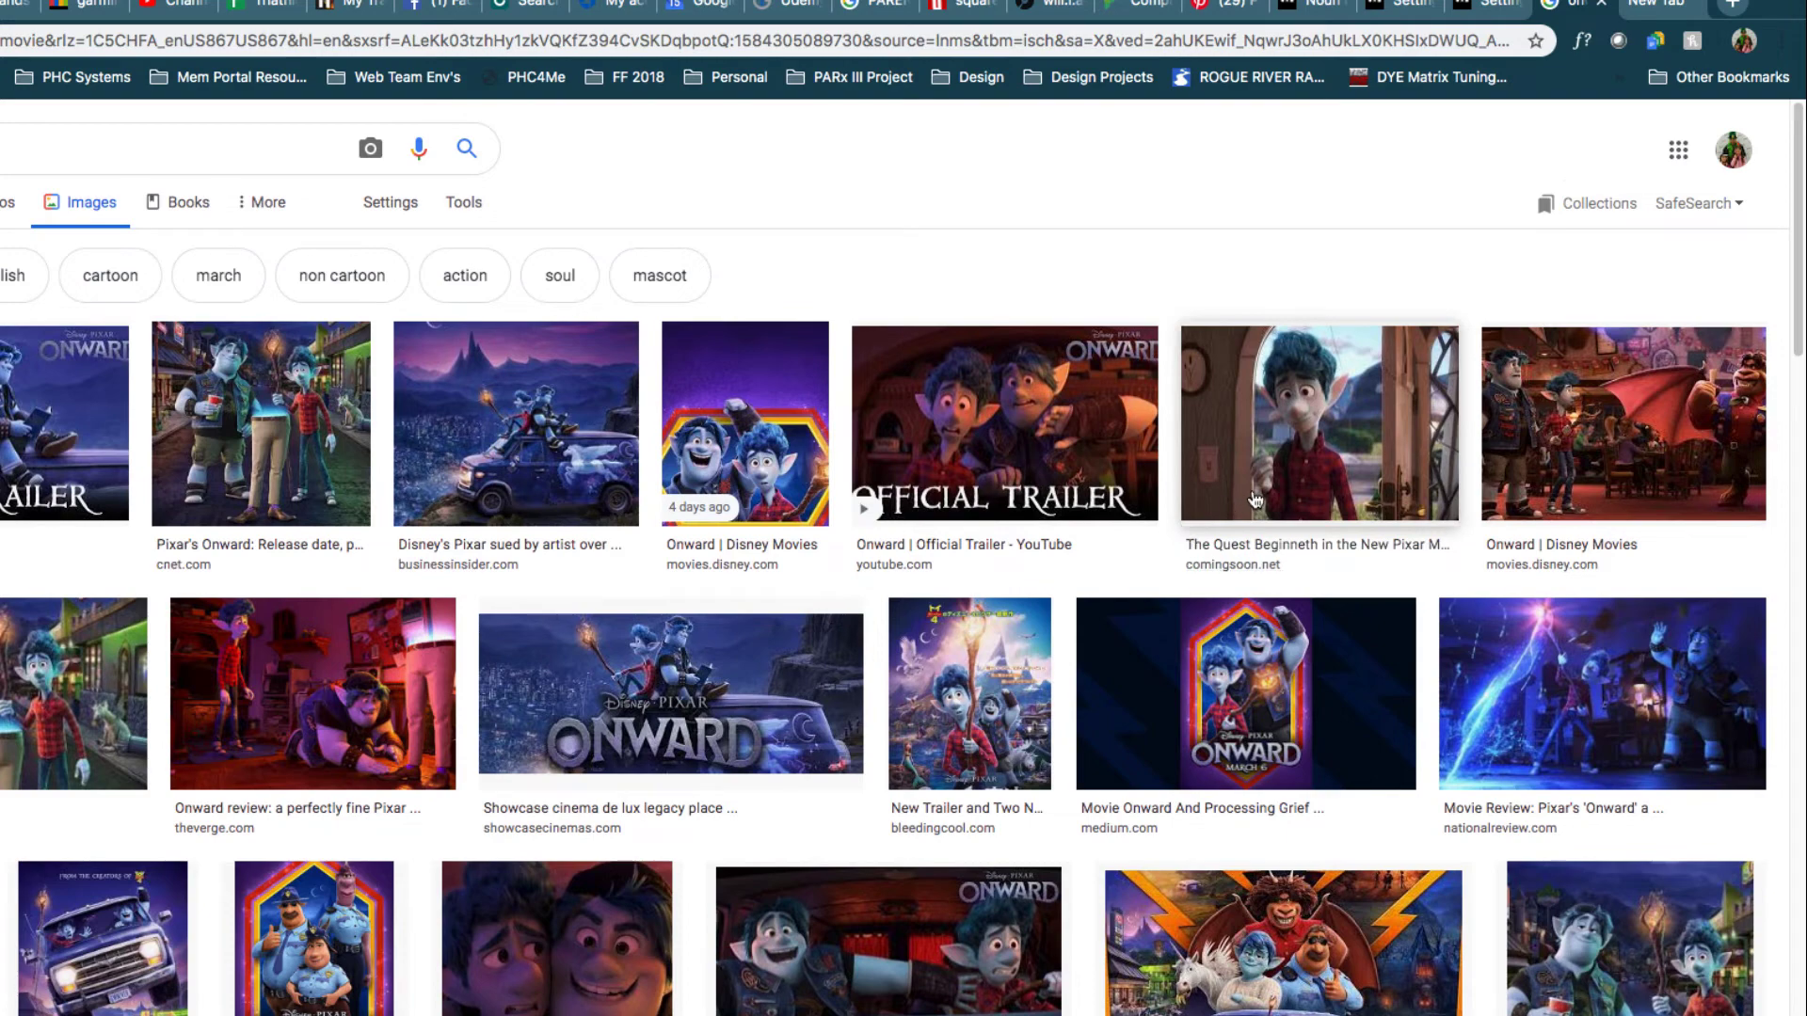
click(1293, 943)
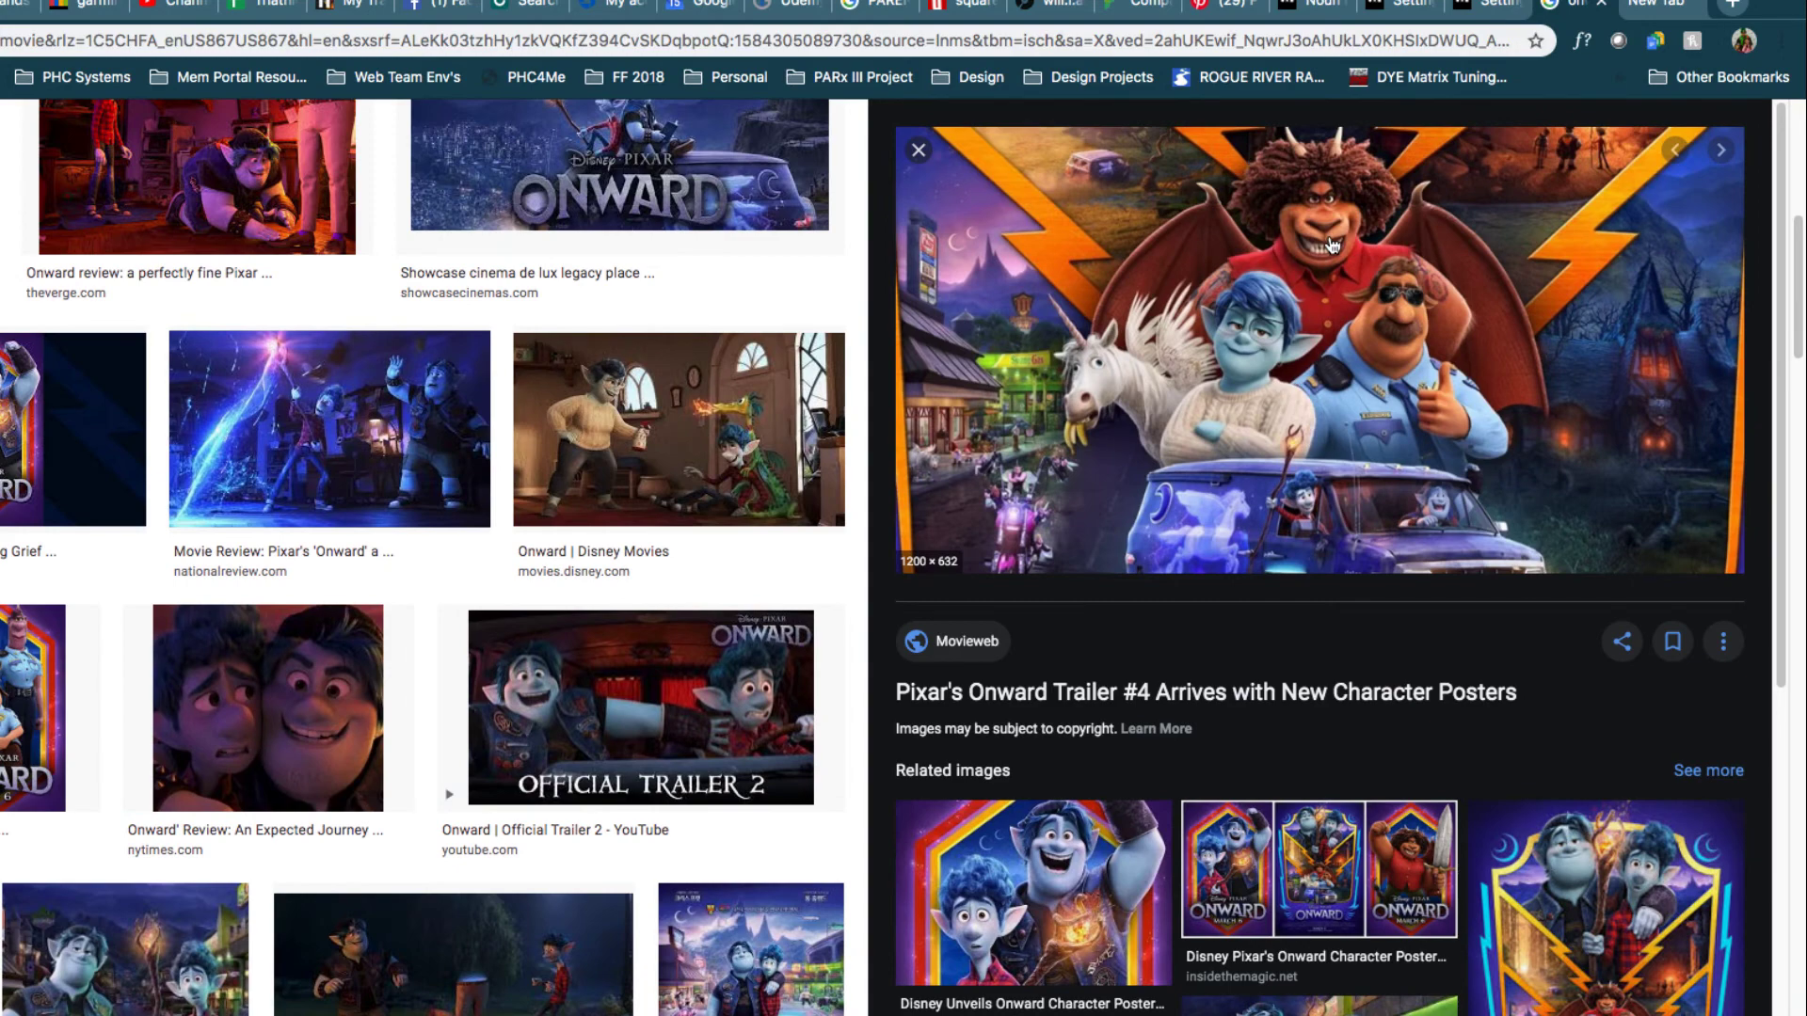
right_click(1331, 245)
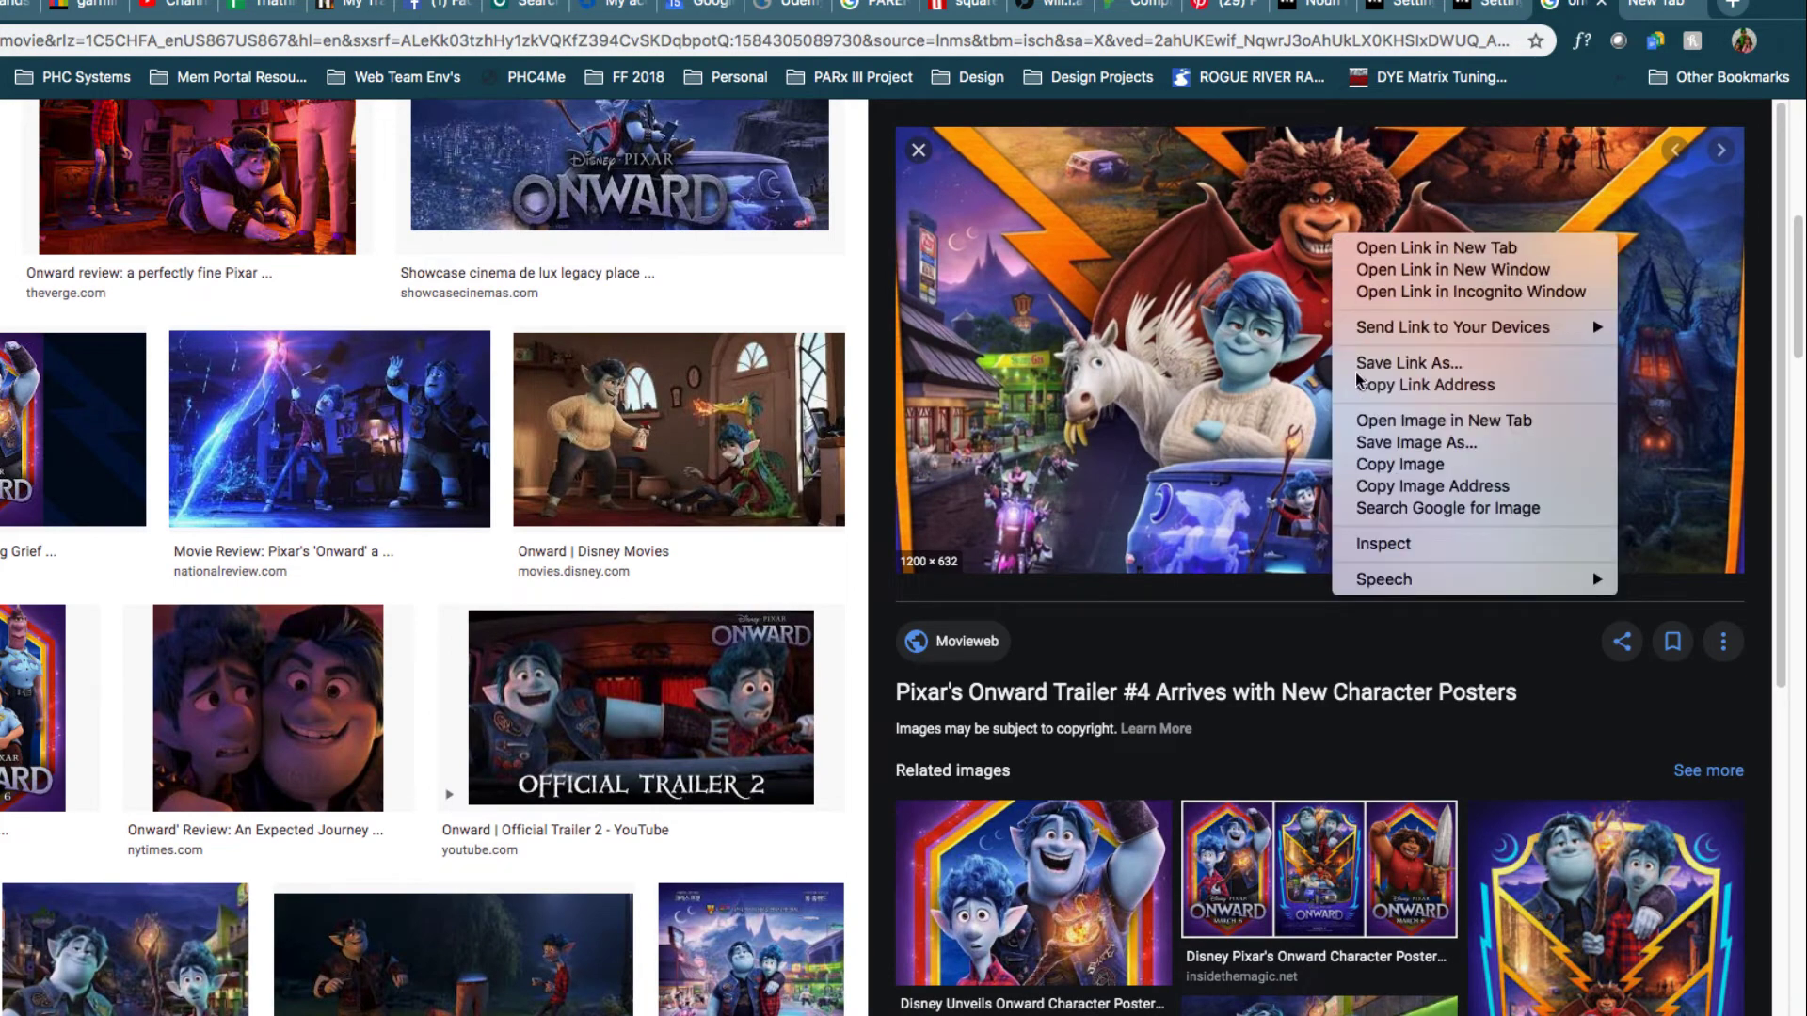
click(1373, 465)
Step: Paste the poster into Sketch, scale it down to nearly the artboard's width and position its horned character over the profile circle
key(super+Tab)
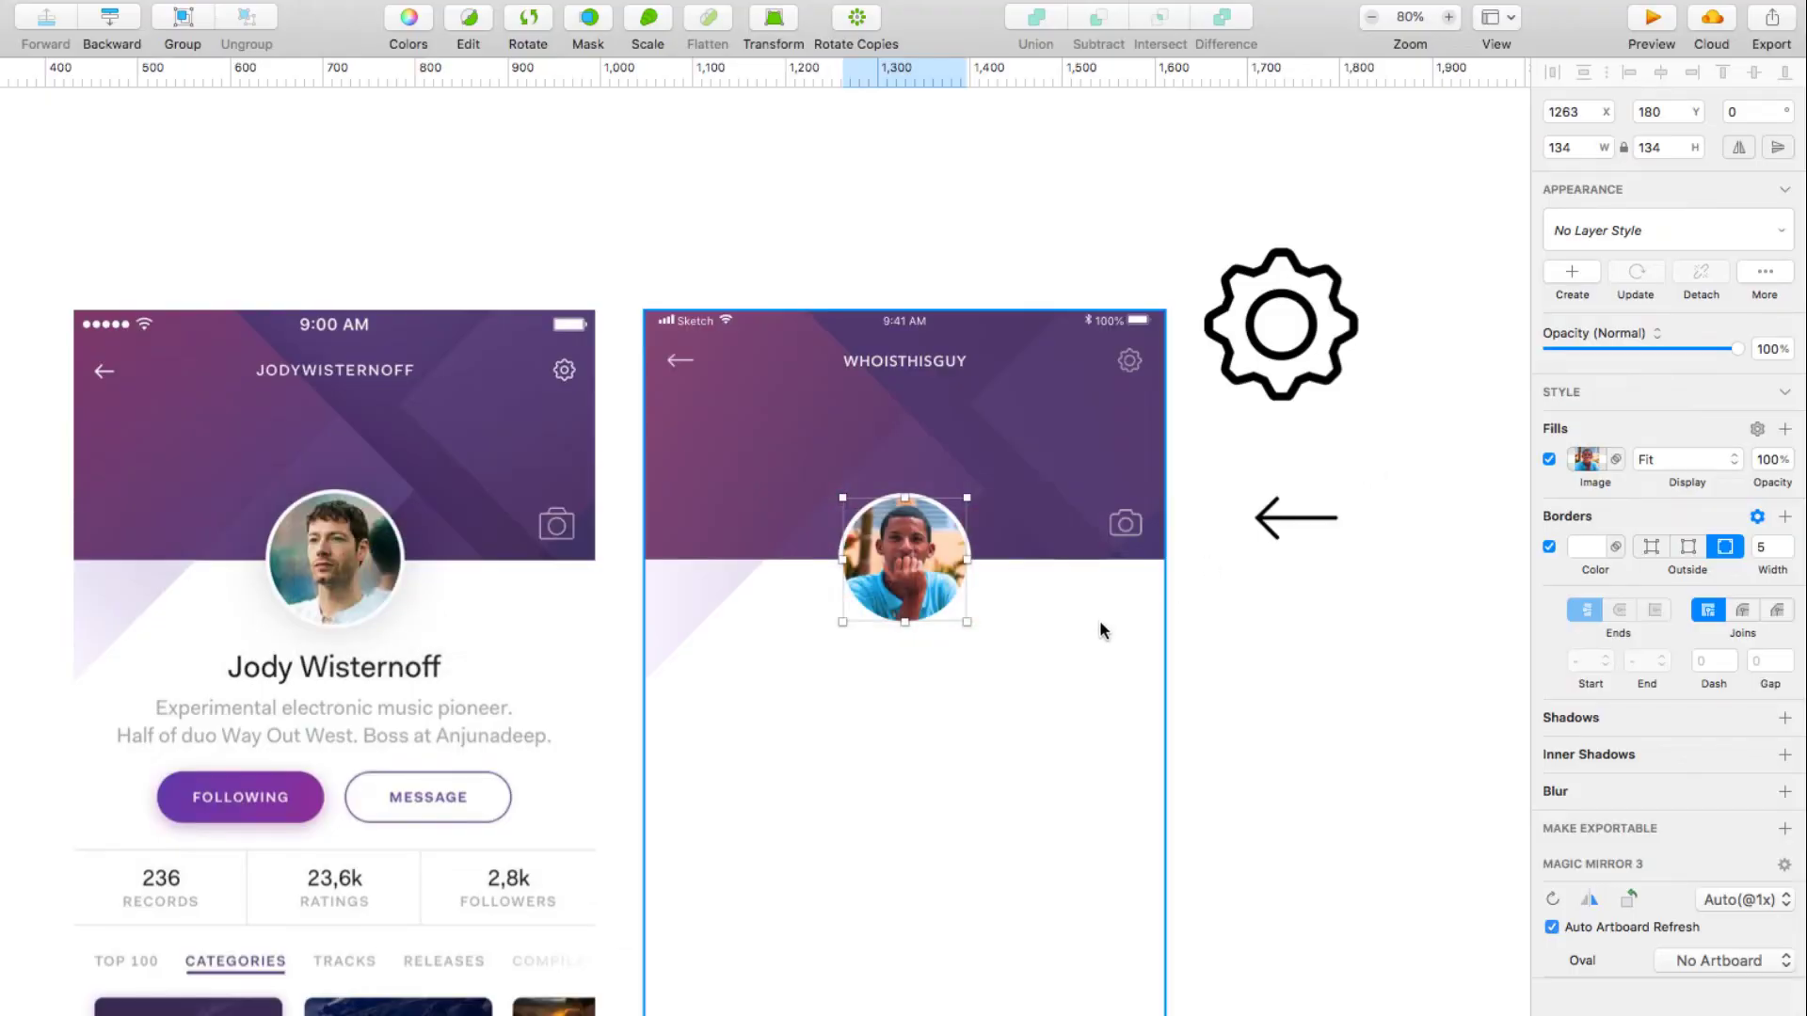
key(super+v)
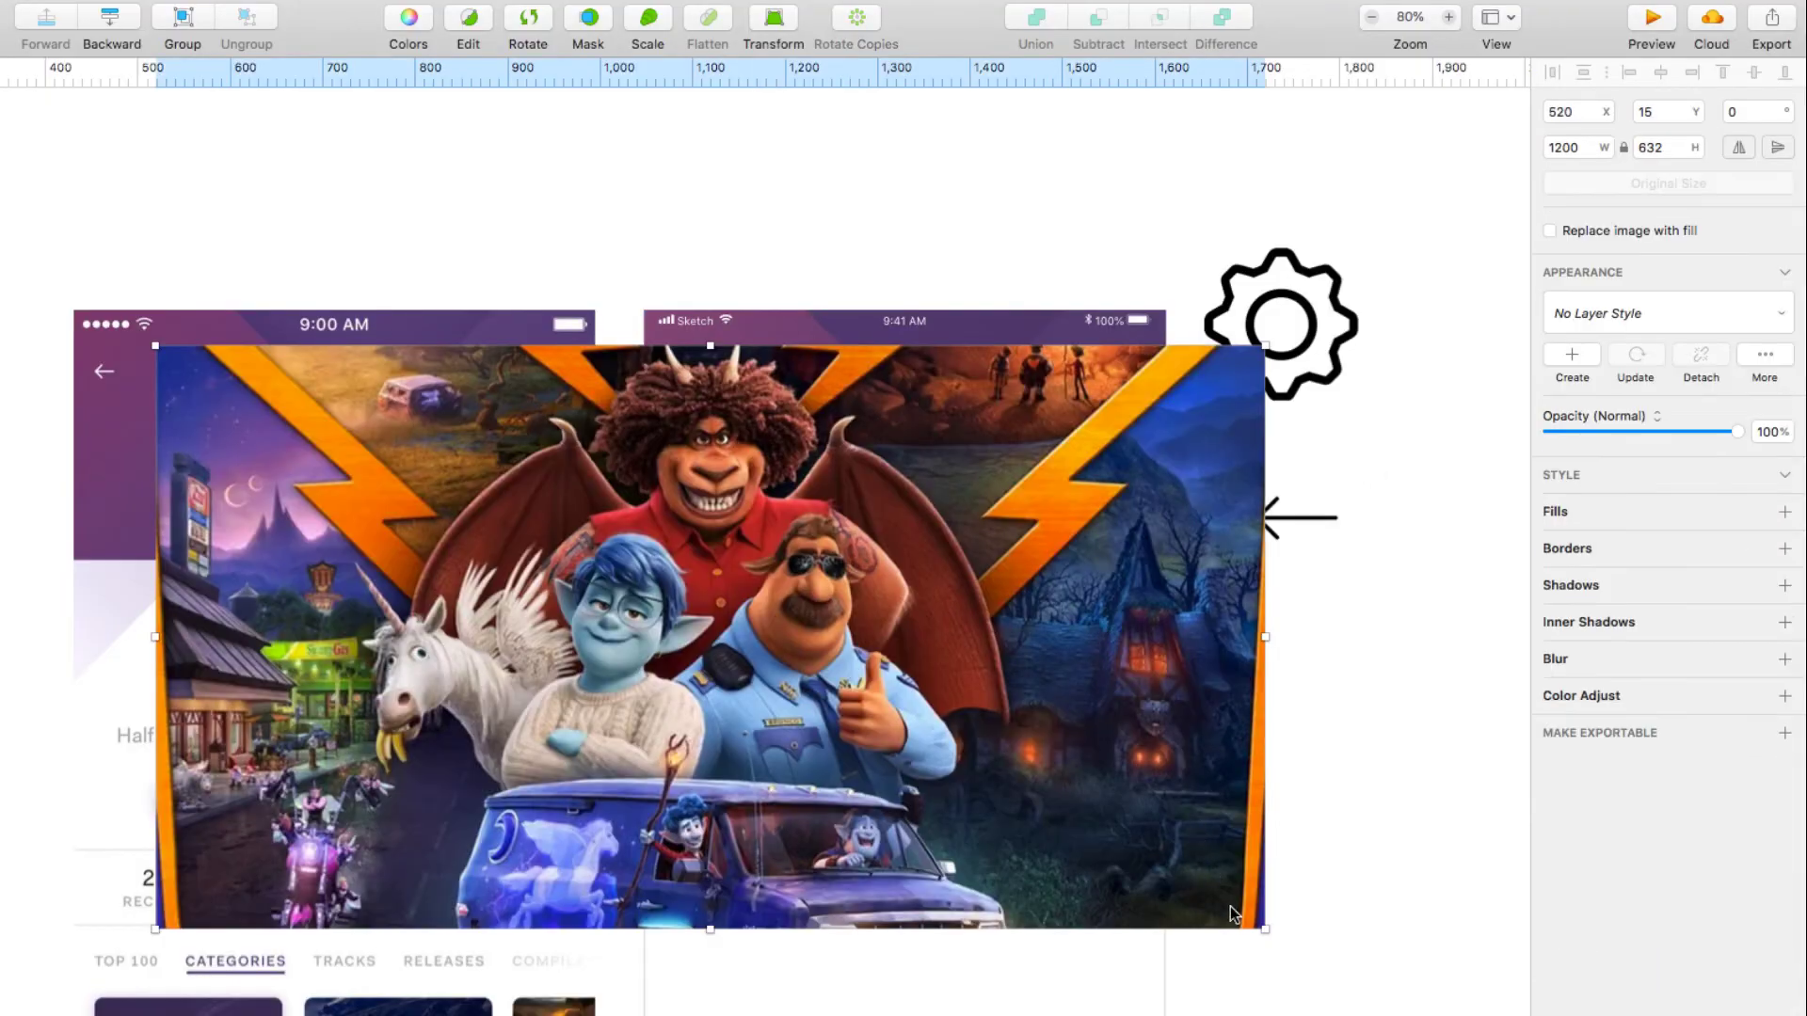
drag(1264, 928, 734, 624)
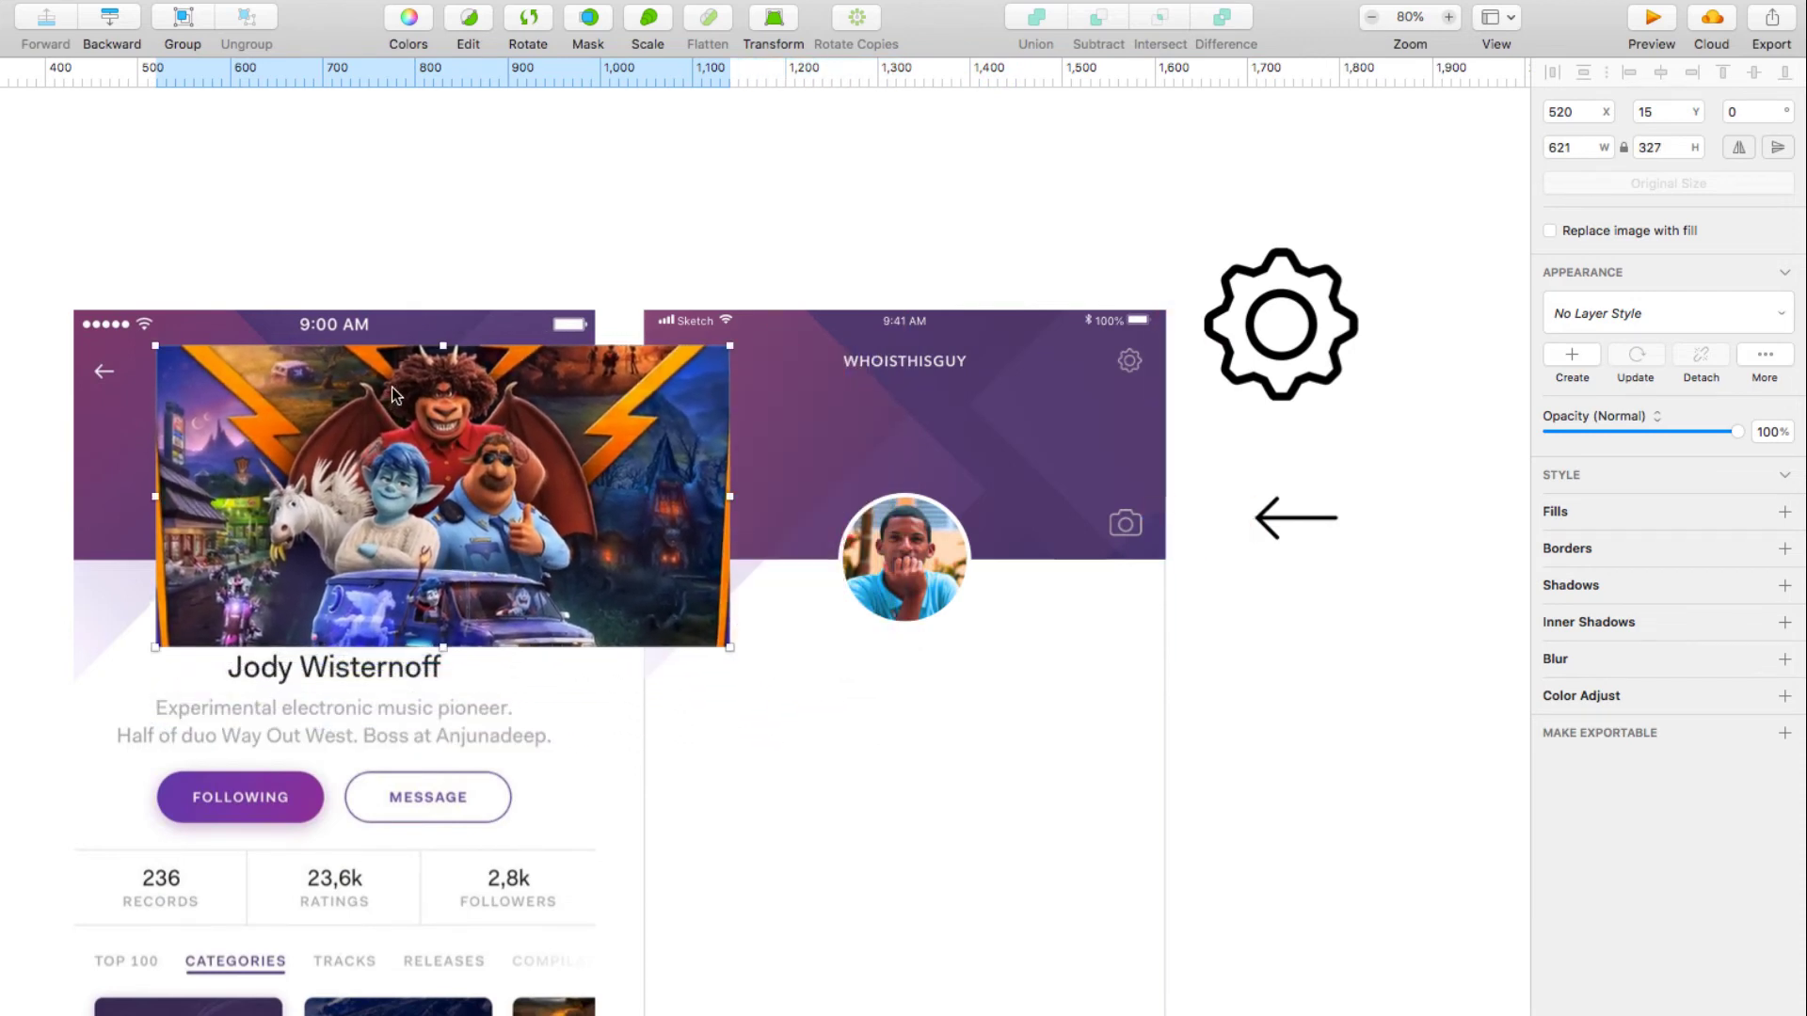
drag(443, 417, 906, 572)
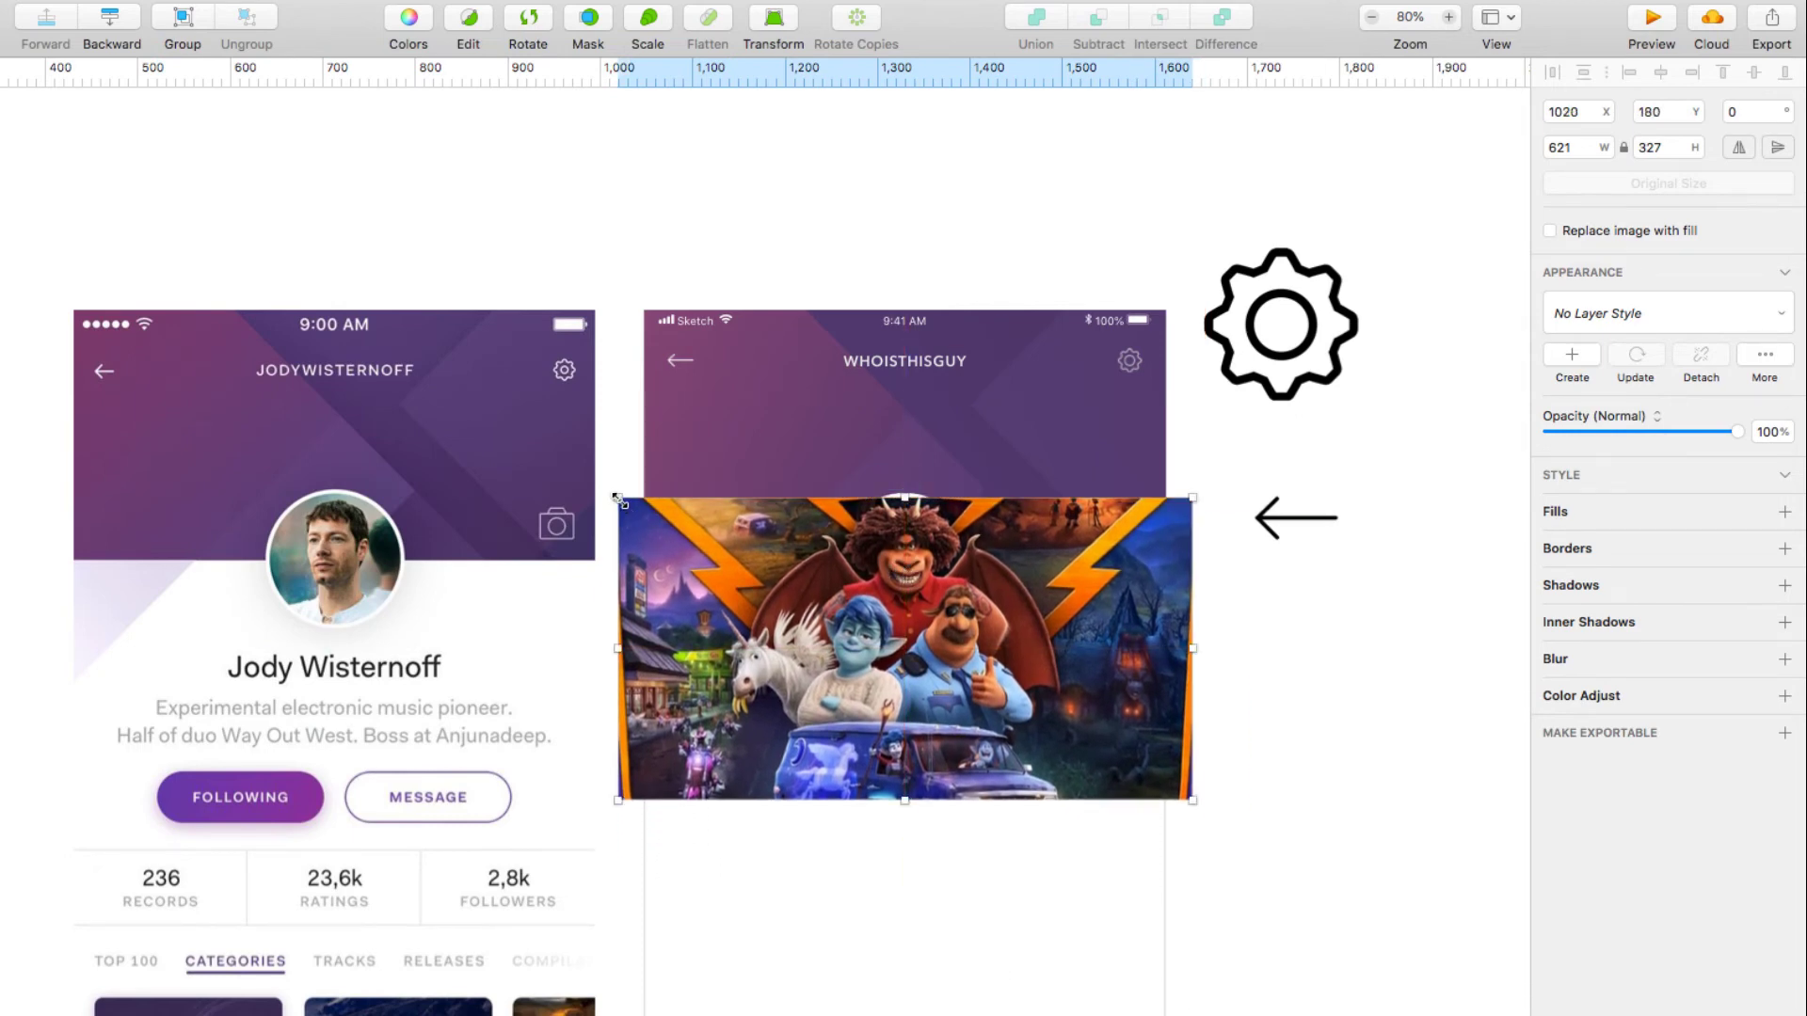
drag(619, 499, 680, 530)
drag(982, 606, 953, 584)
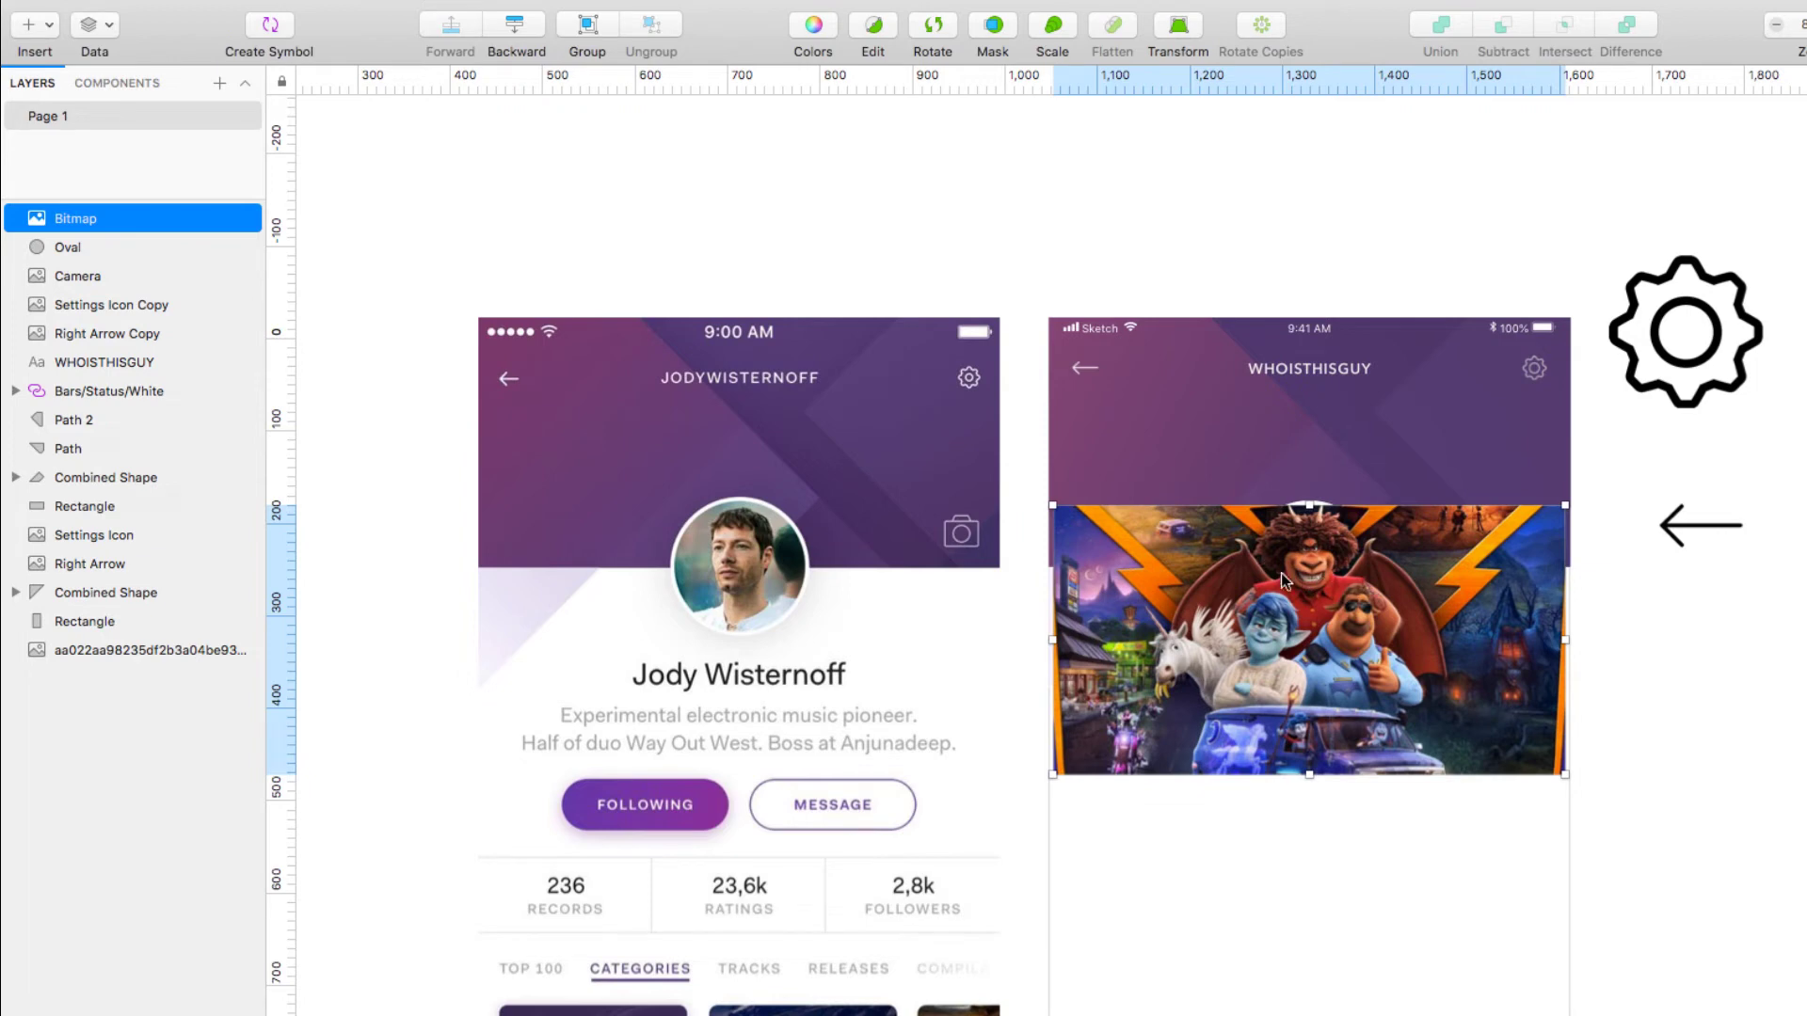
Step: Mask the poster image with the profile circle
shift+click(88, 246)
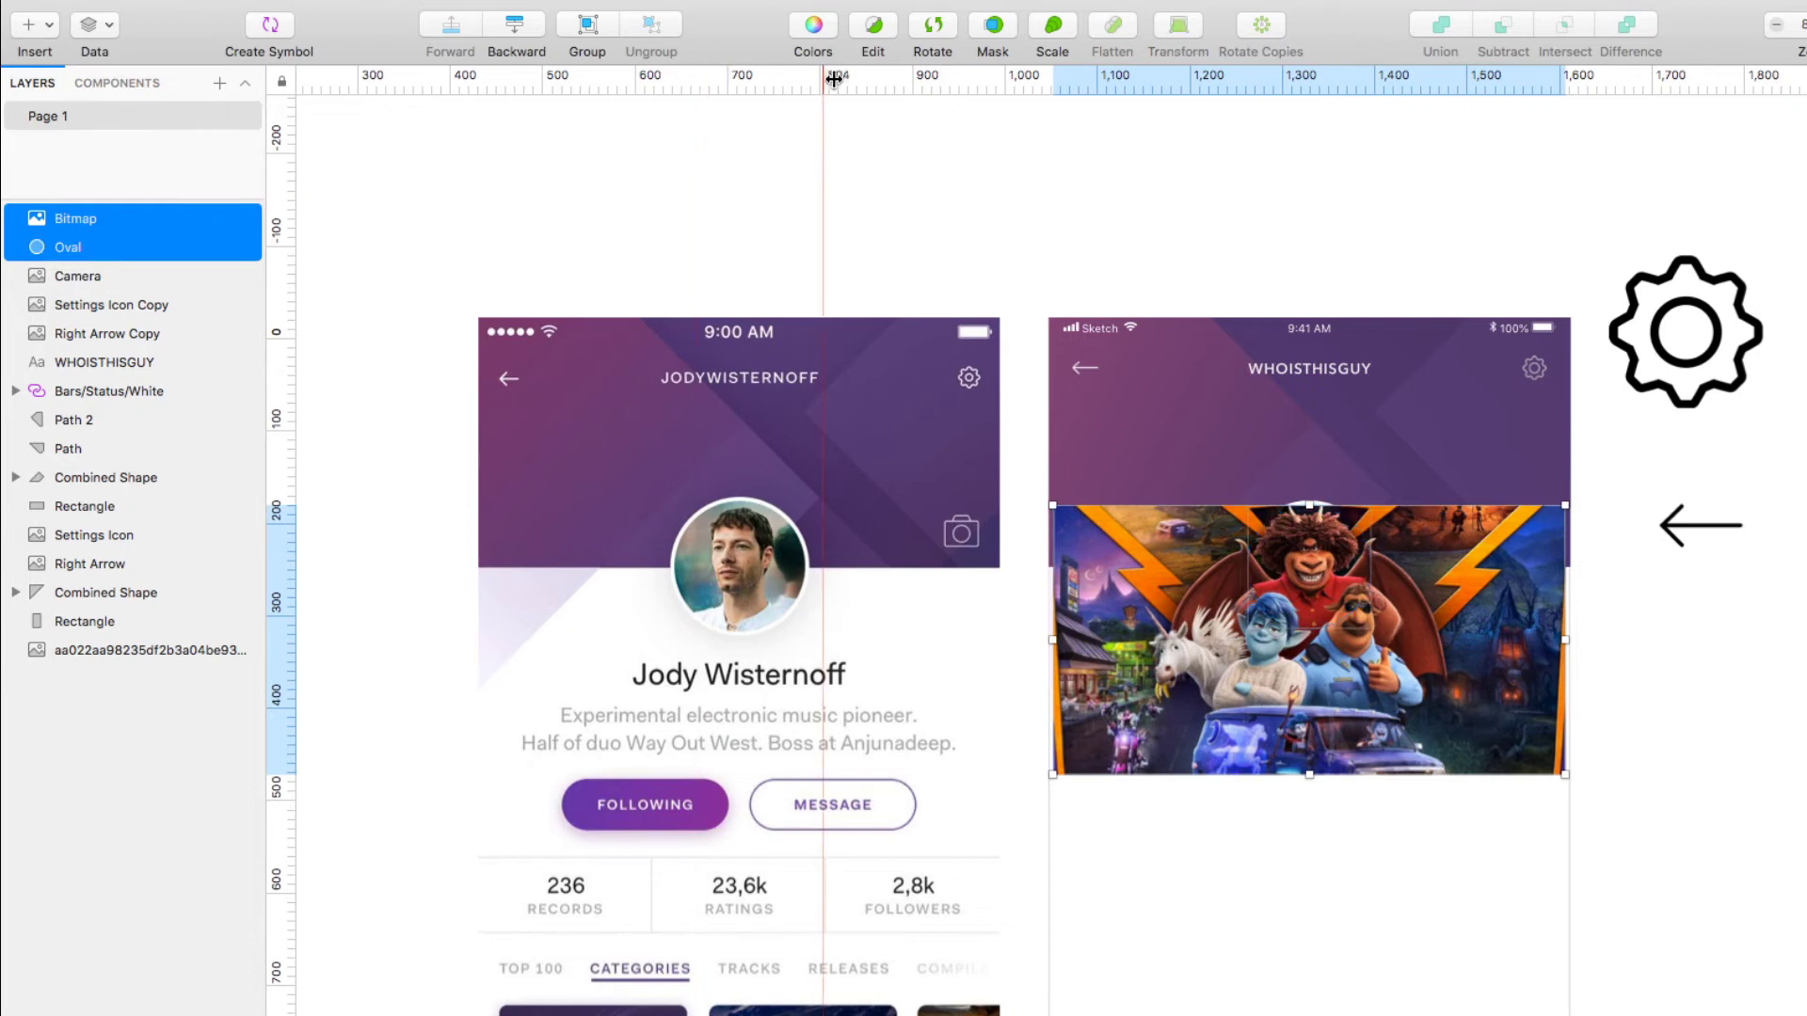
click(995, 28)
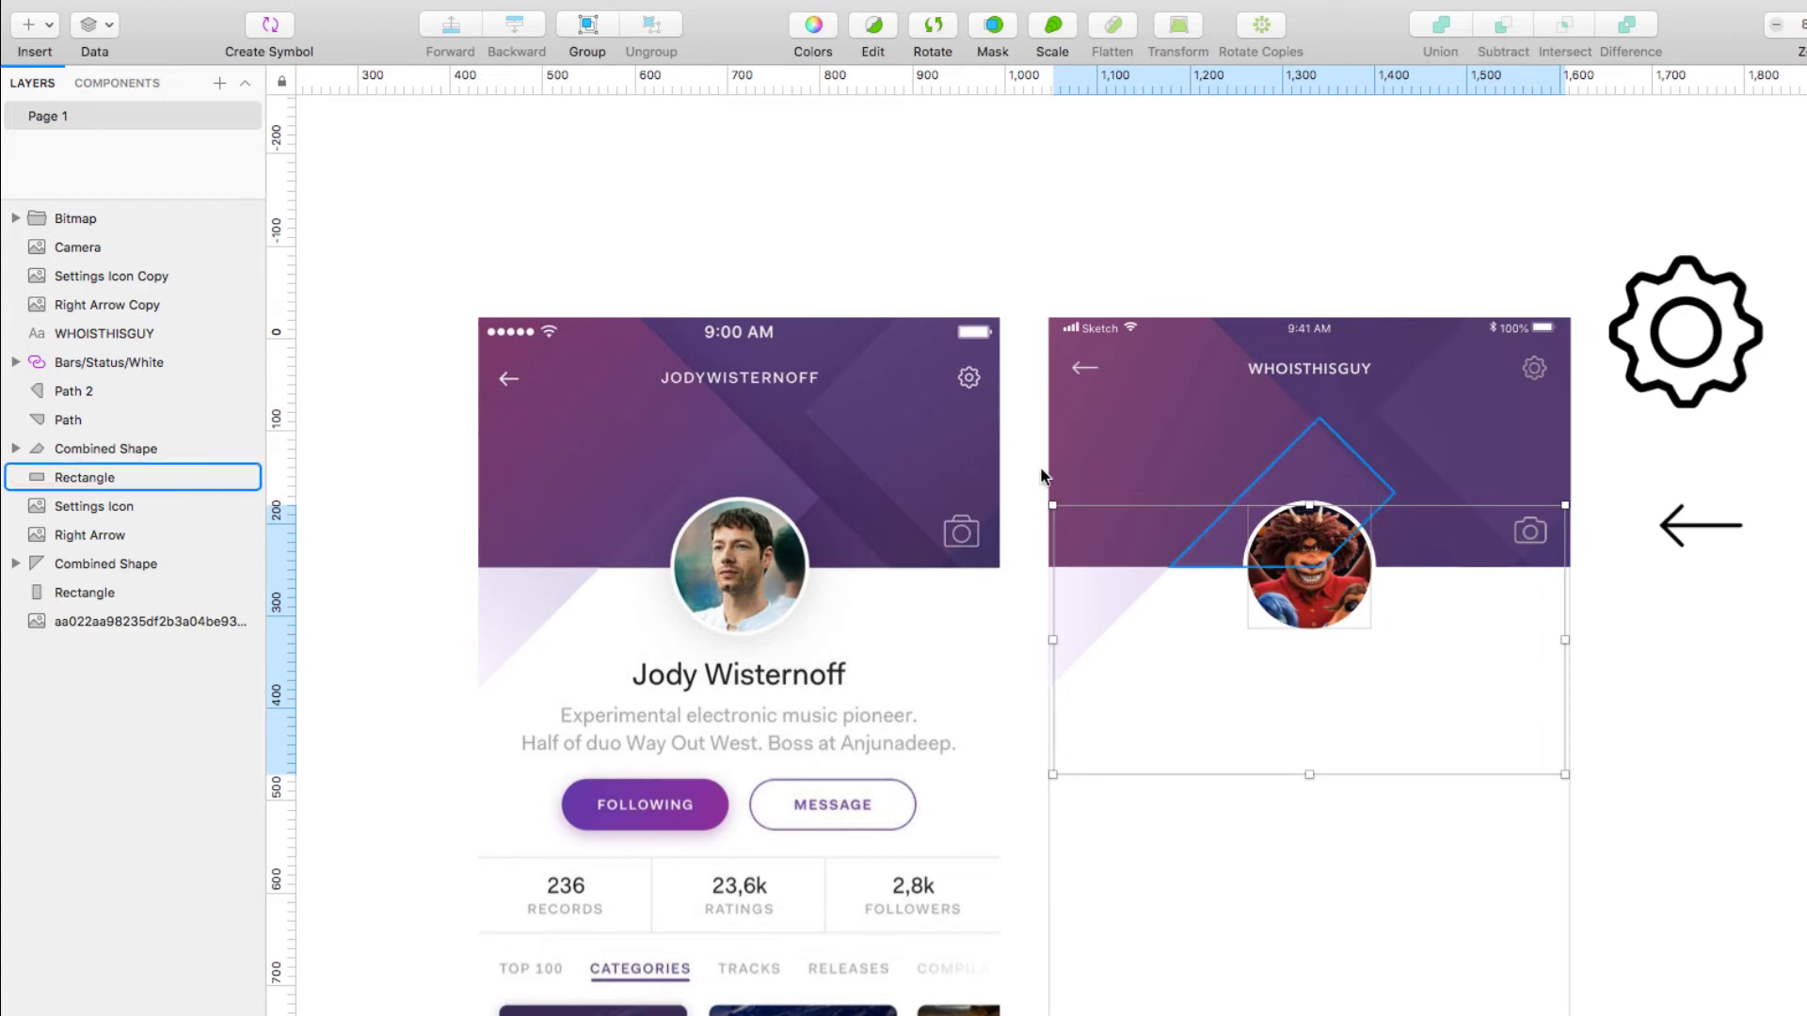
Step: Enlarge the poster bitmap slightly inside its mask group and nudge it to centre the character's face in the circle
click(15, 219)
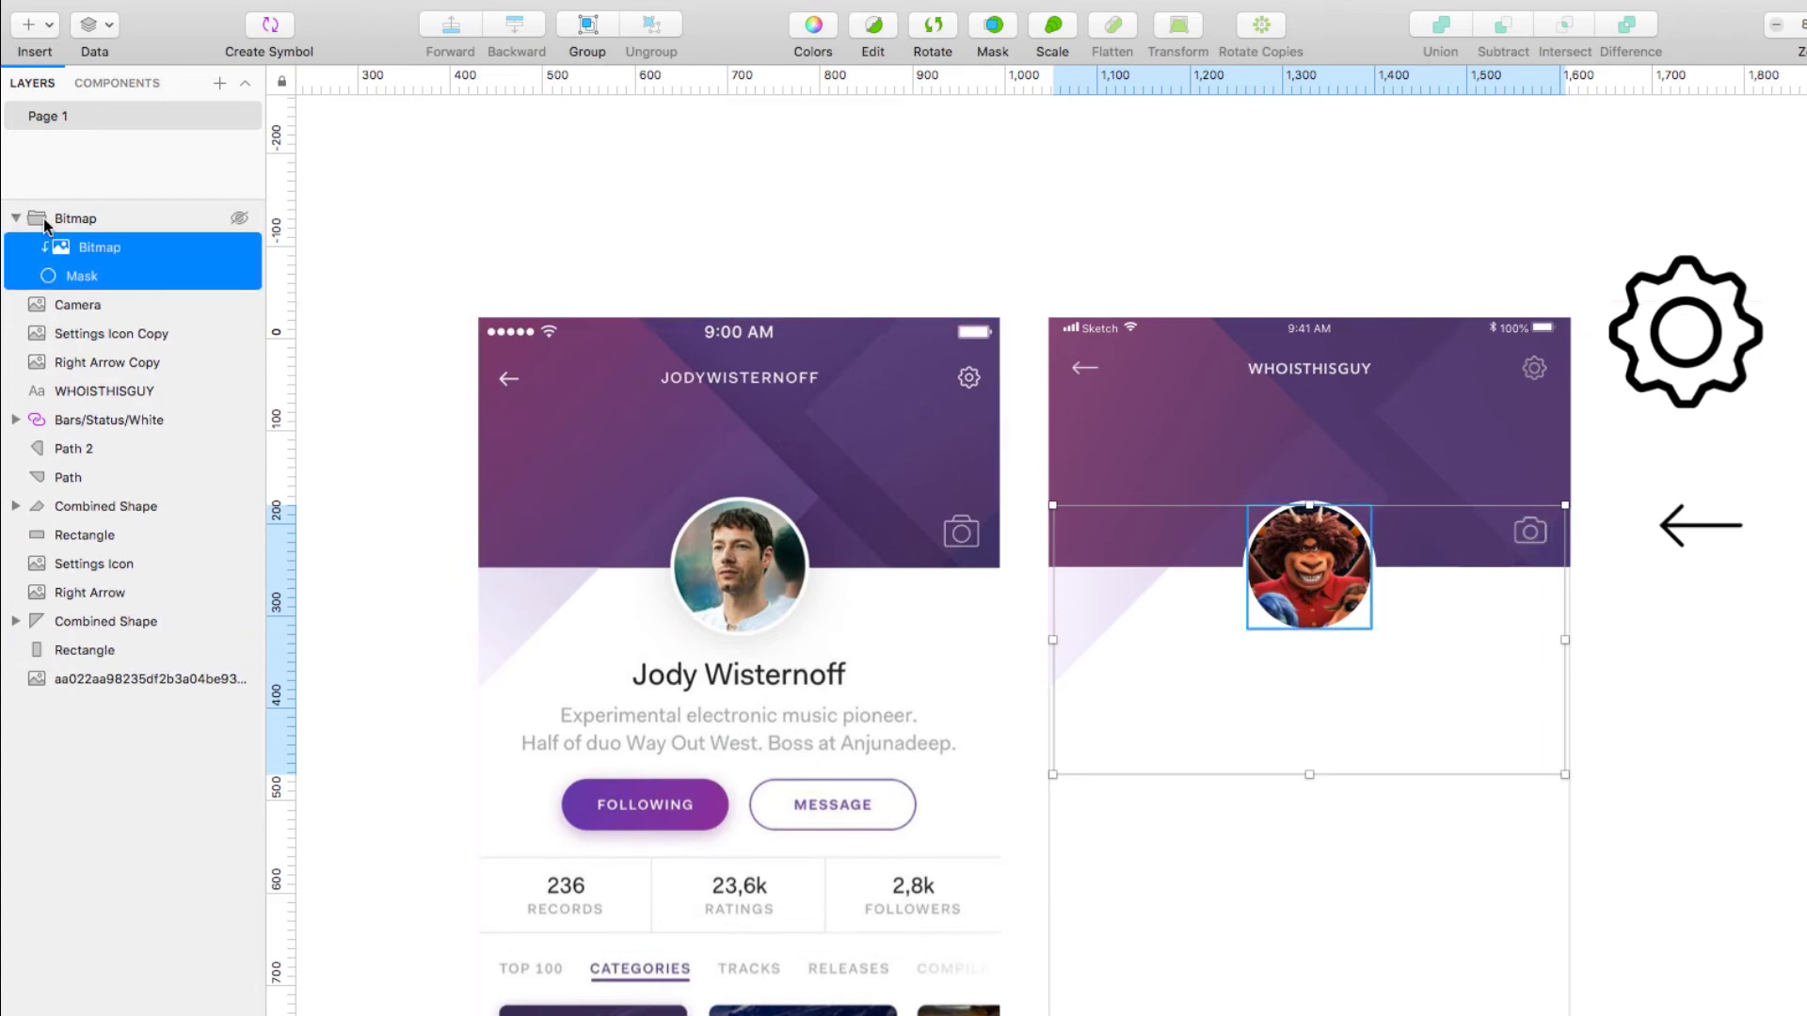
click(90, 303)
click(90, 248)
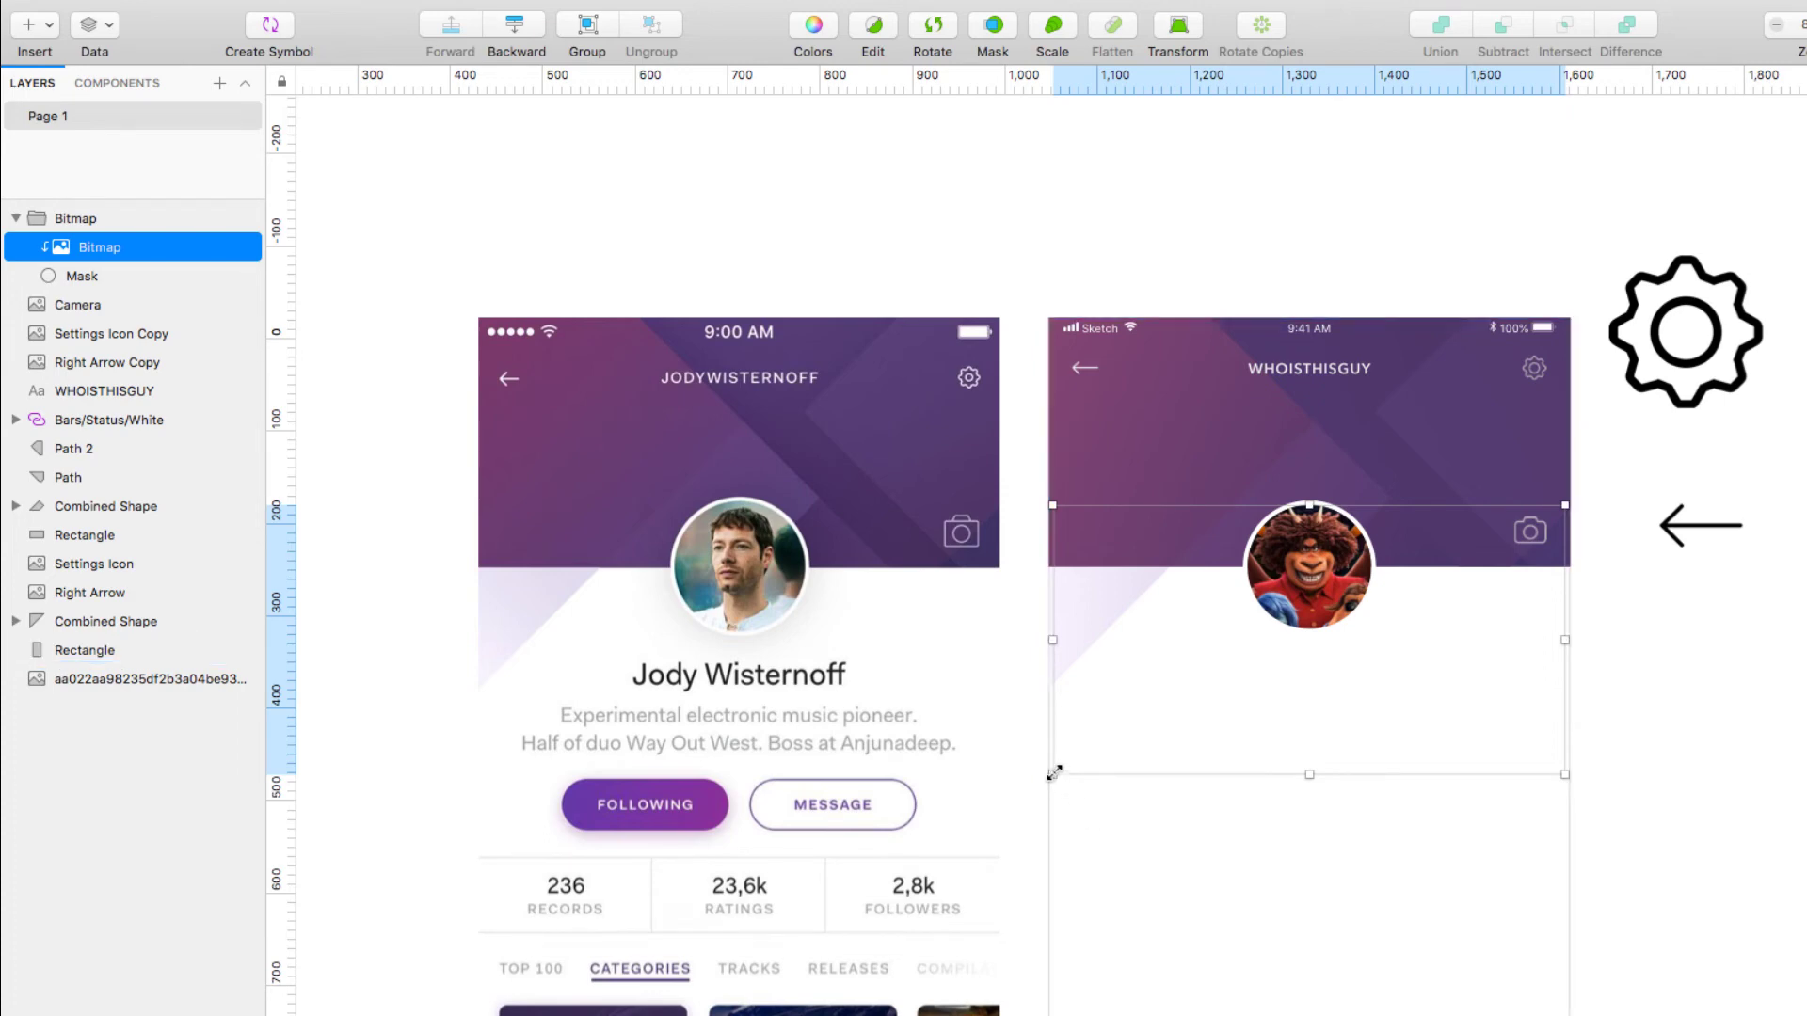
mouse_move(1054, 772)
mouse_down()
mouse_move(1079, 748)
mouse_move(1033, 786)
mouse_up()
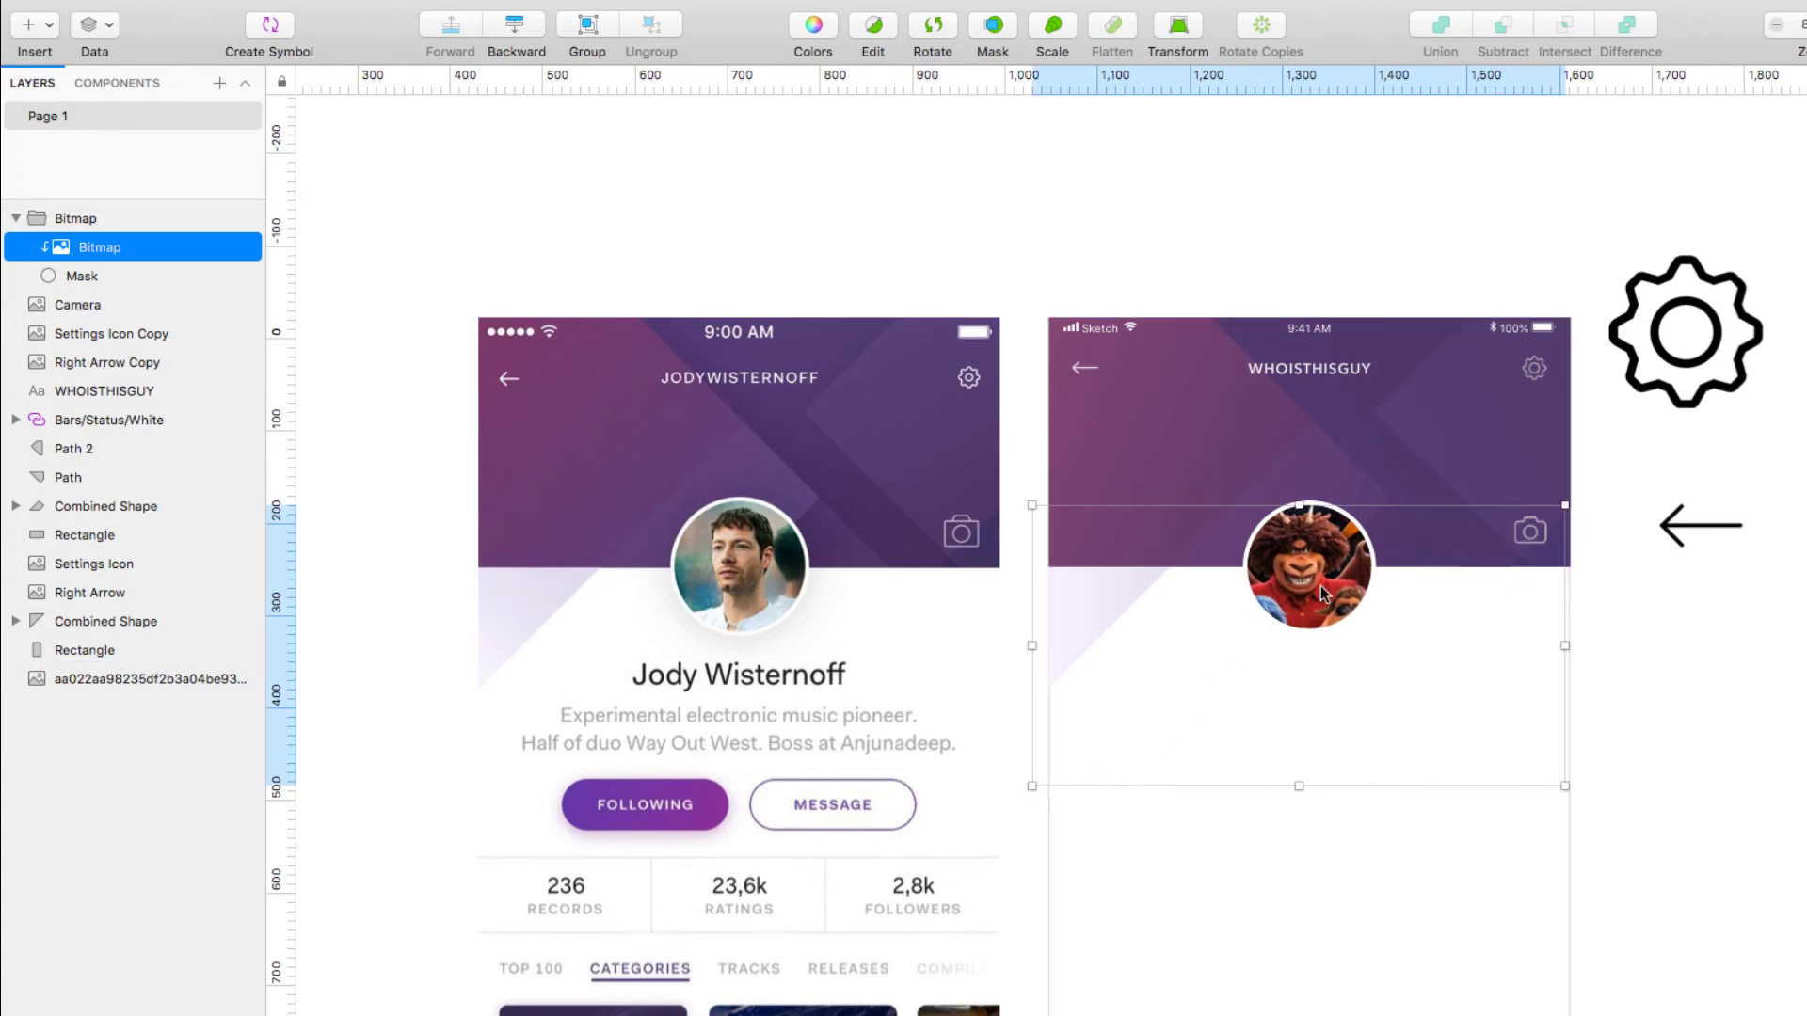
key(Up)
key(Up)
key(Up)
key(Up)
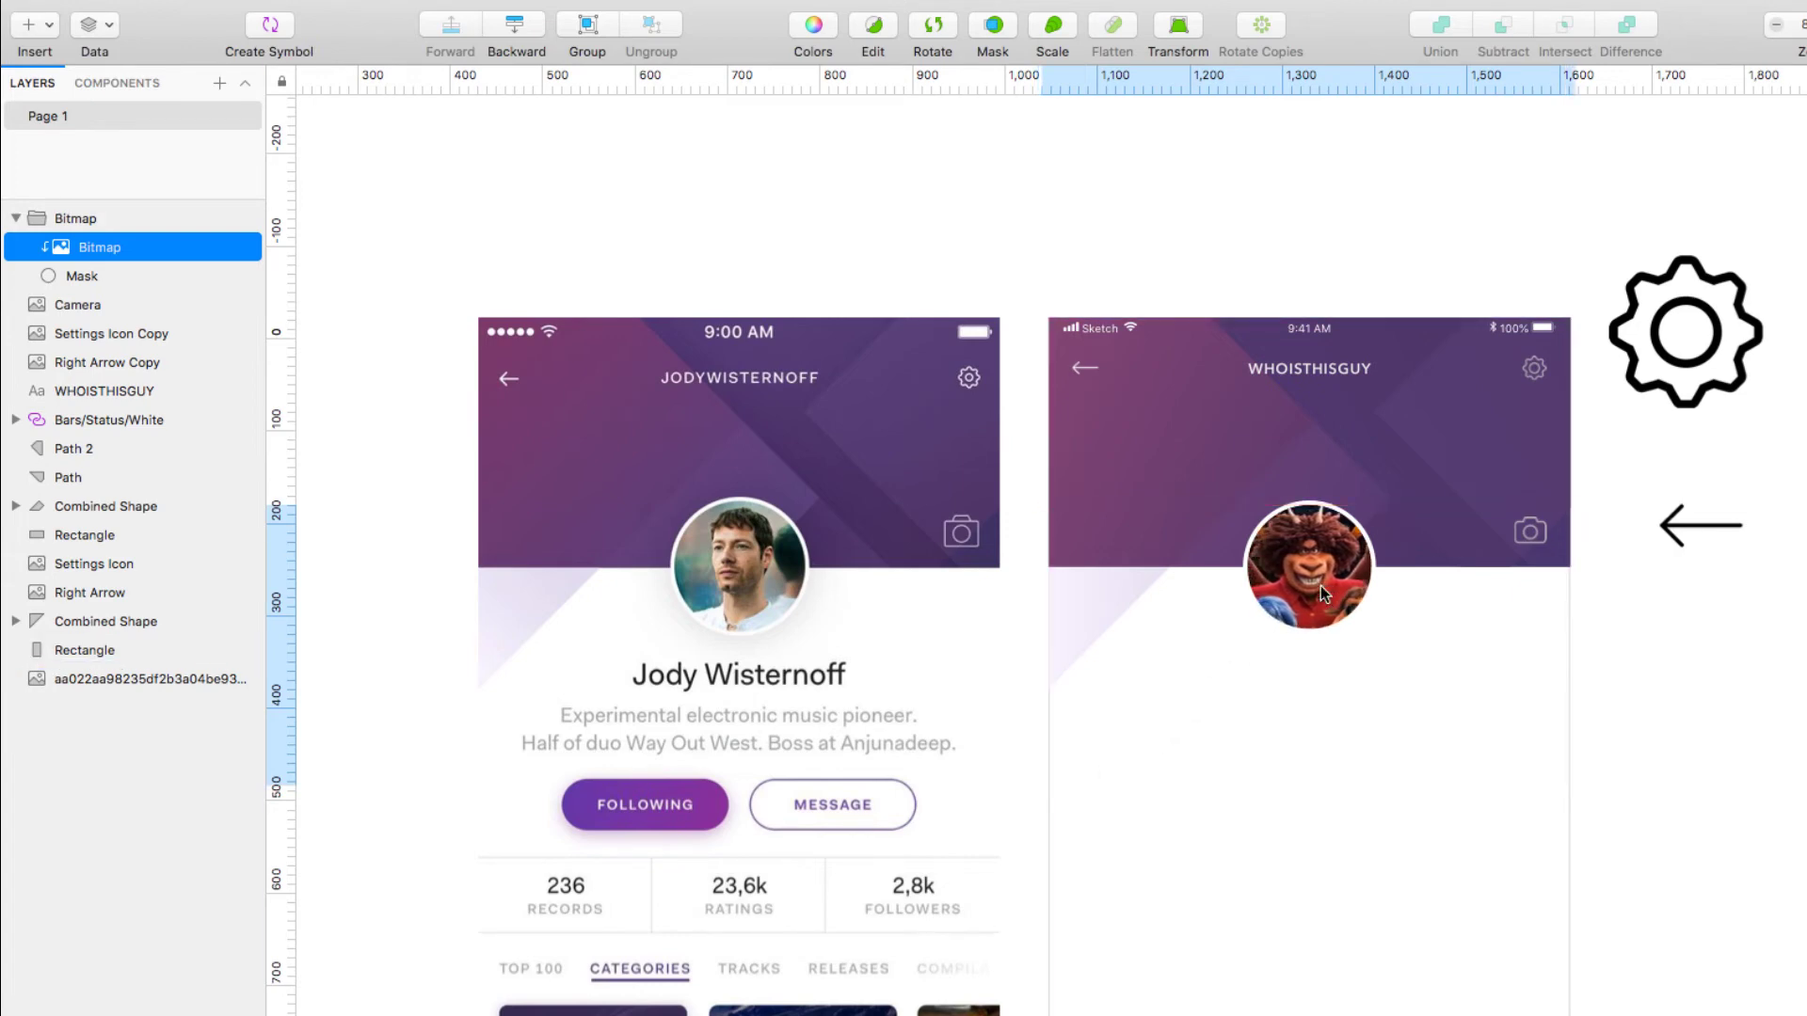
Step: Nudge the poster bitmap down and back up inside its mask to fine-tune the face's vertical position in the circle
key(Down)
key(Down)
key(Down)
key(Down)
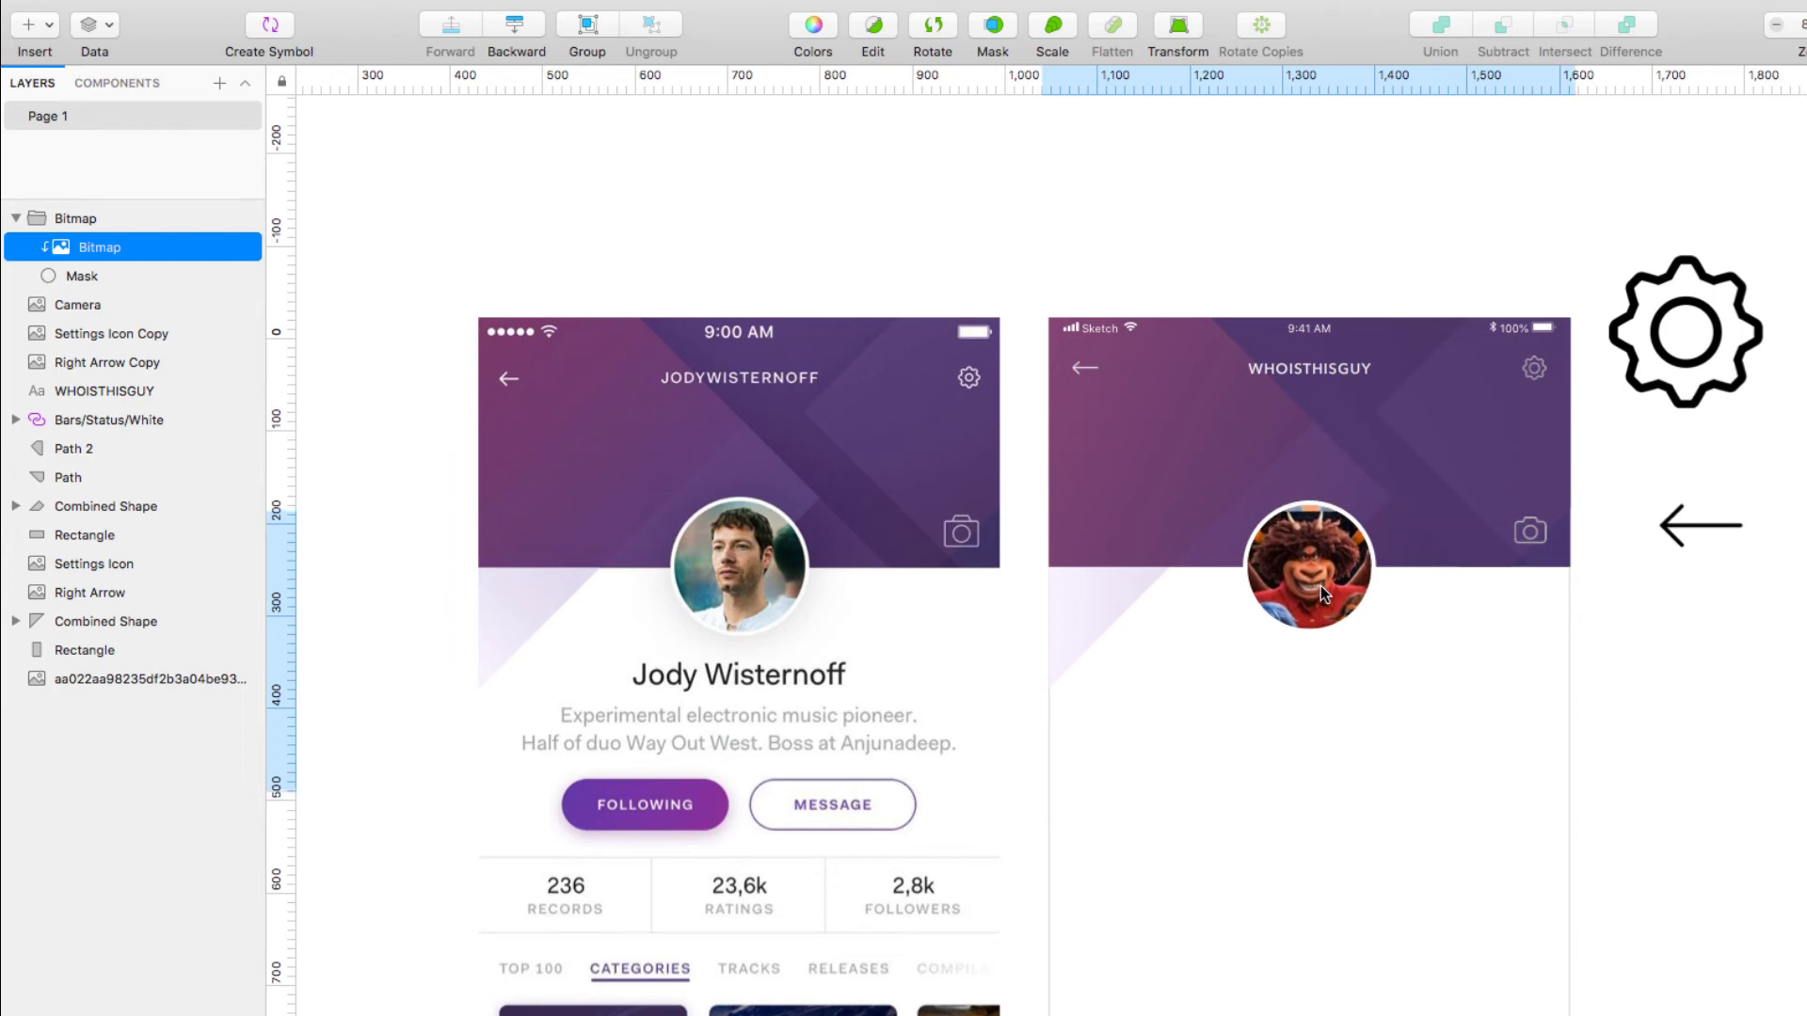
click(1316, 516)
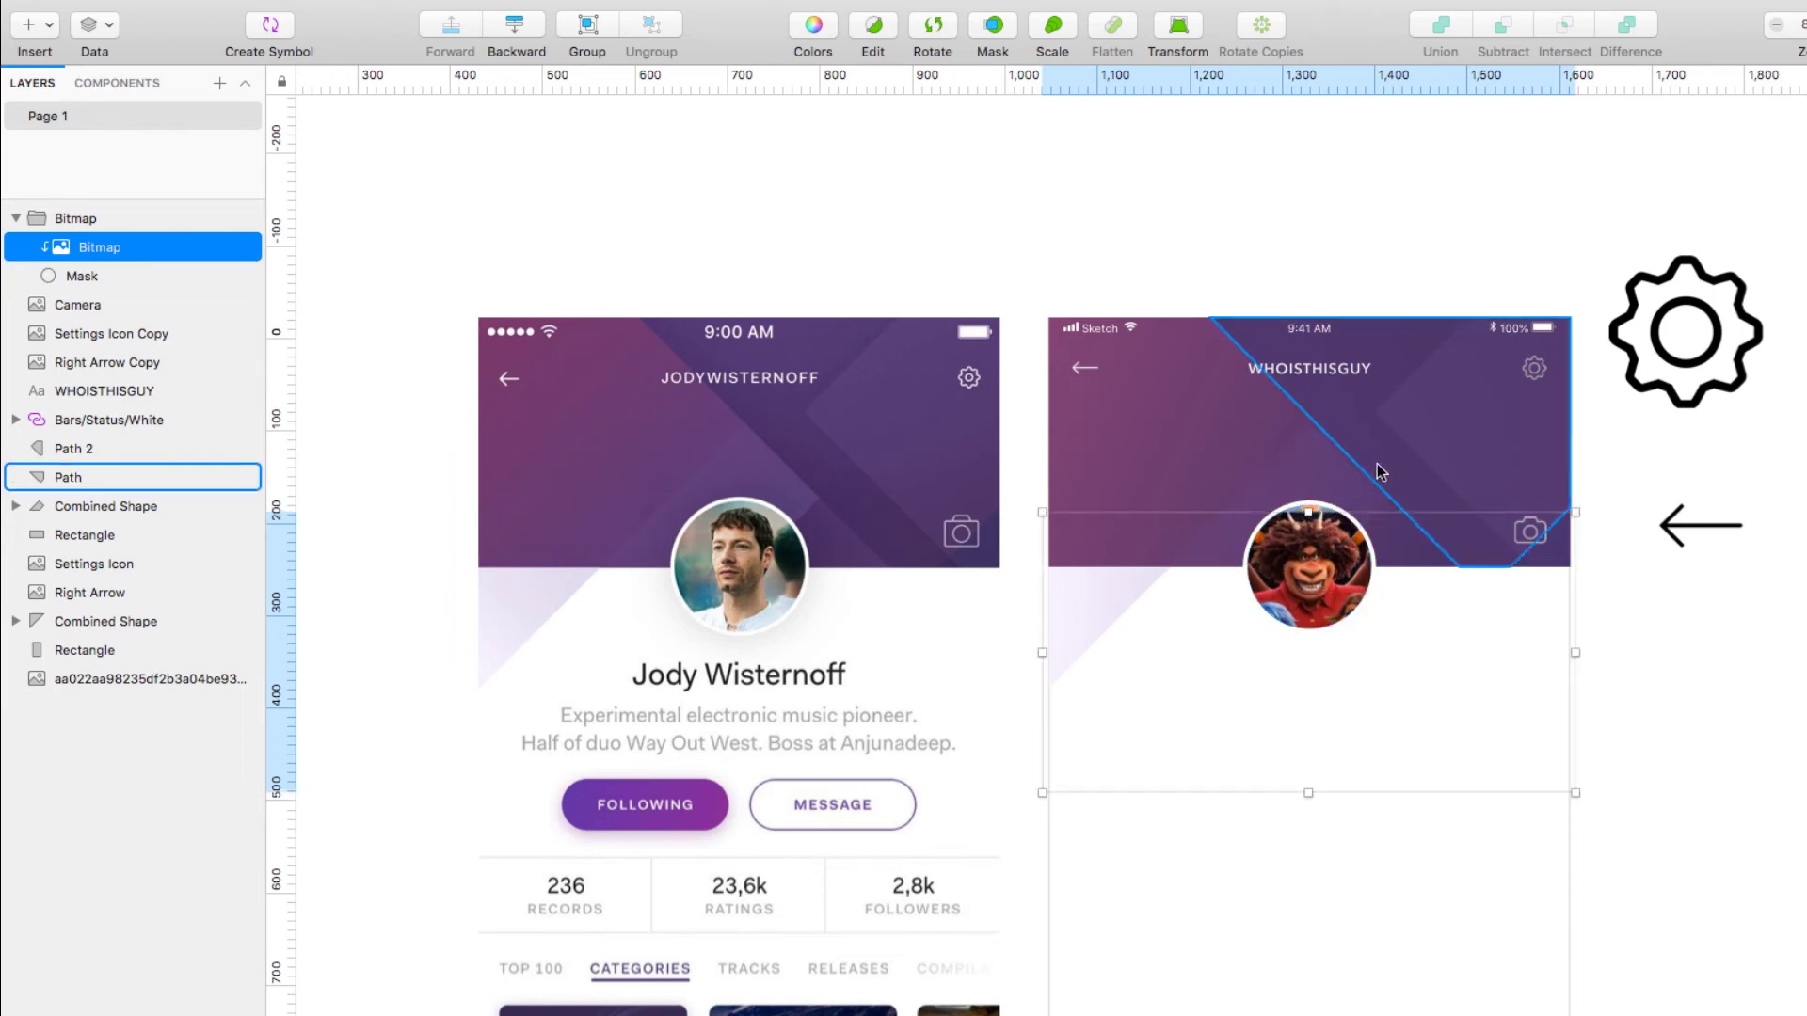
key(Up)
key(Up)
key(Up)
key(Up)
key(Up)
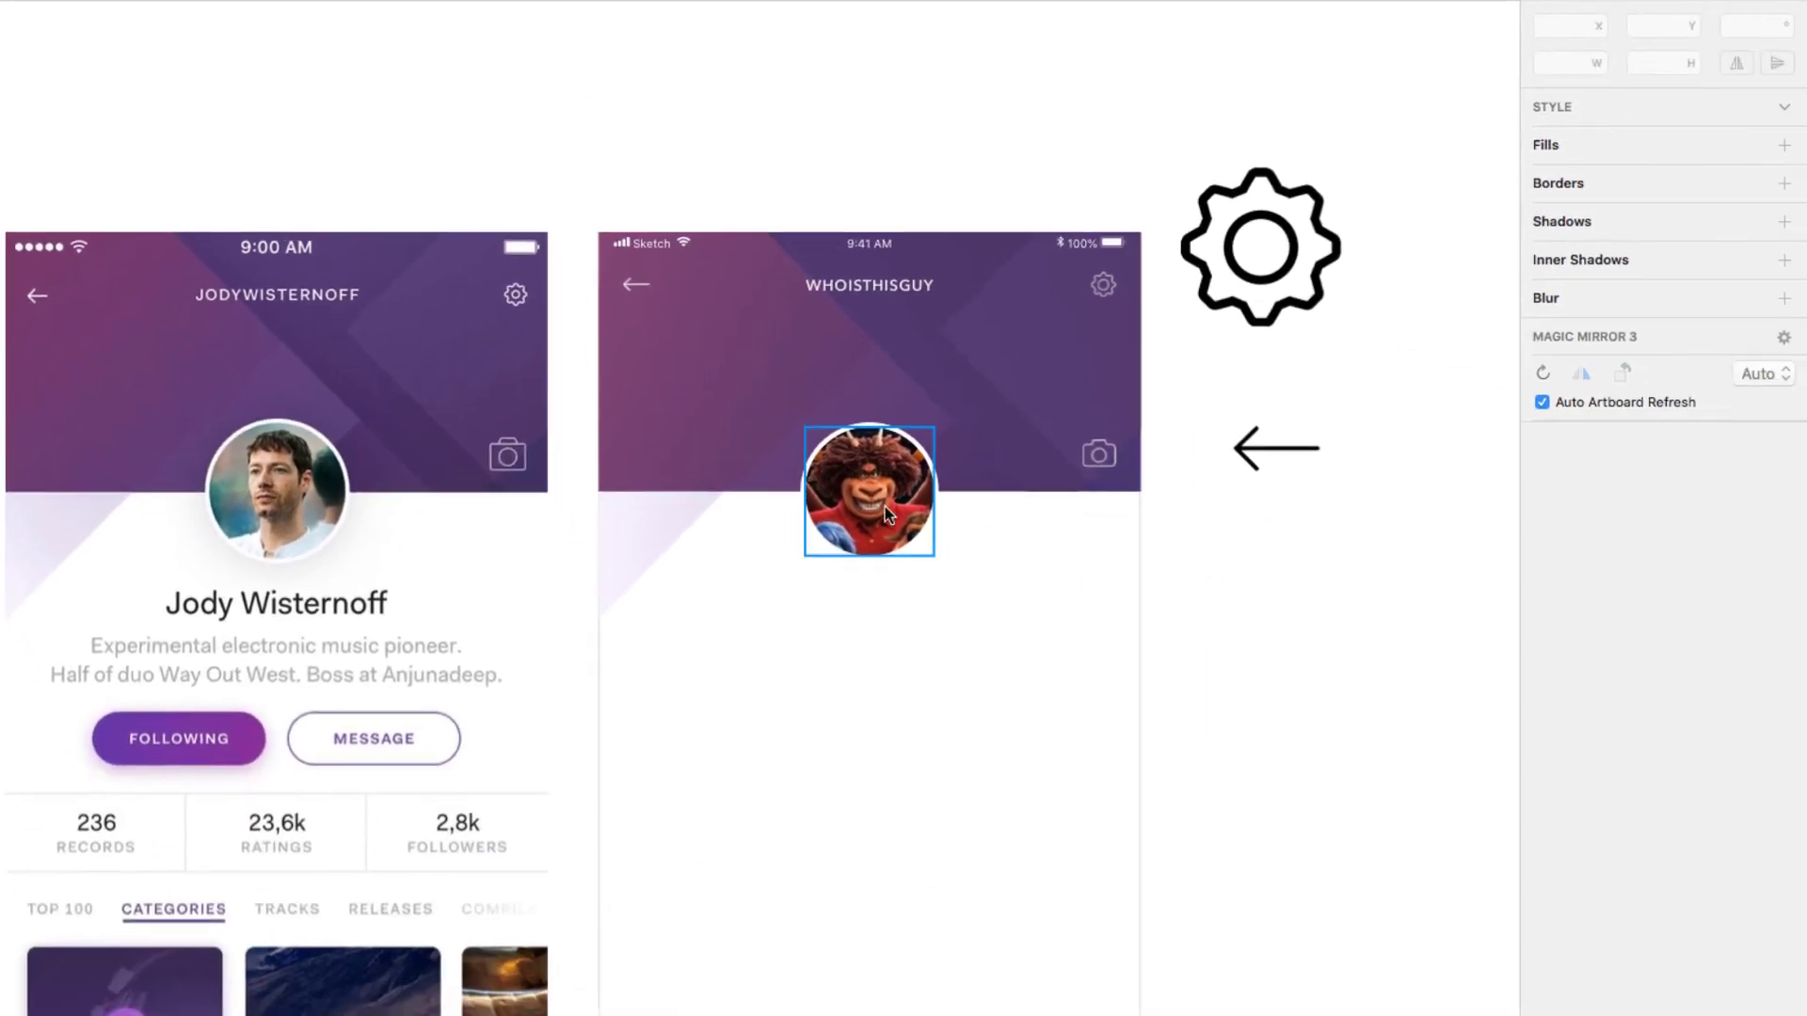
Step: Add a shadow to the masked profile picture group with X and Y offsets of 3
click(1254, 786)
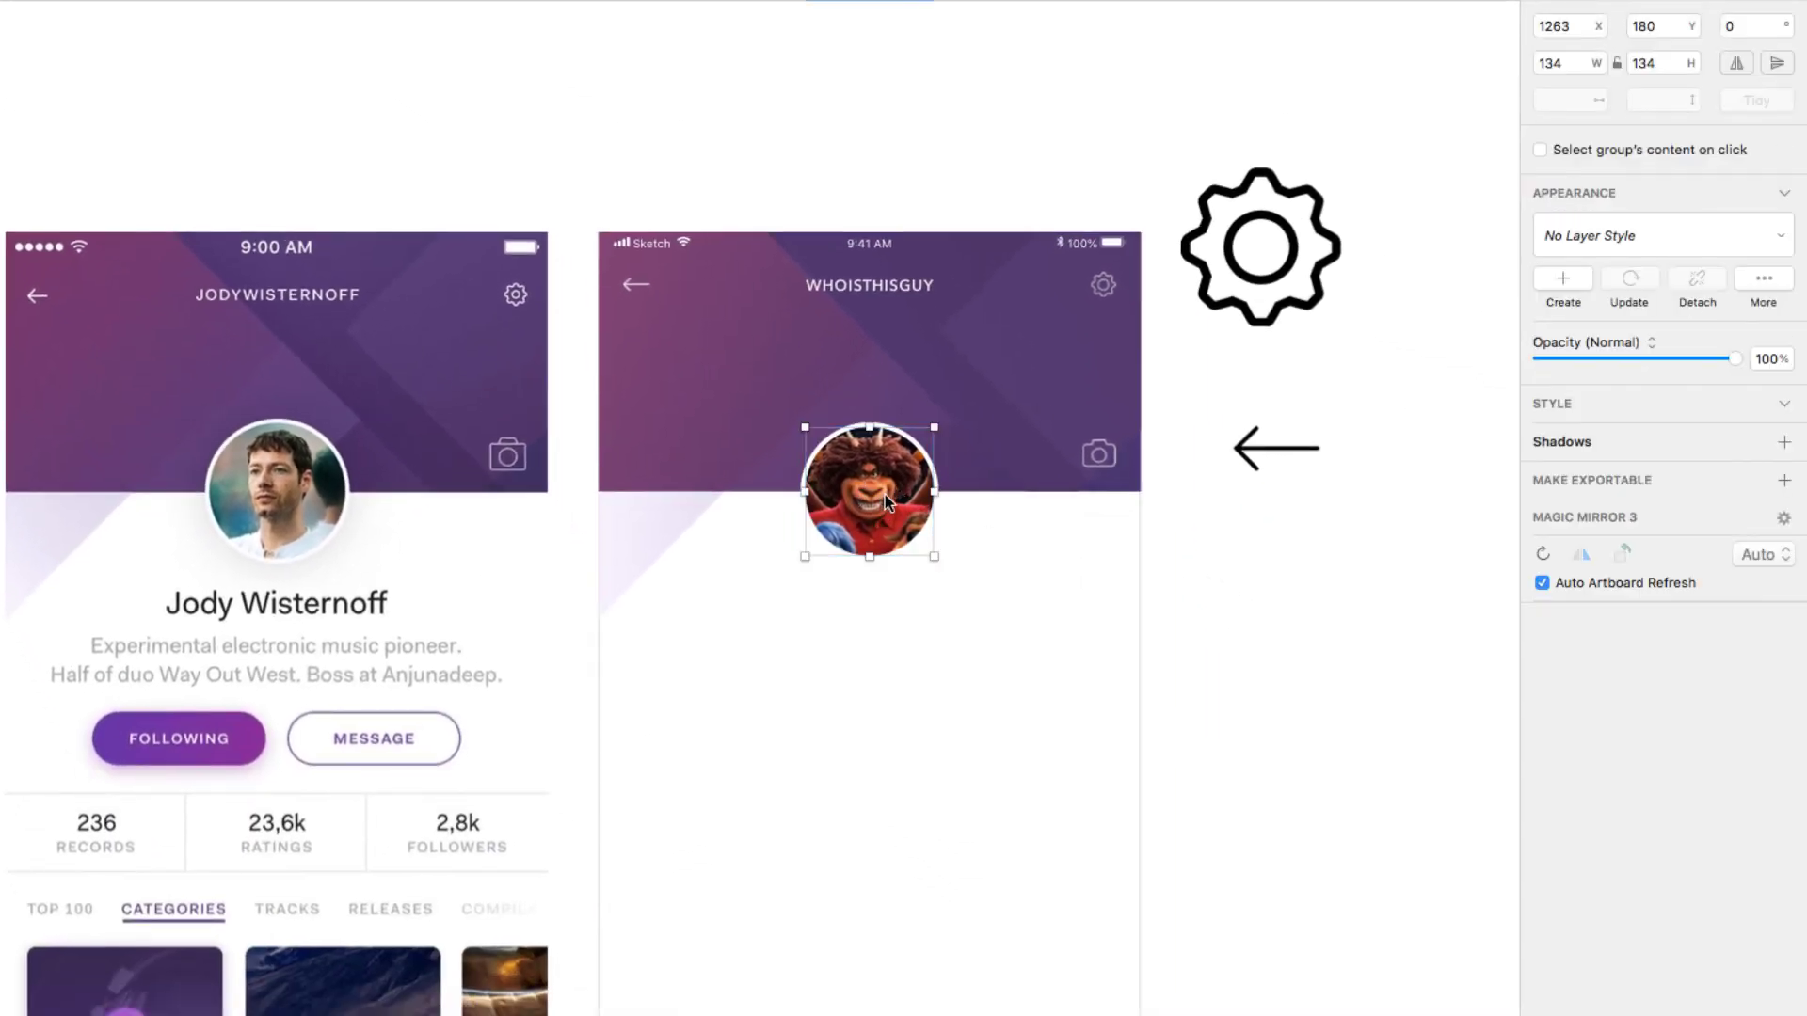
click(1785, 442)
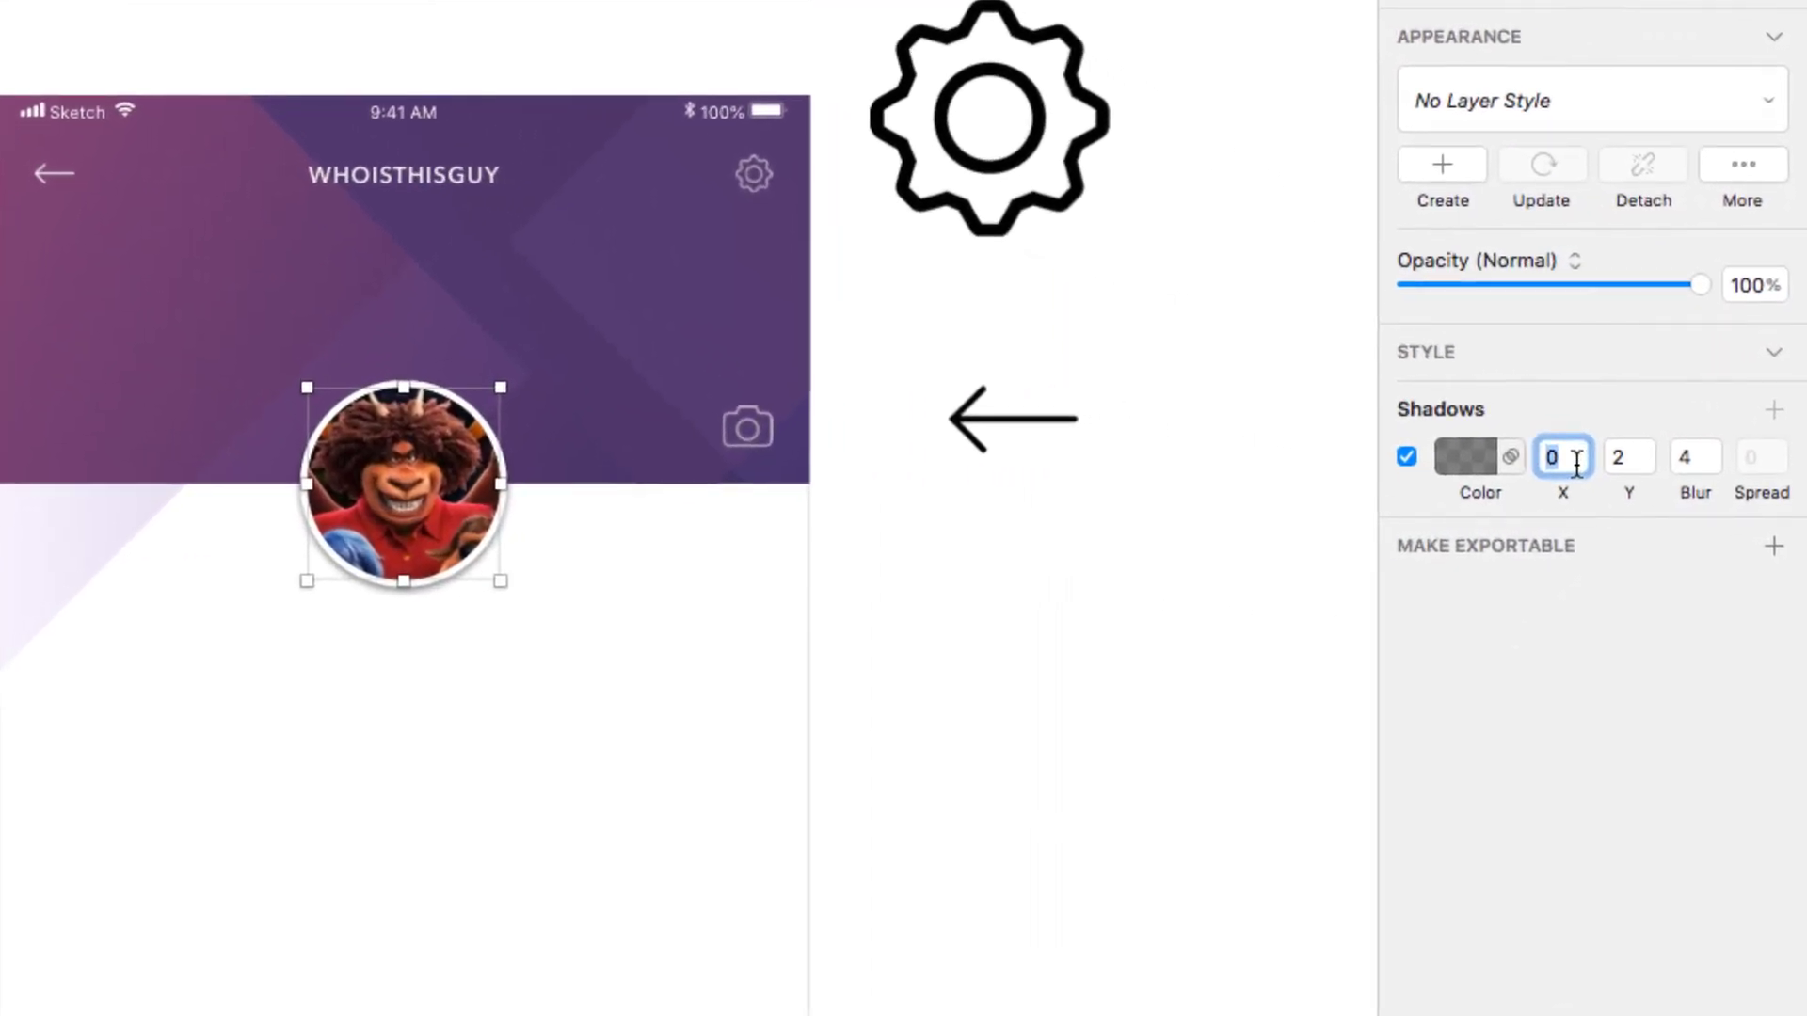
text(3)
key(Tab)
key(BackSpace)
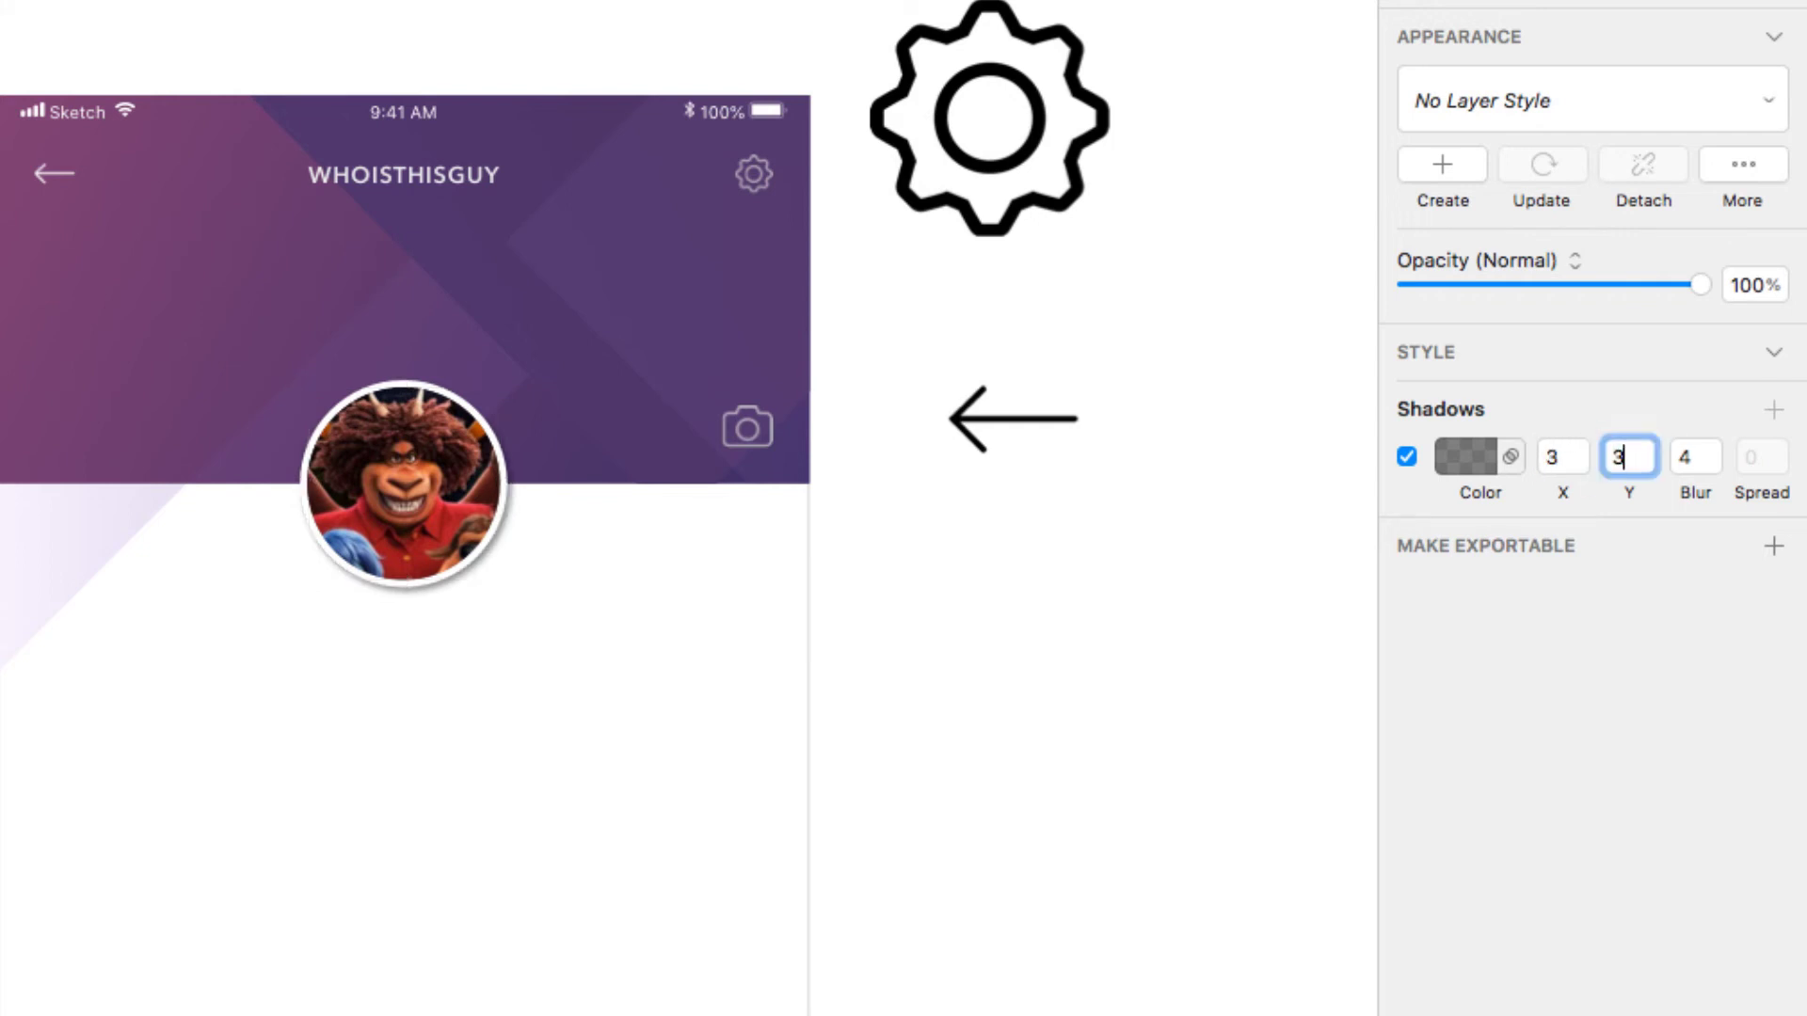
text(3)
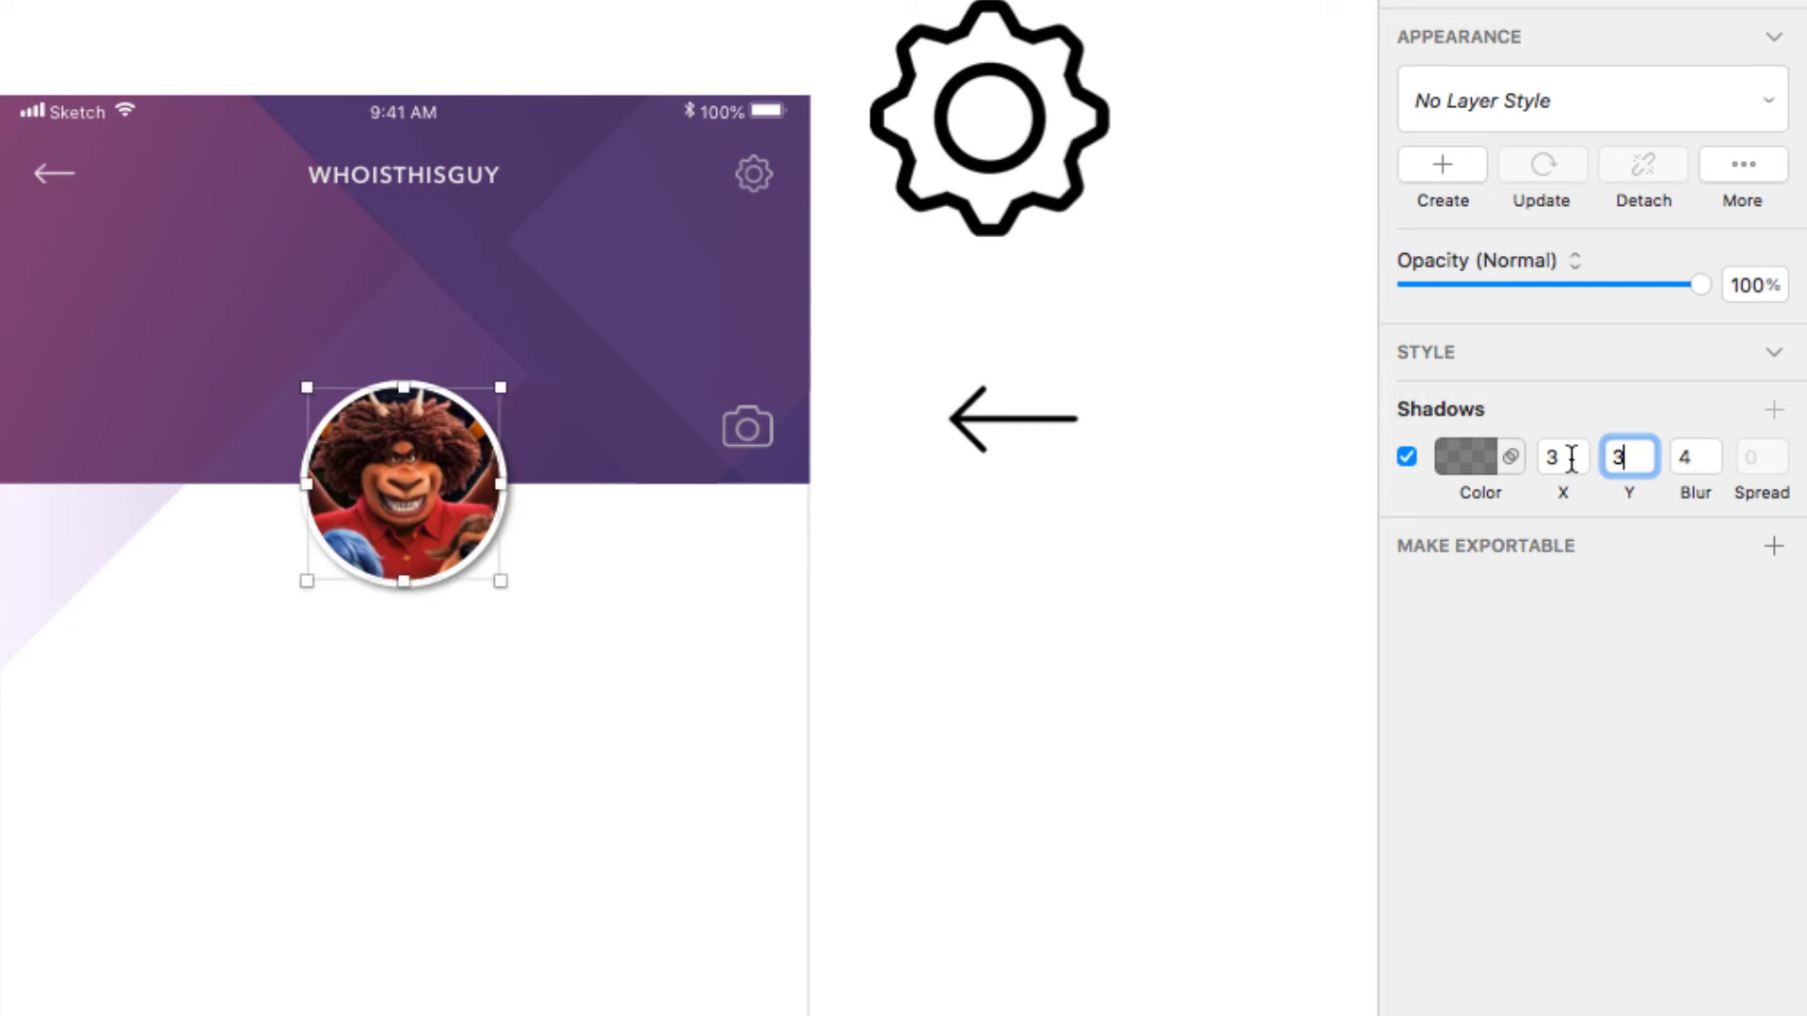
Step: Try larger horizontal offsets such as 9 and 11 on the profile picture's shadow and return the X offset to 3
click(1571, 457)
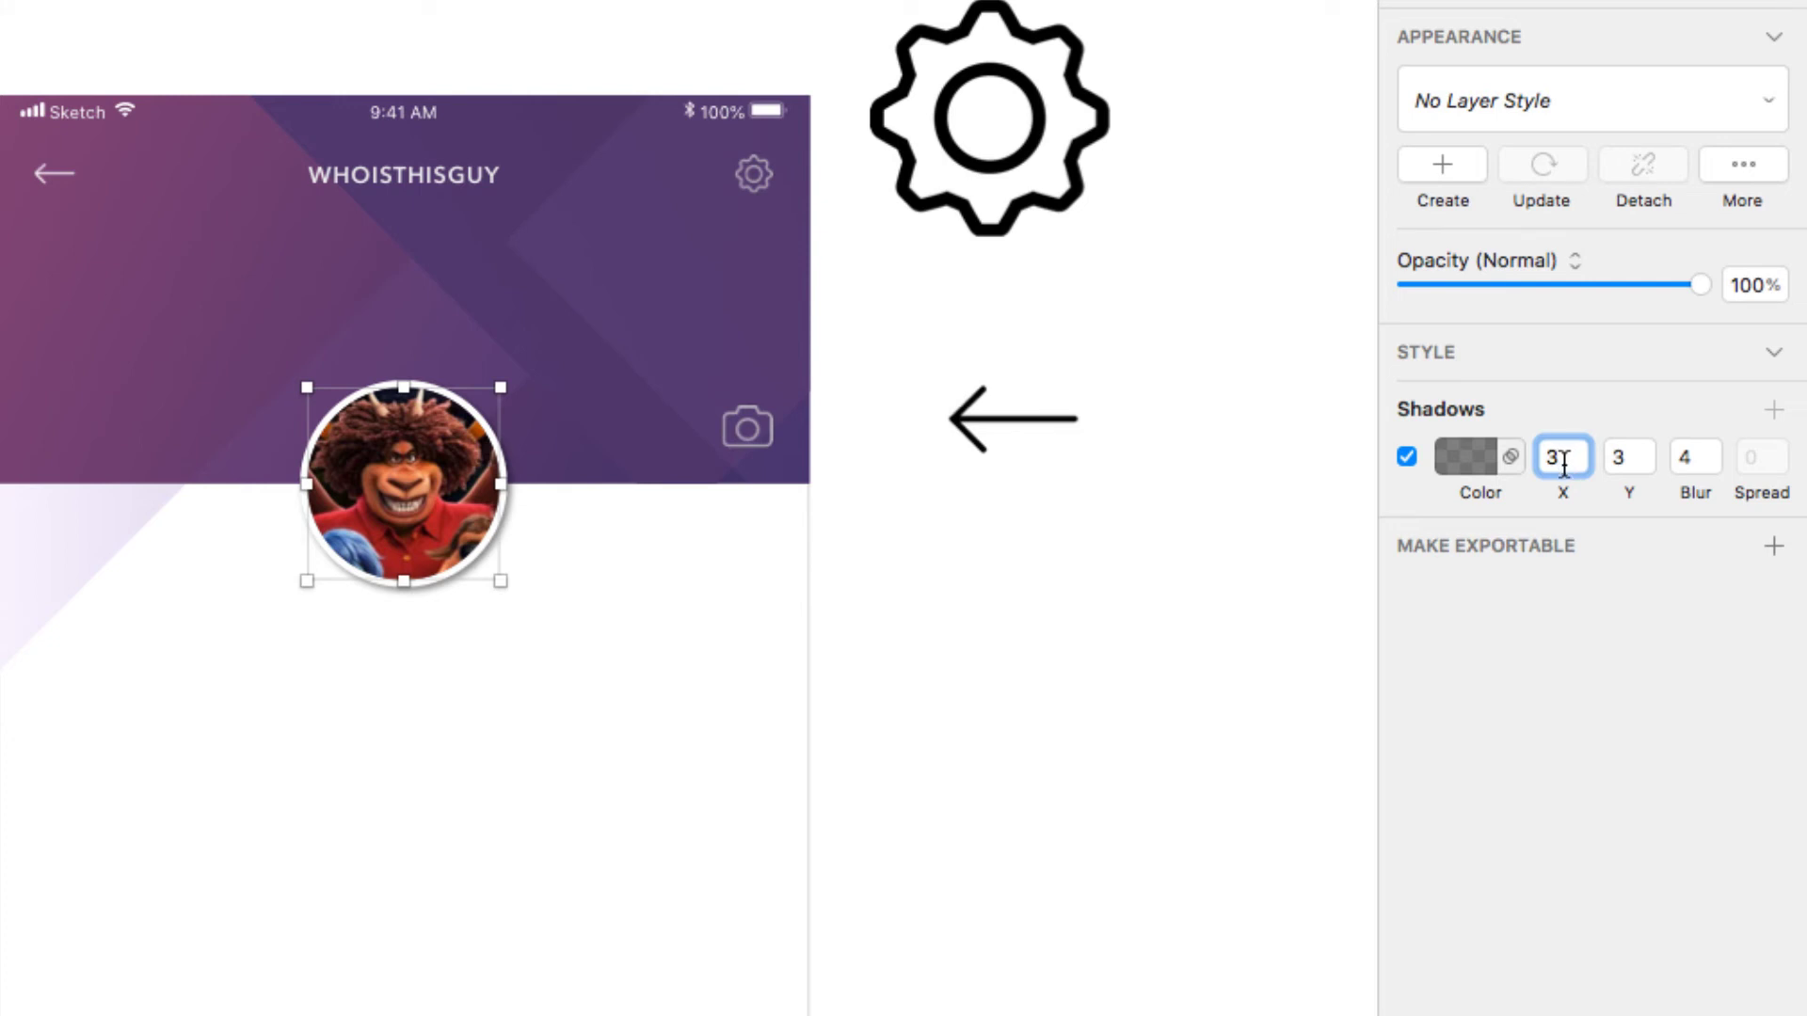
click(1612, 457)
click(1580, 450)
click(1580, 450)
click(1580, 450)
click(1580, 450)
click(1580, 450)
click(1580, 450)
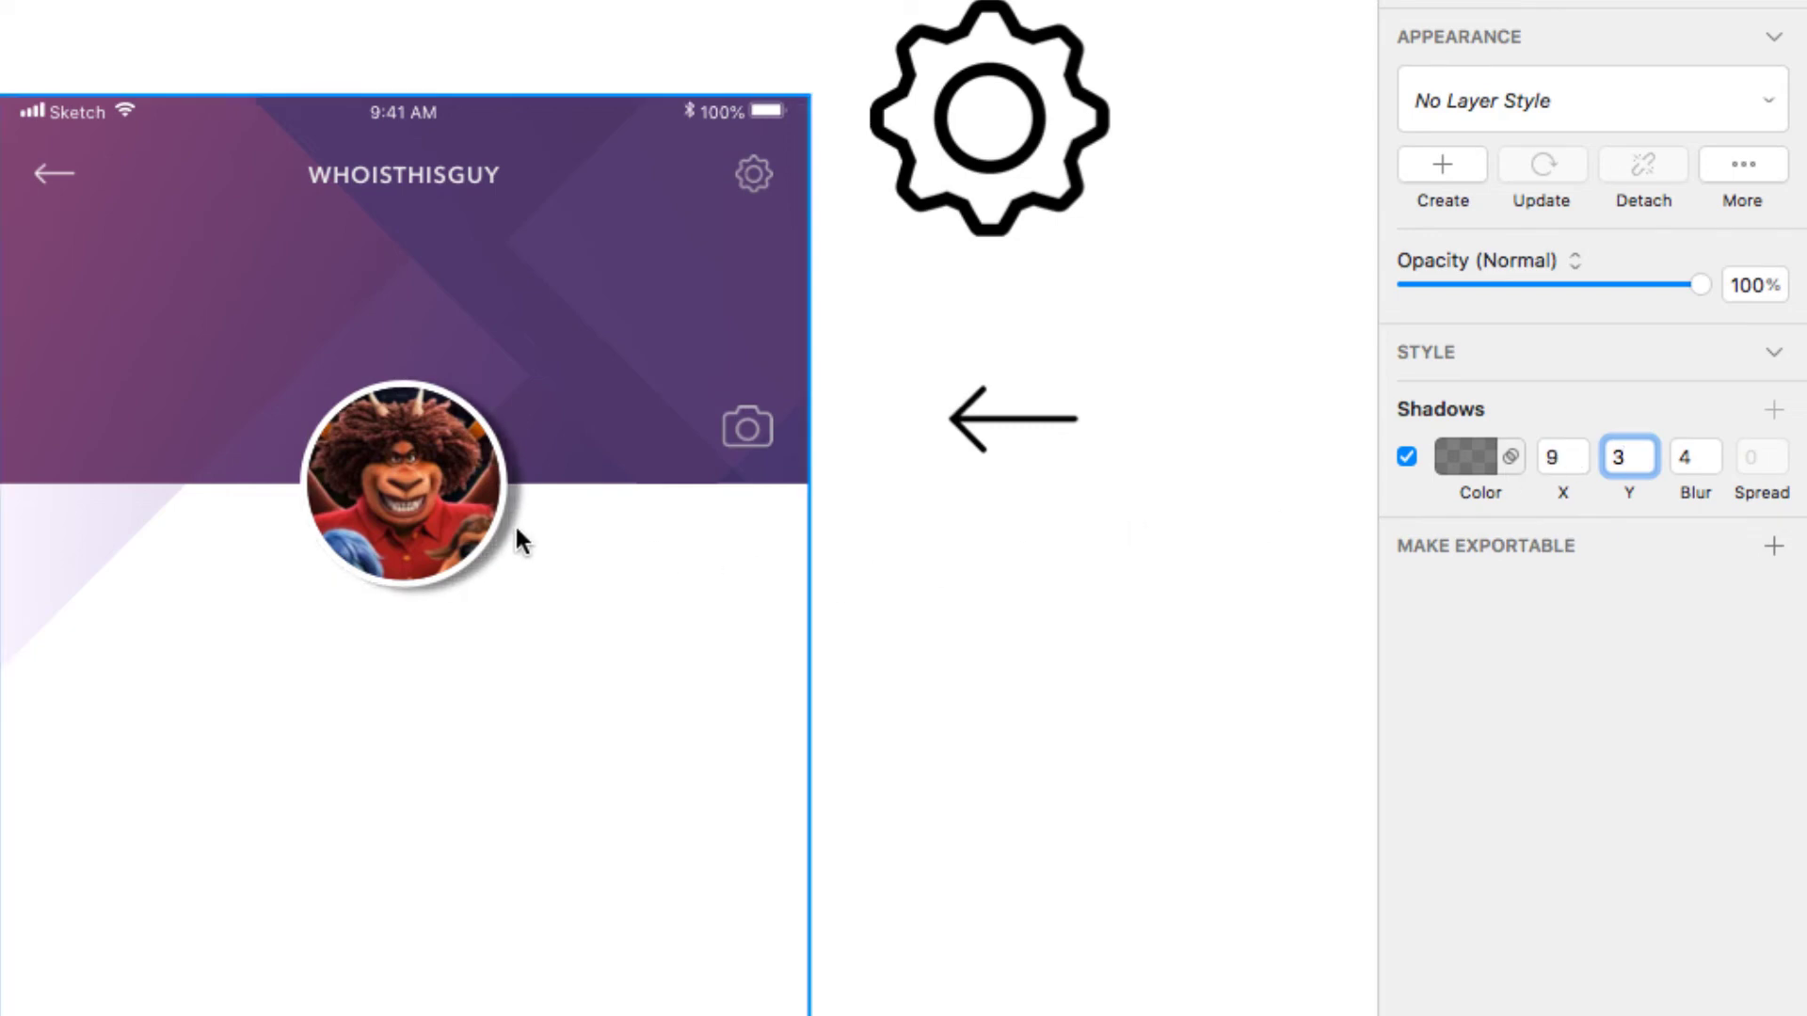
click(337, 512)
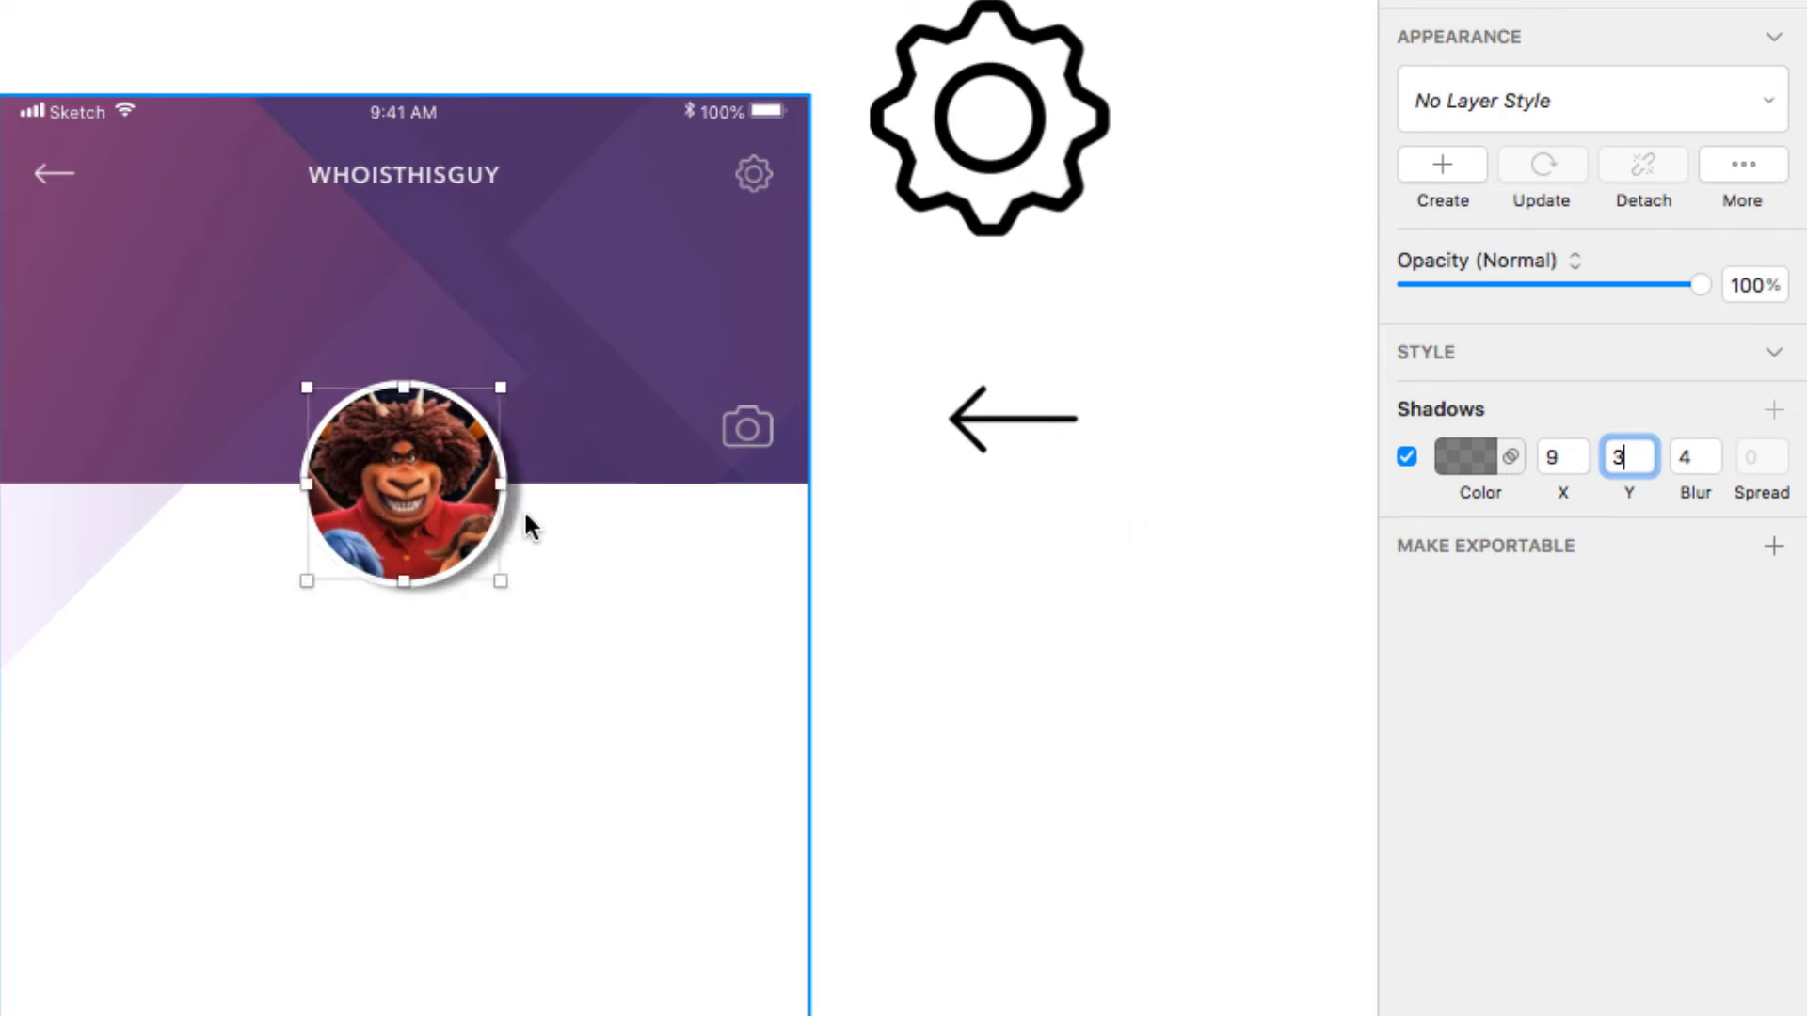
click(1584, 446)
click(1584, 446)
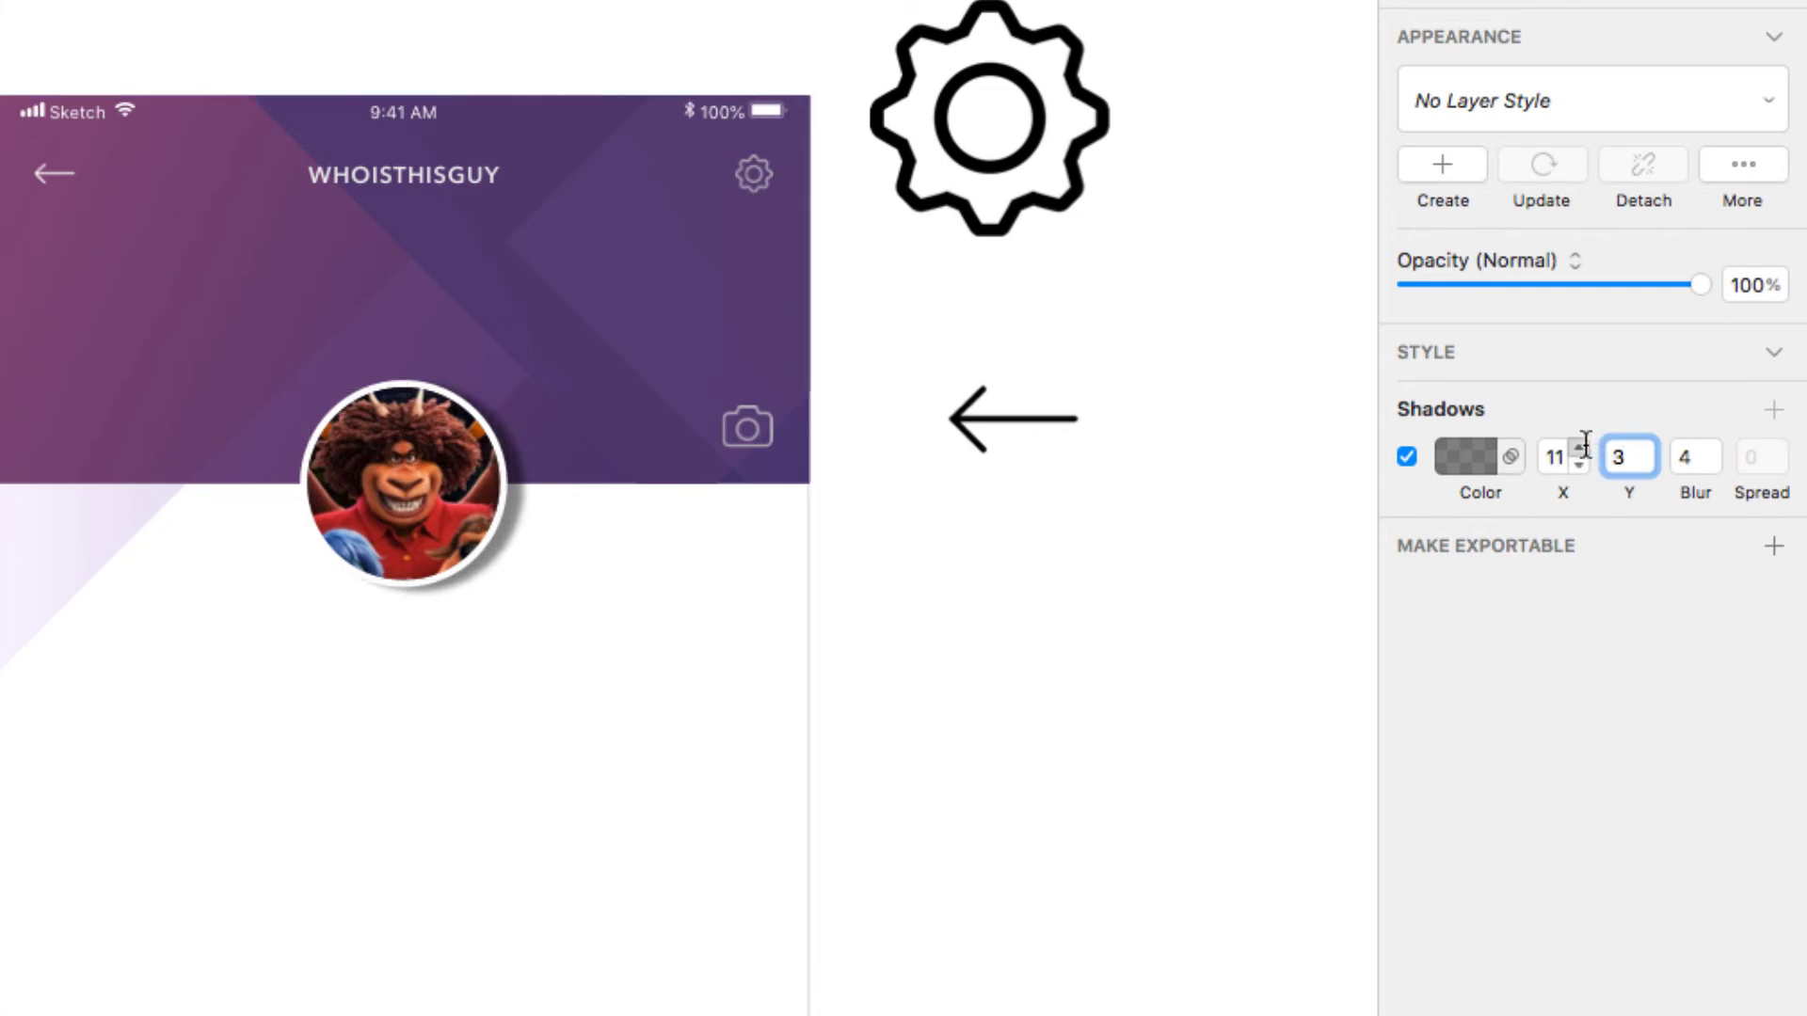
click(1584, 446)
click(1584, 446)
click(1583, 446)
click(1584, 446)
click(1583, 465)
click(1583, 465)
click(1583, 465)
click(1582, 465)
click(1582, 465)
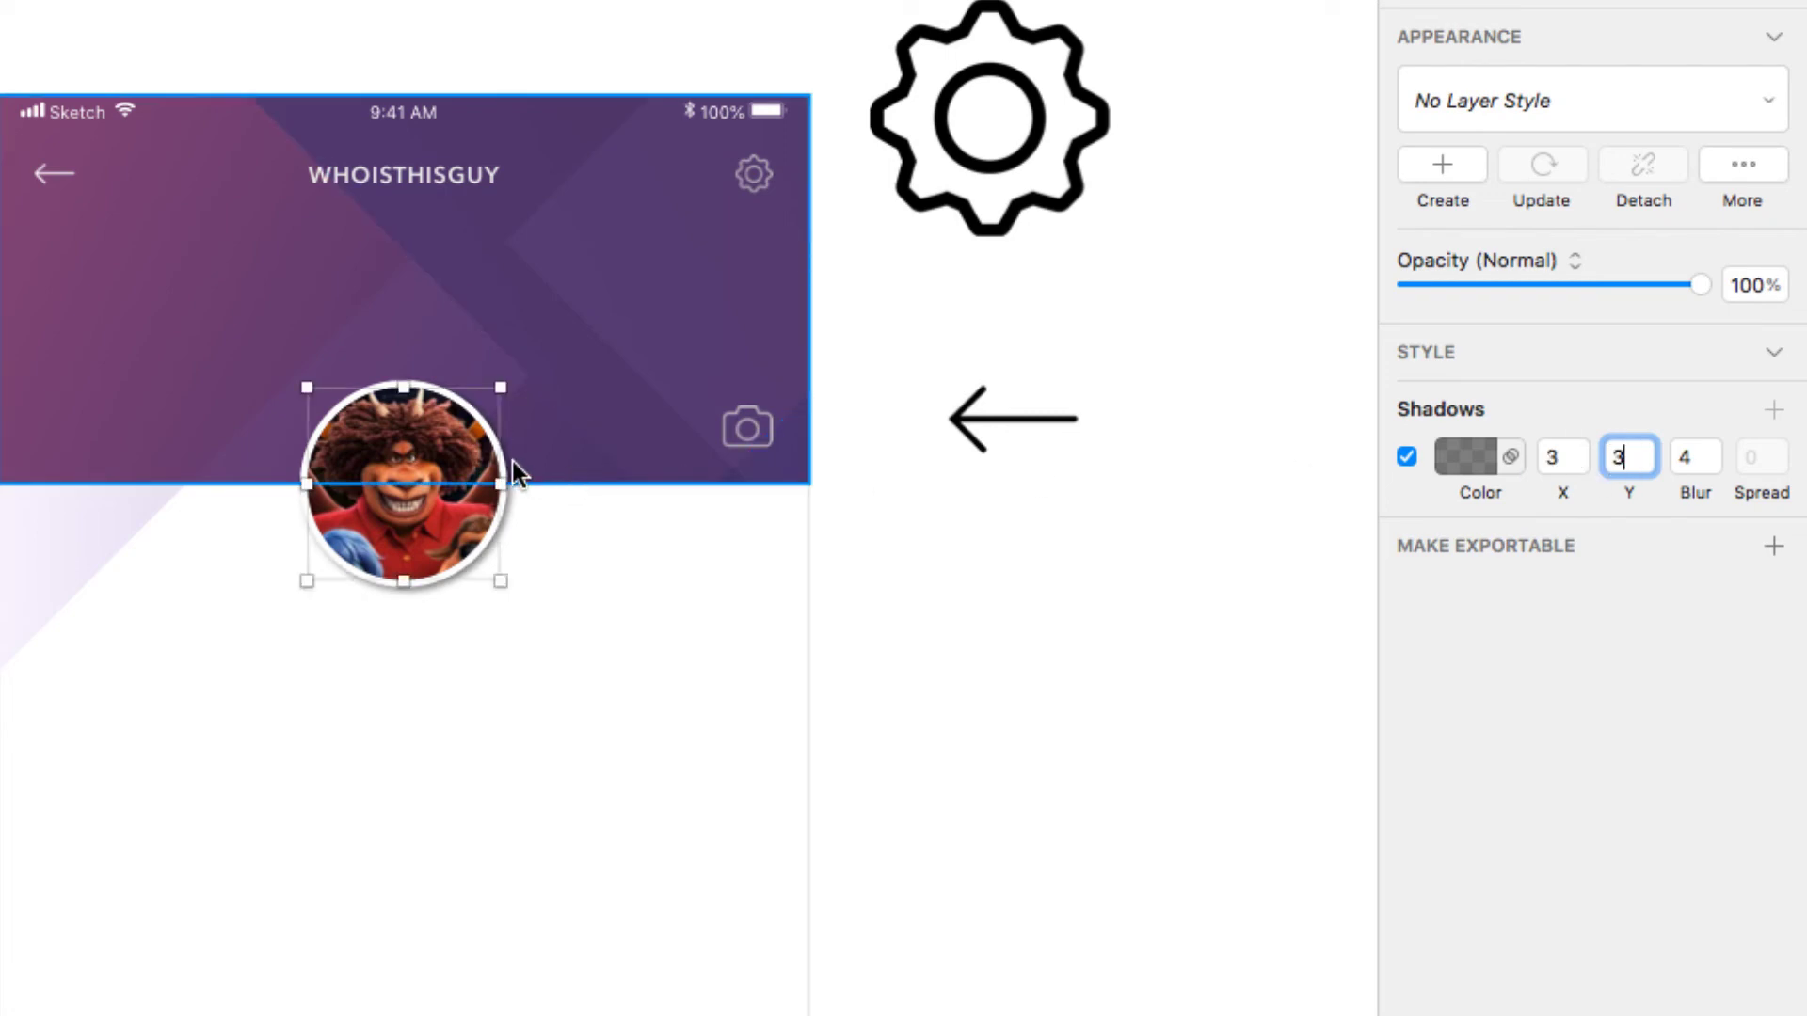
Step: Try a vertical offset of 7 on the profile picture's shadow and return the Y offset to 3
click(1559, 457)
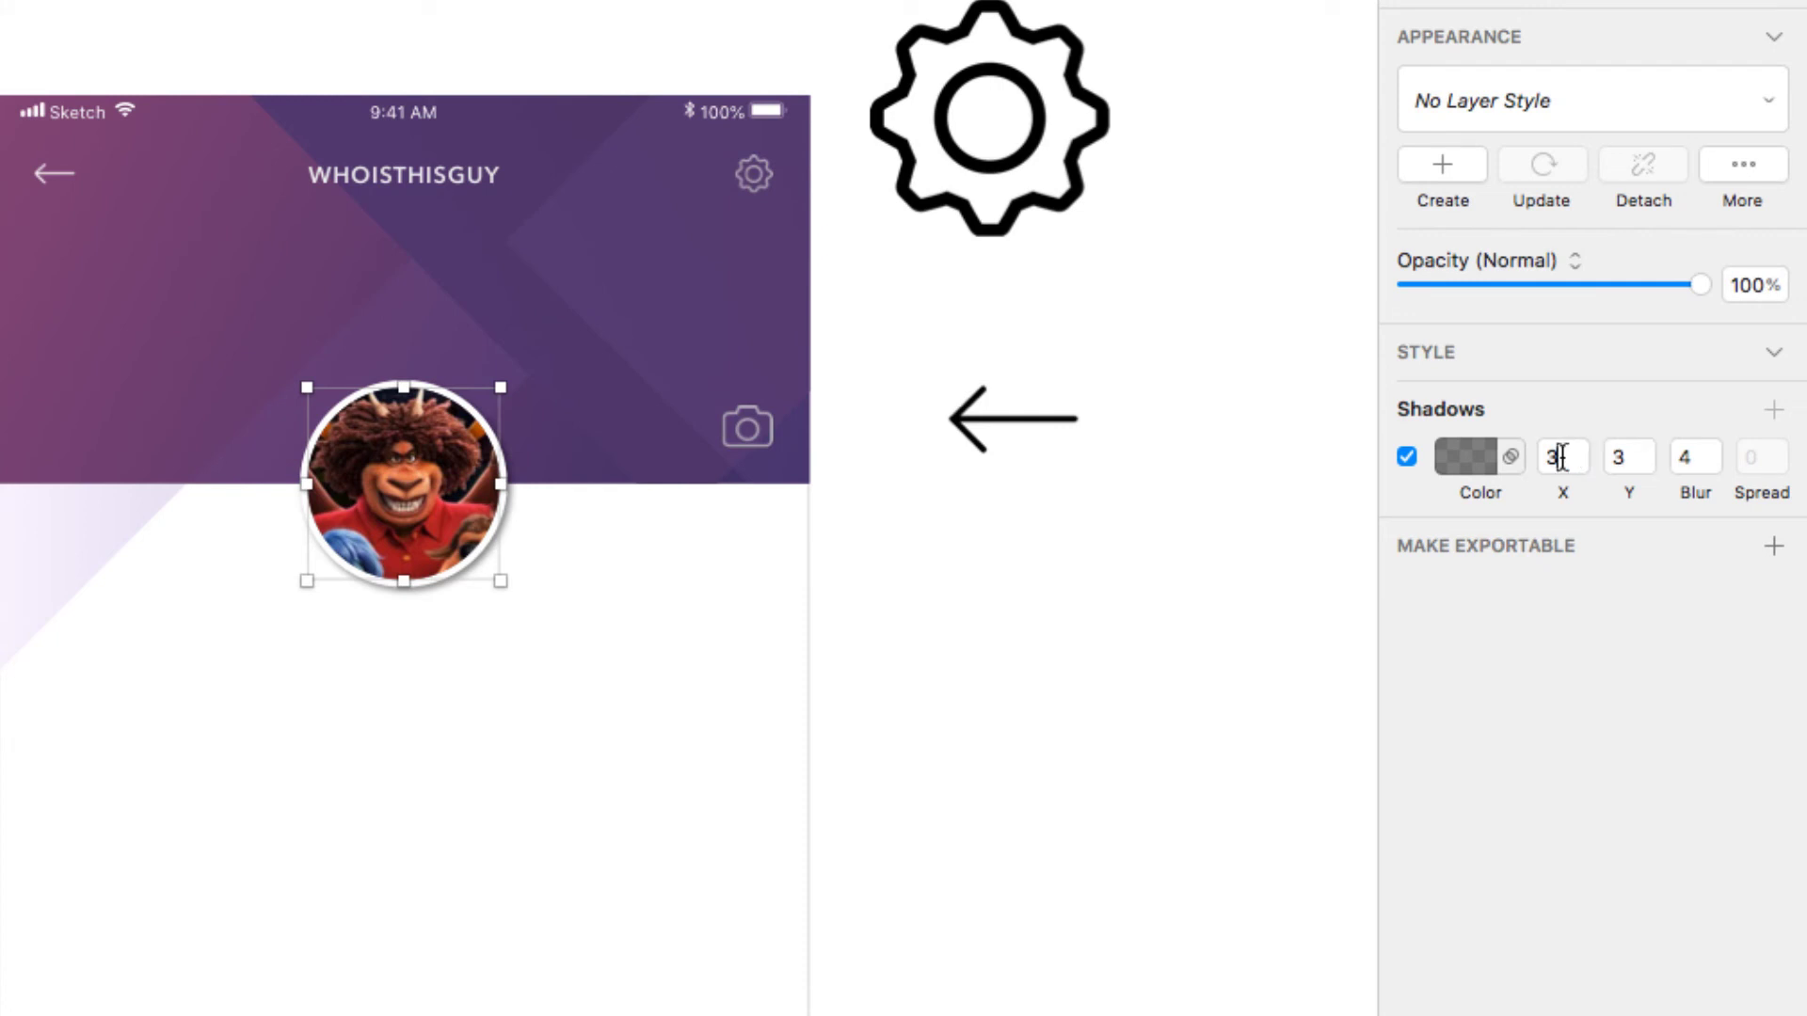
click(1646, 449)
click(1646, 449)
click(1645, 449)
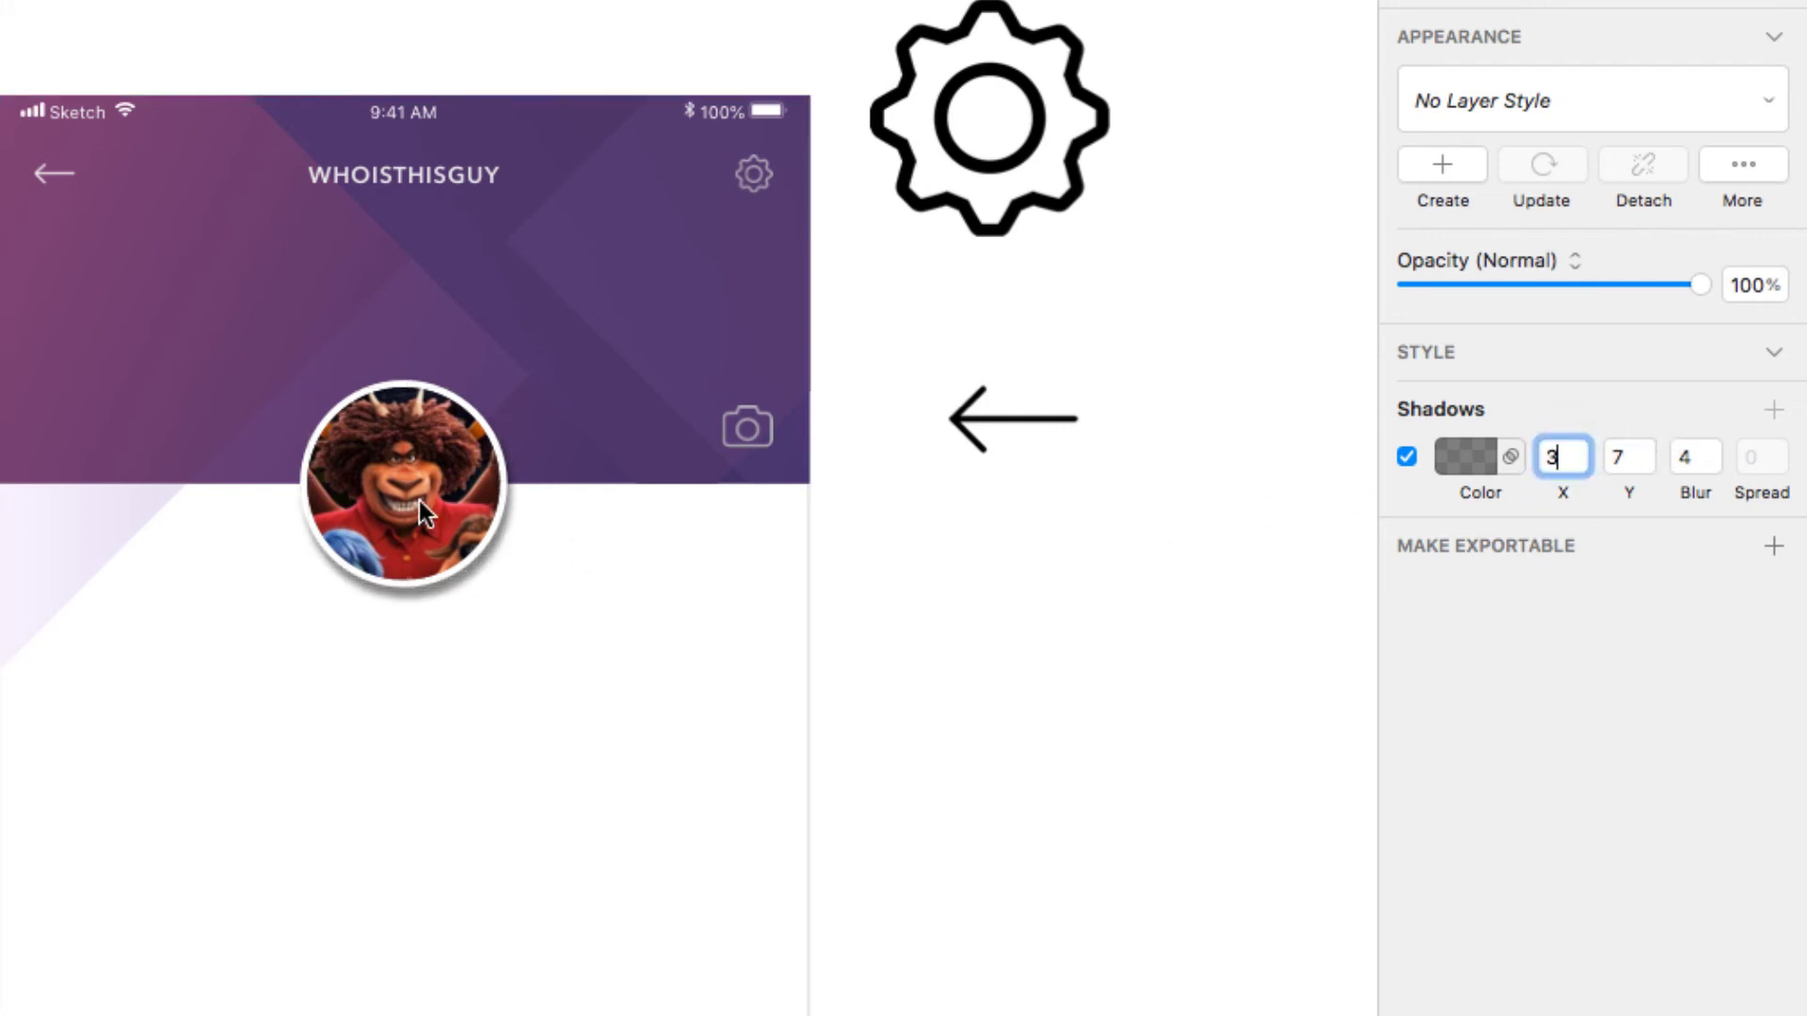
click(1646, 465)
click(1646, 465)
click(1646, 464)
click(1646, 465)
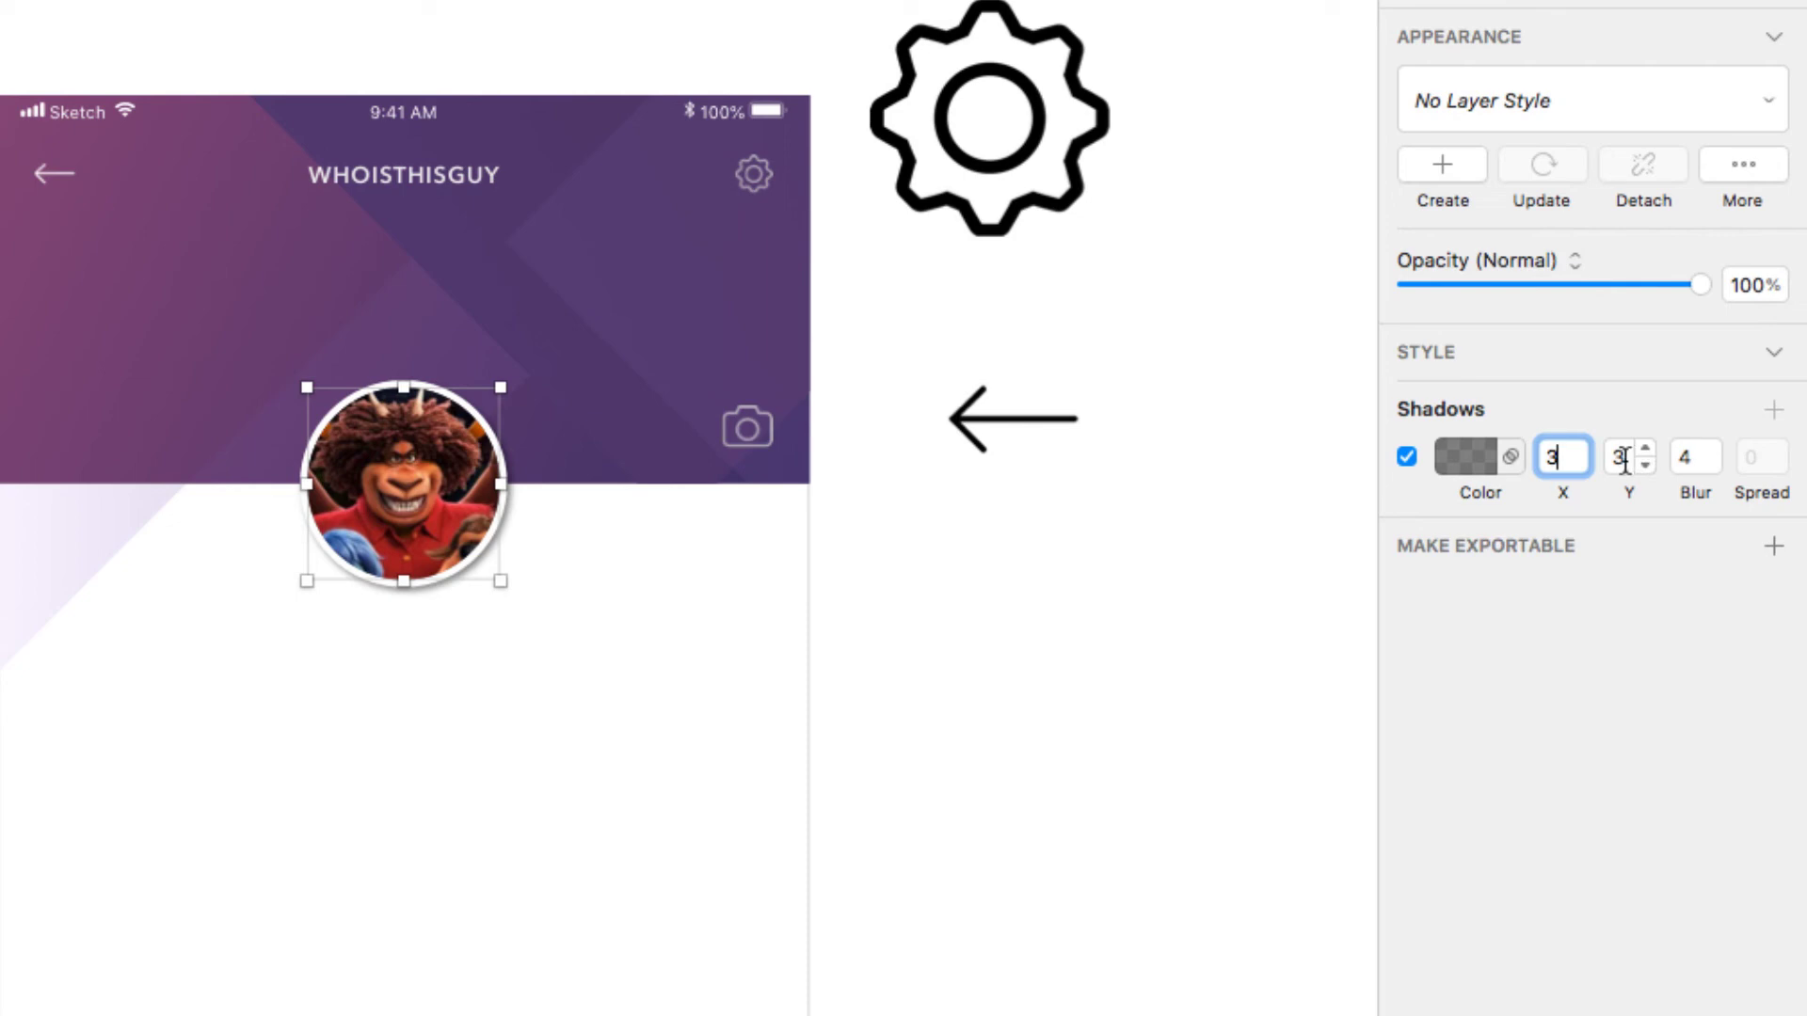
Step: Set the profile picture shadow's blur to 27 and both its X and Y offsets to 2
click(1710, 450)
click(1710, 450)
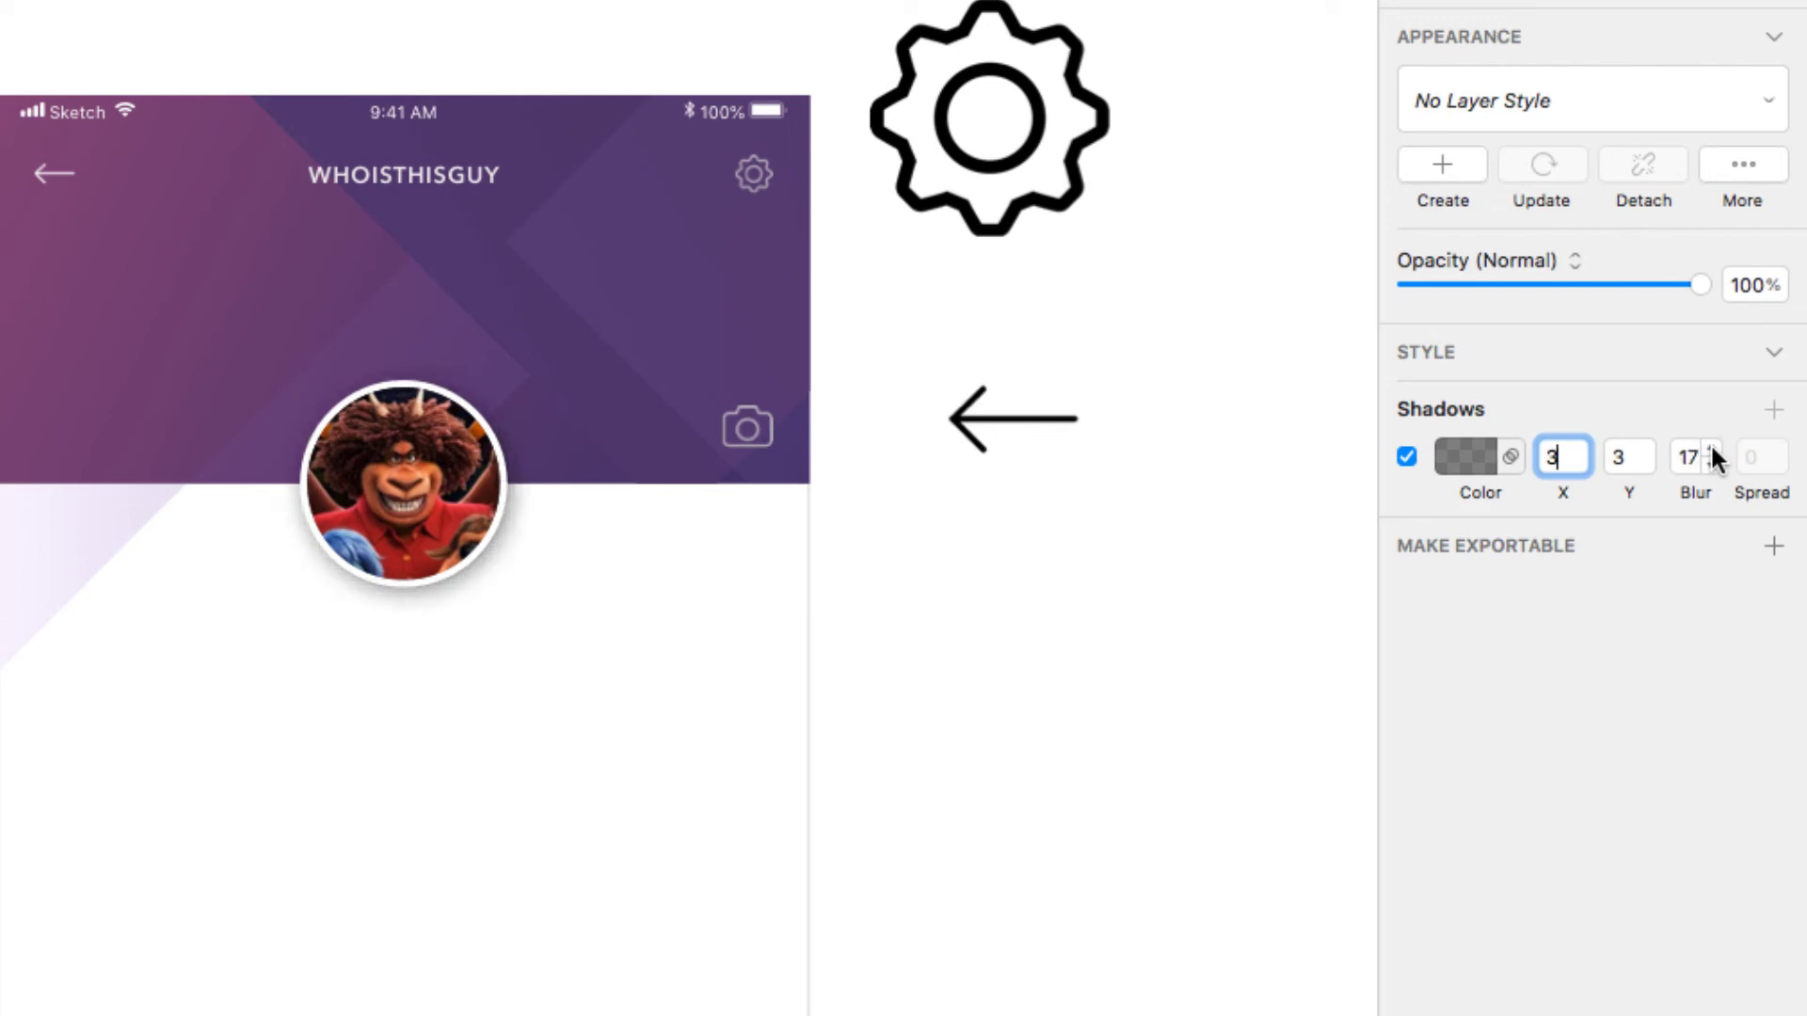
click(1710, 450)
click(1710, 450)
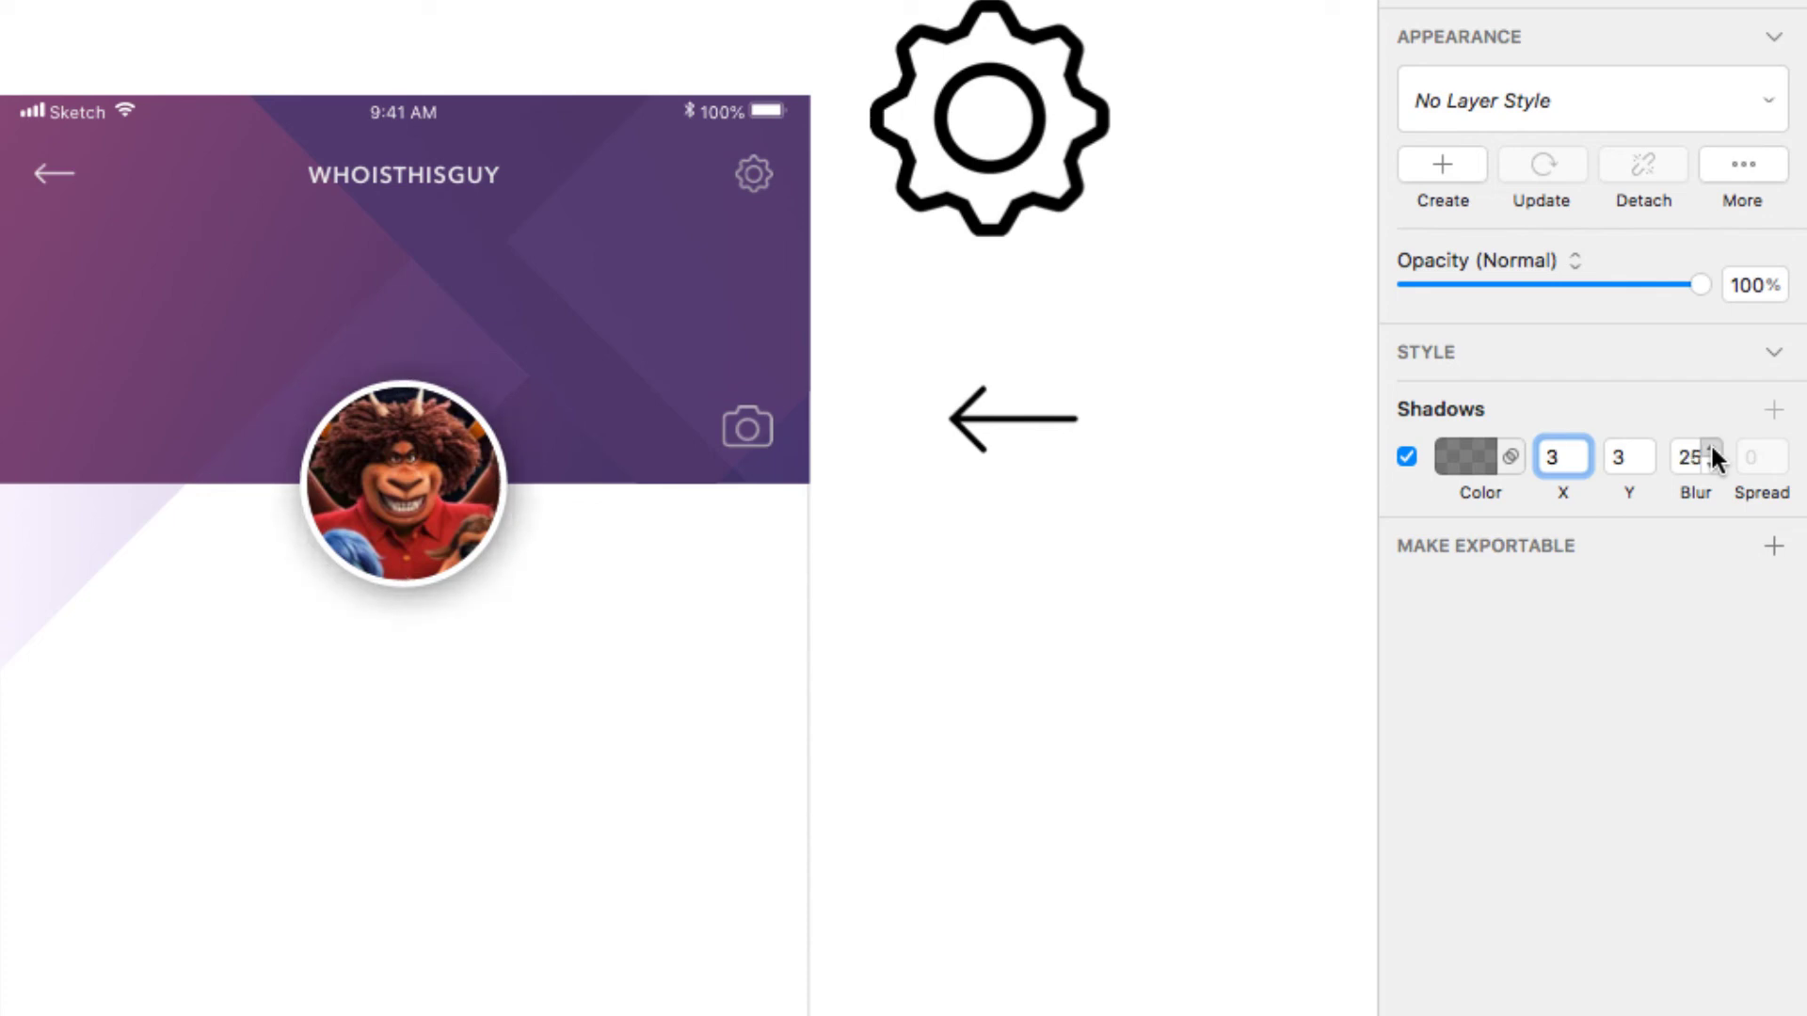
click(1642, 461)
click(1620, 459)
click(1582, 461)
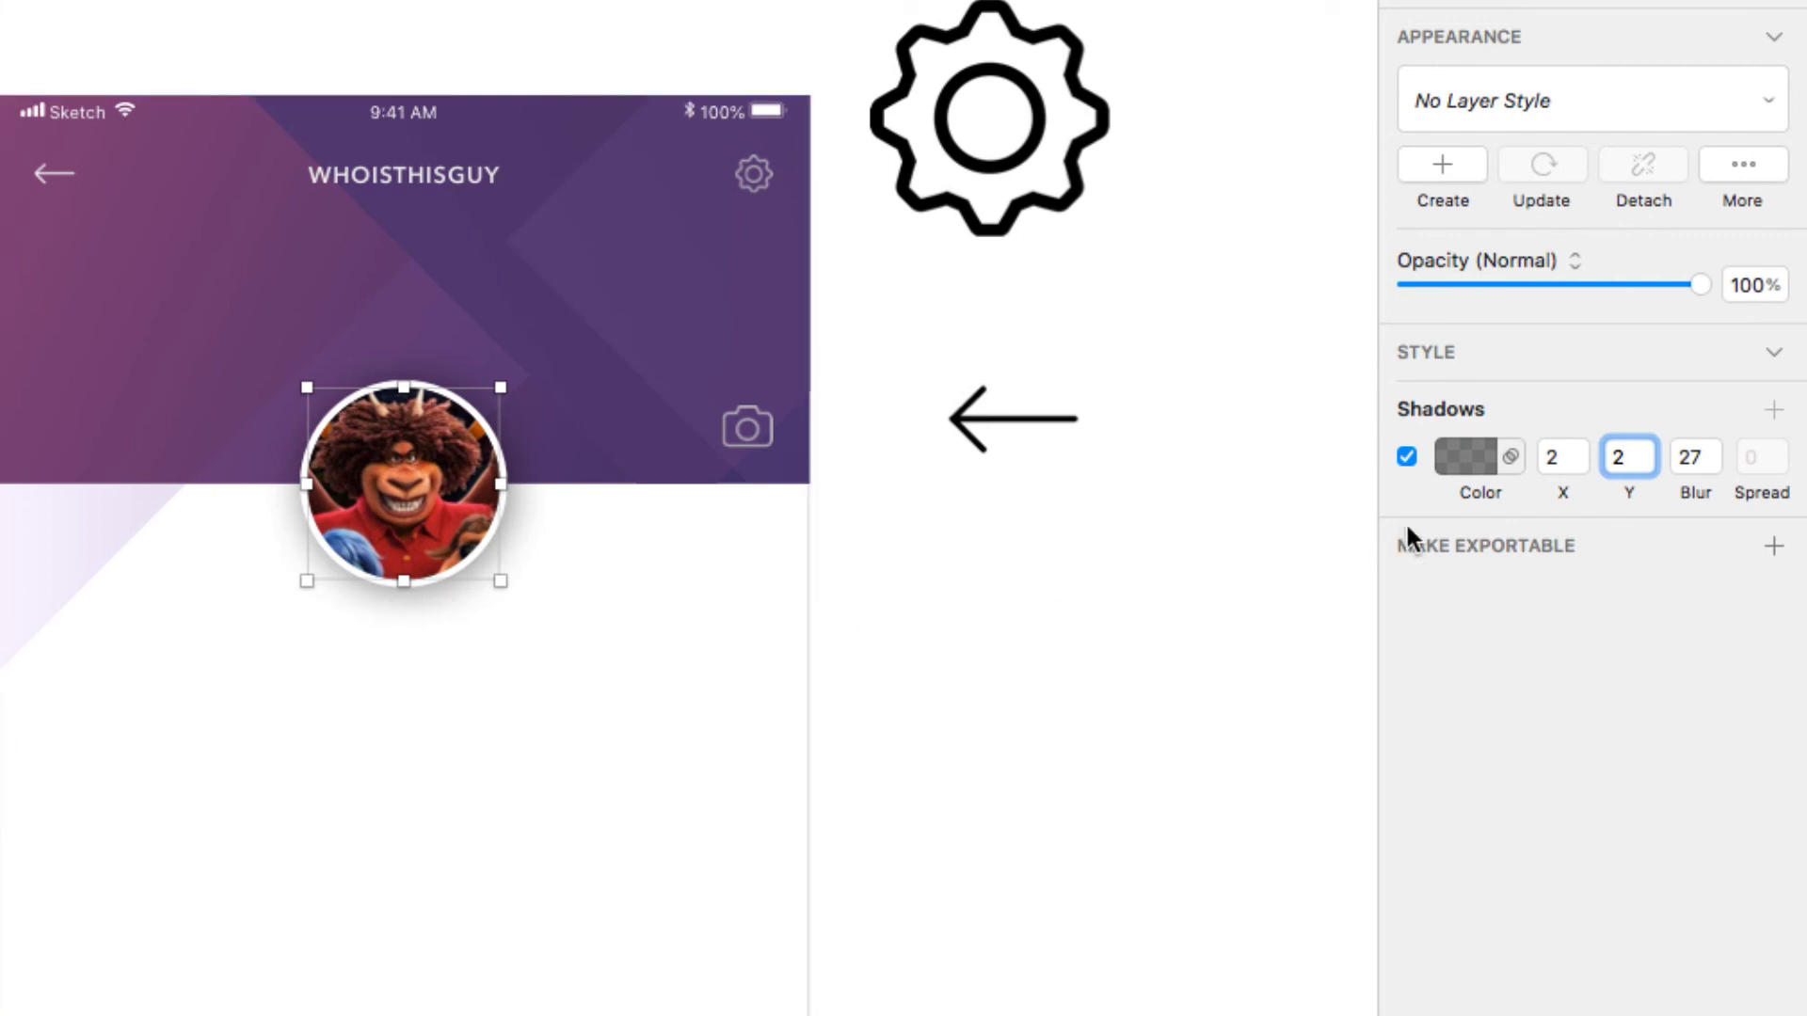
Step: Reduce the alpha of the profile picture's black shadow colour to 25
click(1468, 454)
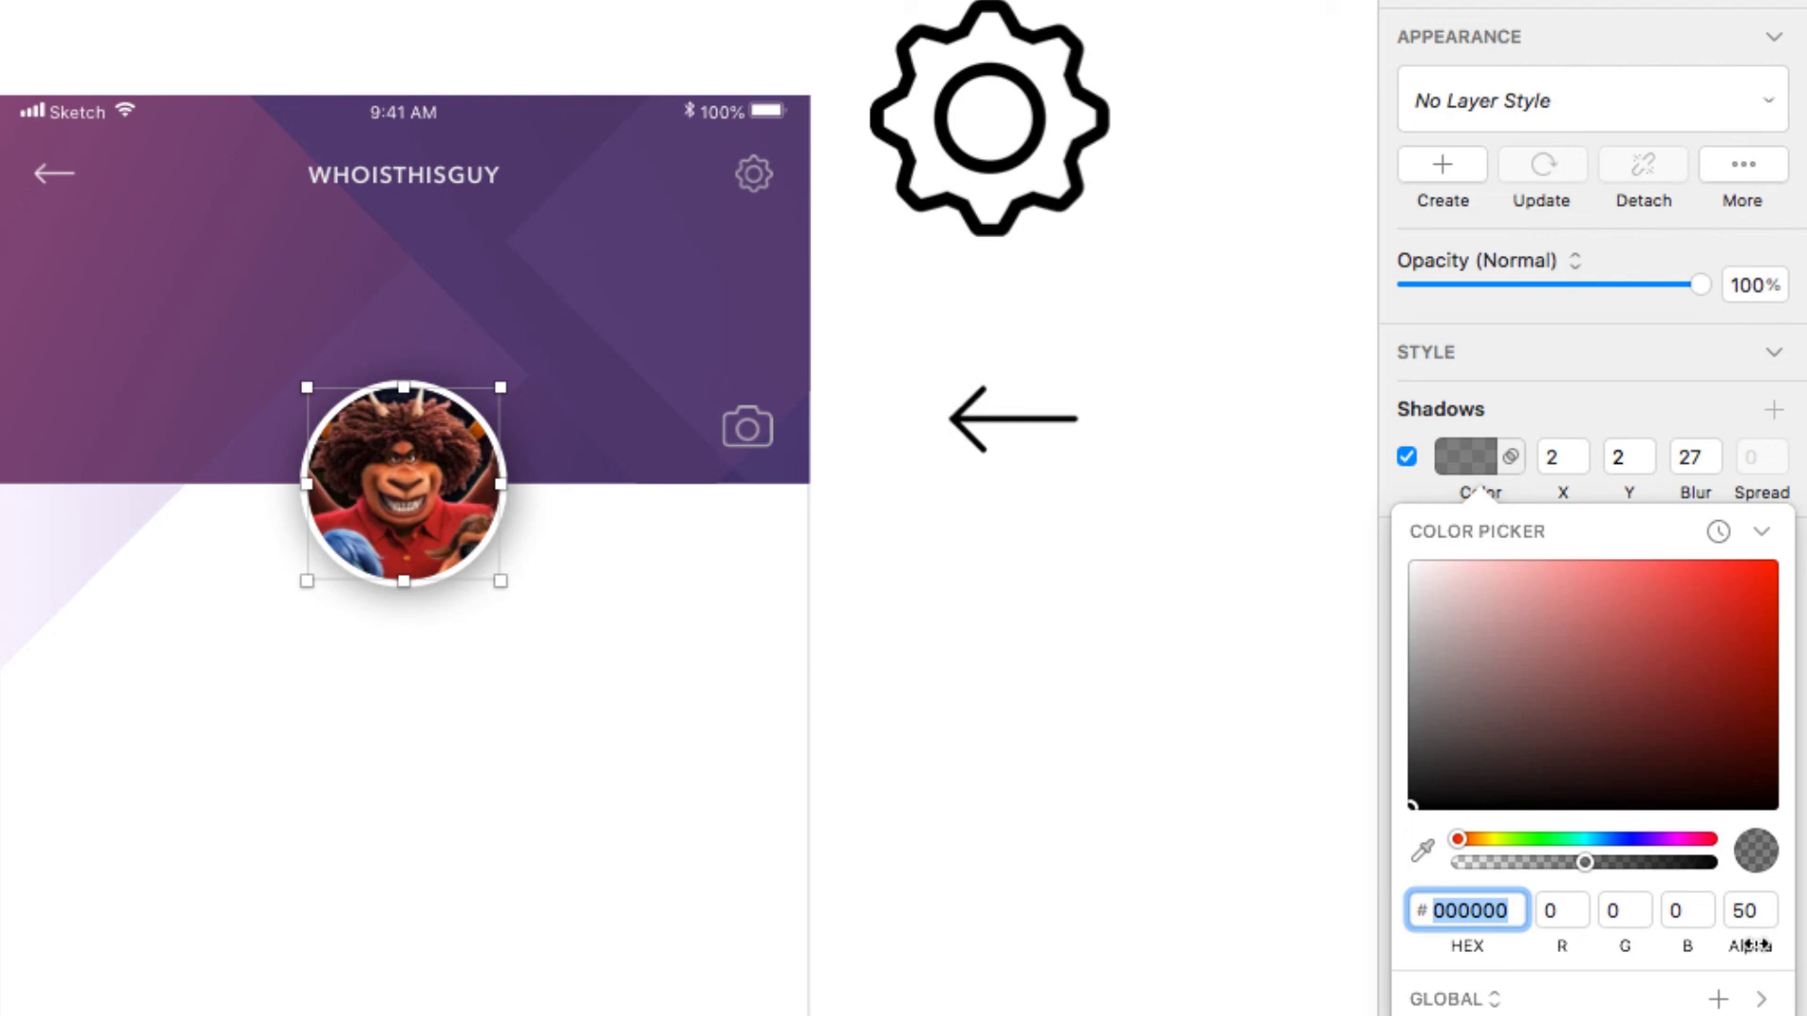
drag(1749, 944, 1735, 948)
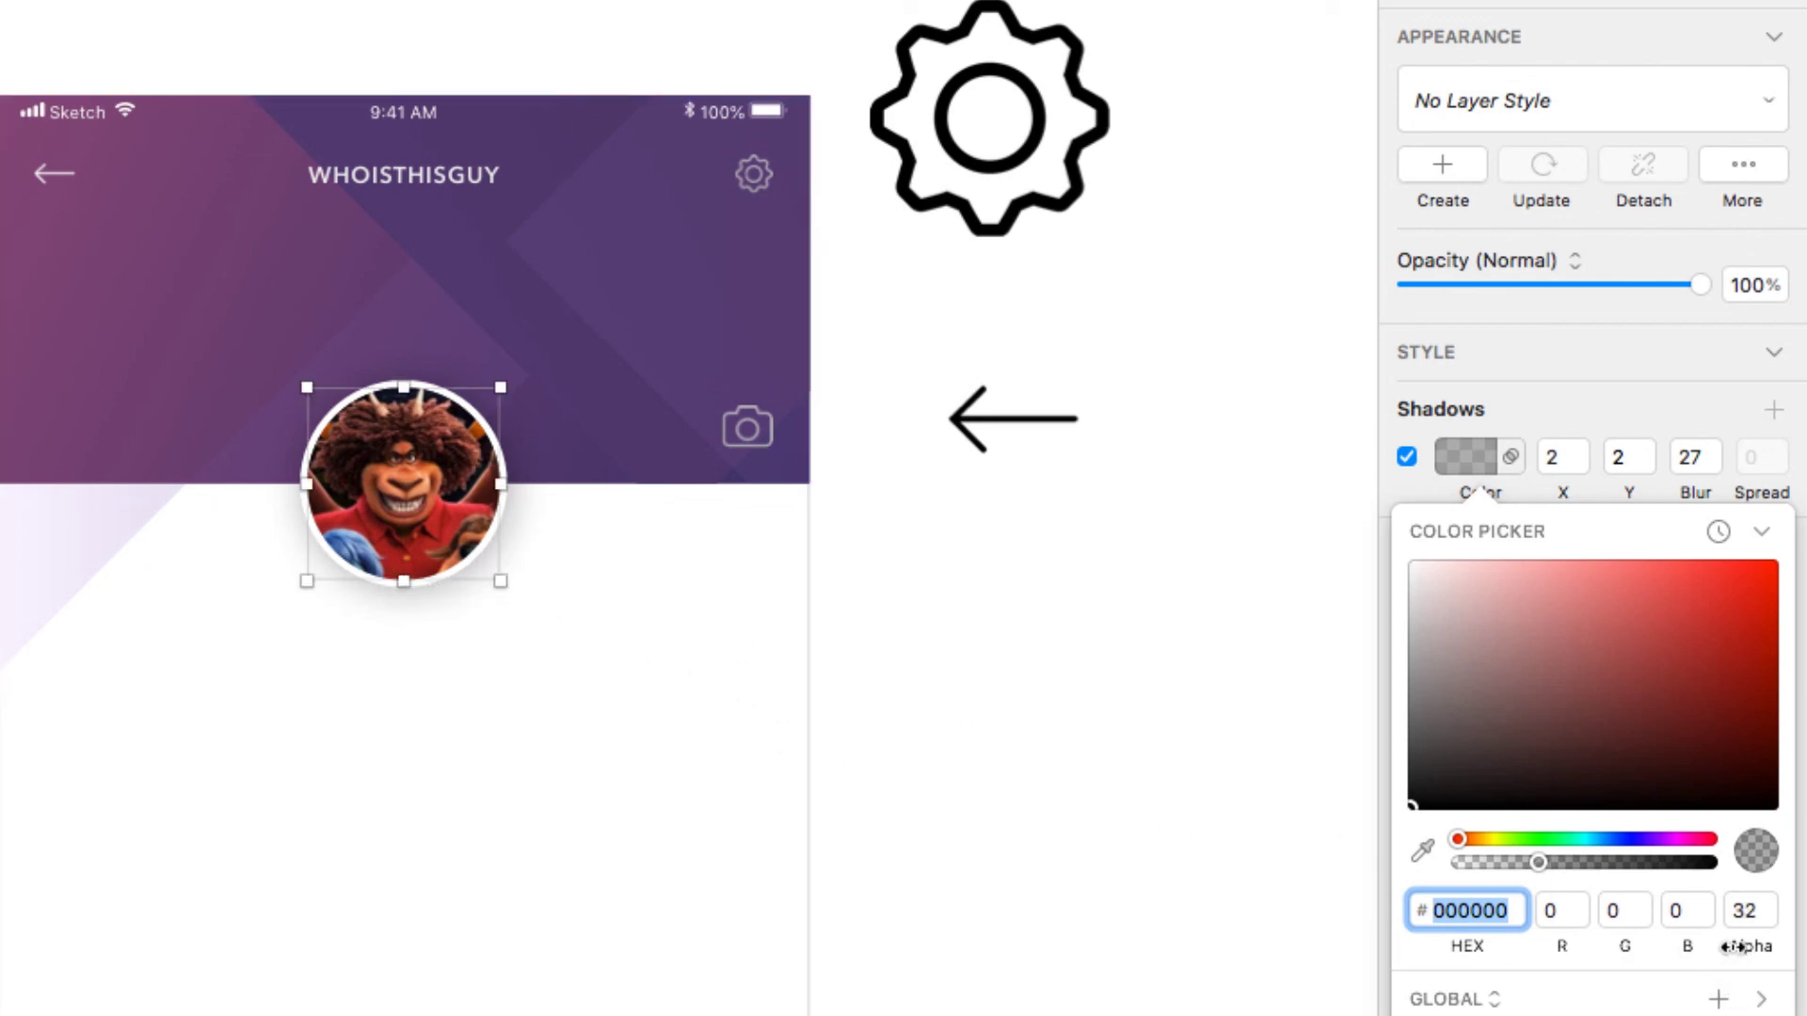
mouse_move(1734, 947)
mouse_down()
mouse_move(1788, 946)
mouse_move(1716, 947)
mouse_up()
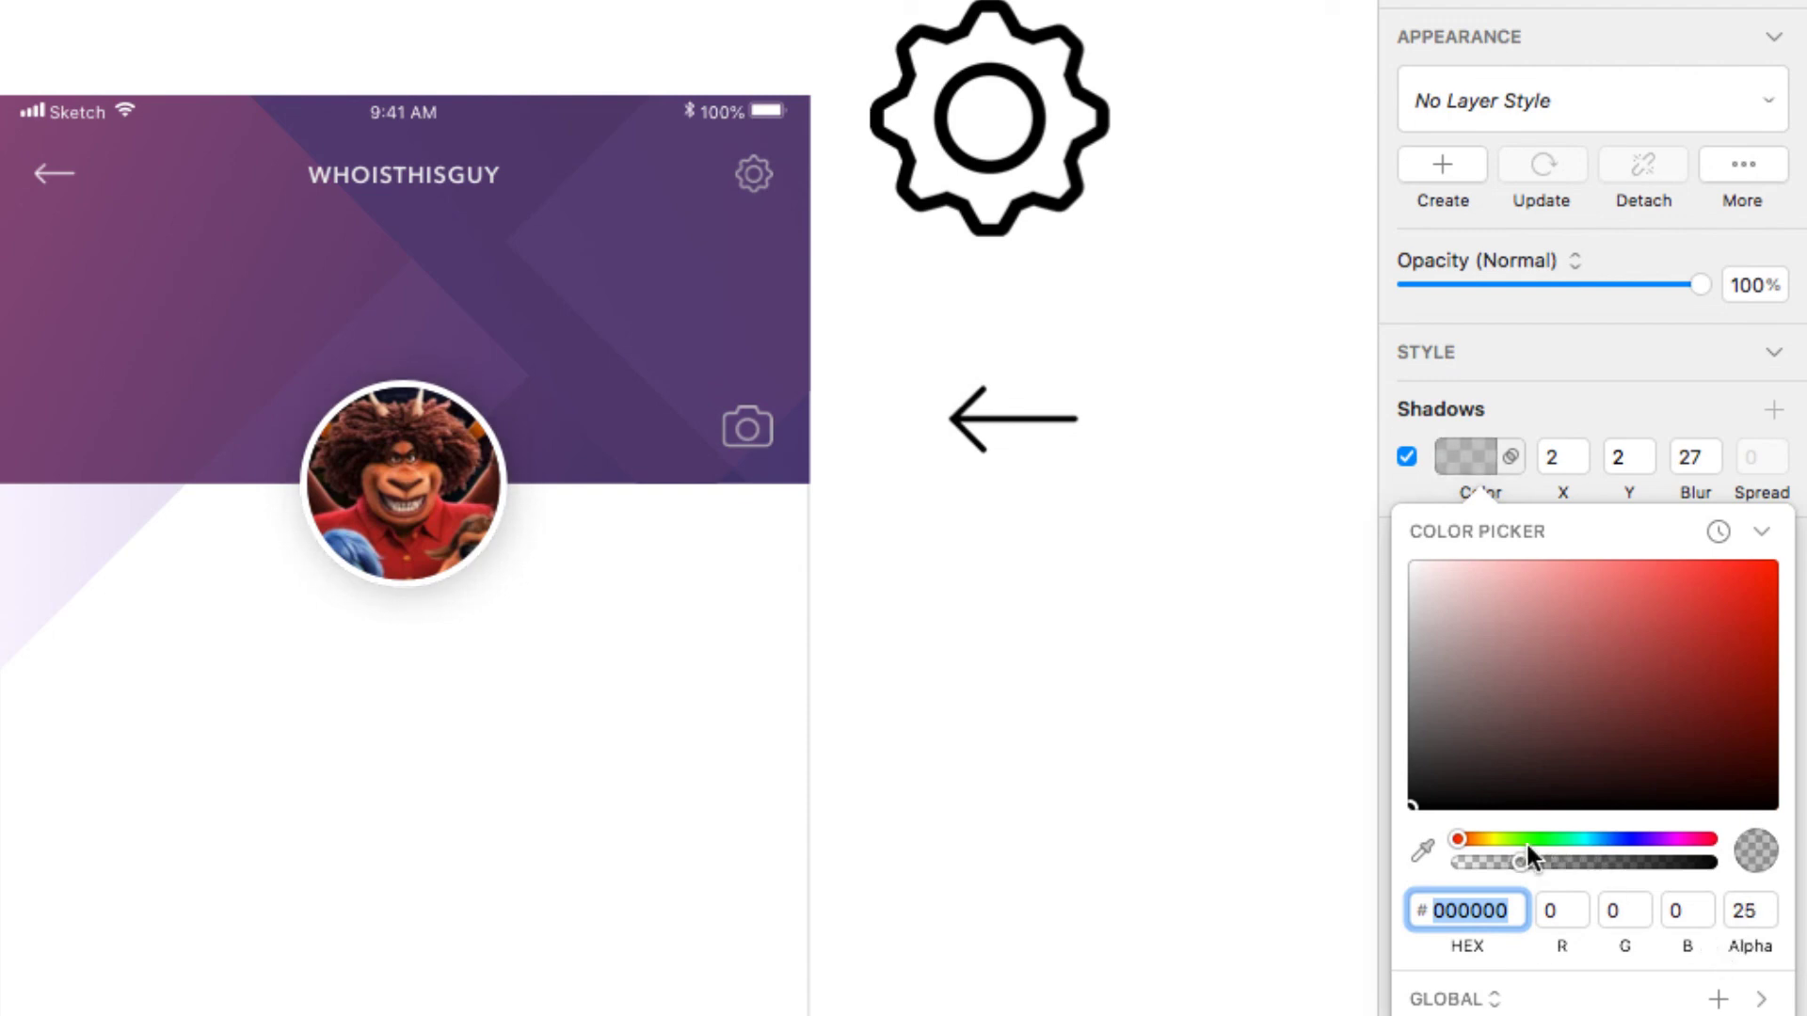
key(Escape)
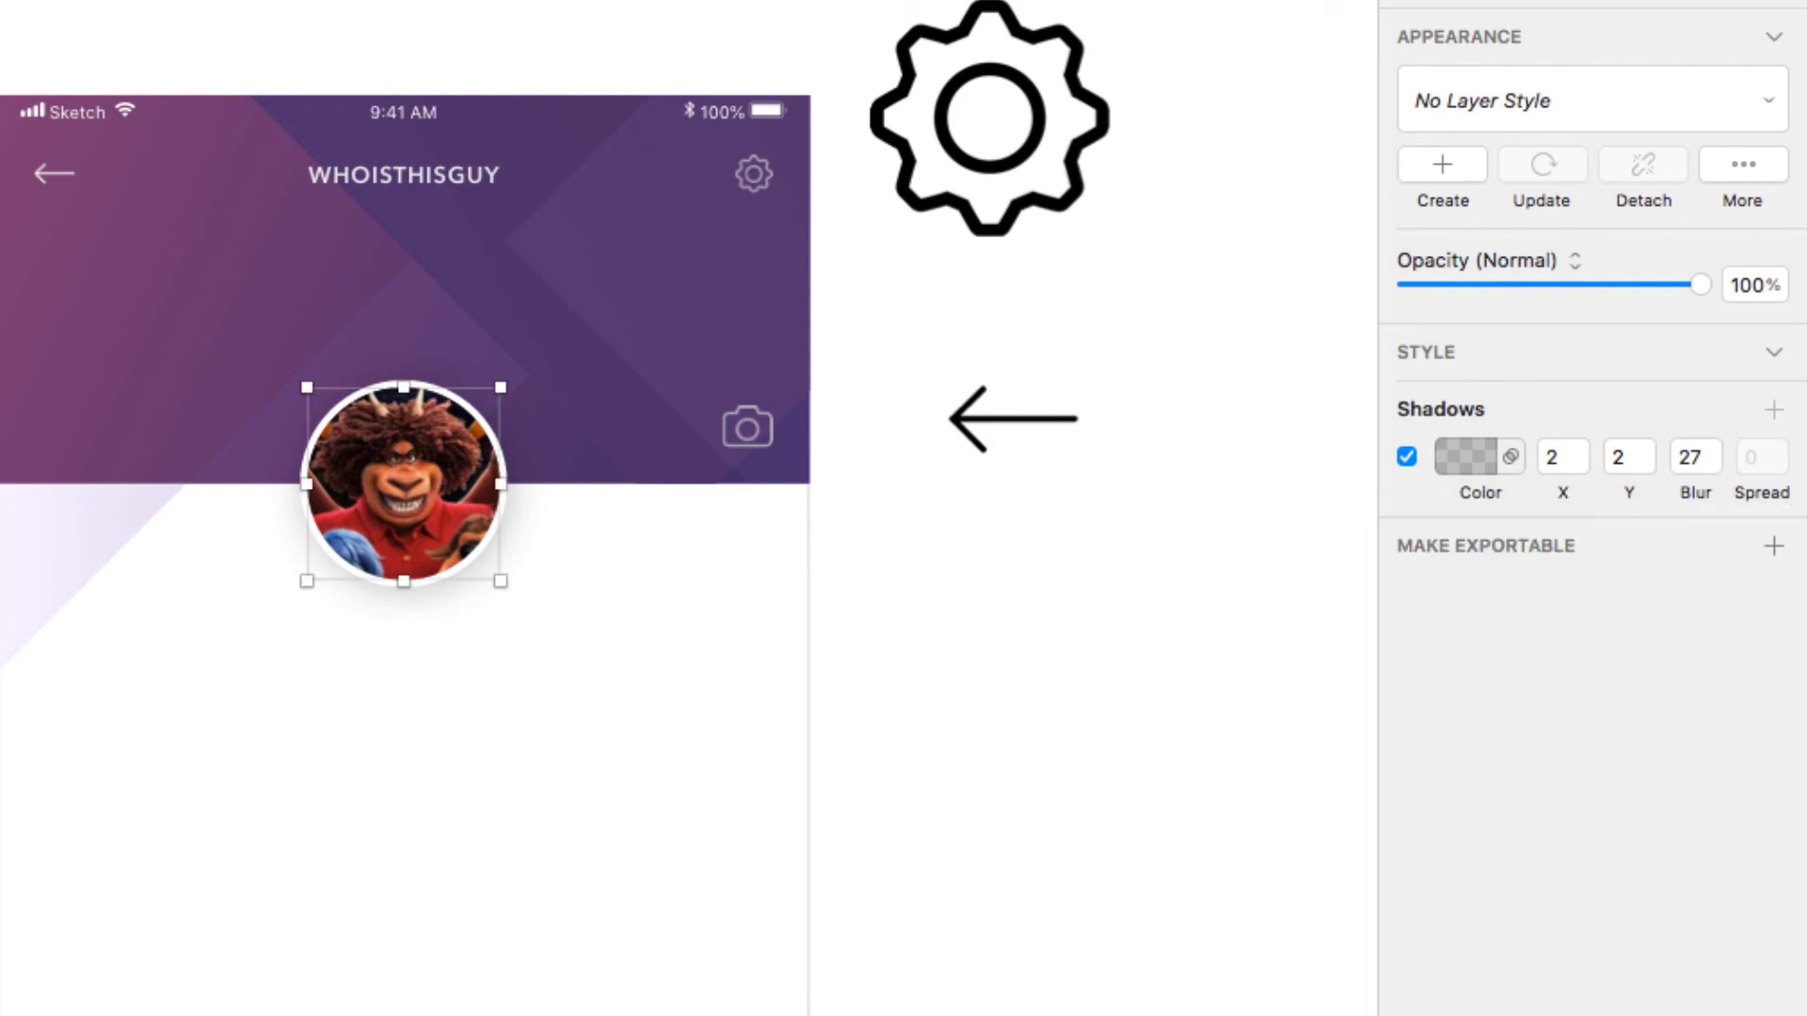